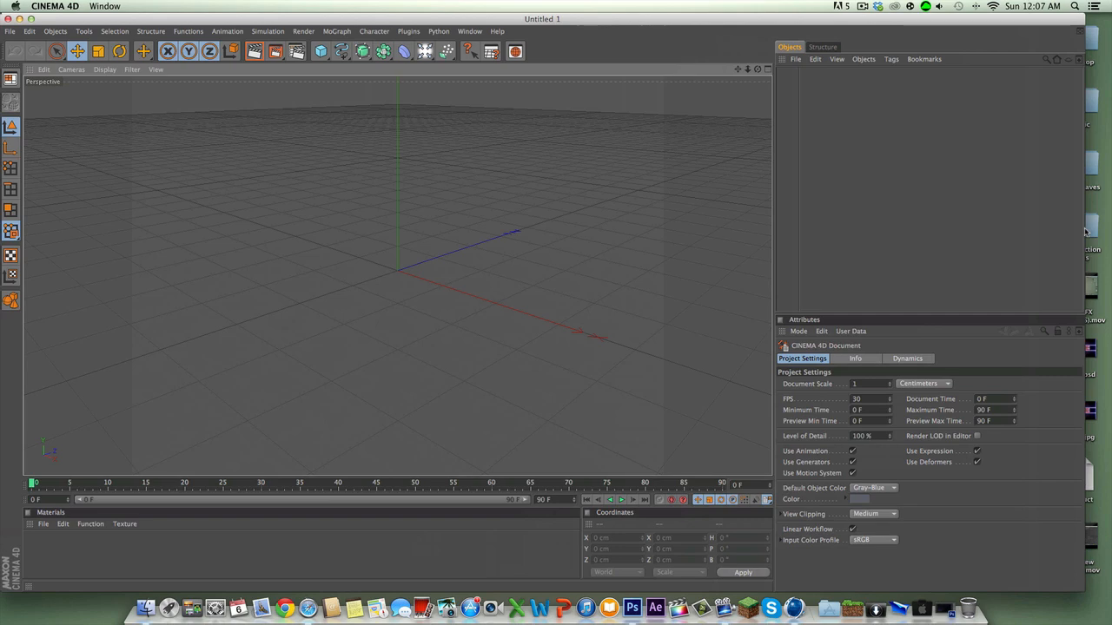
left_click_drag(1085, 231, 1111, 231)
left_click(945, 610)
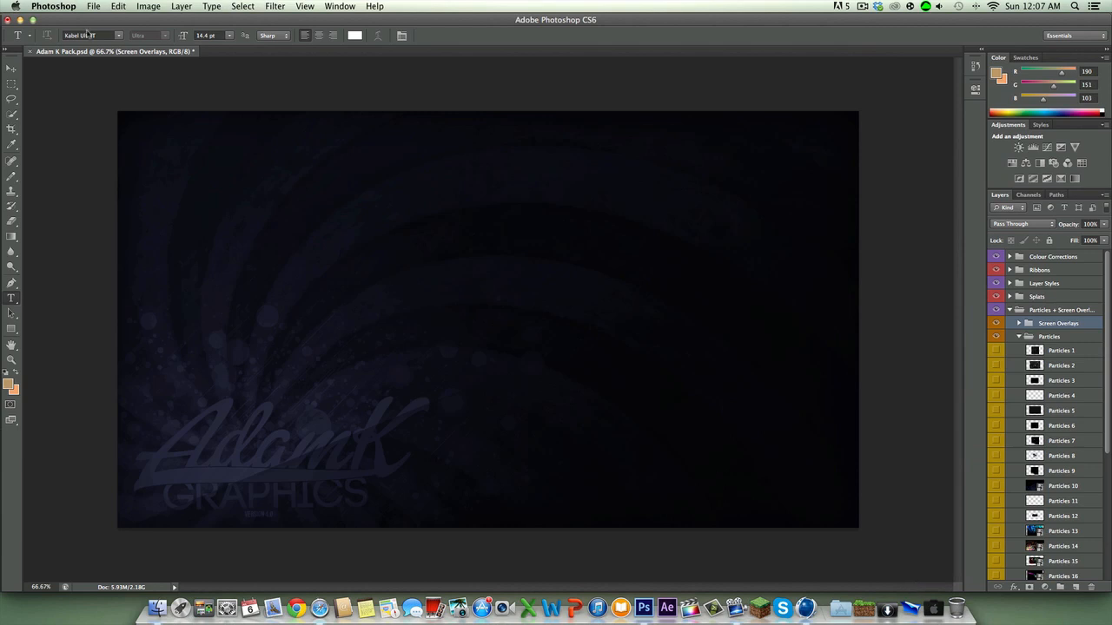
left_click(11, 68)
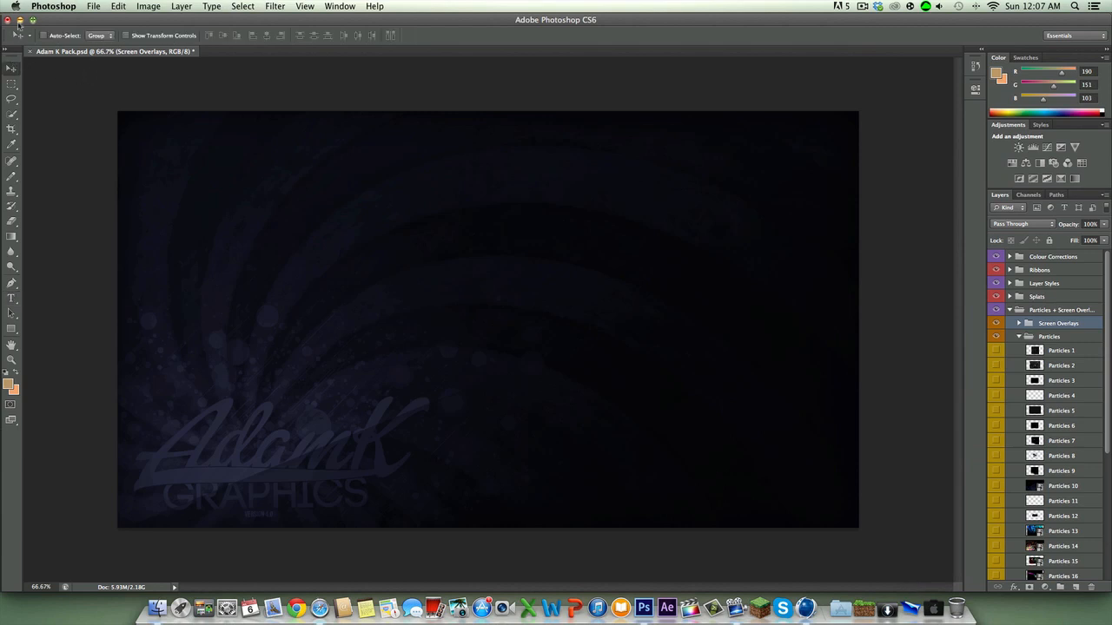
left_click(20, 20)
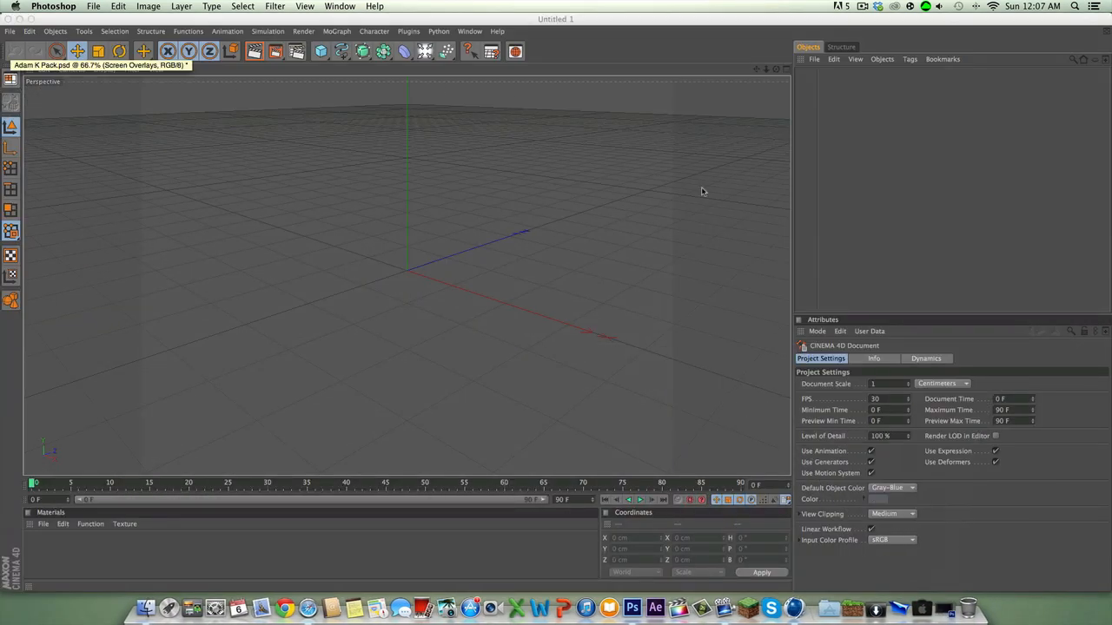
Open the WeedLion Minecraft Steve Rig v1.1 library in the Content Browser from the desktop's Weedlion Rig folder.
left_click(776, 70)
left_click_drag(775, 70, 850, 29)
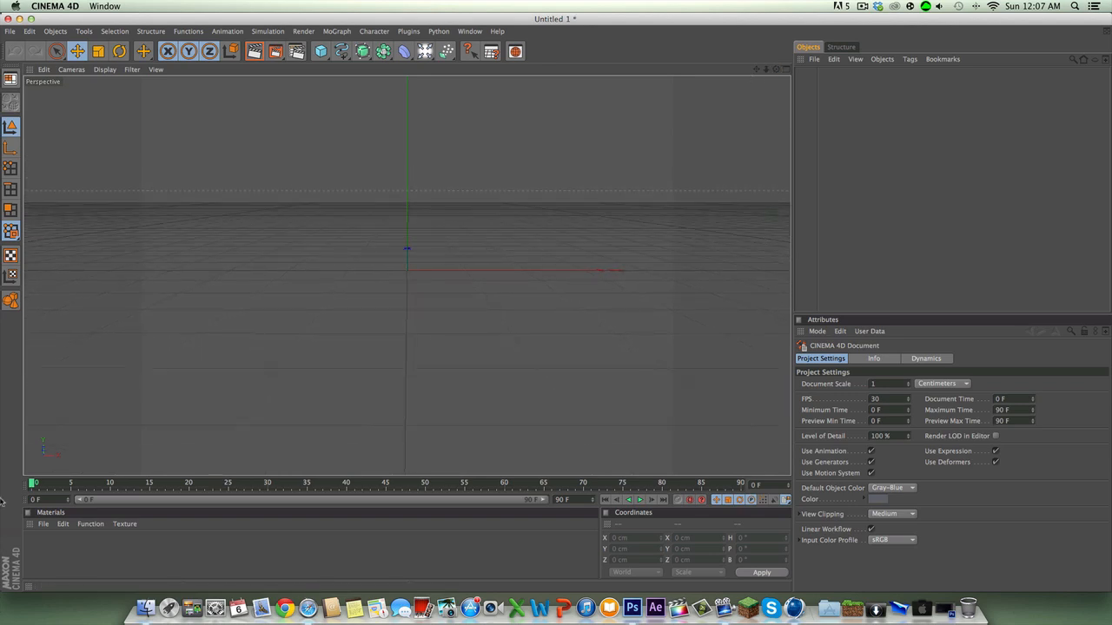
left_click_drag(1, 502, 135, 511)
left_click(38, 228)
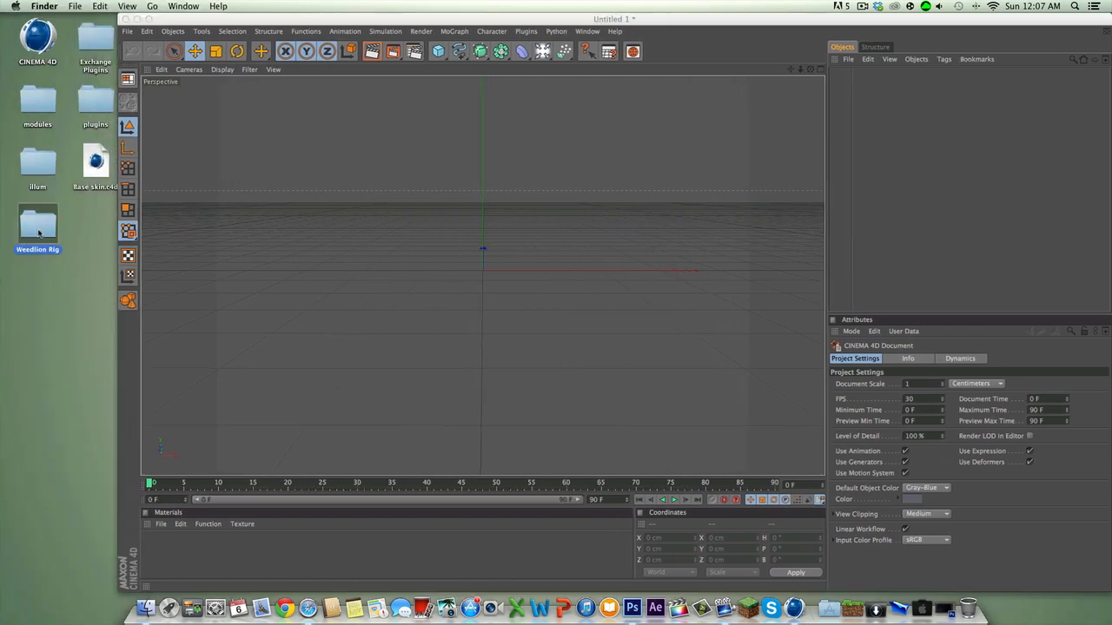
double_click(55, 229)
left_click_drag(789, 330, 474, 260)
left_click(674, 270)
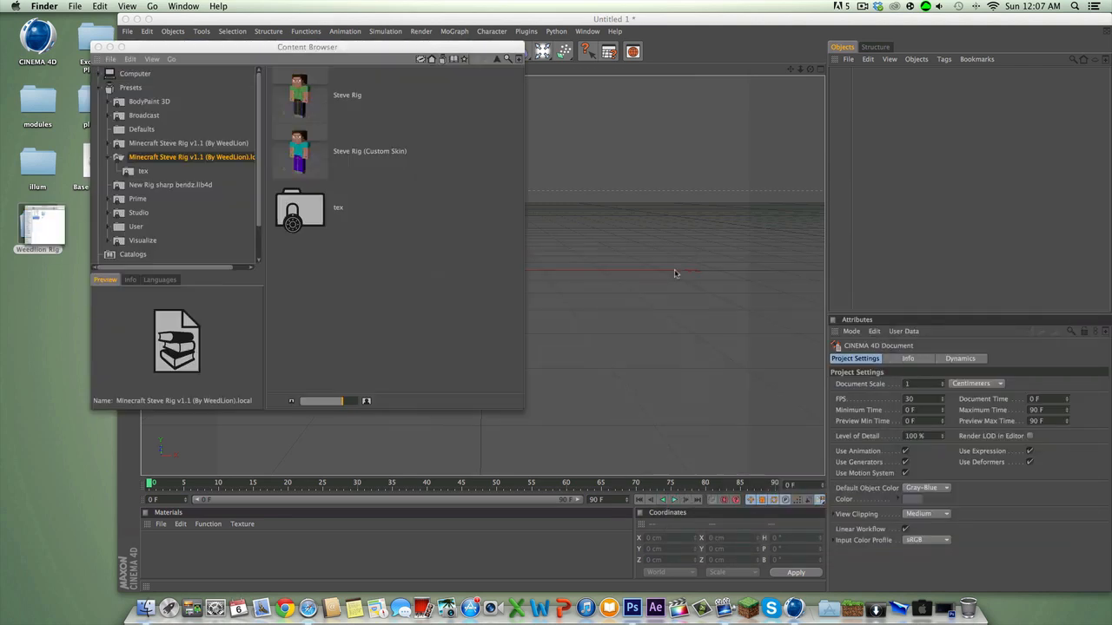
Load Steve Rig (Custom Skin) into the scene, close the Content Browser and widen the Cinema 4D window again.
left_click(370, 151)
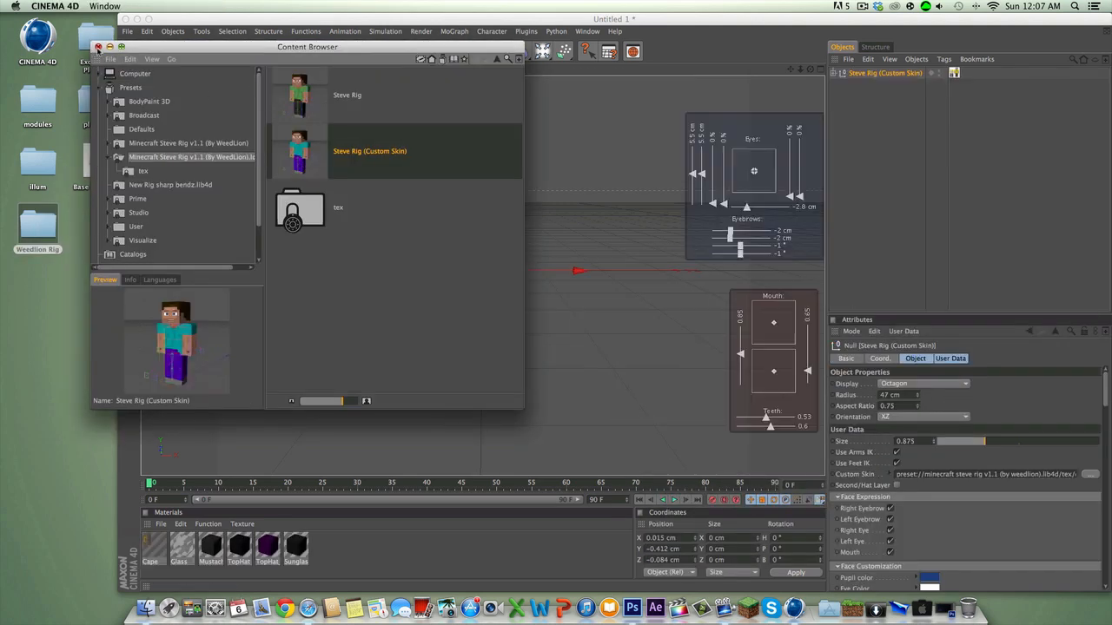
left_click(99, 48)
left_click_drag(119, 321, 0, 320)
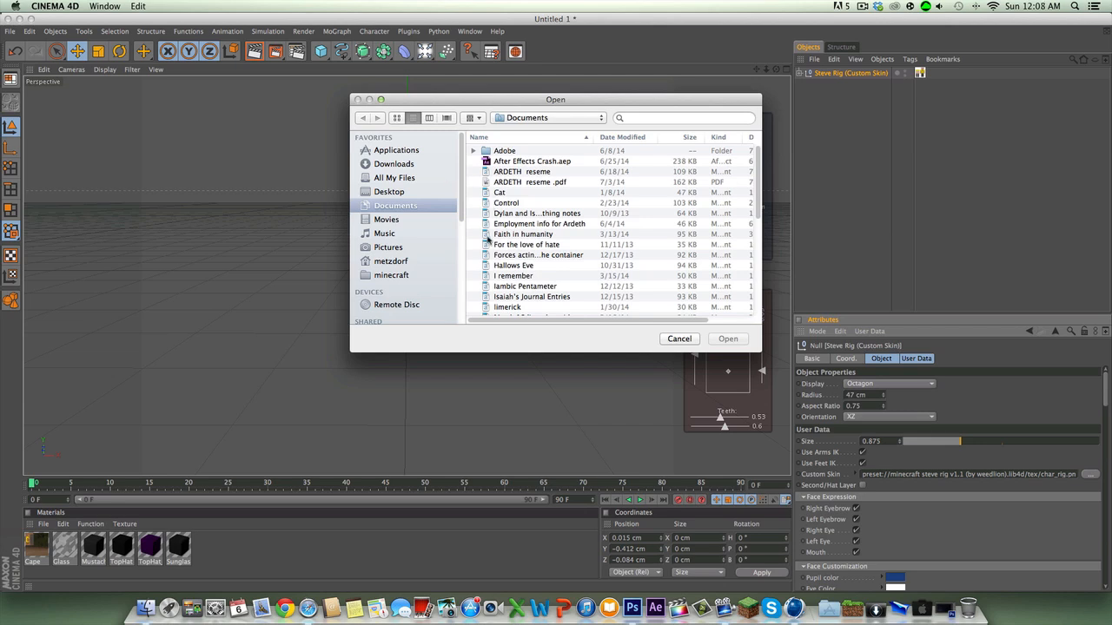
Pick the bat image from the Desktop's Cinema4d Stuff/Skins folder as the rig's custom skin, accepting a copy at the document location.
left_click(391, 191)
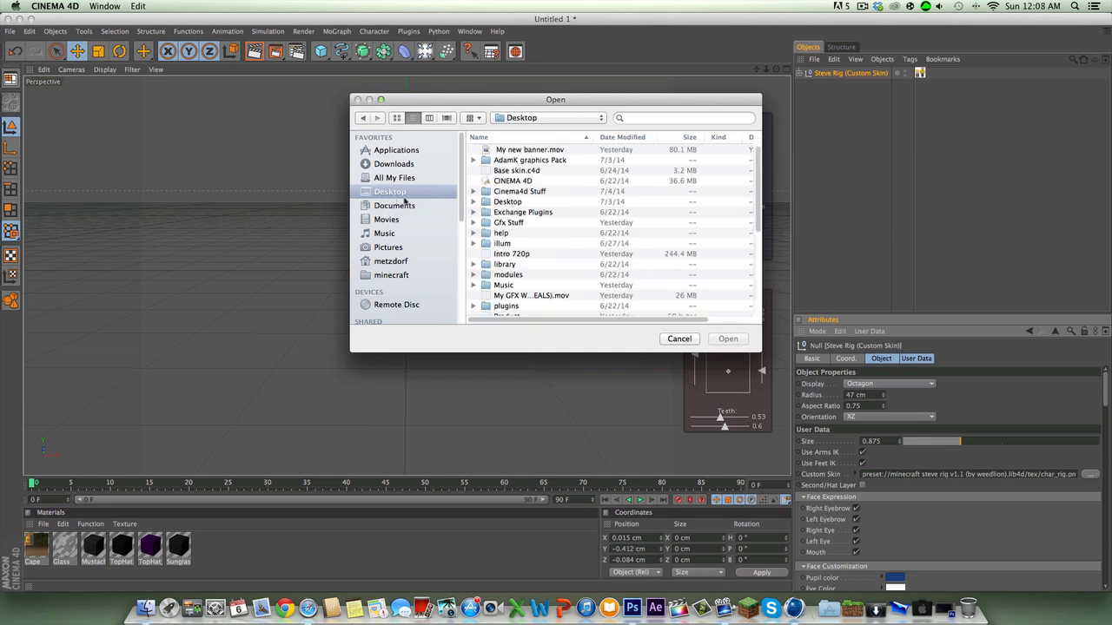
double_click(516, 191)
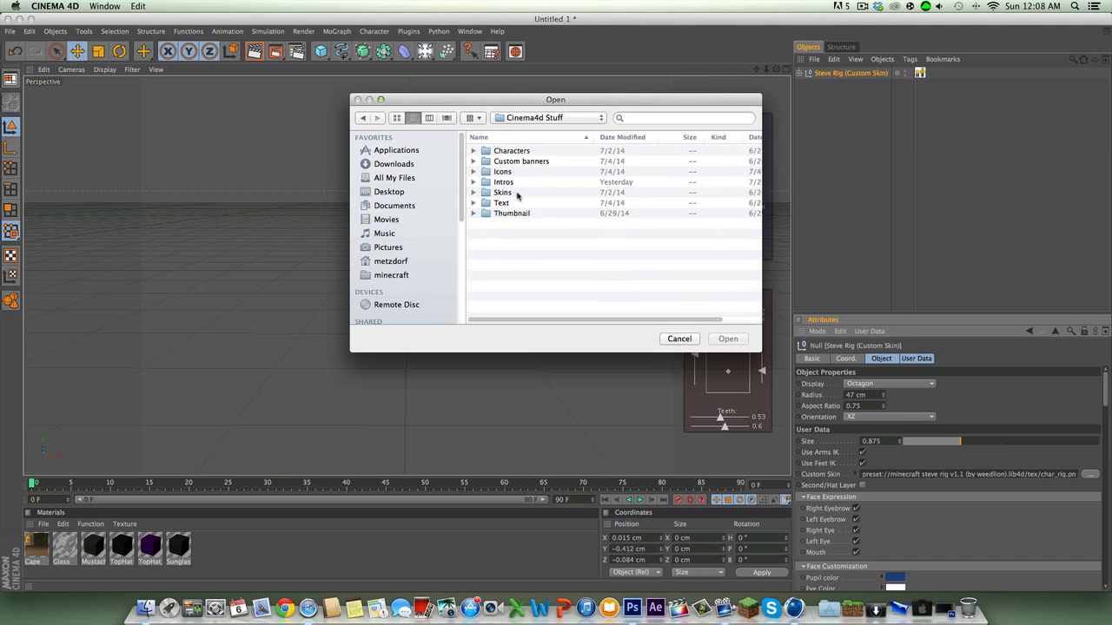
double_click(517, 192)
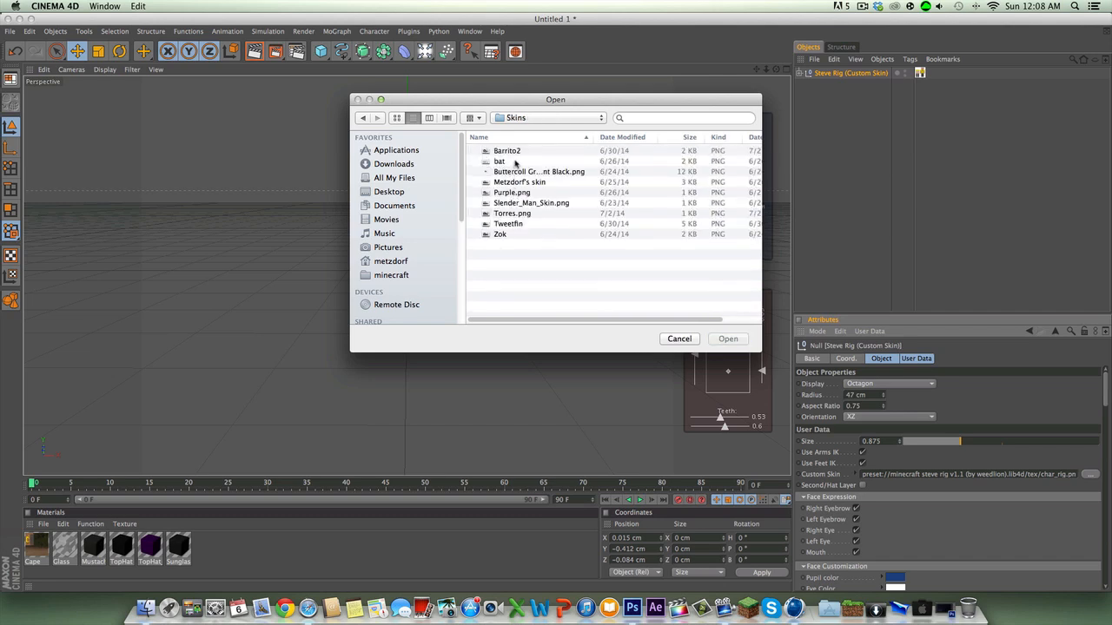
left_click(513, 161)
left_click(718, 338)
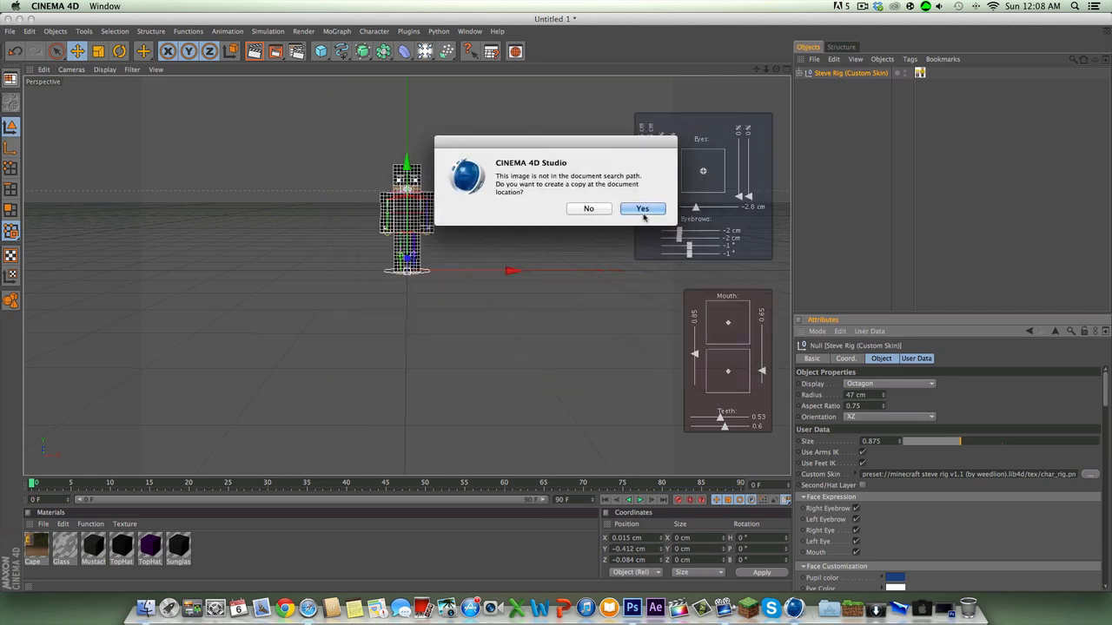
left_click(644, 213)
Render a preview of the Steve rig, framed from the front, in the perspective view.
scroll(470, 224, "up", 5)
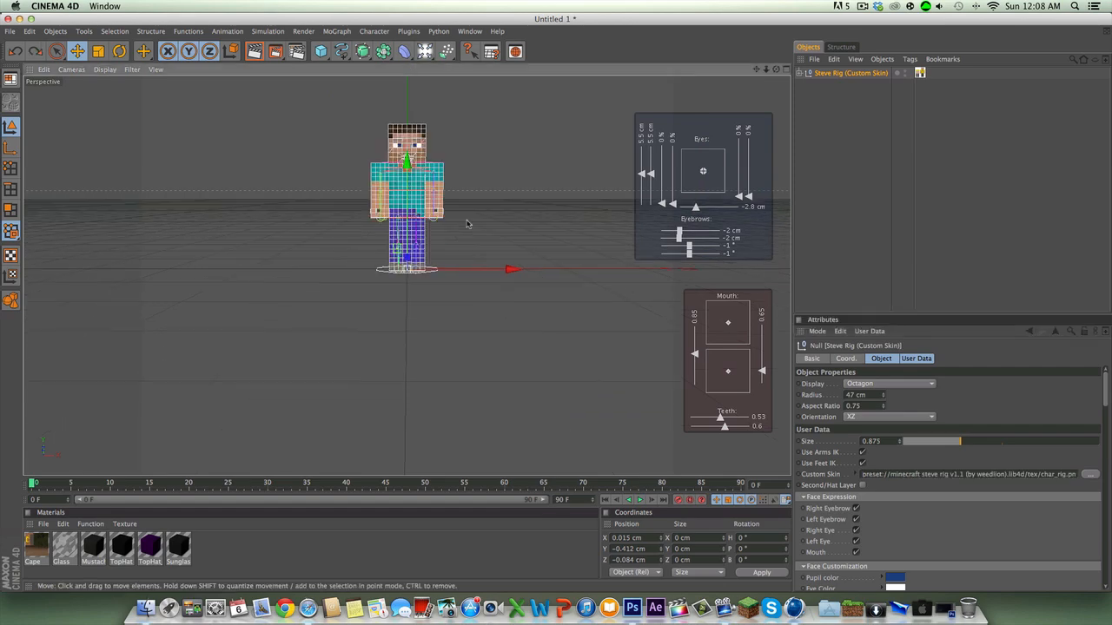
left_click_drag(756, 70, 769, 201)
scroll(627, 139, "up", 3)
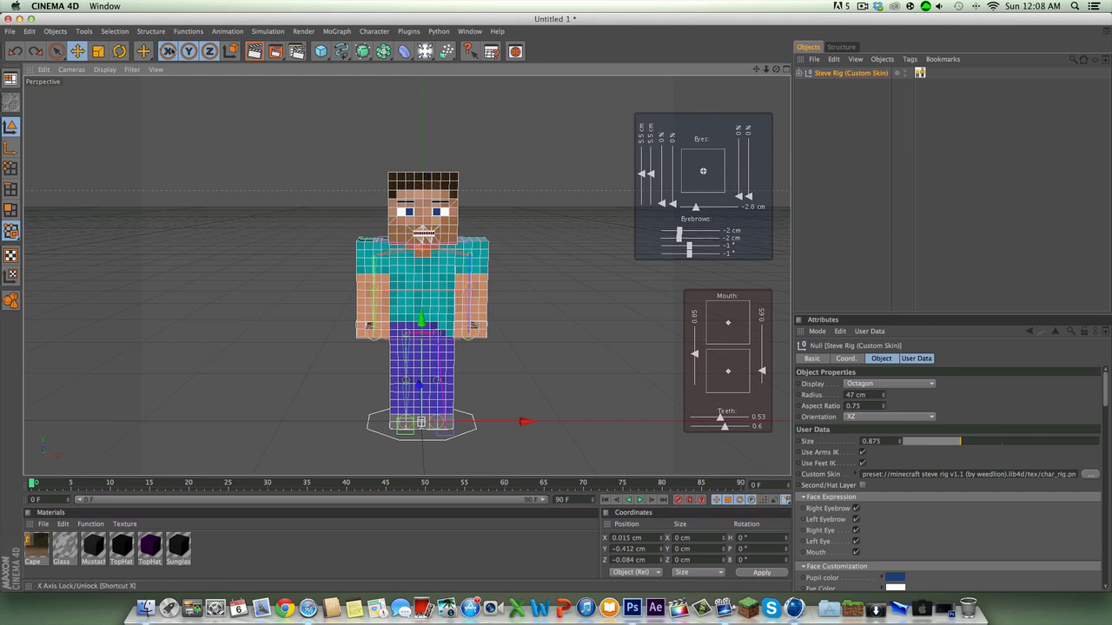
left_click(255, 52)
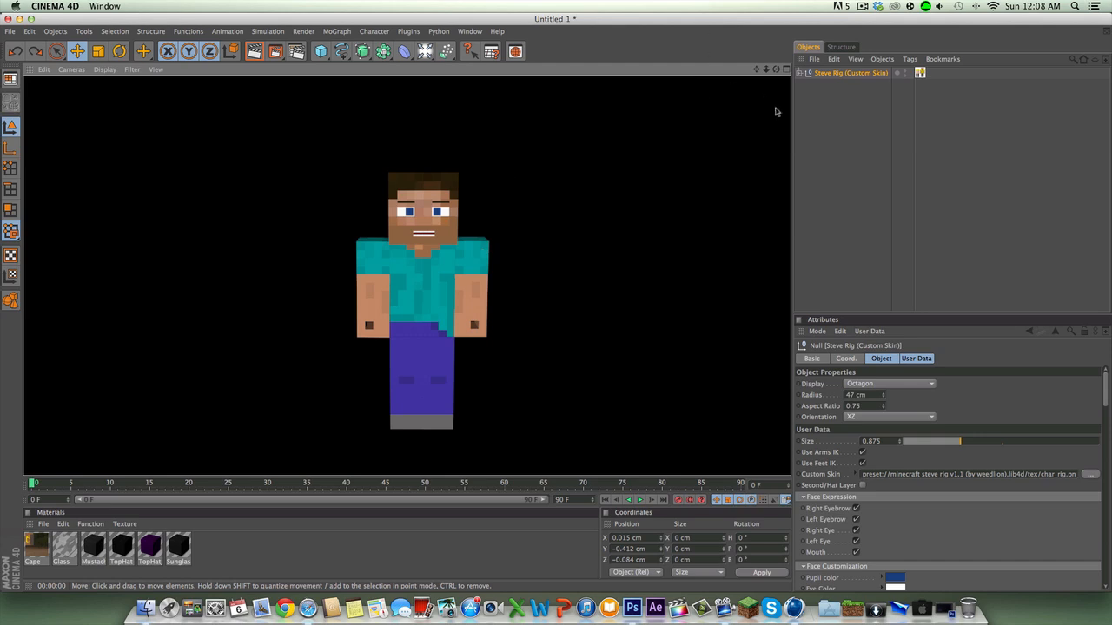
left_click_drag(776, 70, 776, 62)
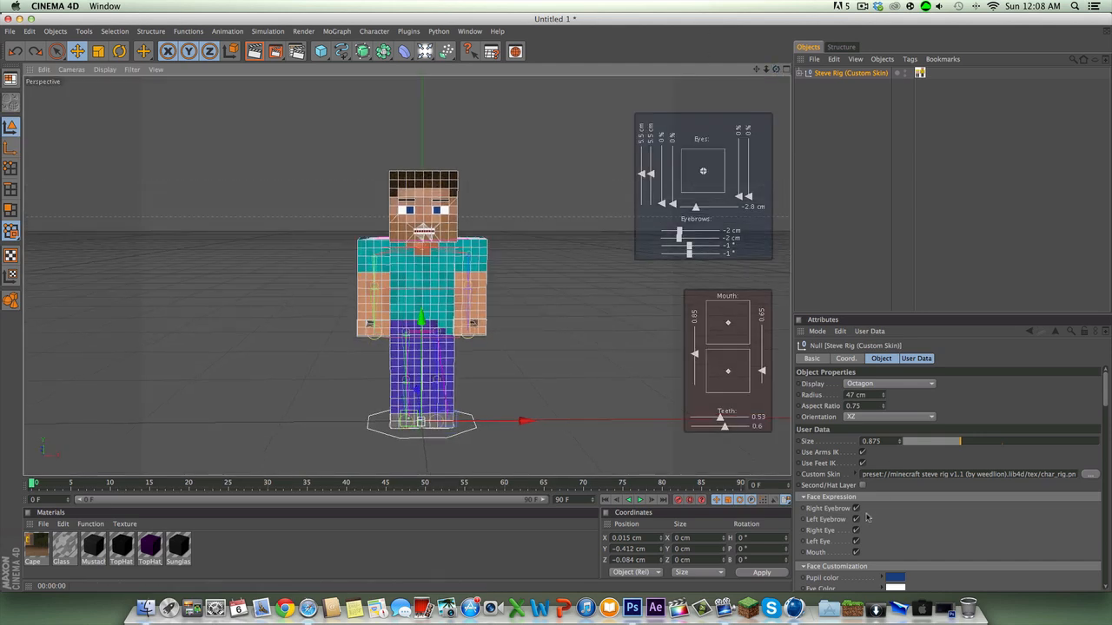
Enable the Second/Hat Layer on the Steve rig.
left_click(864, 486)
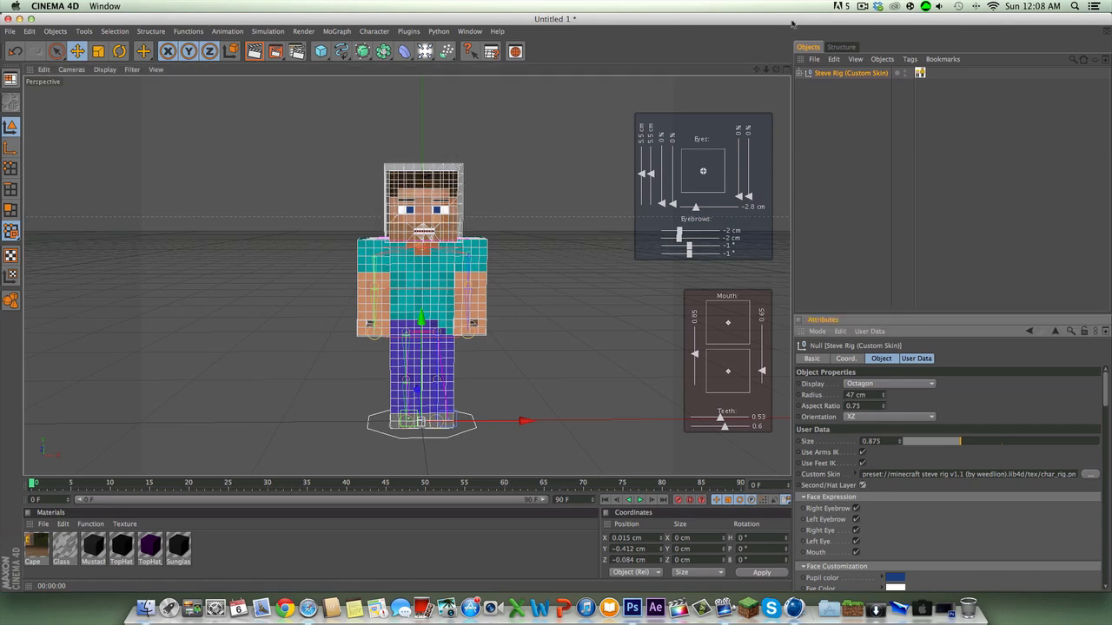
left_click_drag(776, 70, 778, 72)
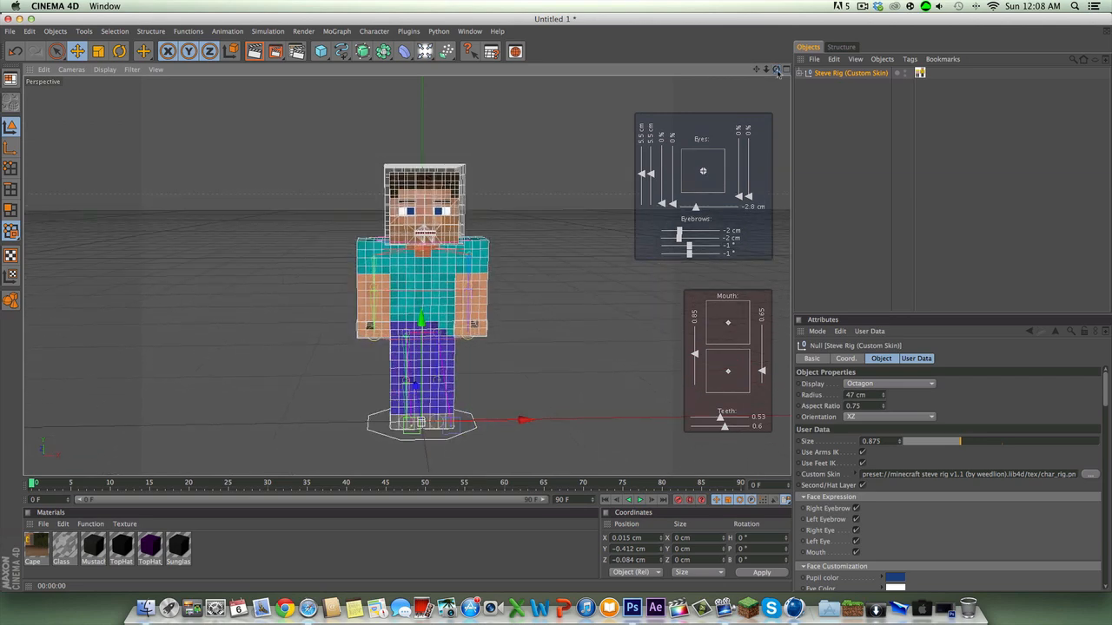
Load the saved Steve rig weed preset into the render settings.
left_click(296, 51)
left_click(132, 326)
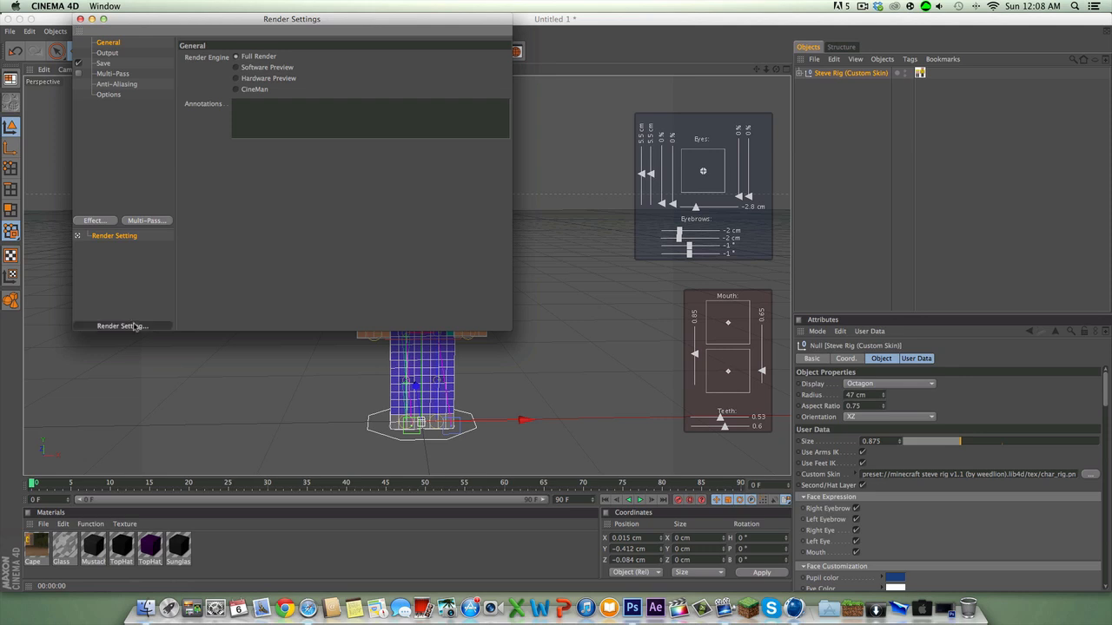
mouse_move(262, 451)
left_click(390, 452)
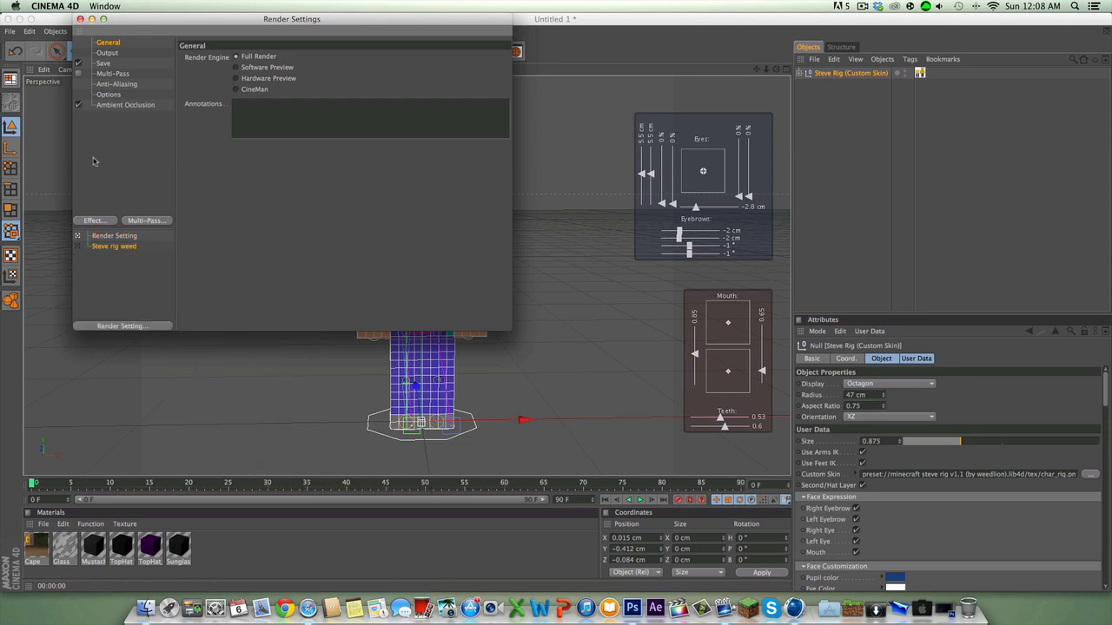
Set the default render setting's output size to 1280 x 720 pixels and its resolution to 300.
left_click(119, 237)
left_click(119, 52)
double_click(269, 67)
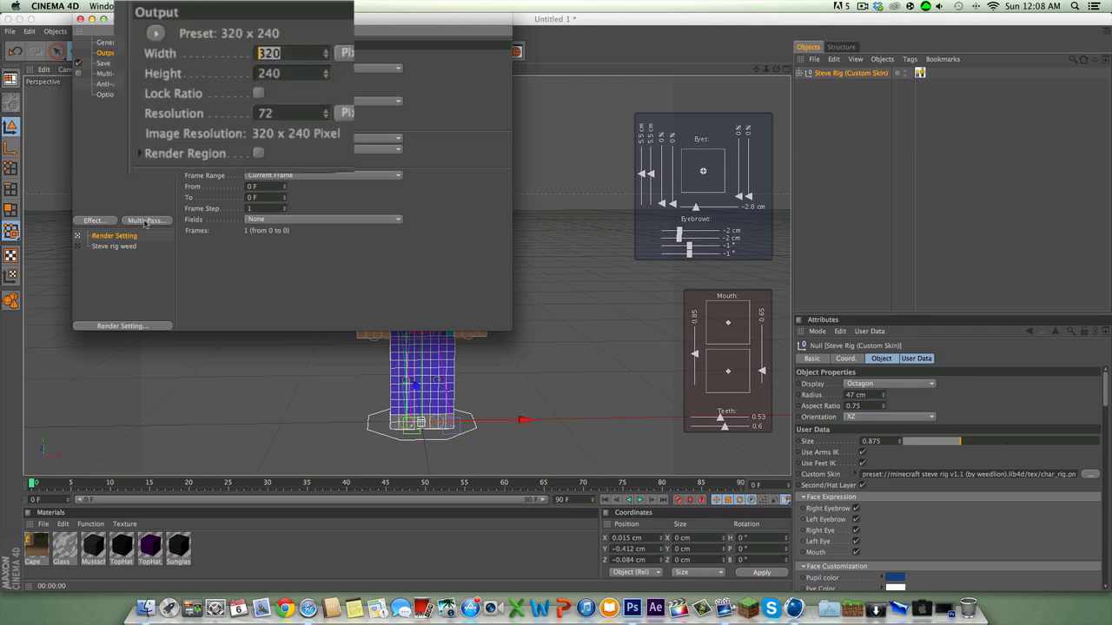
type("1280")
key("Tab")
type("720")
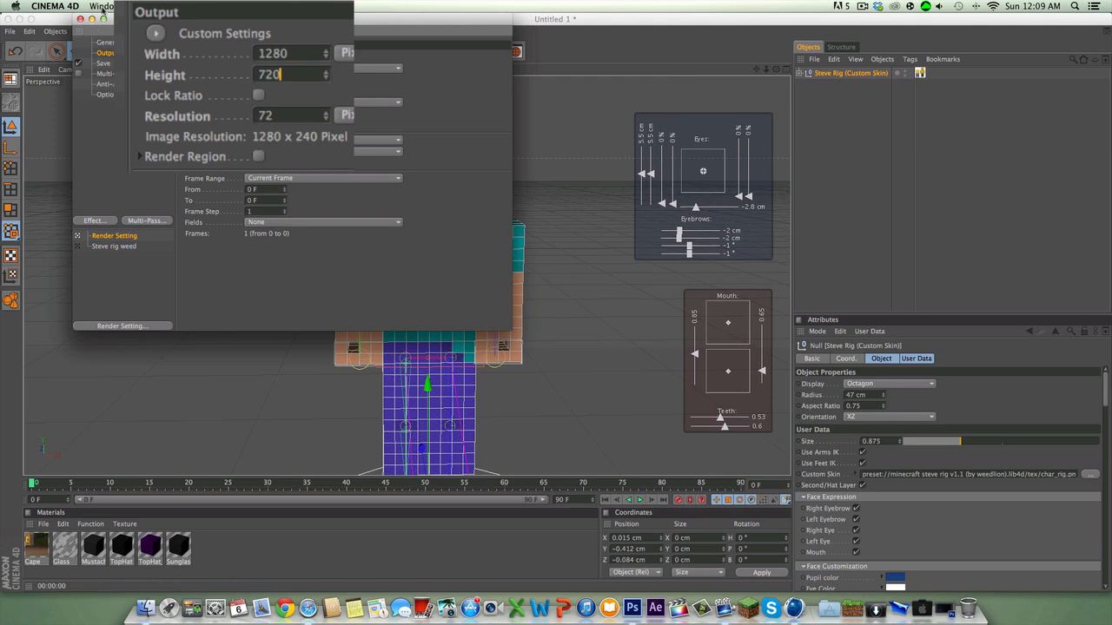
double_click(283, 114)
type("300")
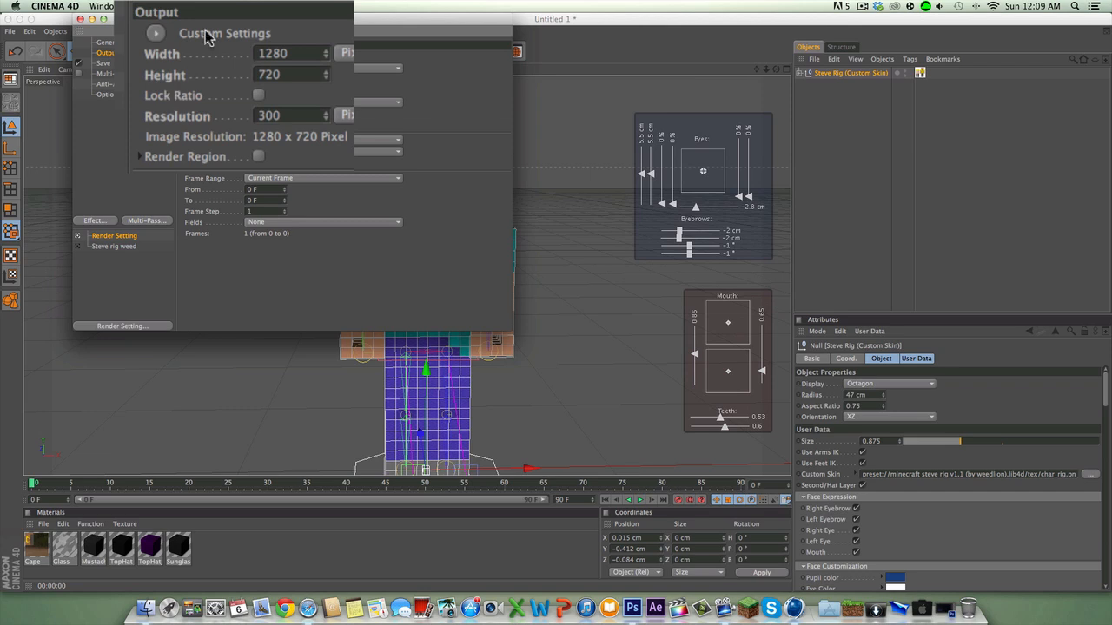
Set the render's save file to StevePic on the Desktop.
left_click(105, 63)
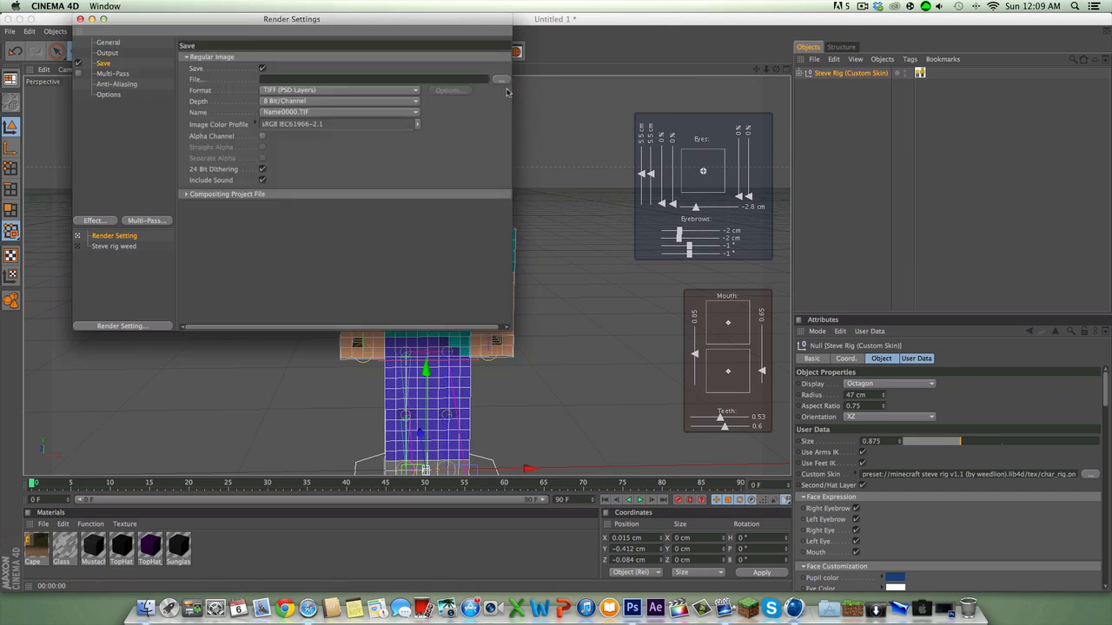
left_click(504, 80)
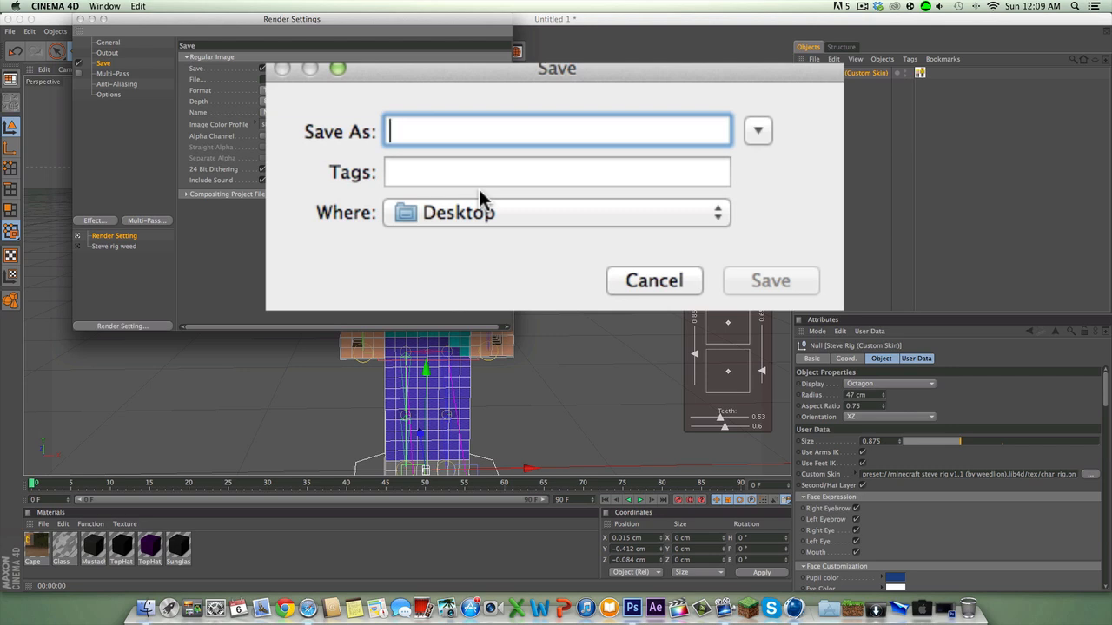
type("StevePic")
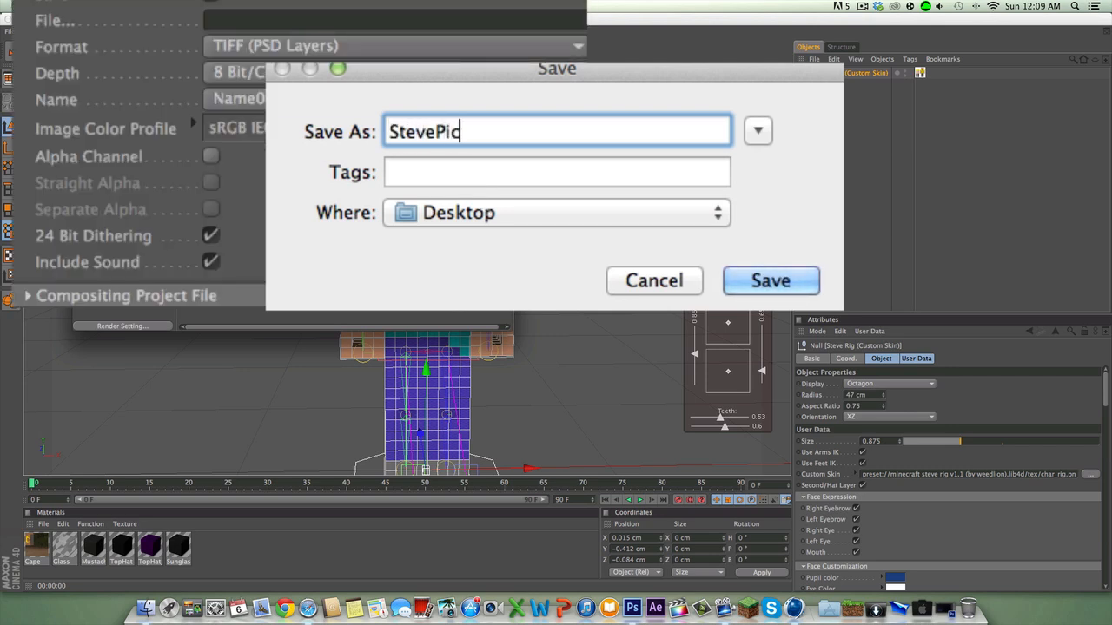
left_click(771, 281)
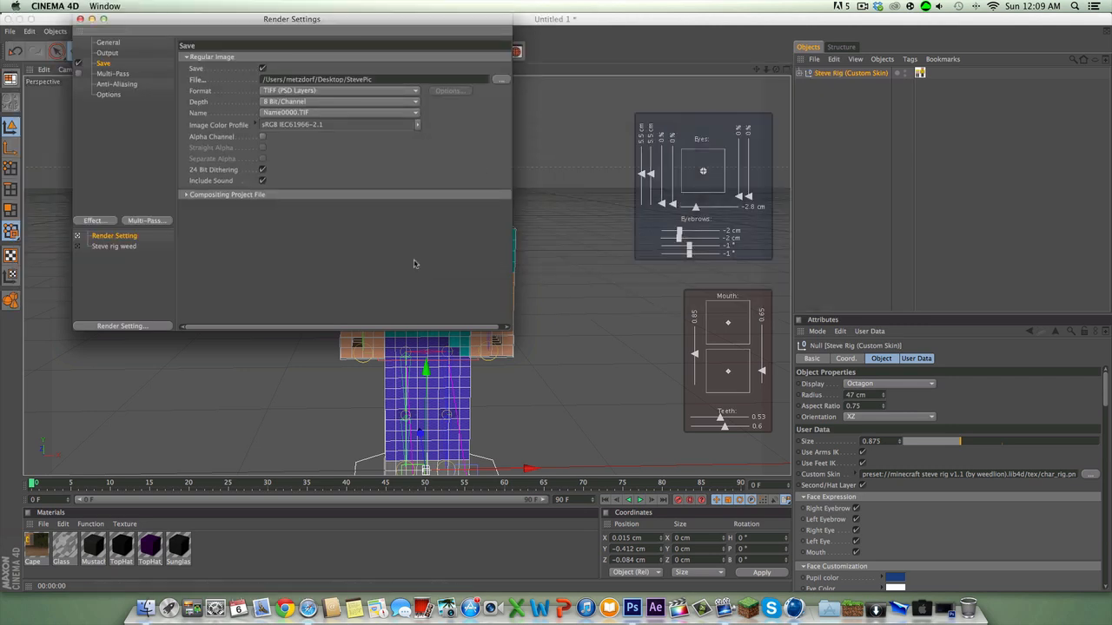
Set the saved image format to PNG and enable its alpha channel.
left_click(319, 92)
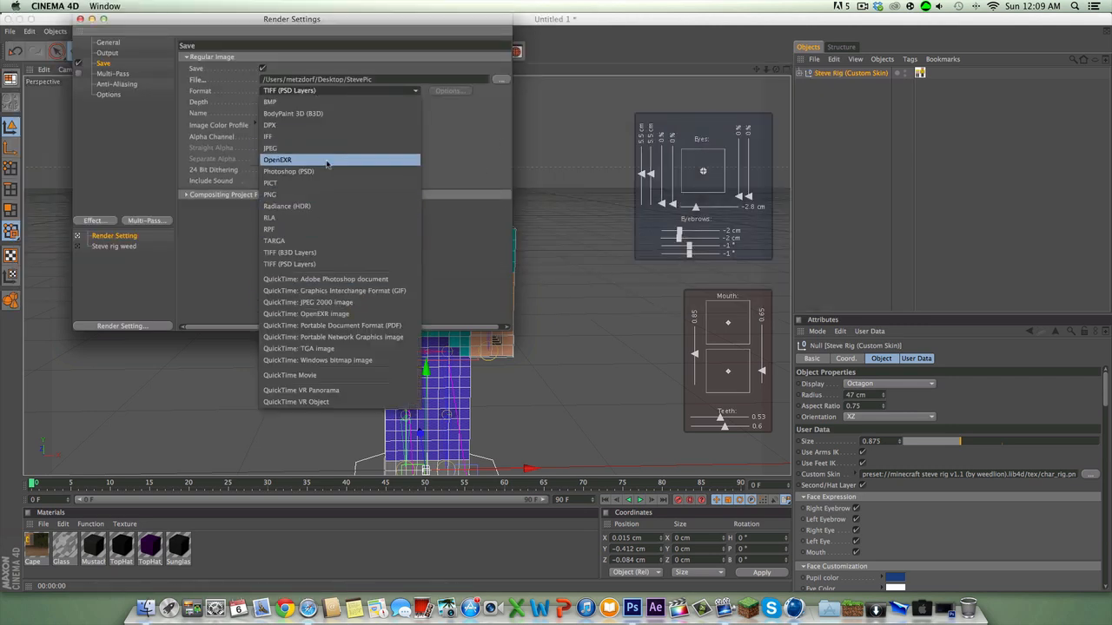
left_click(327, 196)
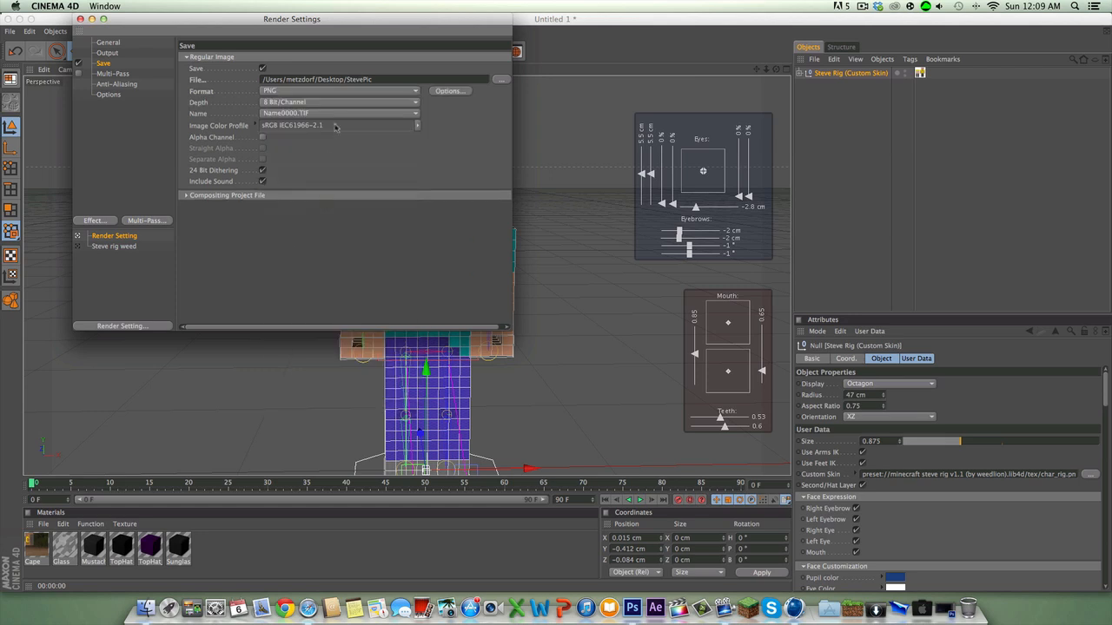
left_click(263, 137)
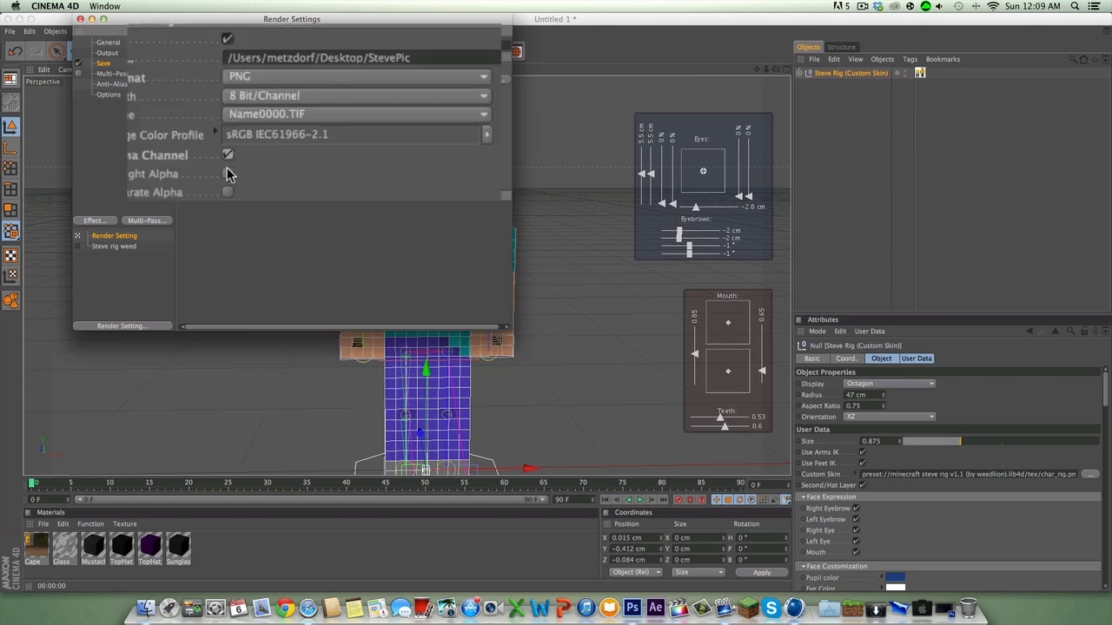
Set the render's anti-aliasing to Best.
left_click(125, 74)
left_click(109, 94)
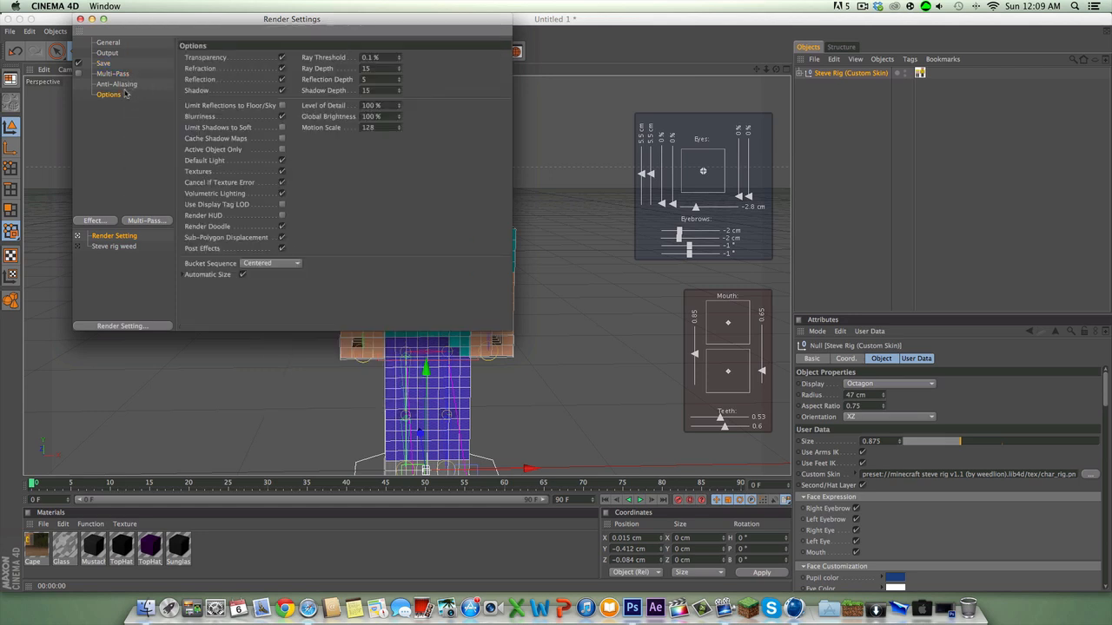
left_click(116, 83)
left_click(304, 58)
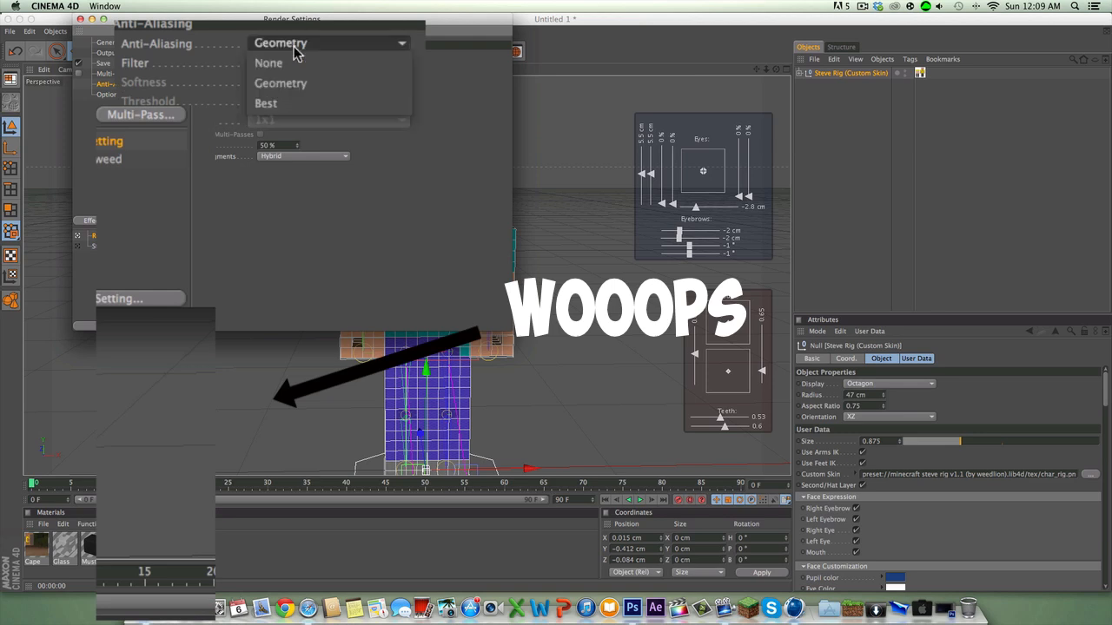
left_click(296, 103)
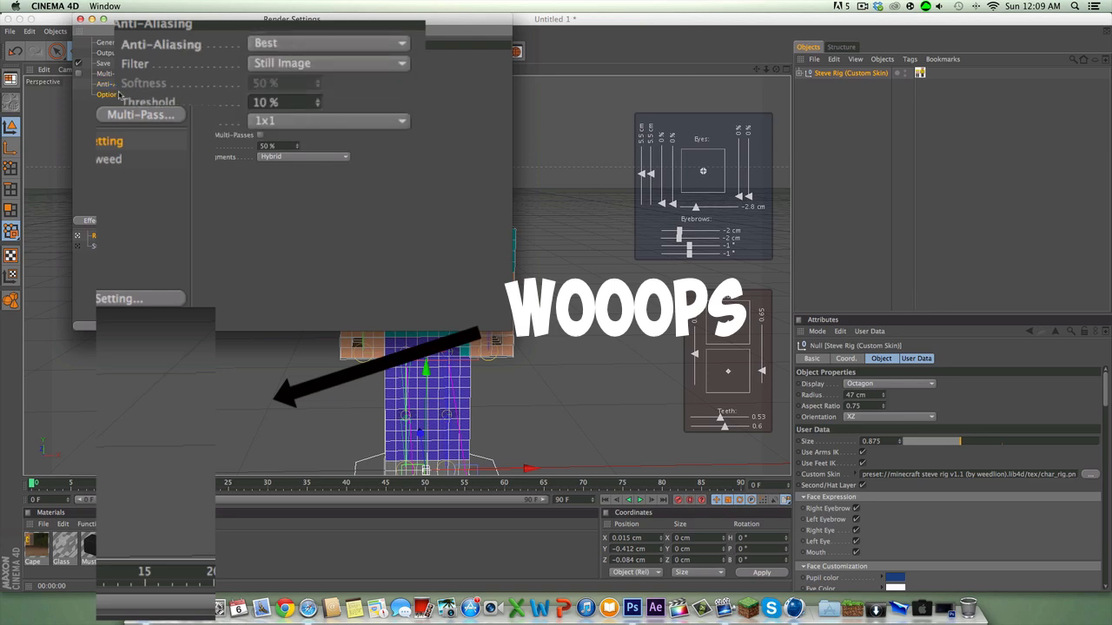
Add the Ambient Occlusion effect to the default render setting.
left_click(111, 43)
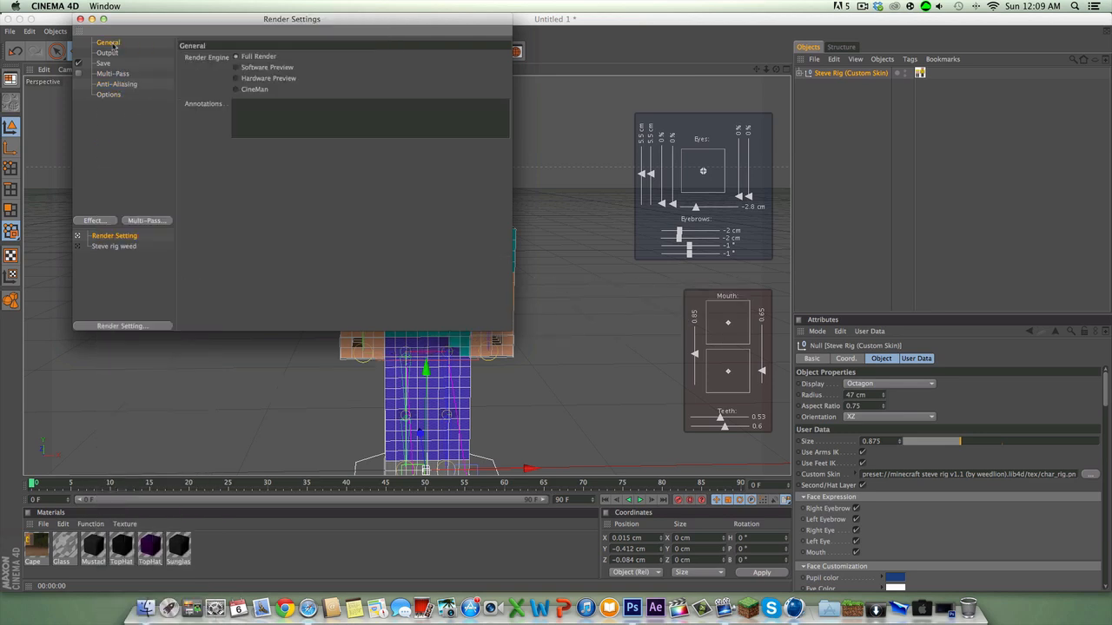
left_click(103, 221)
left_click(131, 240)
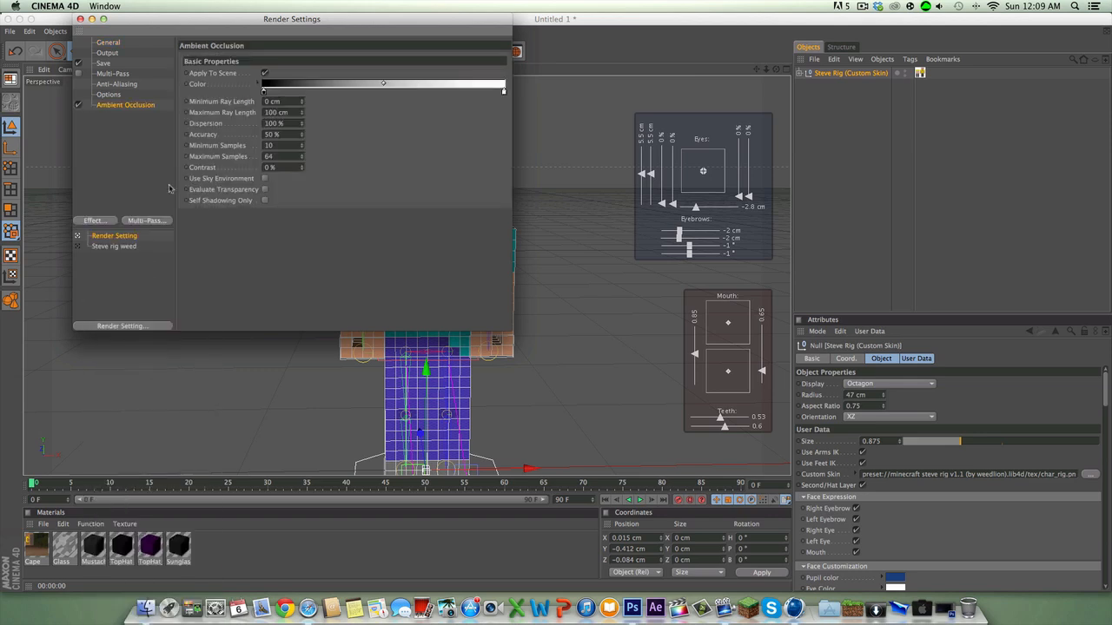
Enable Evaluate Transparency for Ambient Occlusion and add the Global Illumination effect to the default render setting, keeping that setting active.
left_click(264, 189)
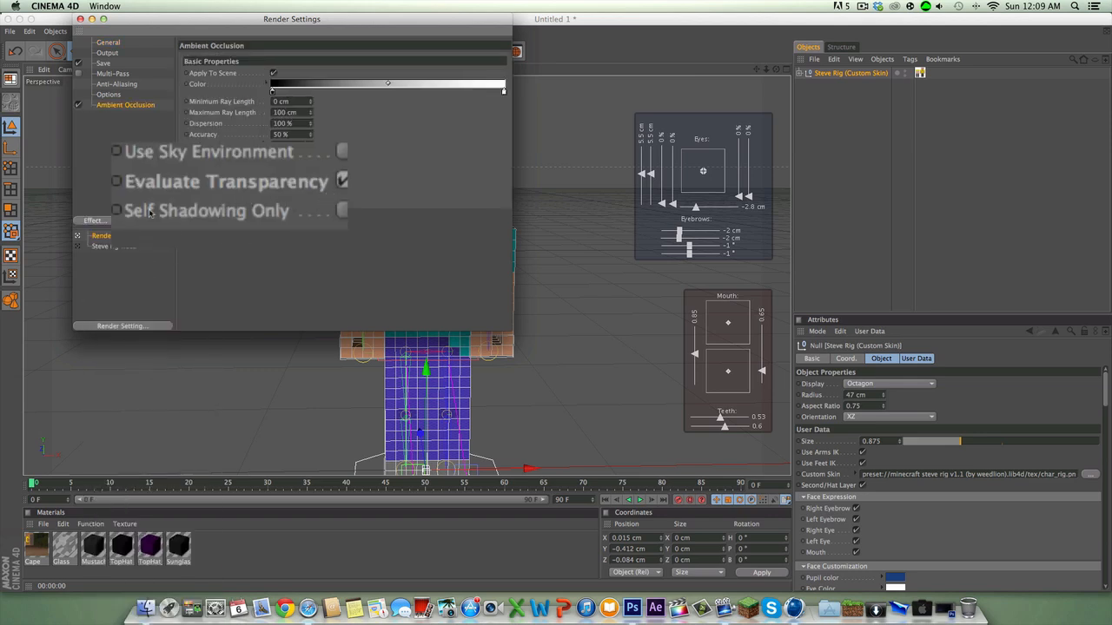
left_click(93, 220)
left_click(156, 375)
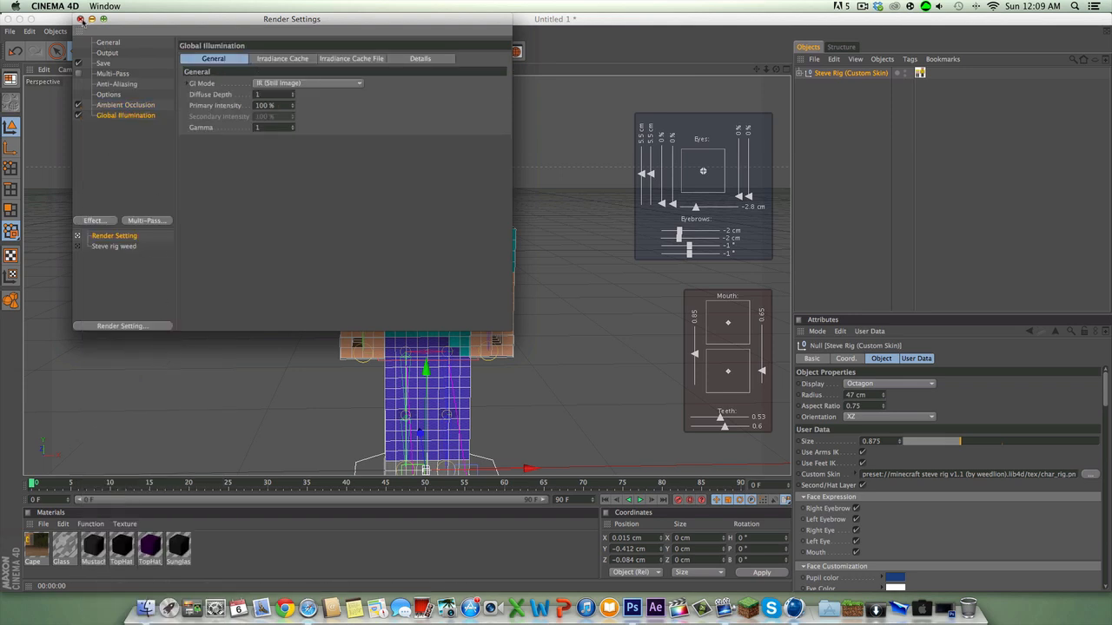
left_click(78, 246)
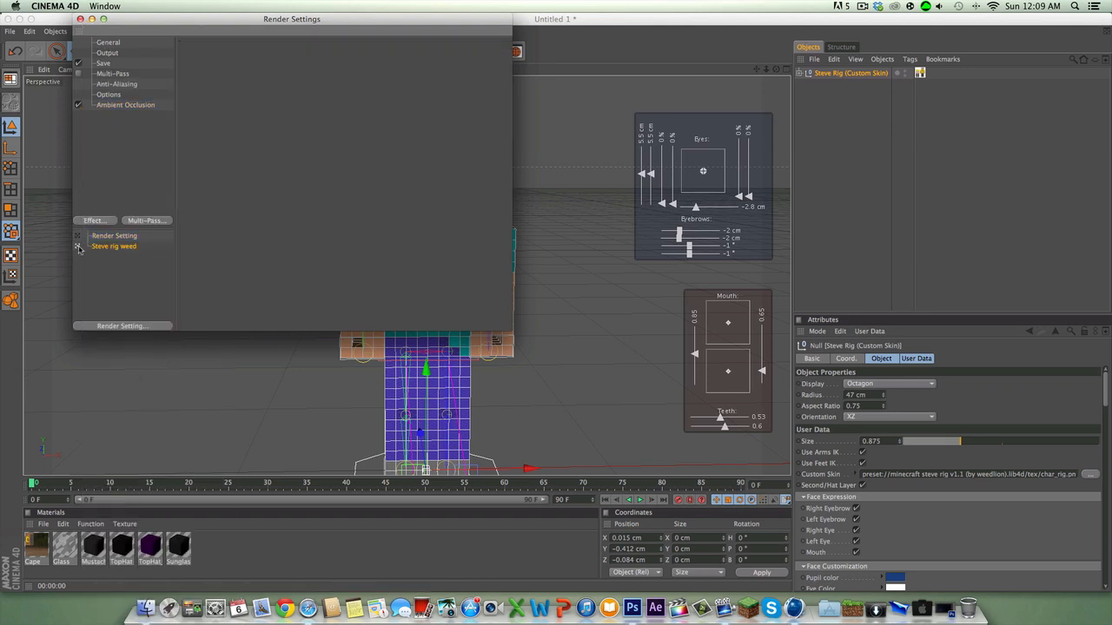
left_click(79, 236)
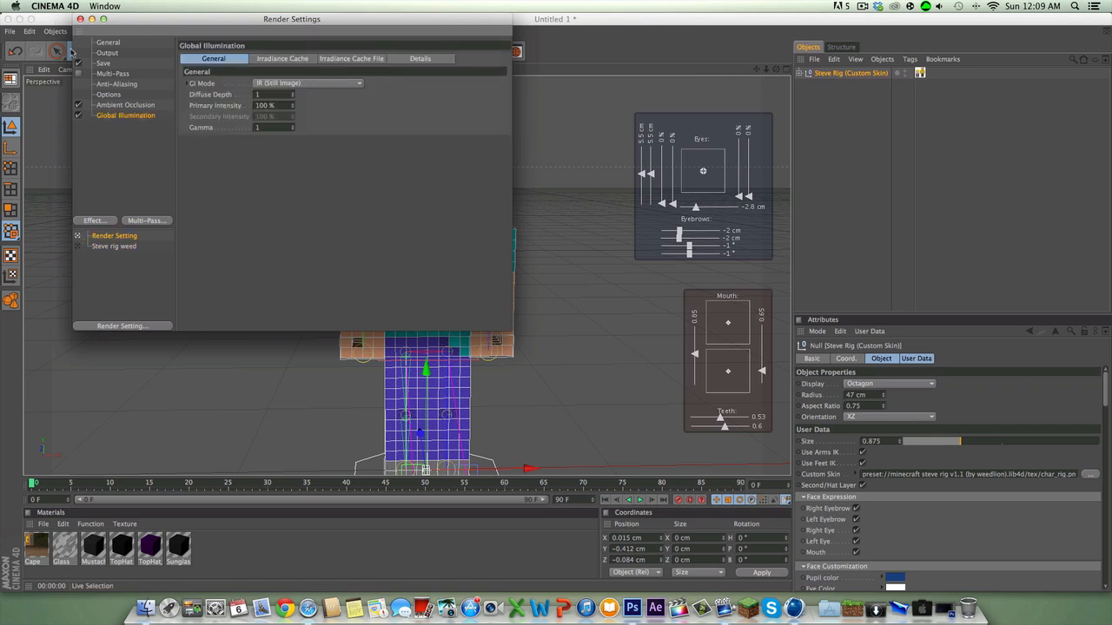
left_click(80, 19)
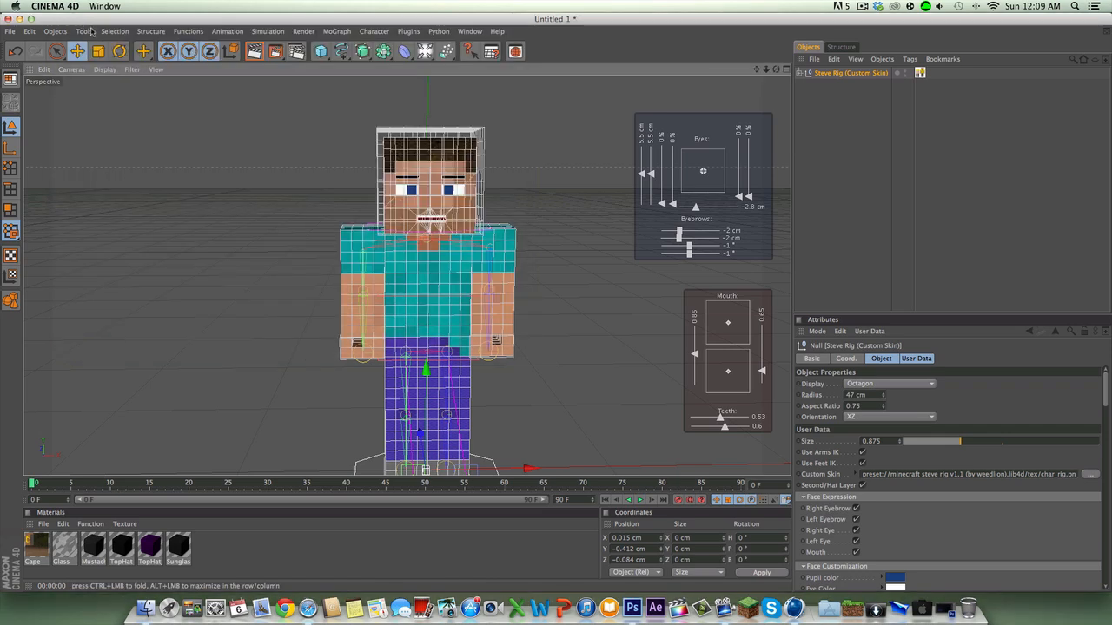
Render a preview of the Steve rig in the perspective view.
left_click(266, 231)
left_click_drag(777, 69, 774, 66)
left_click(255, 52)
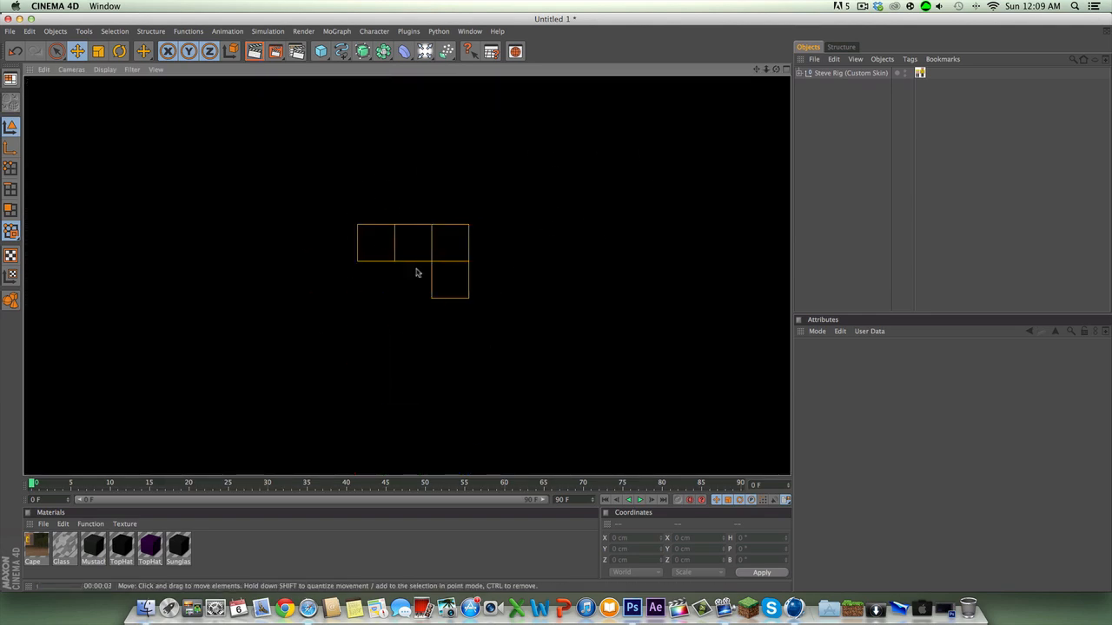
left_click(618, 305)
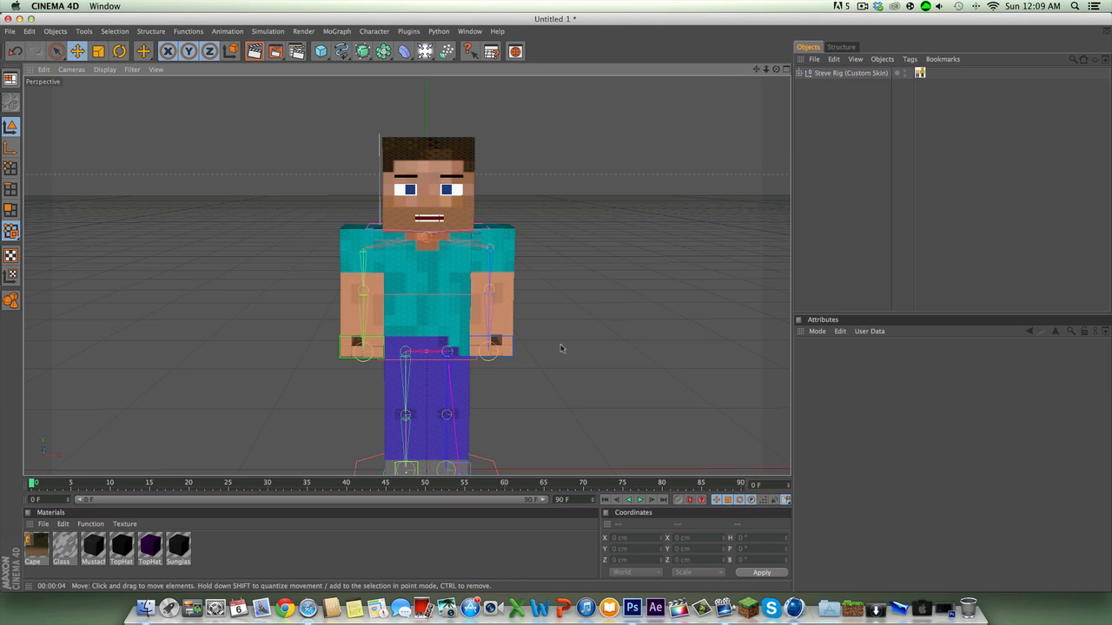
Add an infinite light to the scene.
scroll(597, 256, "down", 3)
scroll(599, 262, "up", 6)
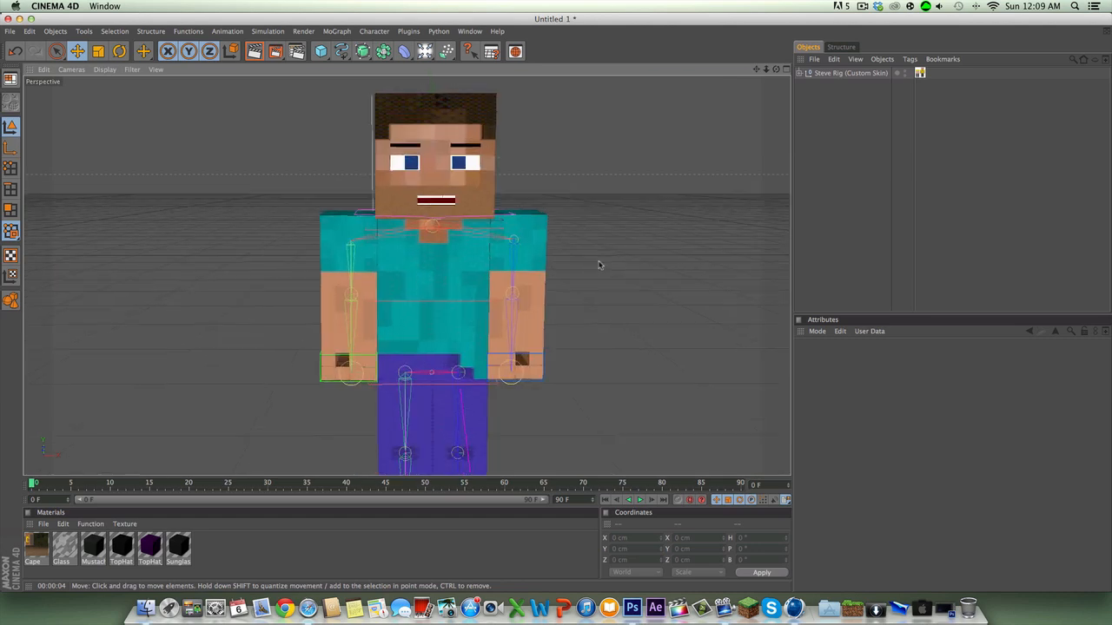
scroll(599, 265, "down", 3)
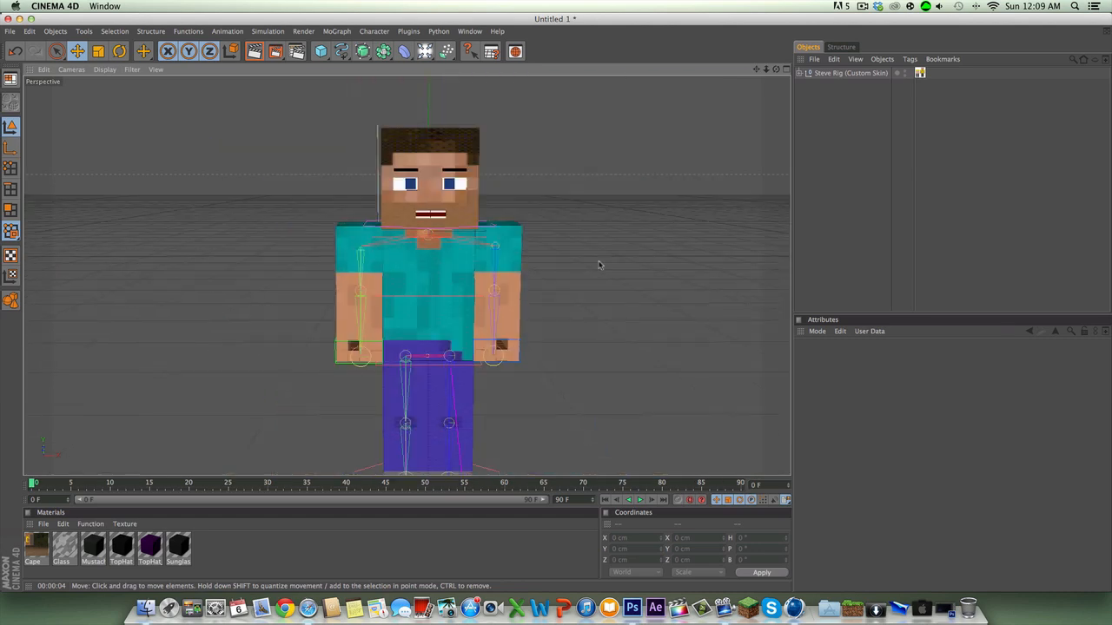
left_click(426, 52)
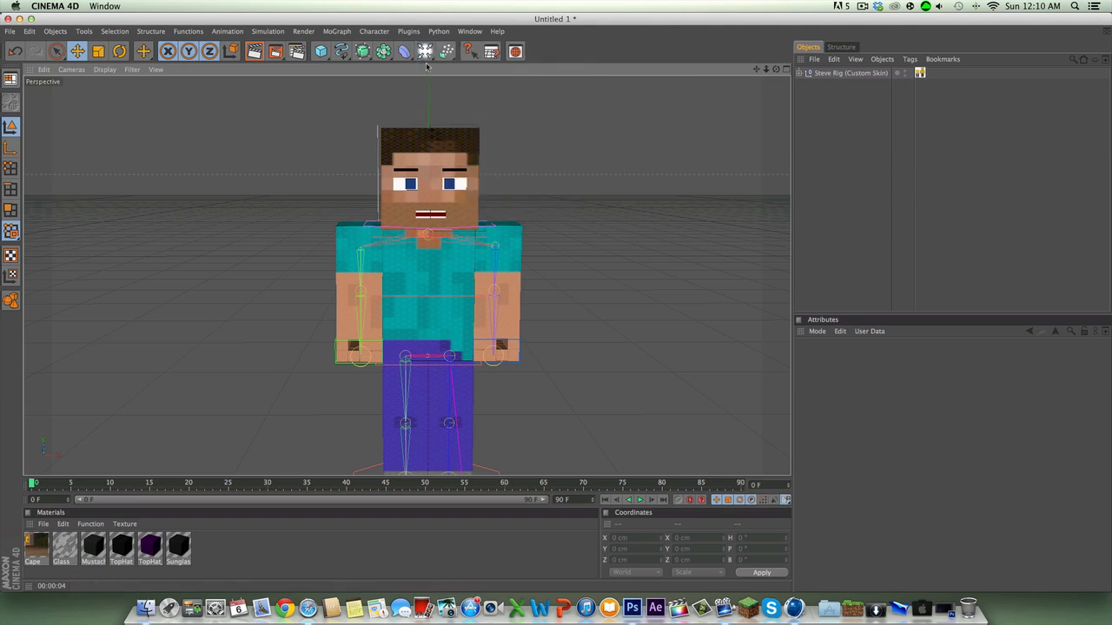
left_click(424, 54)
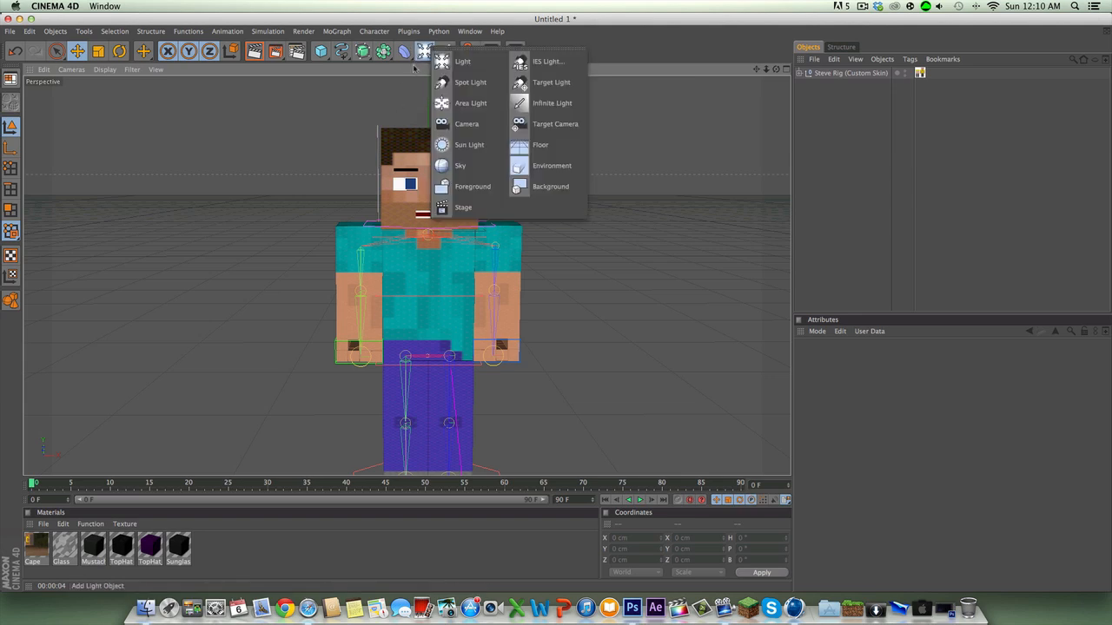
left_click(557, 108)
scroll(536, 231, "down", 3)
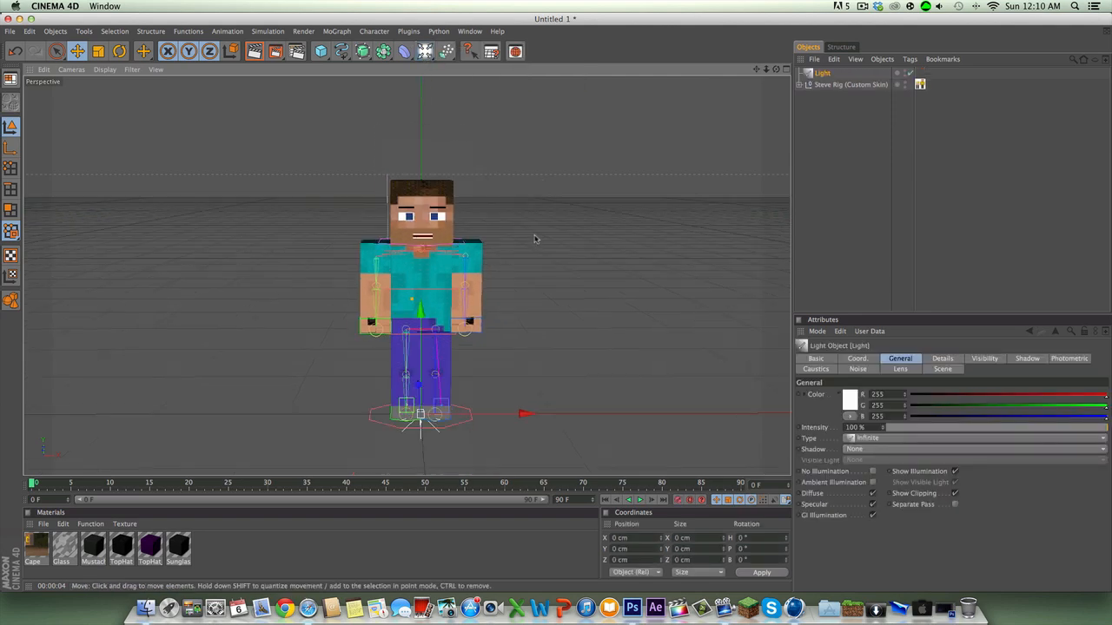
Move the infinite light to about -24 cm on Z and tilt its pitch to about -21°.
left_click_drag(418, 394, 422, 425)
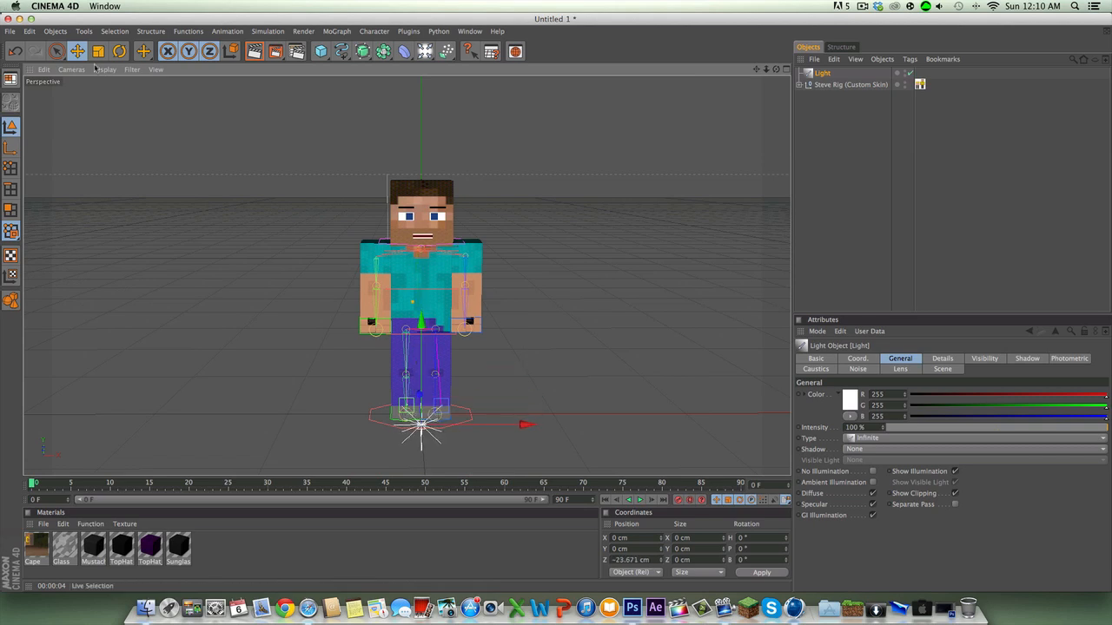
left_click(151, 61)
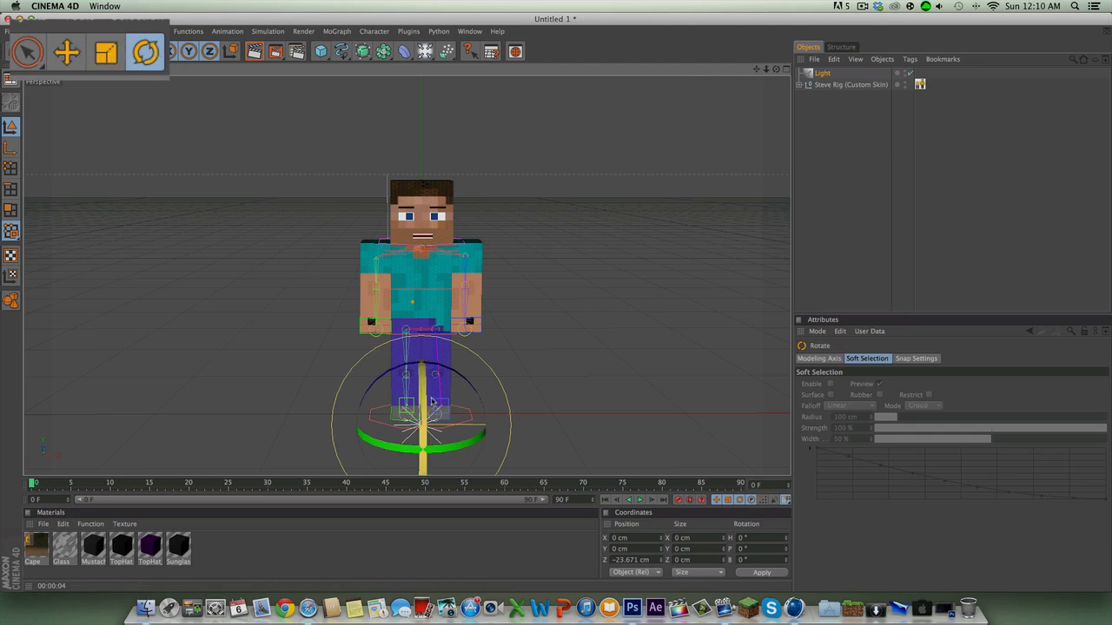
left_click_drag(422, 397, 439, 382)
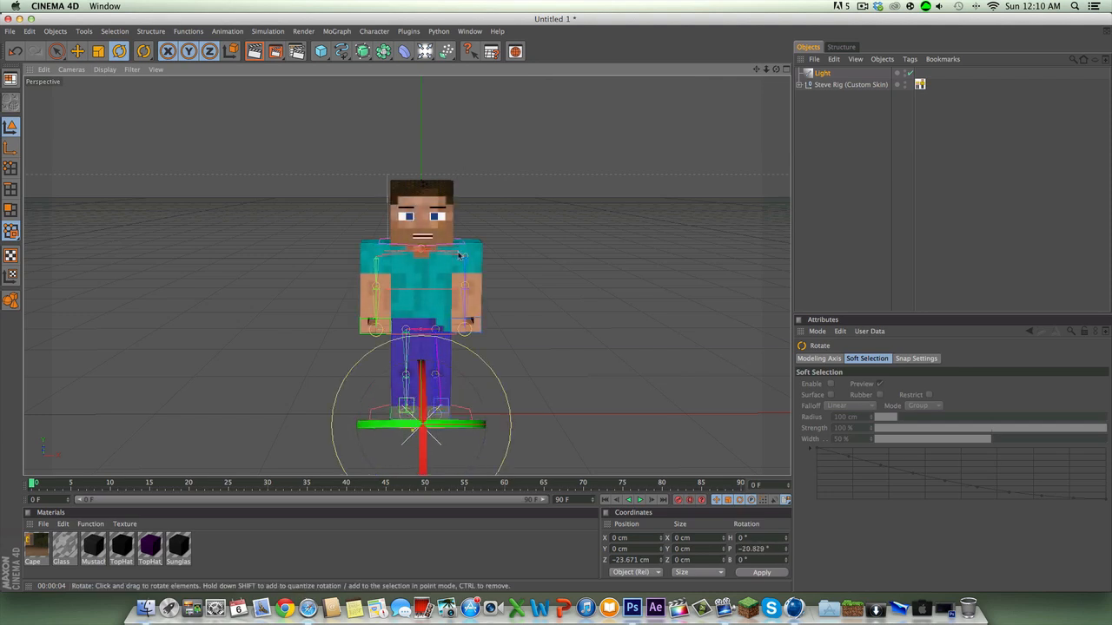
left_click(546, 234)
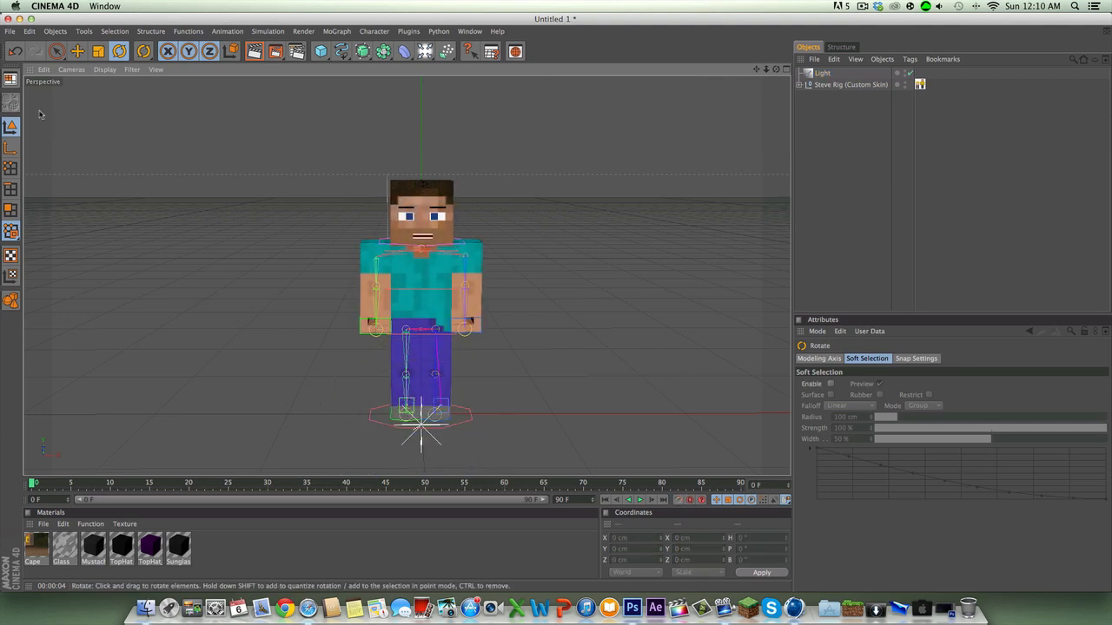
Move the infinite light along the negative X axis, well away from the rig's right side.
left_click(77, 51)
left_click(843, 85)
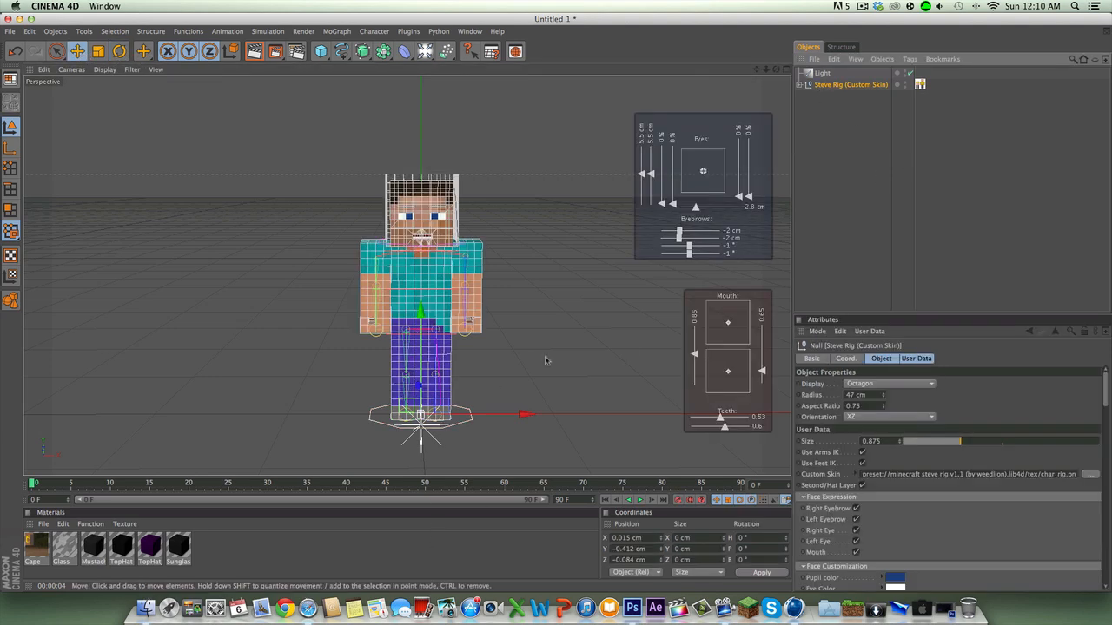
left_click(825, 73)
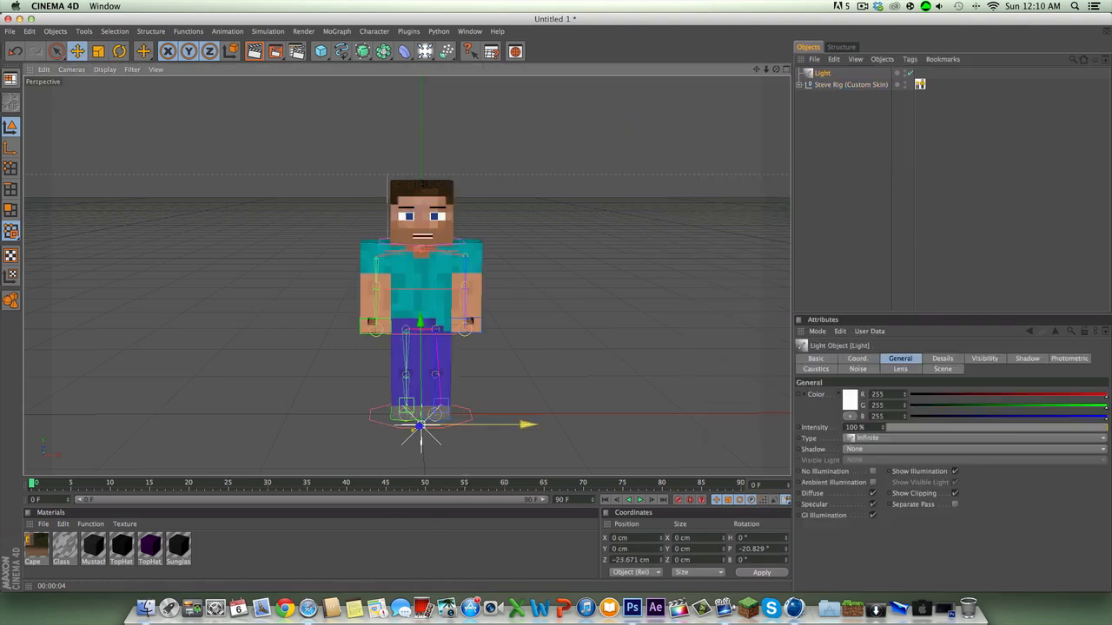
left_click_drag(521, 423, 275, 426)
left_click(538, 363)
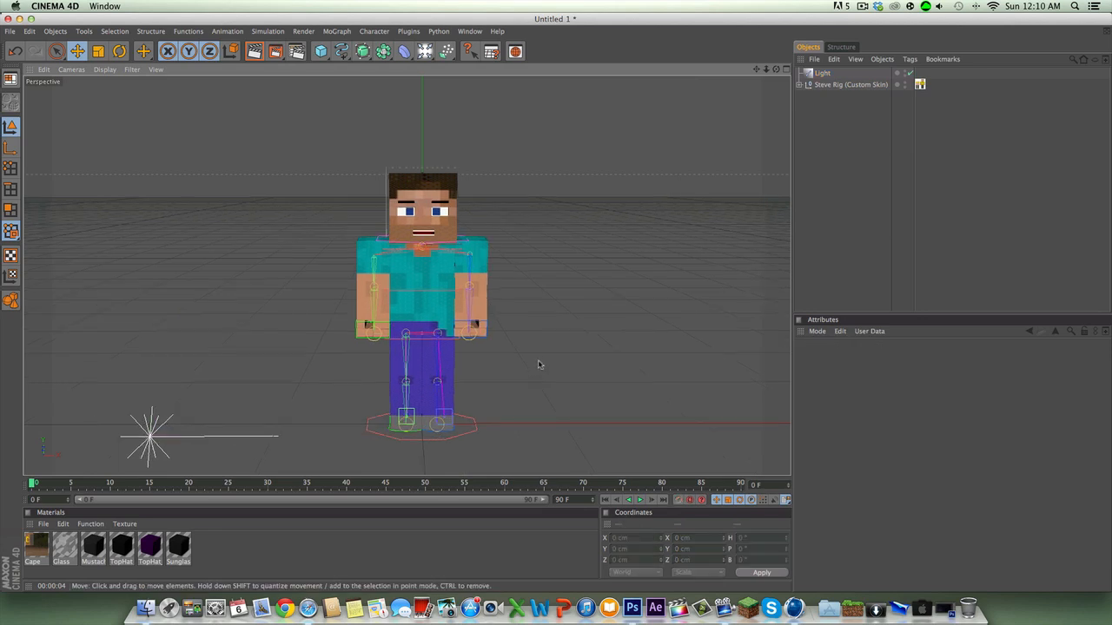
Select the rig's left arm control at the hand and shift it along its vertical axis.
scroll(537, 349, "up", 3)
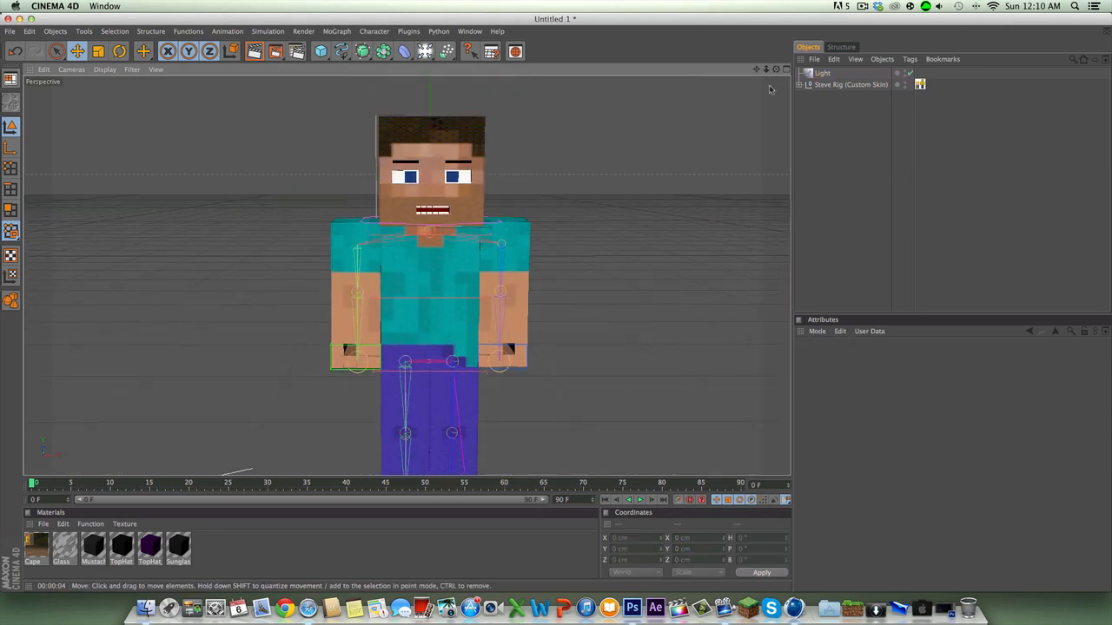
scroll(727, 90, "up", 2)
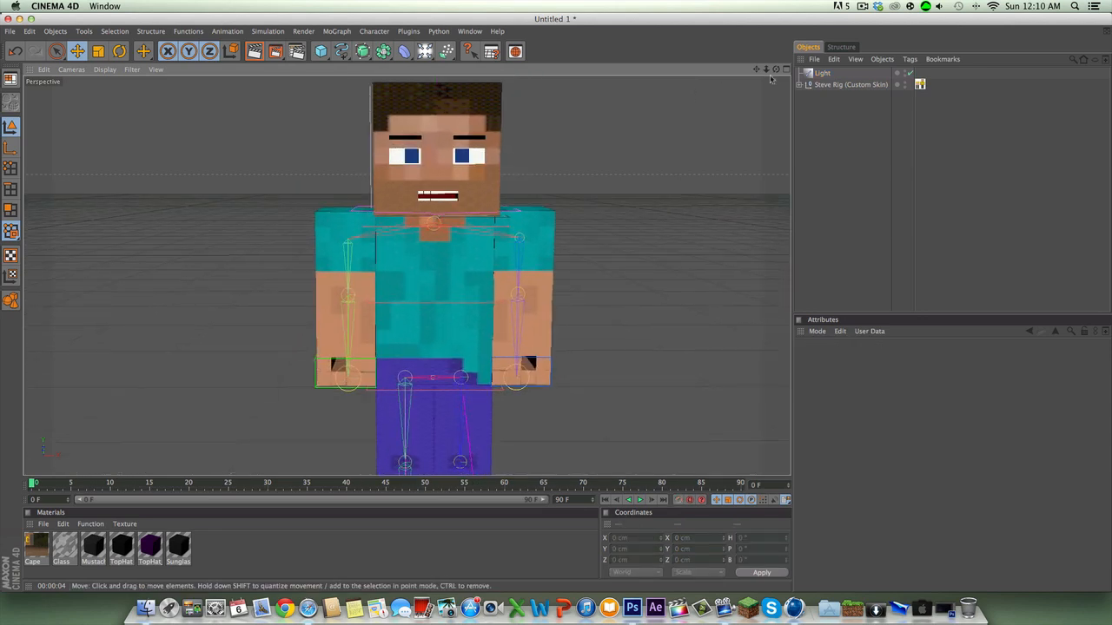
mouse_move(776, 69)
left_mouse_down()
mouse_move(695, 117)
mouse_move(775, 69)
left_mouse_up()
scroll(518, 189, "down", 1)
scroll(517, 189, "up", 1)
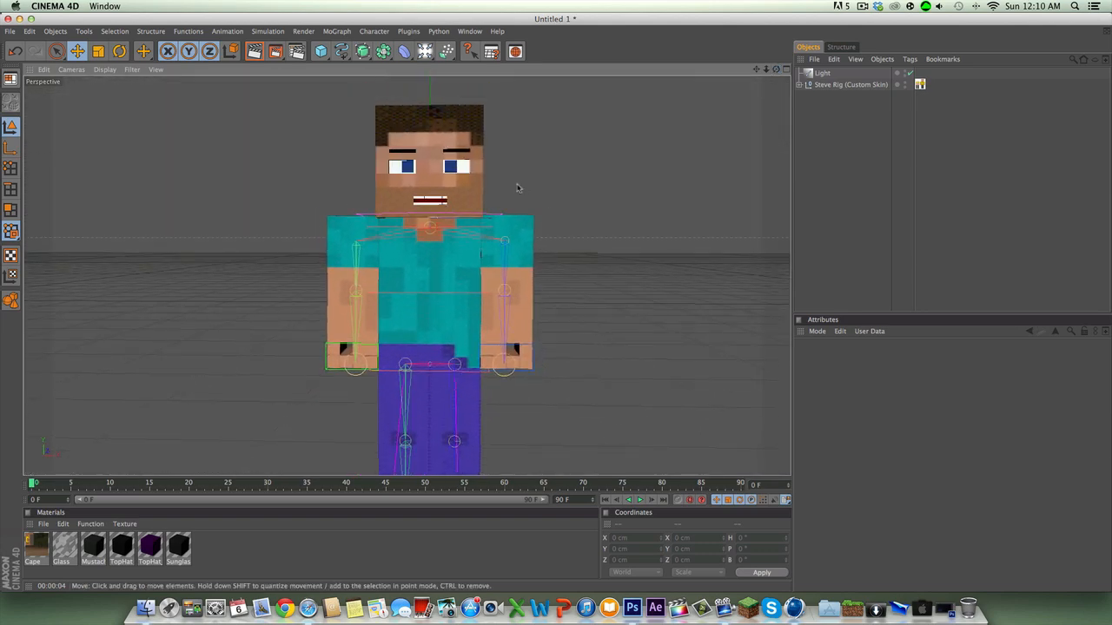
scroll(518, 189, "up", 1)
scroll(518, 189, "up", 1)
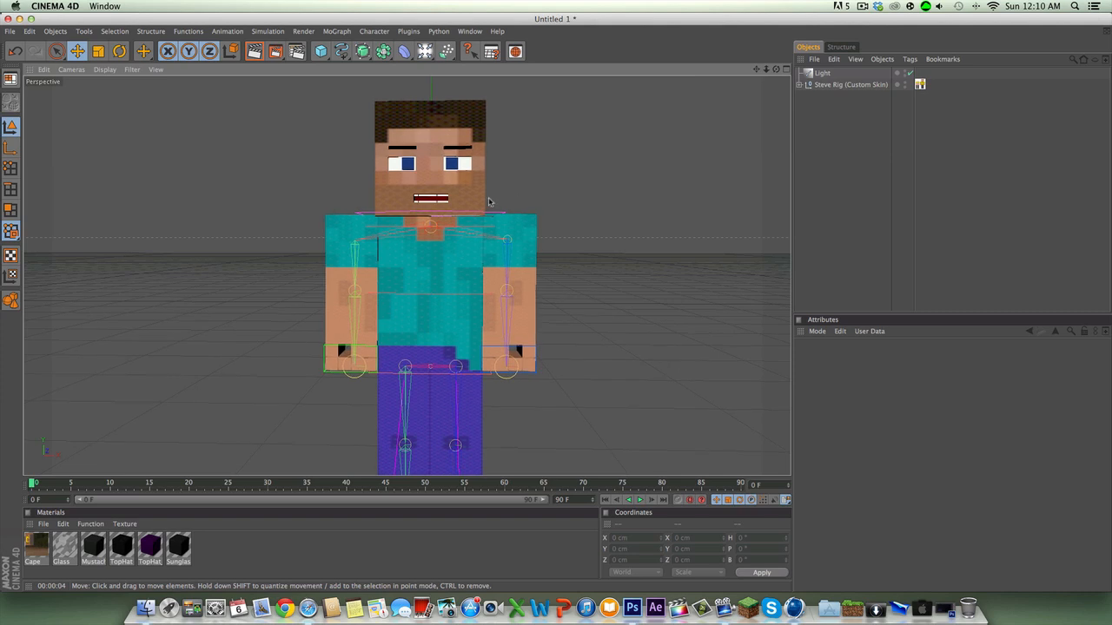
scroll(492, 202, "up", 1)
left_click(526, 376)
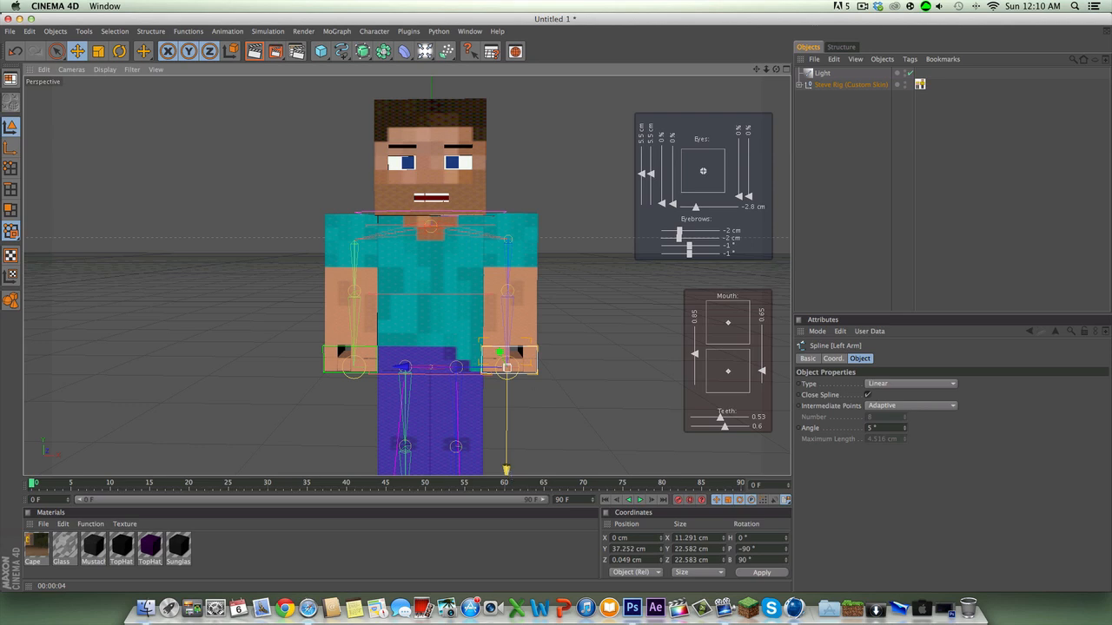
left_click_drag(507, 409, 506, 371)
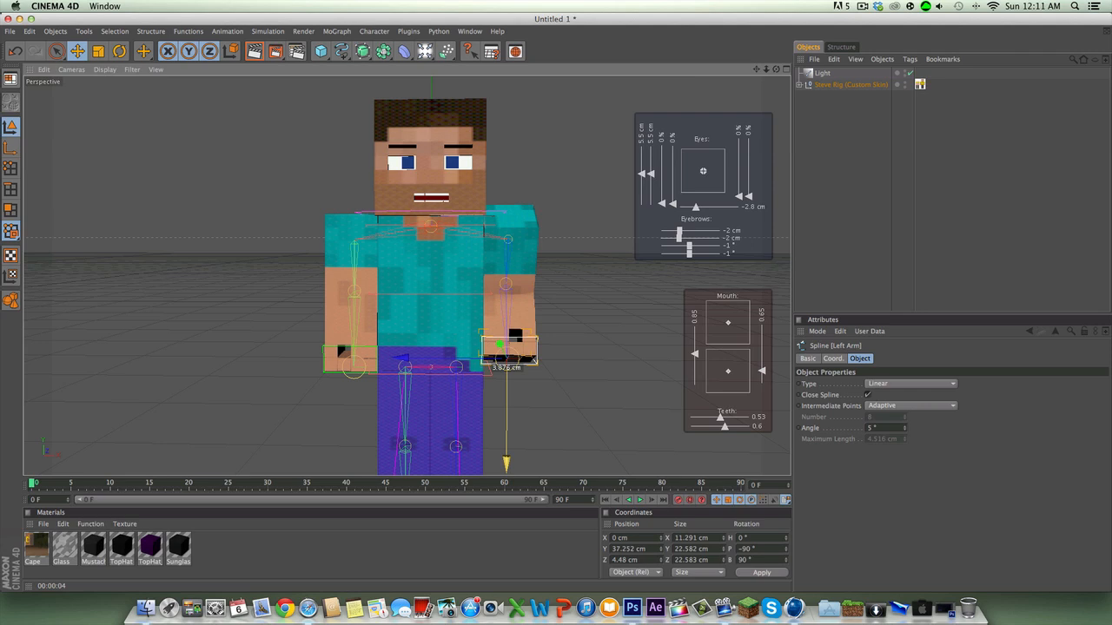
left_click_drag(506, 371, 507, 370)
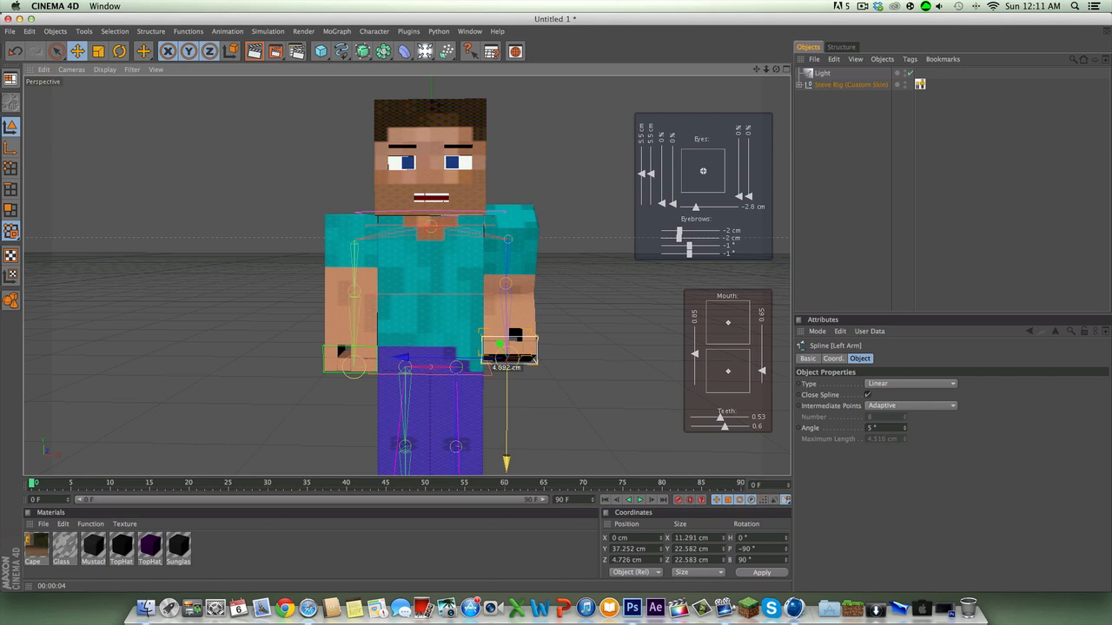
mouse_move(507, 370)
left_mouse_down()
mouse_move(507, 427)
mouse_move(506, 367)
left_mouse_up()
Set the left arm control's Z position to 4 cm.
left_click(618, 561)
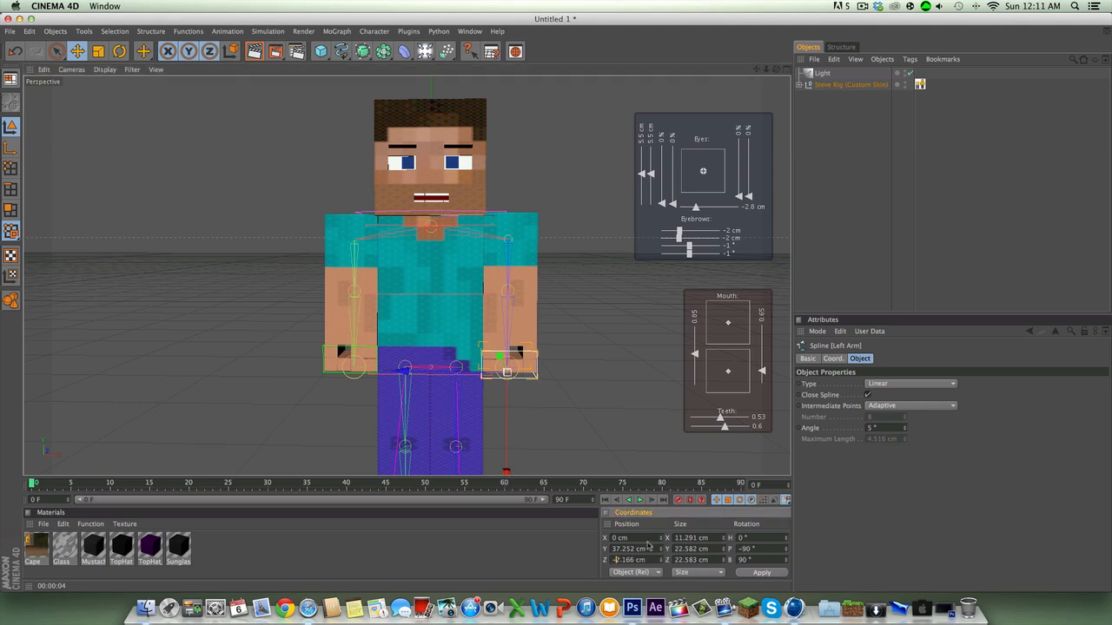
key("BackSpace")
key("BackSpace")
key("BackSpace")
type("4.")
key("Return")
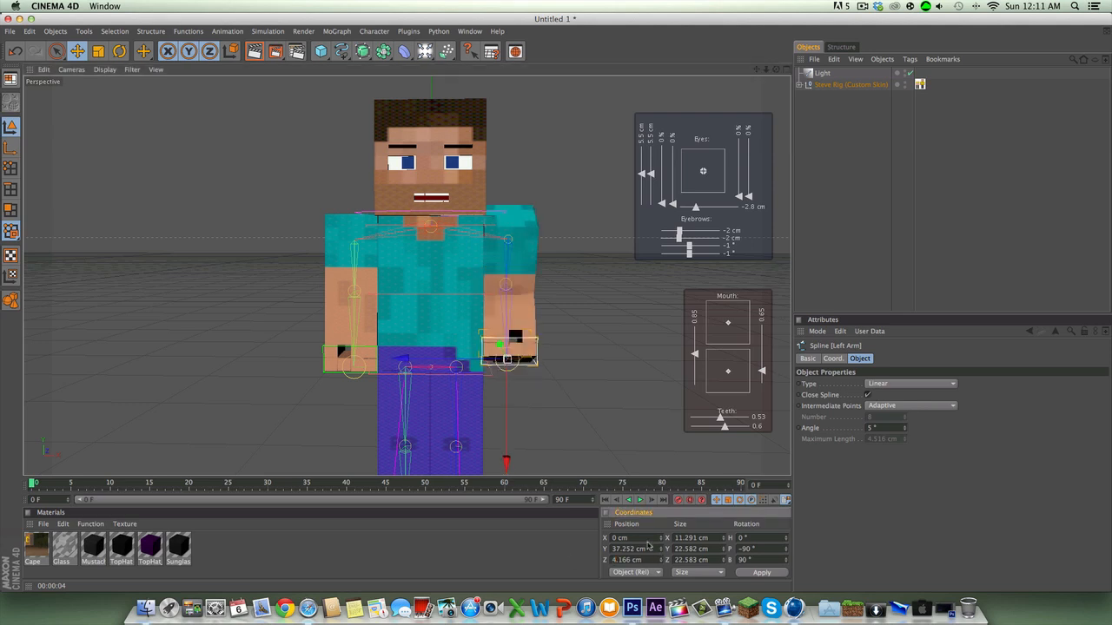
left_click_drag(627, 563, 616, 563)
type("4")
key("Return")
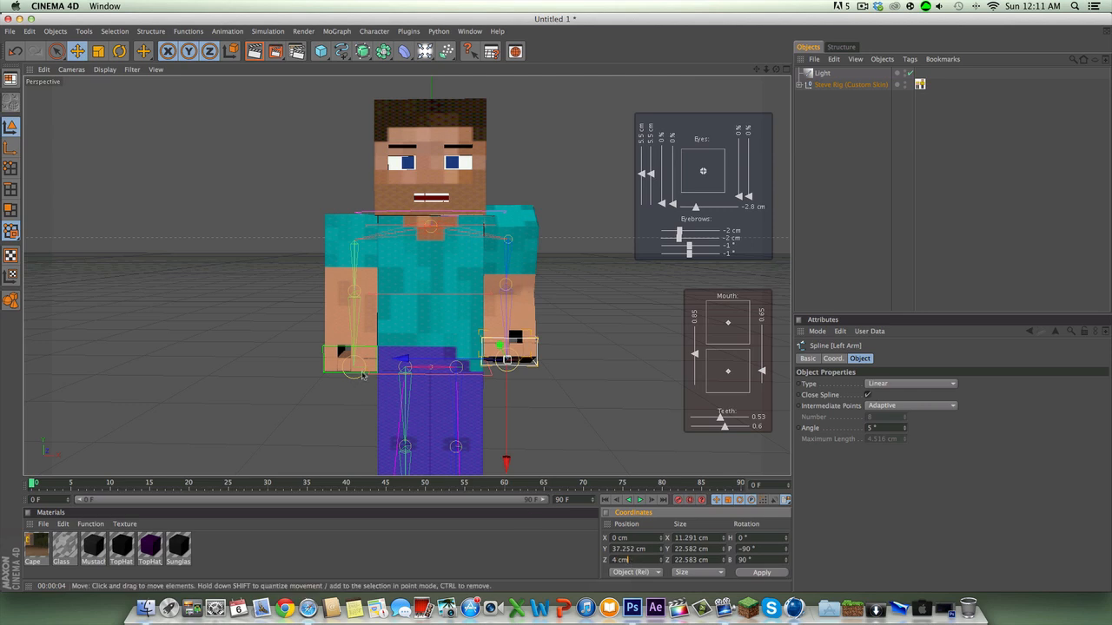
Set the right arm control's Z position to 4 cm.
left_click(363, 375)
left_click_drag(653, 561, 554, 560)
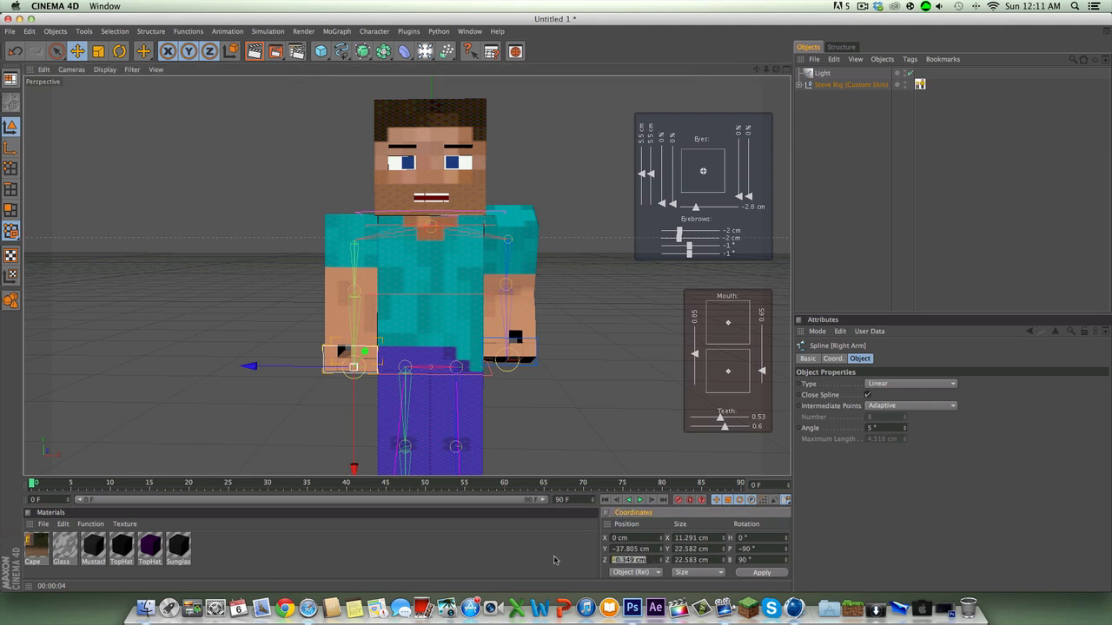
type("4")
key("Return")
left_click(565, 417)
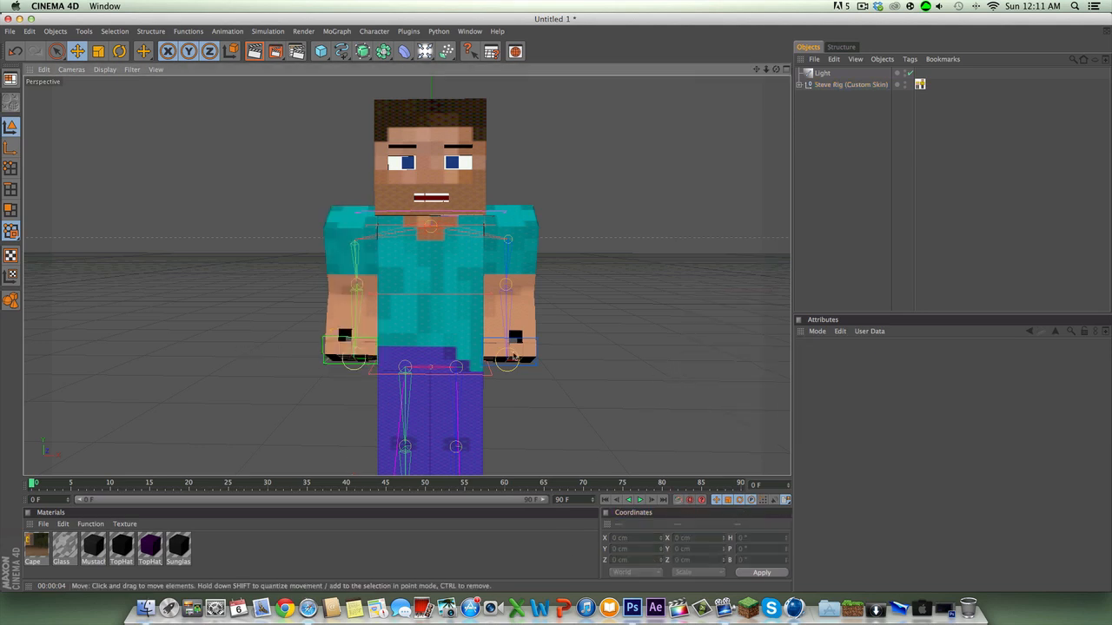
Rotate the left and right arm controls about 90° around their vertical axes so both elbows point outward.
left_click(511, 350)
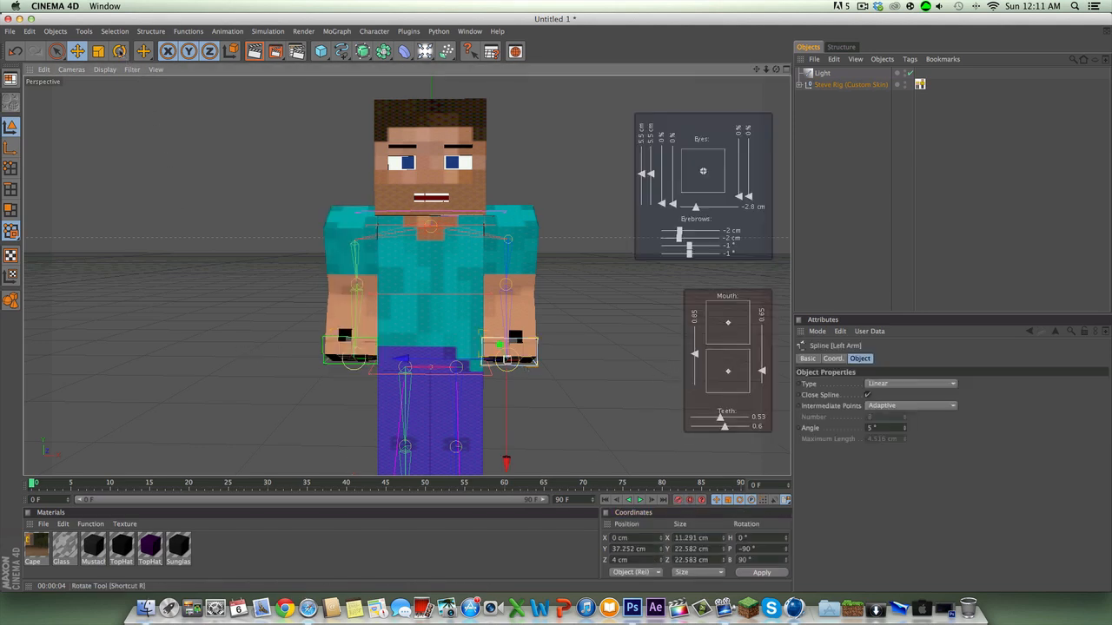
left_click(119, 51)
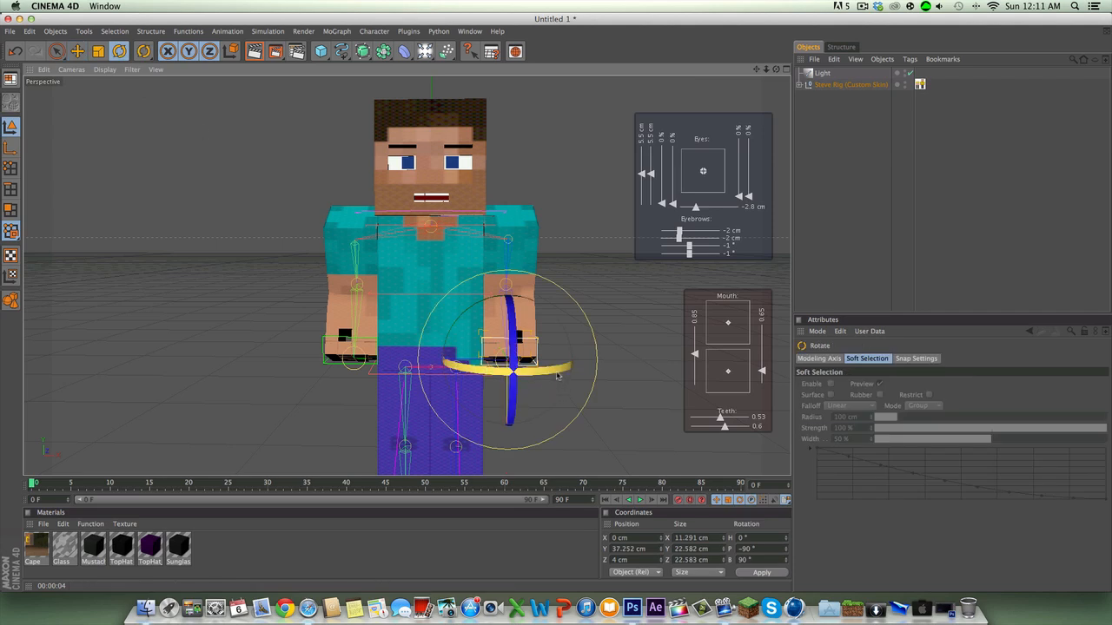
left_click_drag(557, 375, 446, 368)
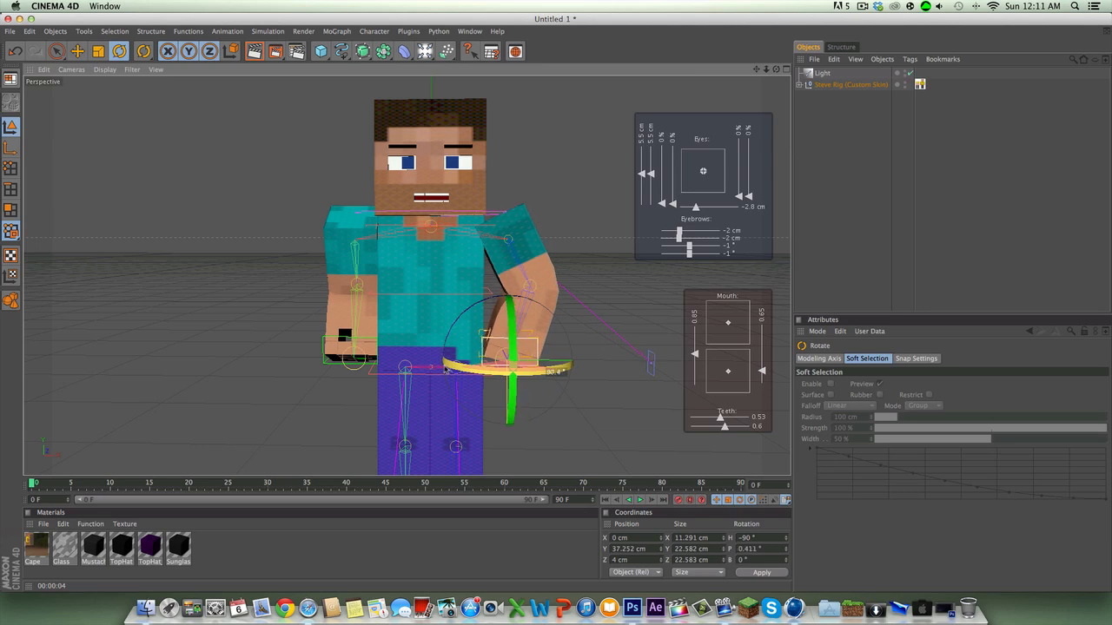
mouse_move(429, 357)
left_mouse_down()
mouse_move(441, 357)
mouse_move(420, 357)
left_mouse_up()
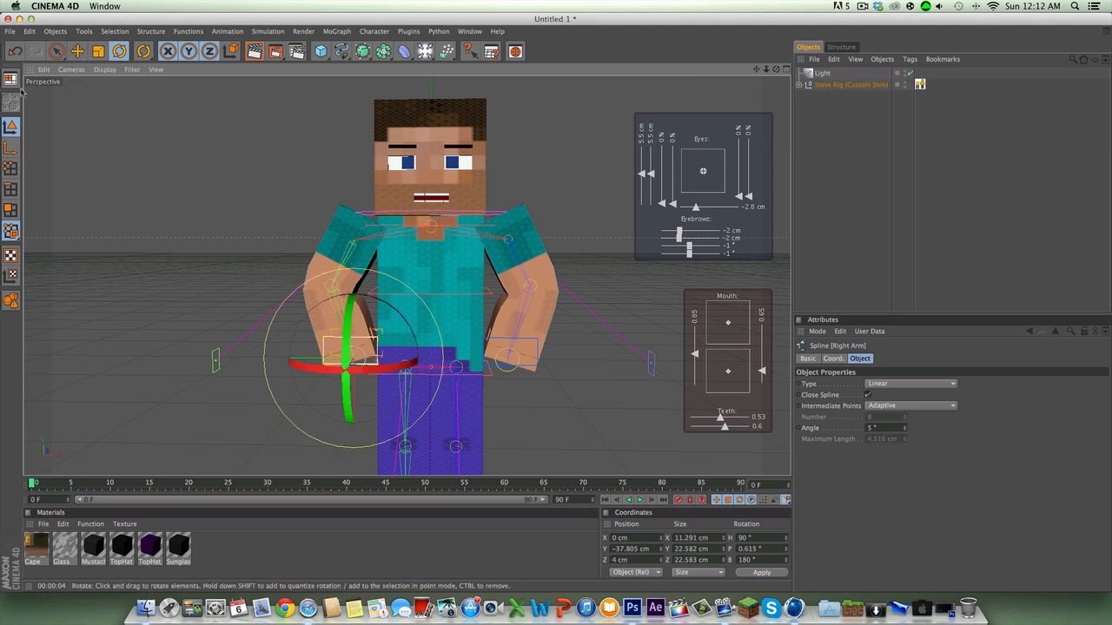
Frame the posed Steve figure from the waist up, render it to the Picture Viewer and close the render.
left_click(78, 54)
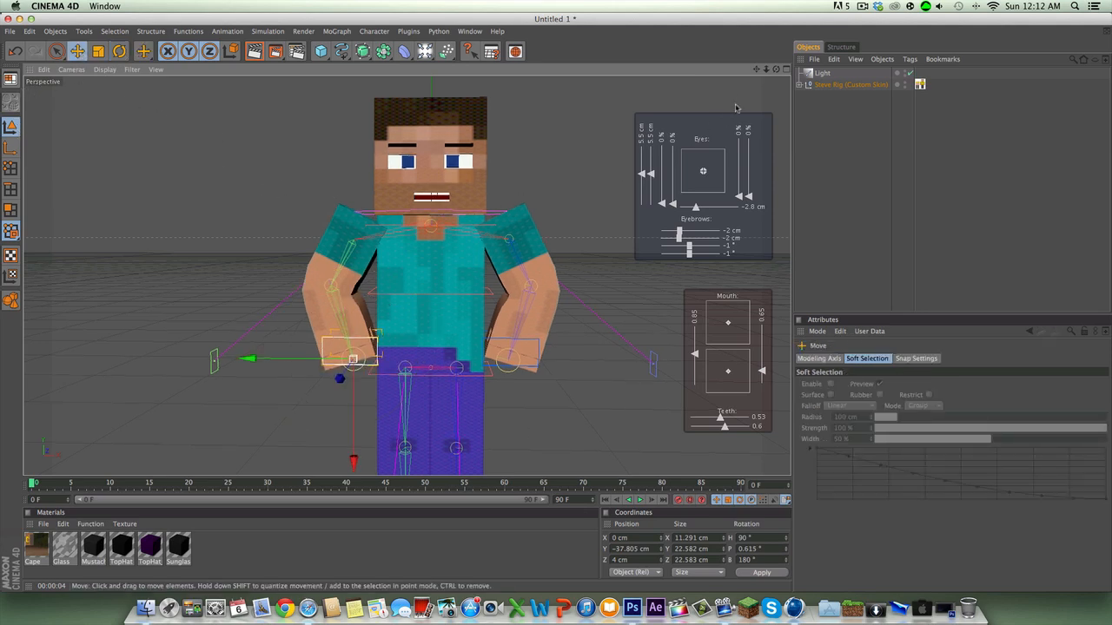
left_click_drag(756, 69, 746, 115)
scroll(706, 105, "up", 2)
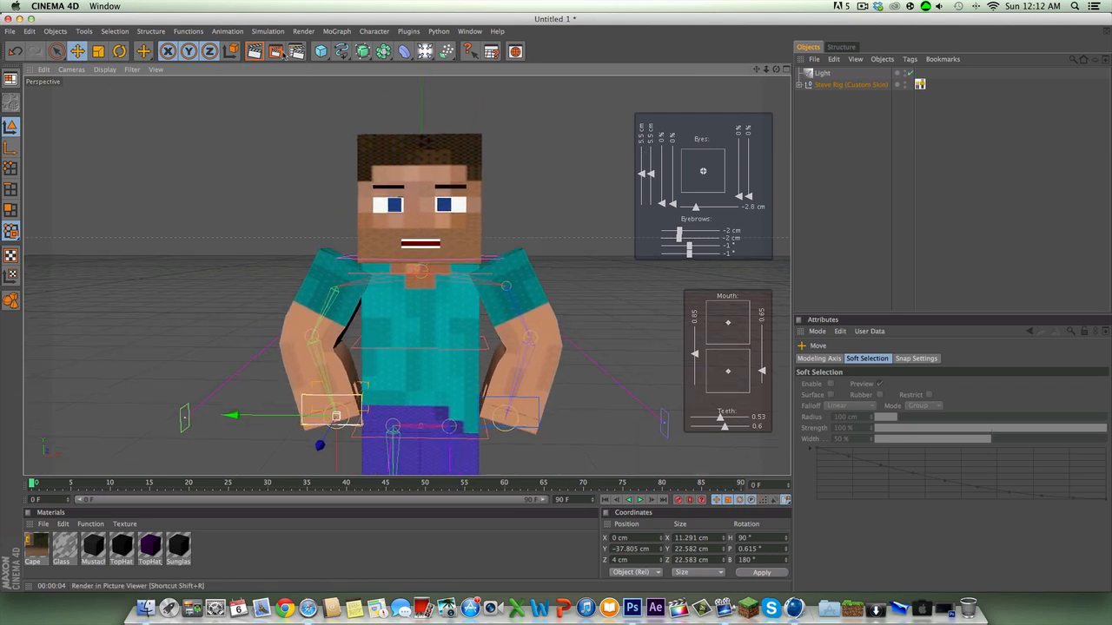
left_click(276, 53)
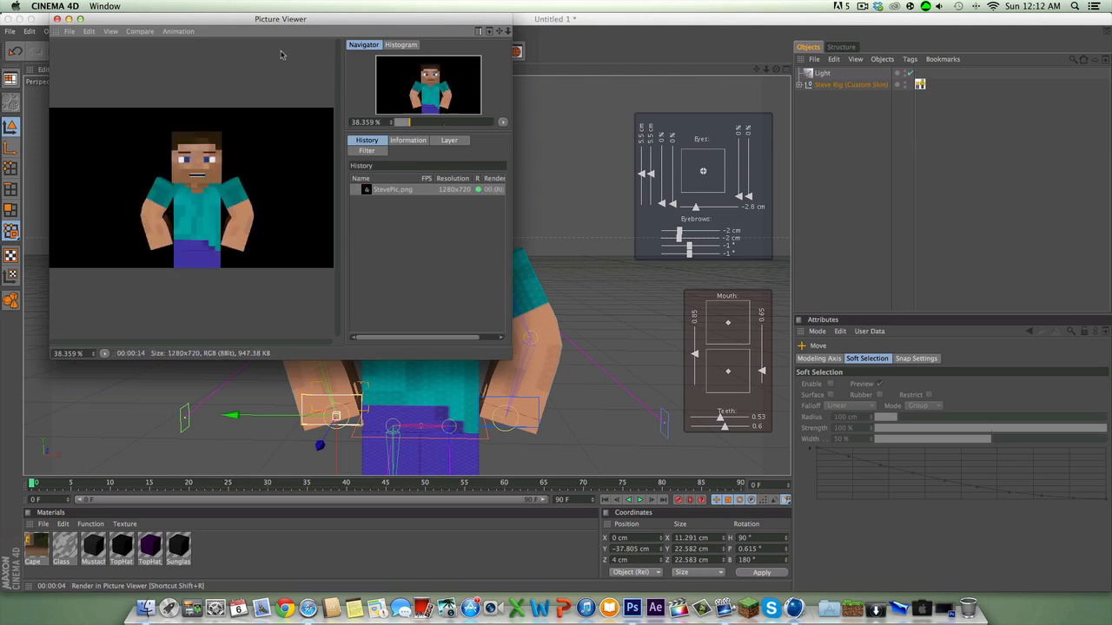
left_click(57, 18)
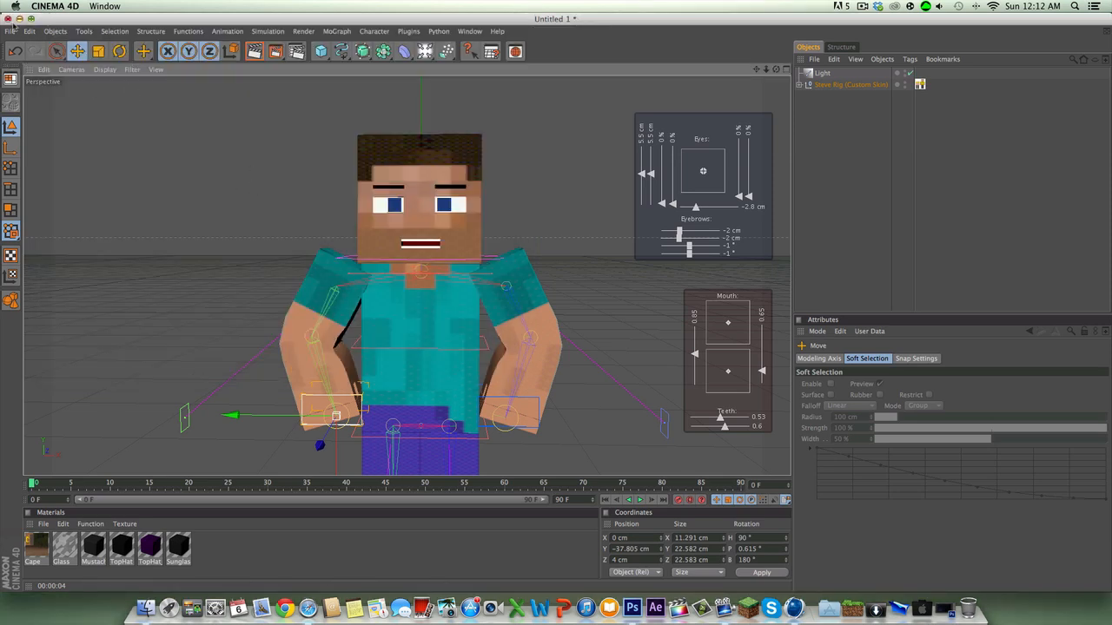
Delete the Steve rig from the scene, keeping the light.
left_click(834, 85)
key("Delete")
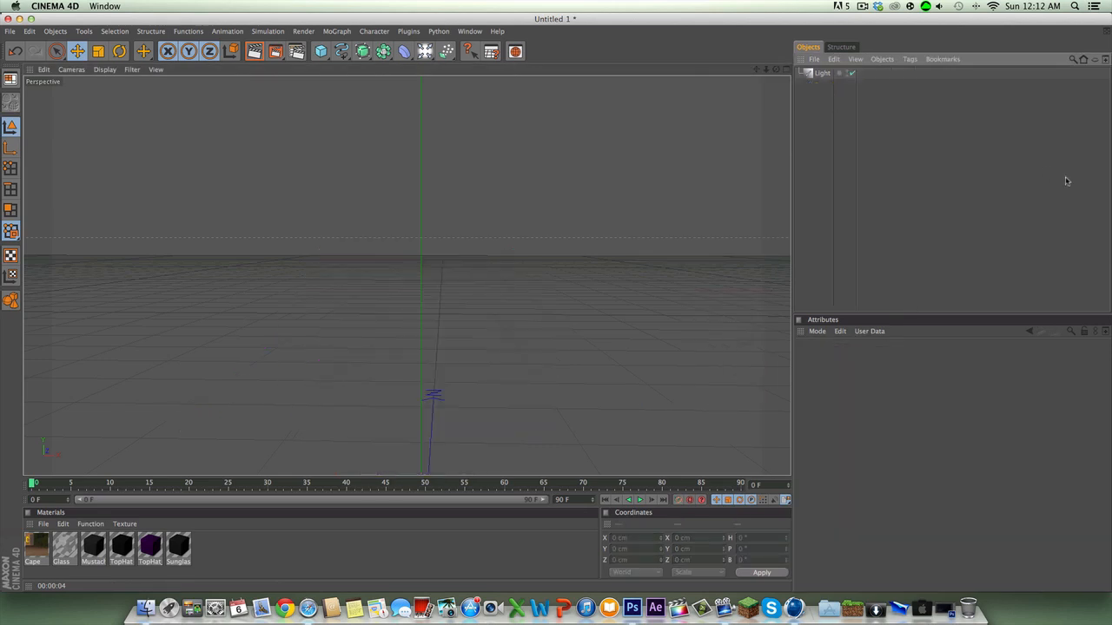
Open the rendered StevePic.png from the desktop, check the figure and its background, and return to the Cinema 4D scene.
left_click_drag(1111, 184, 806, 186)
double_click(1021, 349)
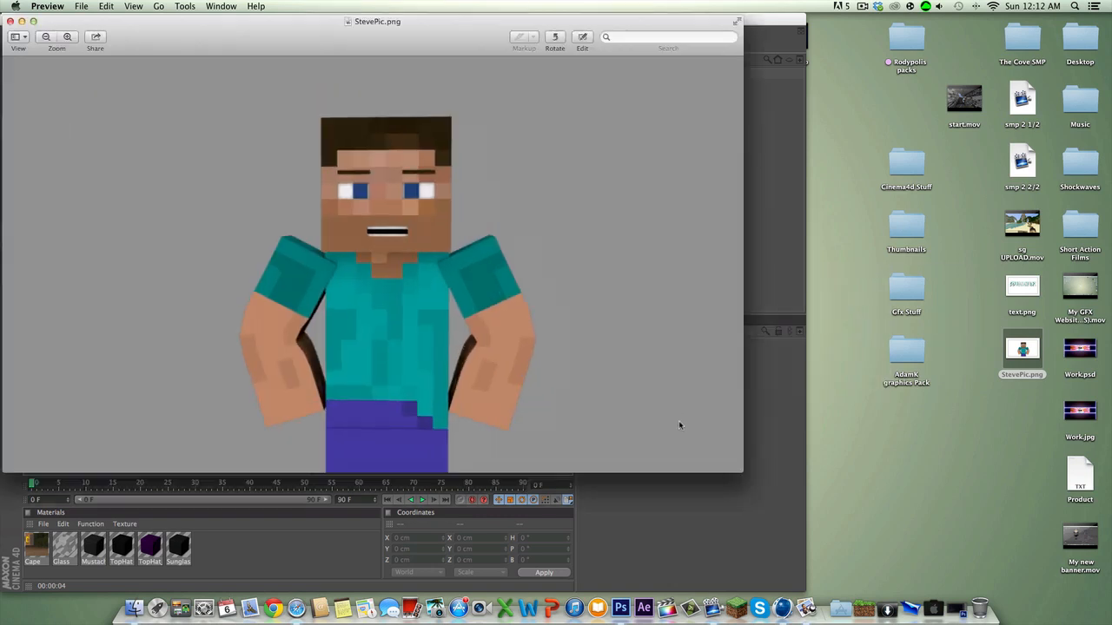
left_click_drag(680, 423, 680, 354)
left_click(678, 400)
left_click(11, 21)
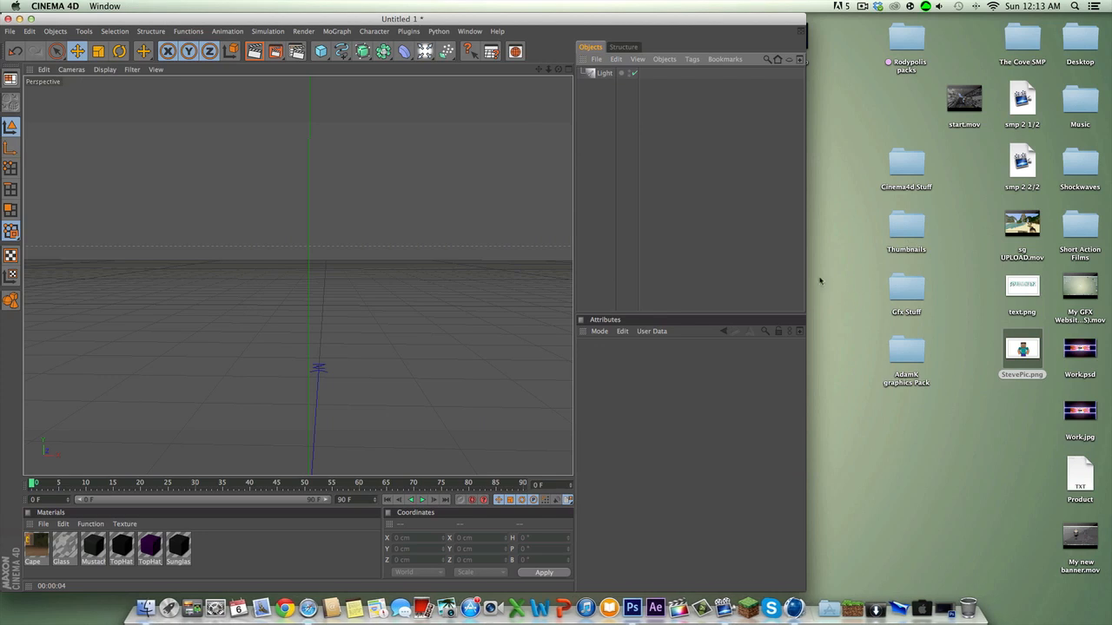
left_click_drag(806, 276, 1109, 257)
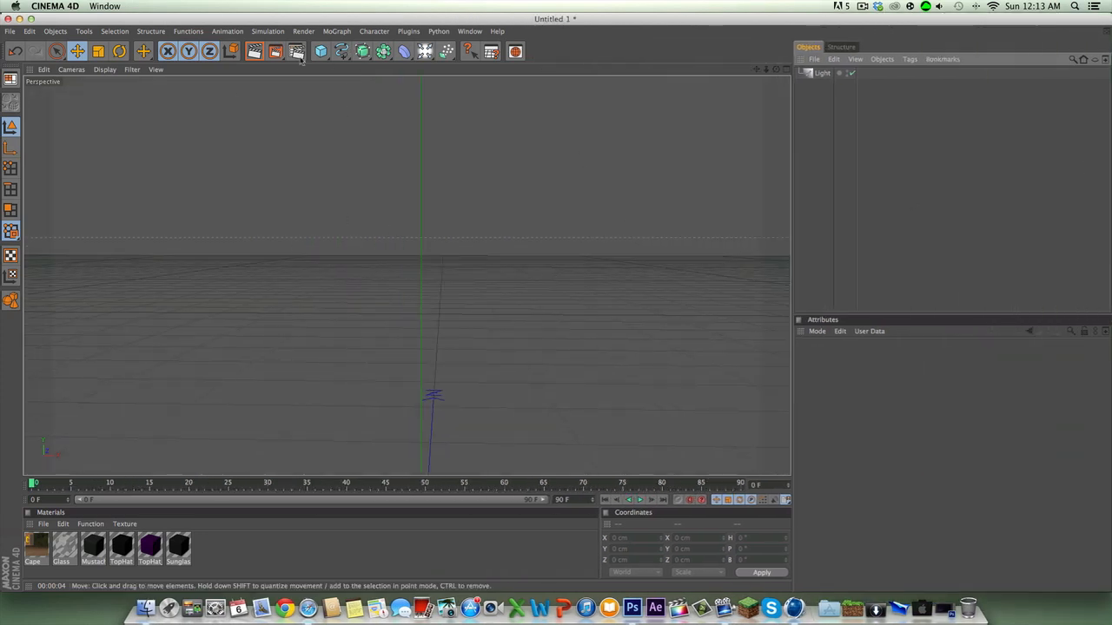
Add a MoText object to the scene and set its text to "Steve".
left_click(337, 32)
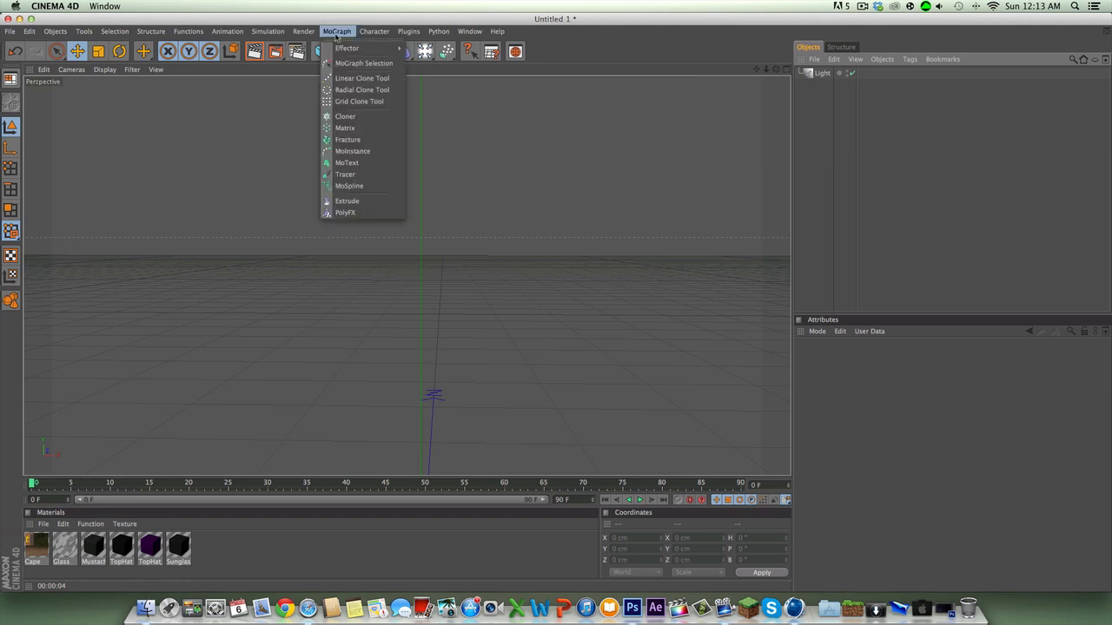
left_click(374, 164)
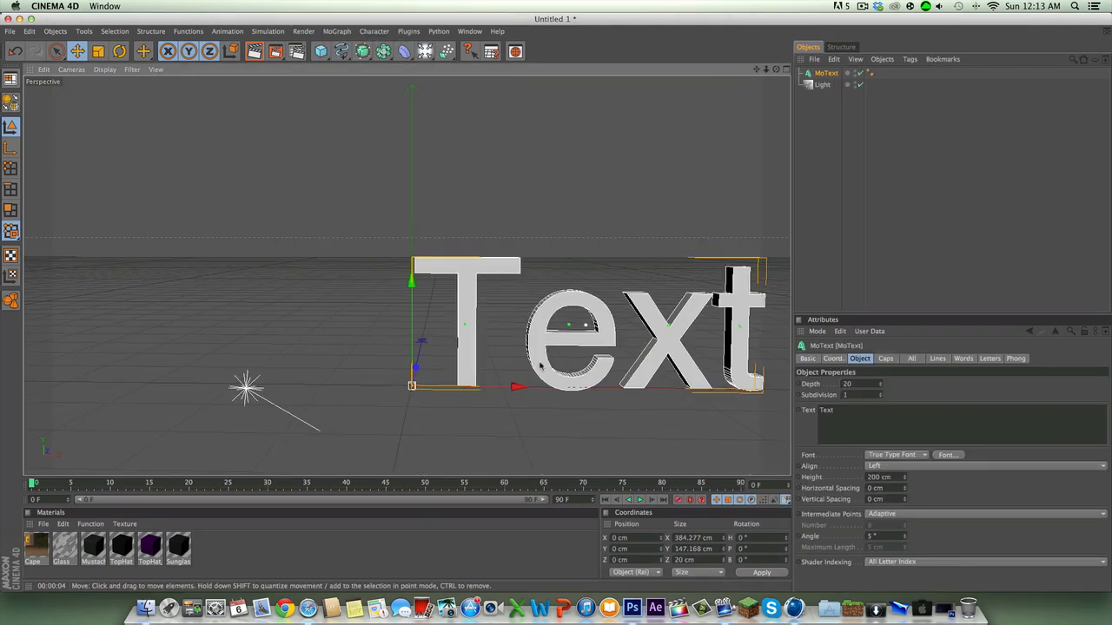
left_click_drag(755, 69, 549, 56)
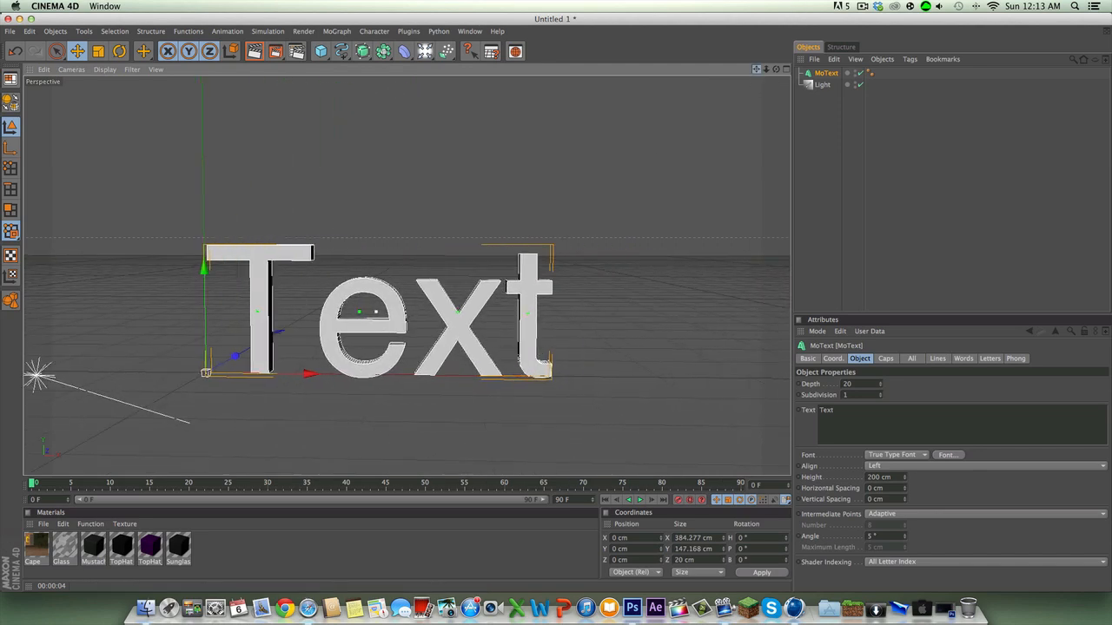
left_click_drag(880, 414, 779, 395)
type("steve")
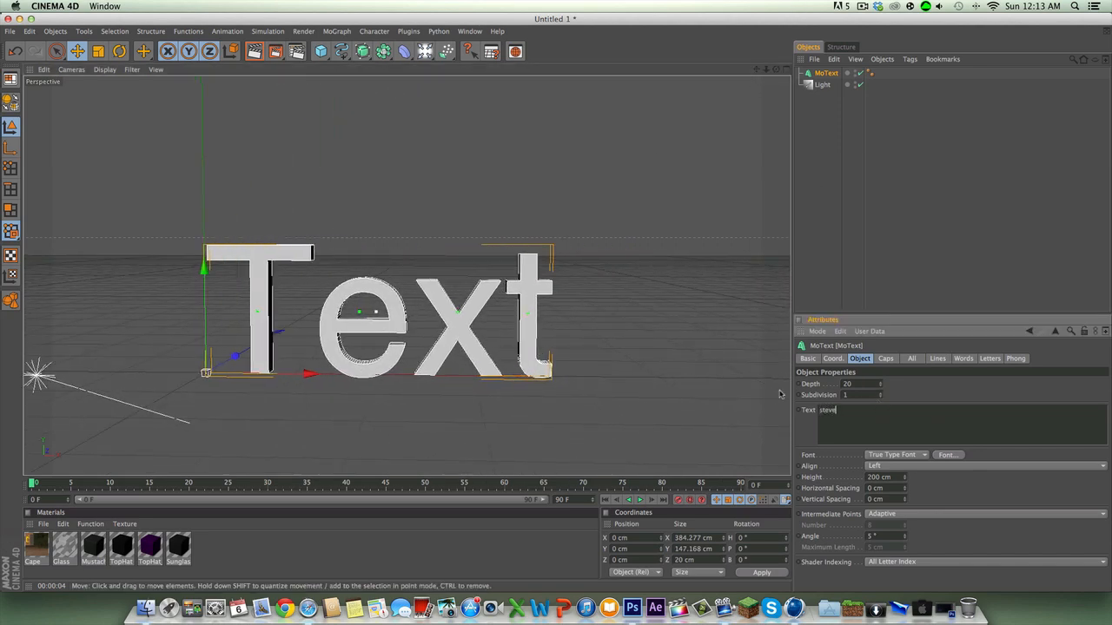
left_click(686, 223)
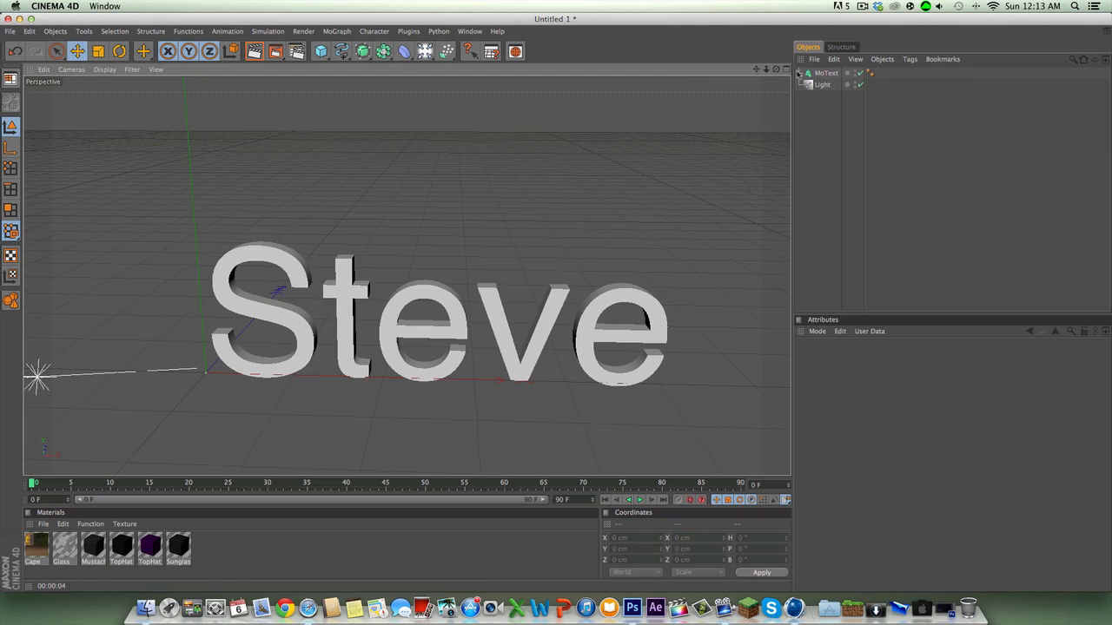
left_click(821, 74)
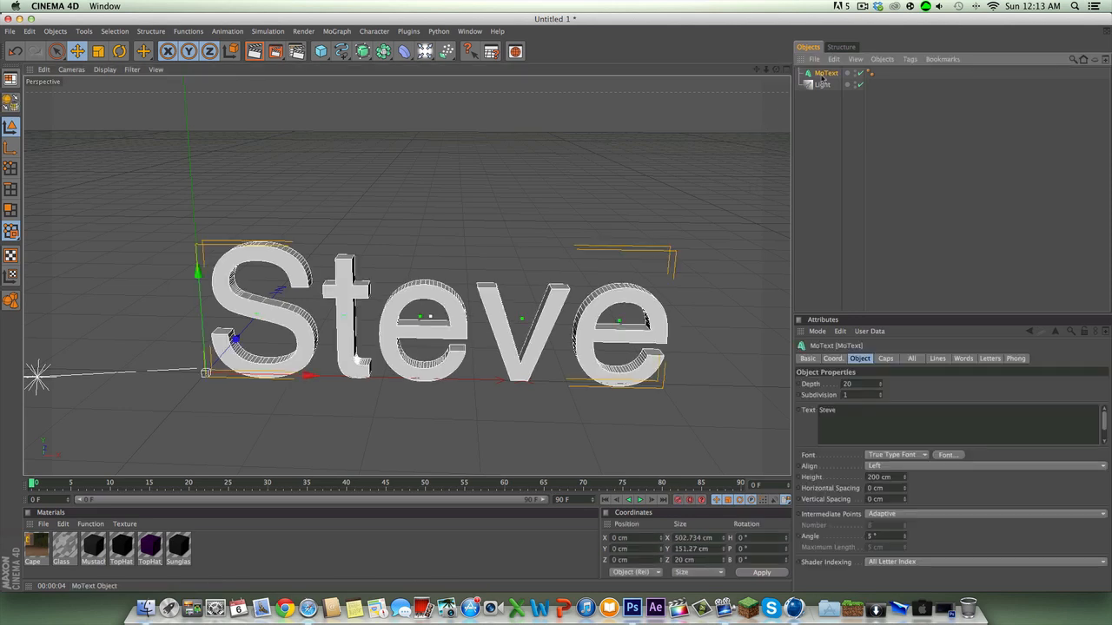
left_click(924, 455)
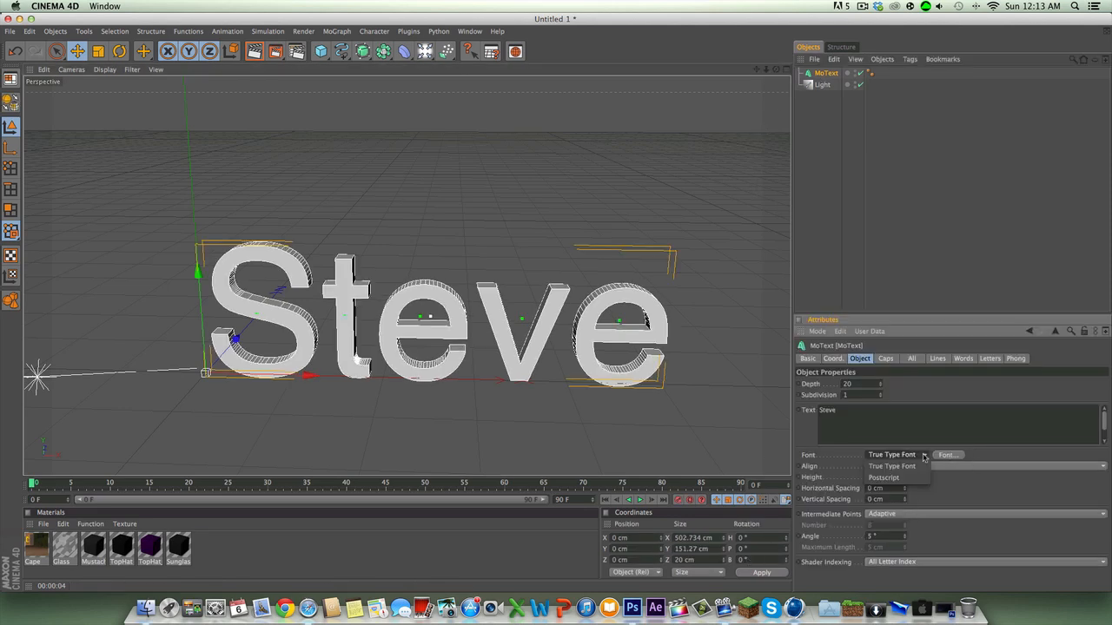
left_click(883, 478)
left_click(903, 455)
left_click(906, 463)
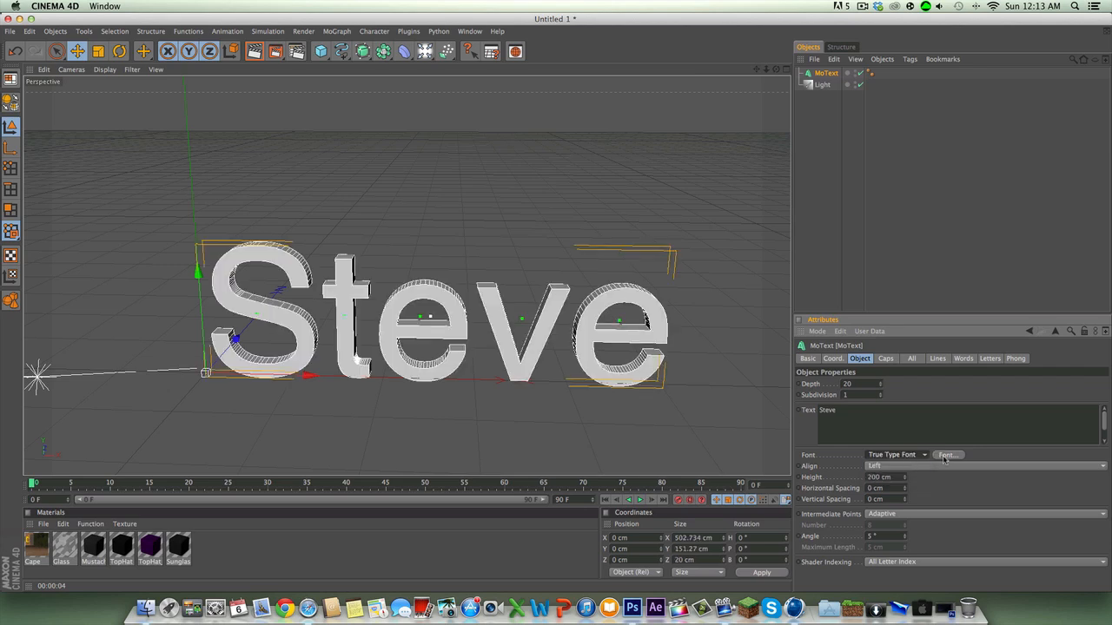
Set the MoText font to ObelixPro Italic from the Cool fonts collection.
left_click(945, 455)
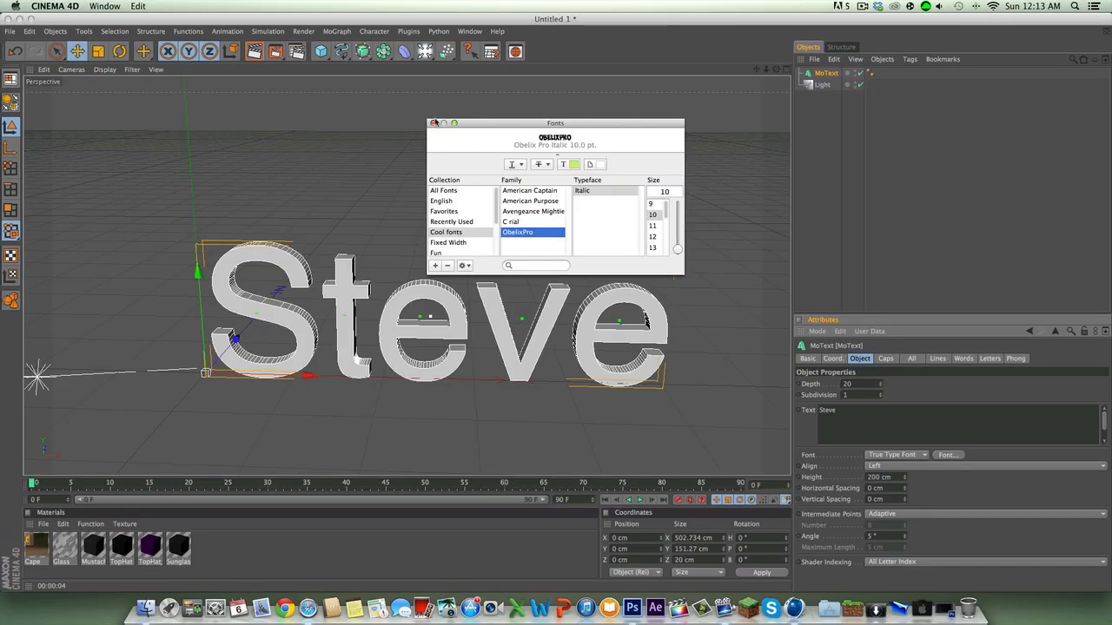
left_click(432, 124)
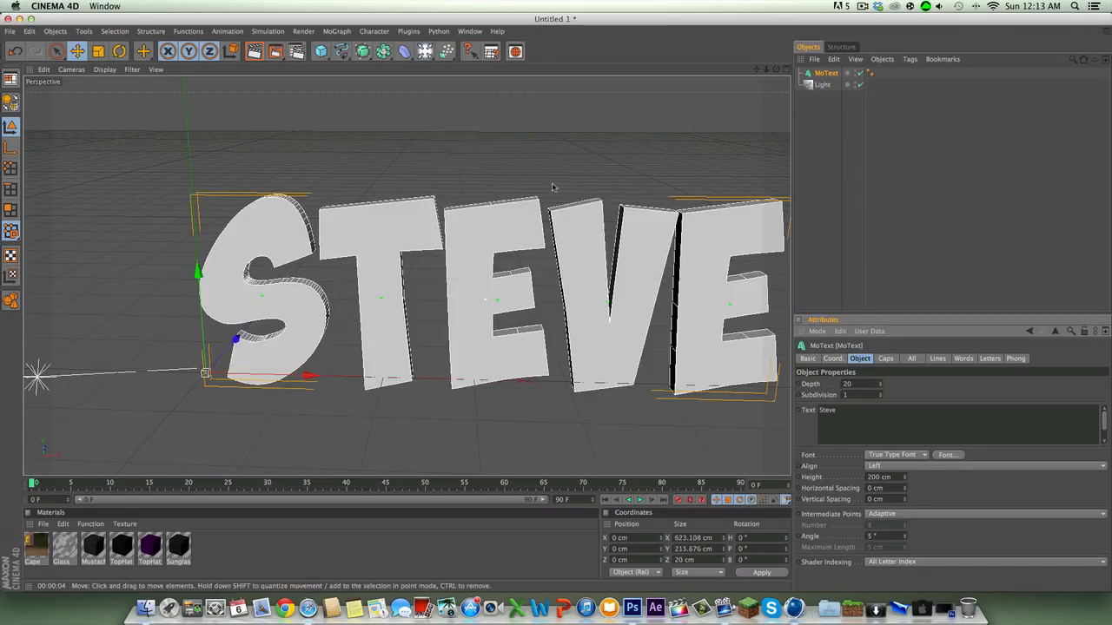
Set the extrusion depth of the Steve text to 100.
scroll(565, 179, "down", 2)
scroll(616, 227, "up", 1)
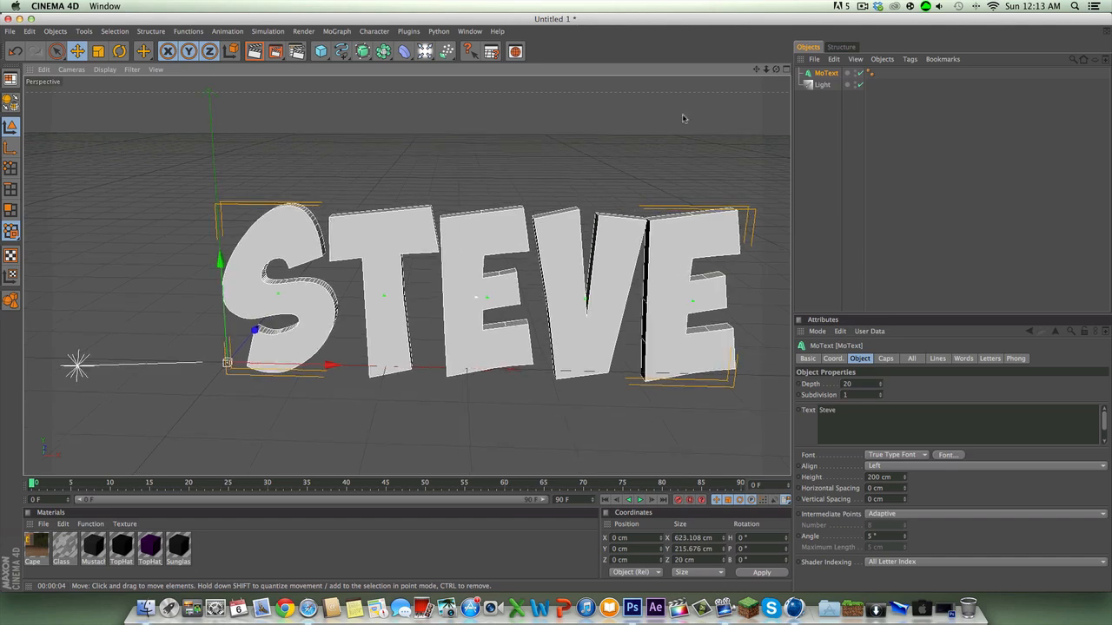
left_click_drag(756, 69, 703, 67)
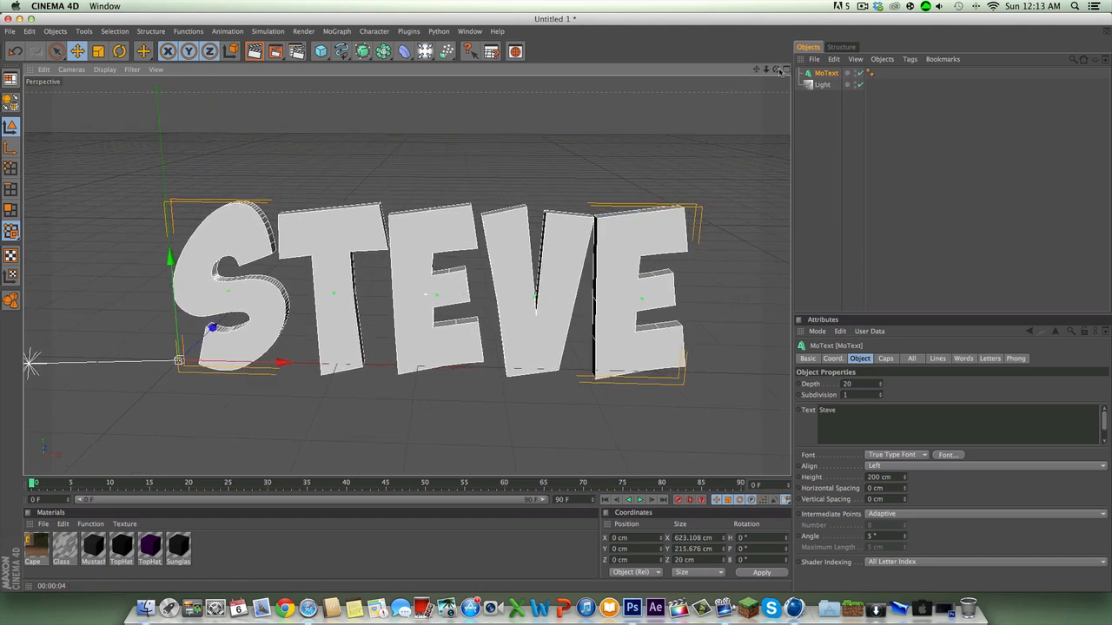
left_click_drag(777, 69, 814, 153)
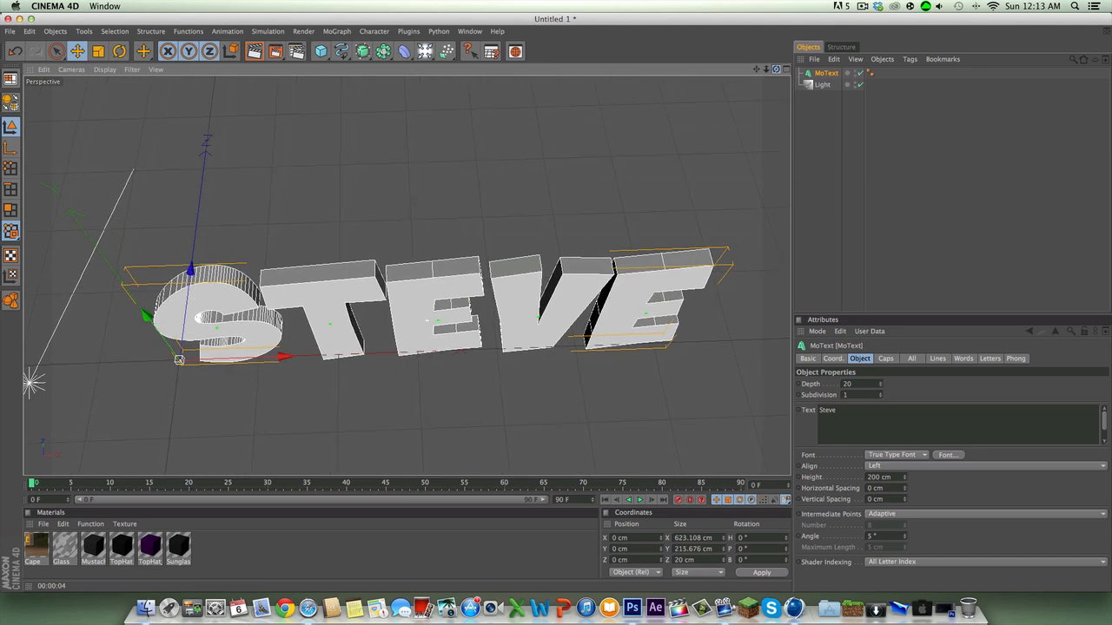
left_click(867, 384)
type("1010")
key("Return")
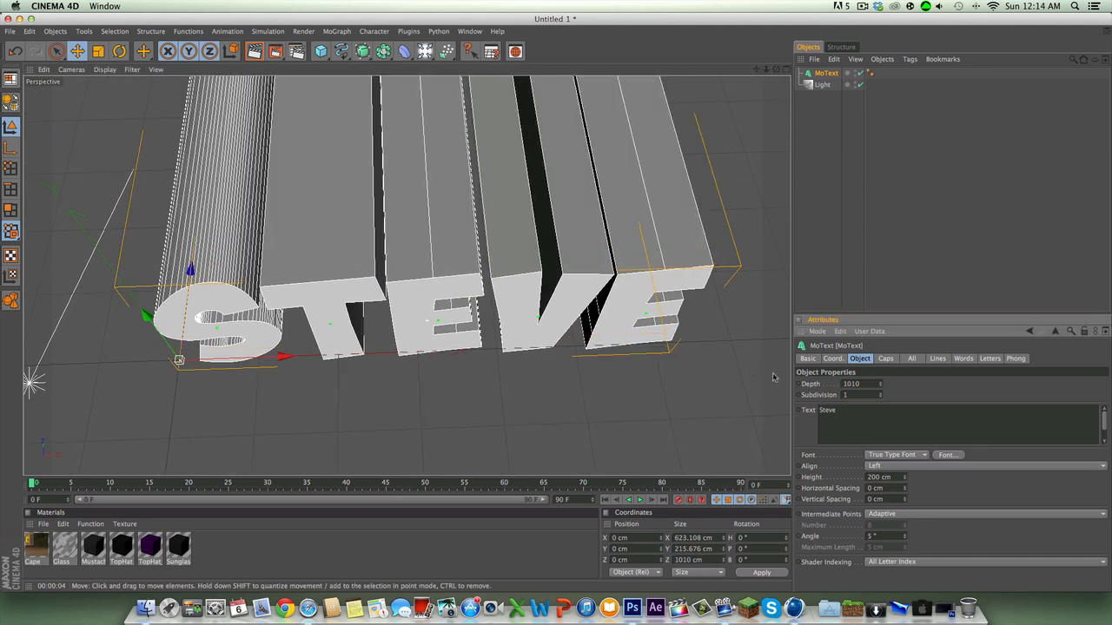
left_click(859, 385)
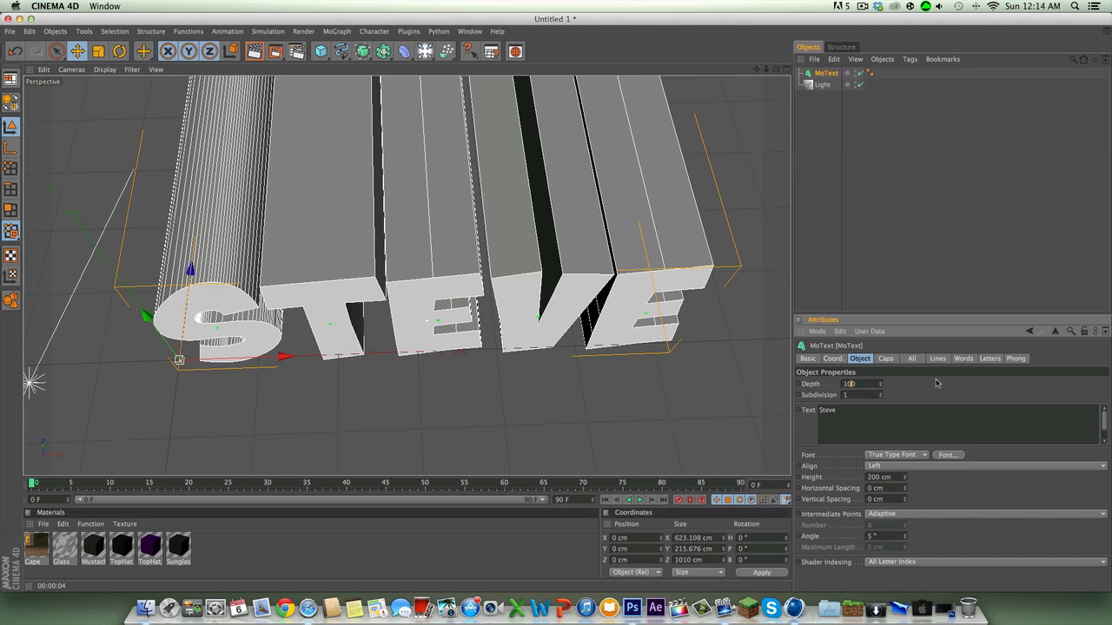
key("Return")
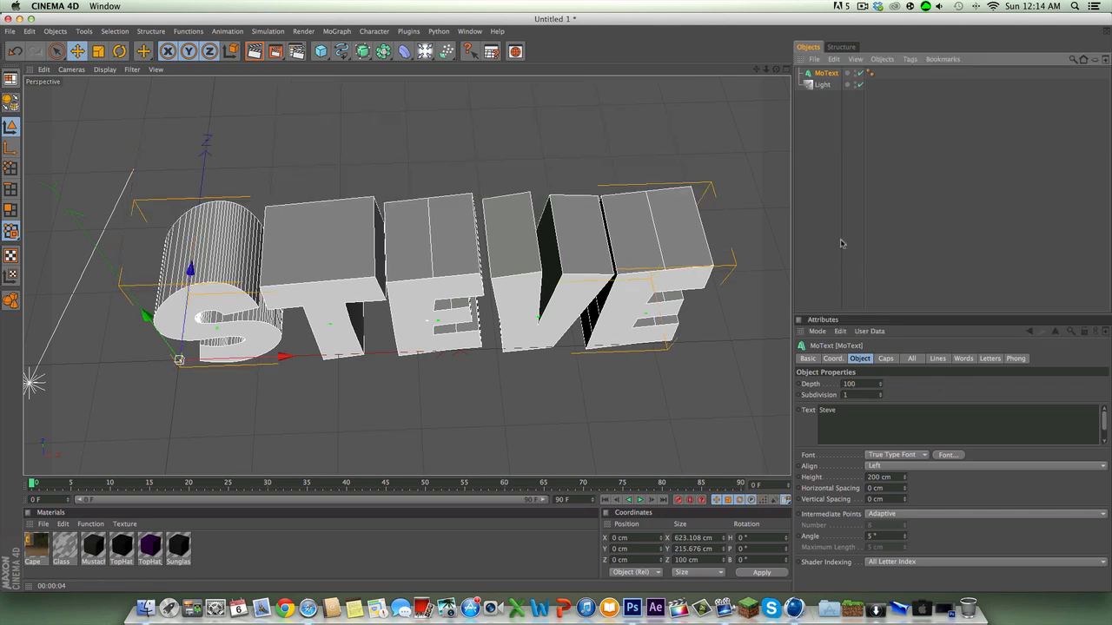
Duplicate the Steve text as a copy with a depth of 80, shifted along its Z axis to about 12.4 cm.
key("super+v")
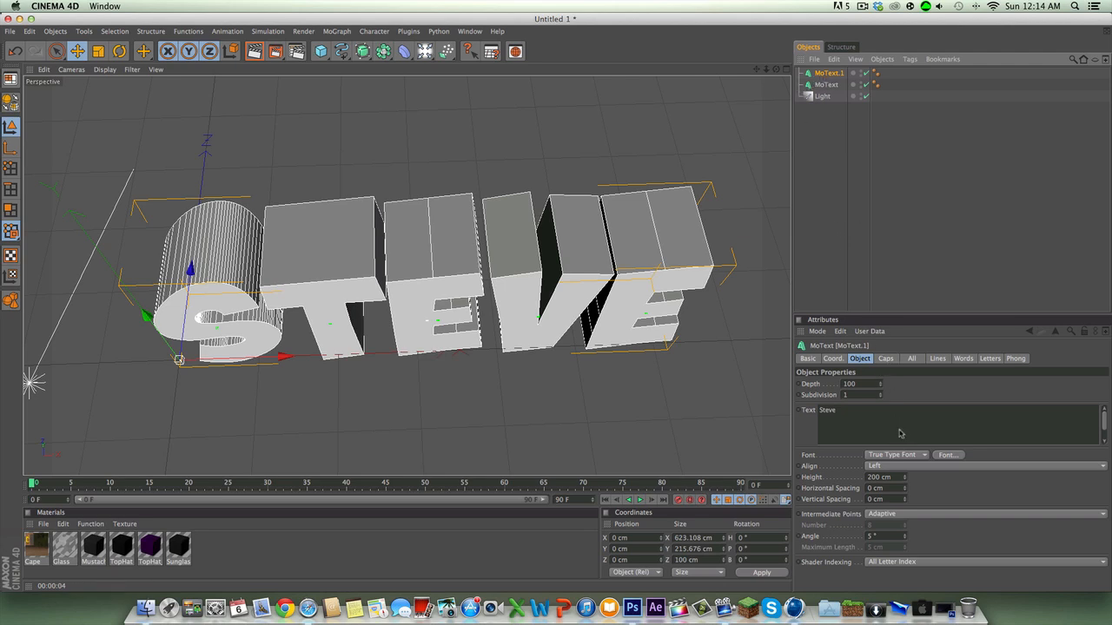
left_click(868, 384)
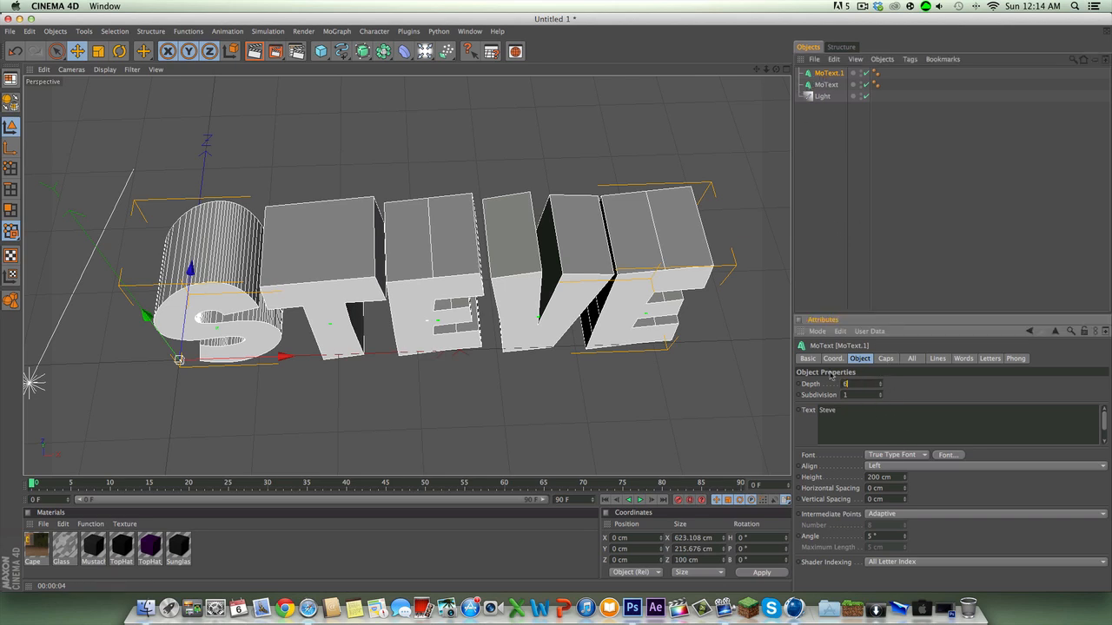
type("80")
key("Return")
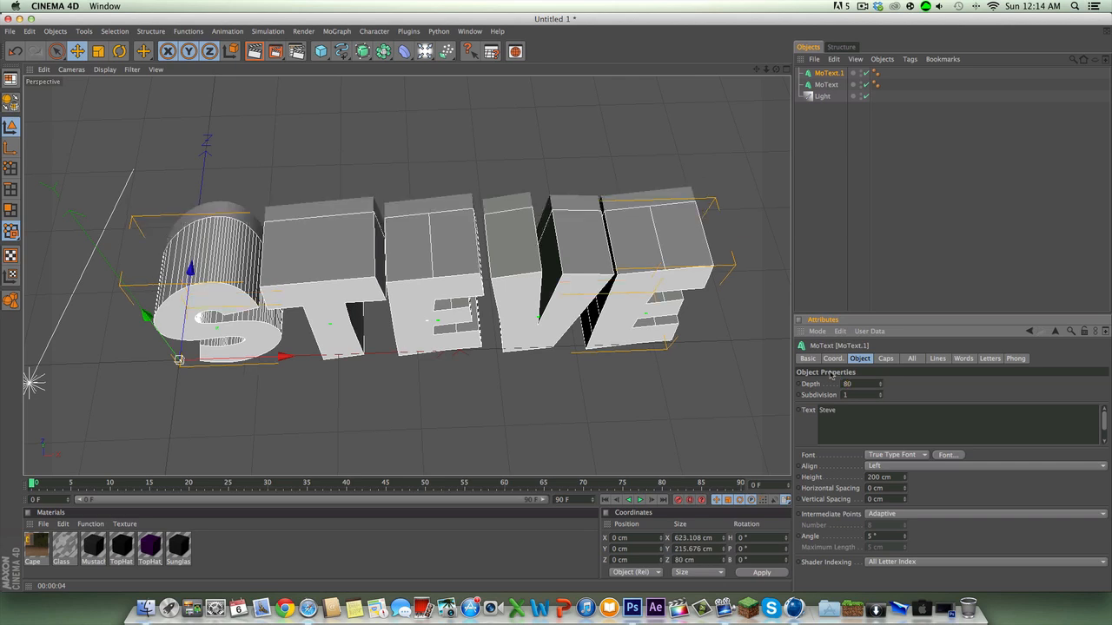
left_click_drag(195, 296, 202, 318)
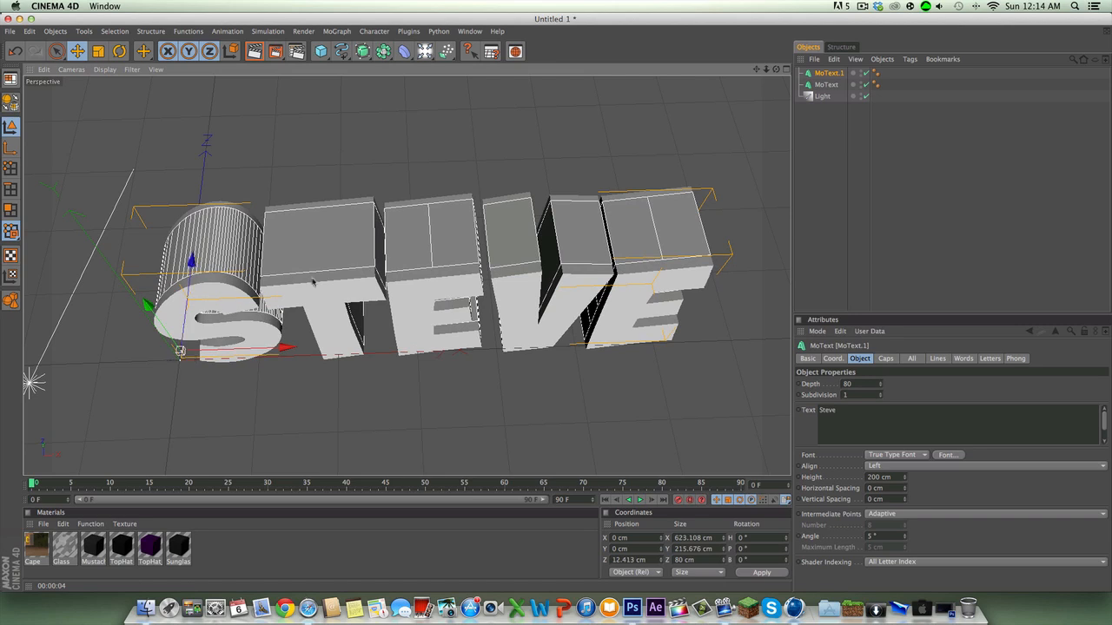
Give the copied text Fillet Caps at both start and end, with the 1 Step fillet type.
left_click(834, 75)
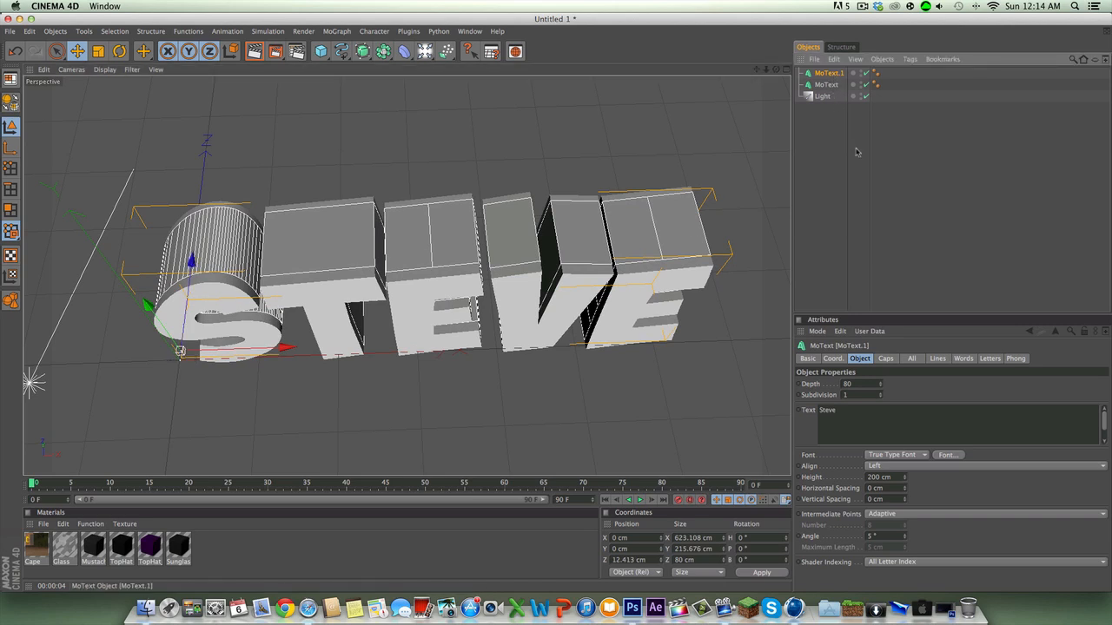
left_click(885, 358)
left_click(895, 384)
left_click(894, 429)
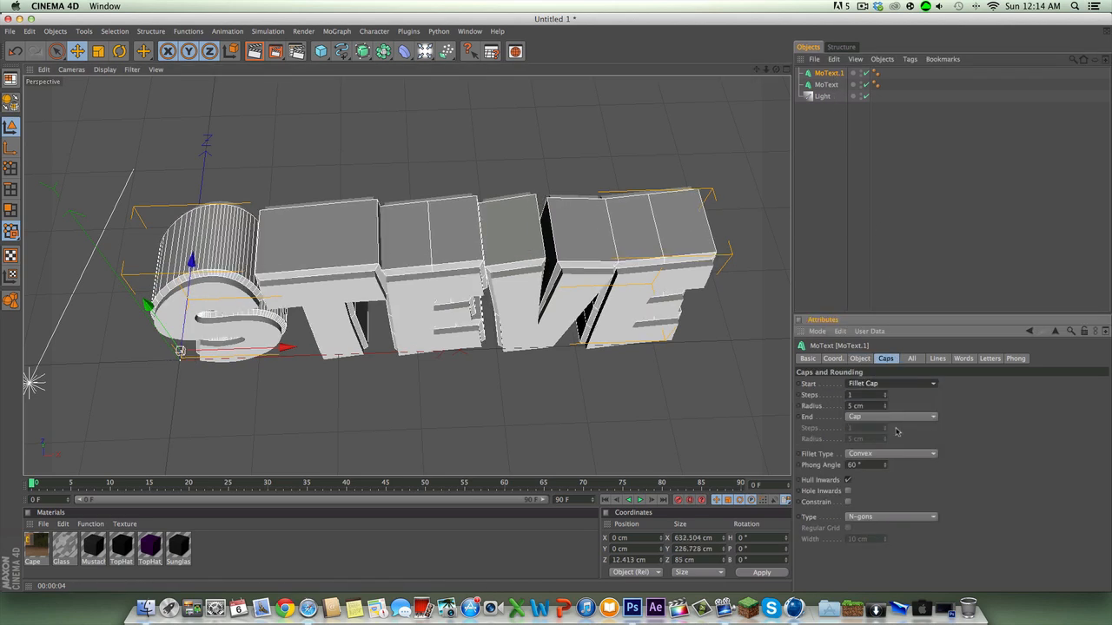
left_click(895, 417)
left_click(900, 462)
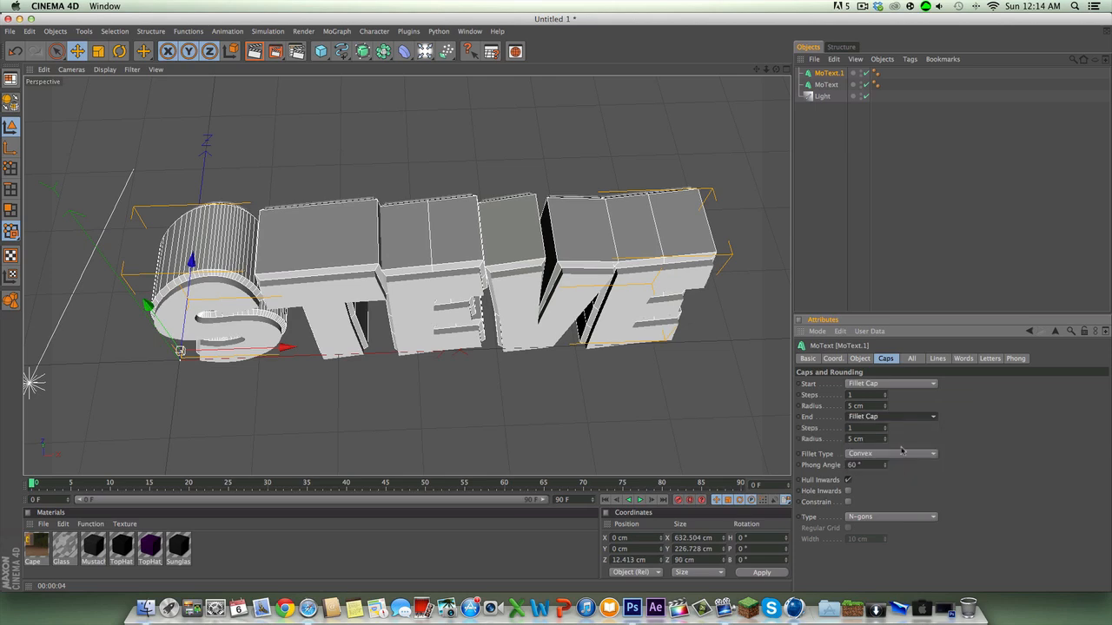
left_click(902, 452)
left_click(868, 508)
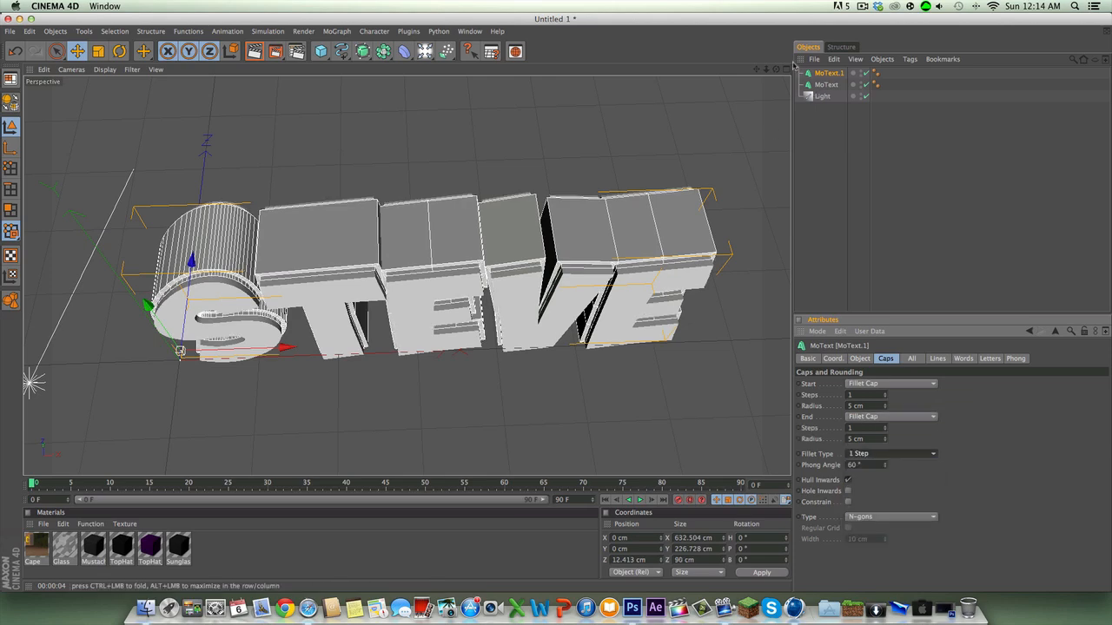
Create a new material and bring up its color properties.
left_click_drag(776, 69, 695, 120)
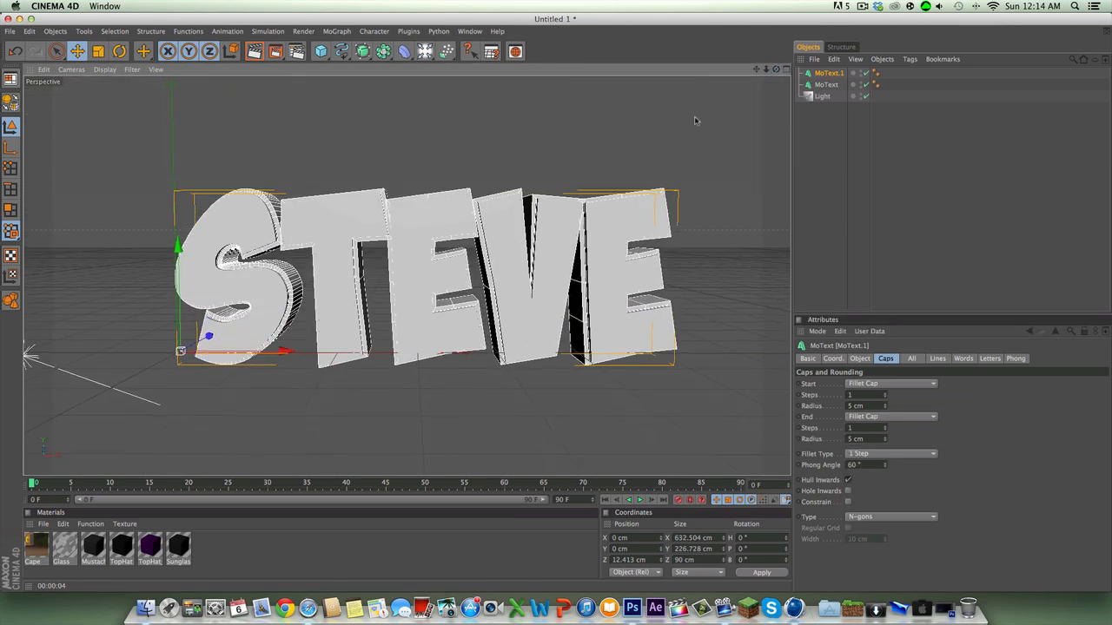
double_click(295, 544)
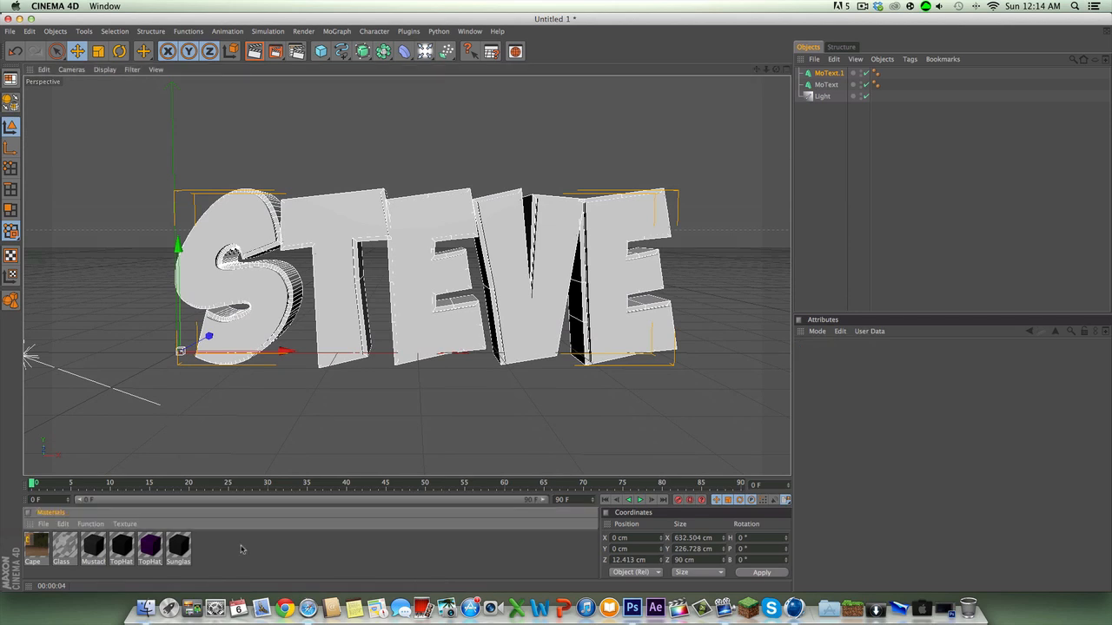
left_click(289, 546)
left_click(32, 547)
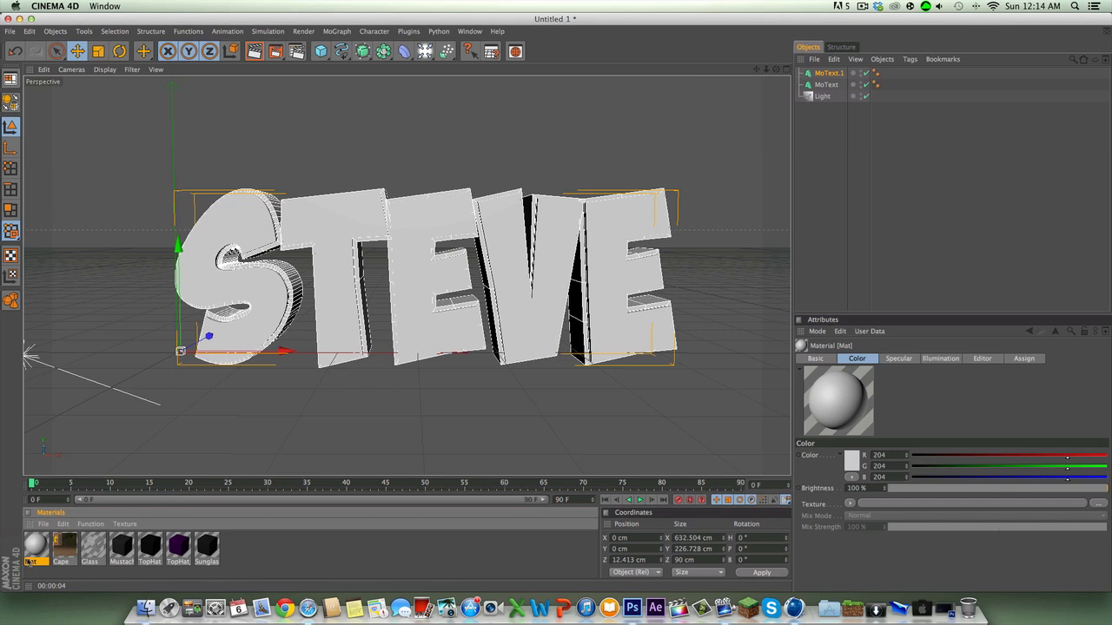
Make the new material pure white with specular turned off, and apply it to the original Steve text, MoText.
double_click(35, 545)
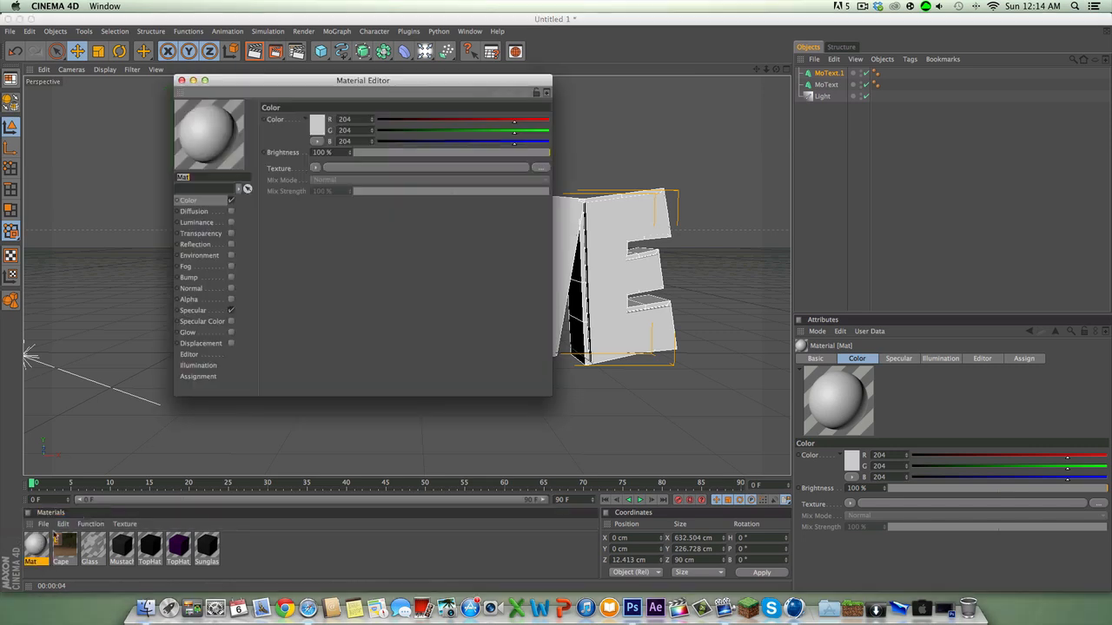
left_click(231, 310)
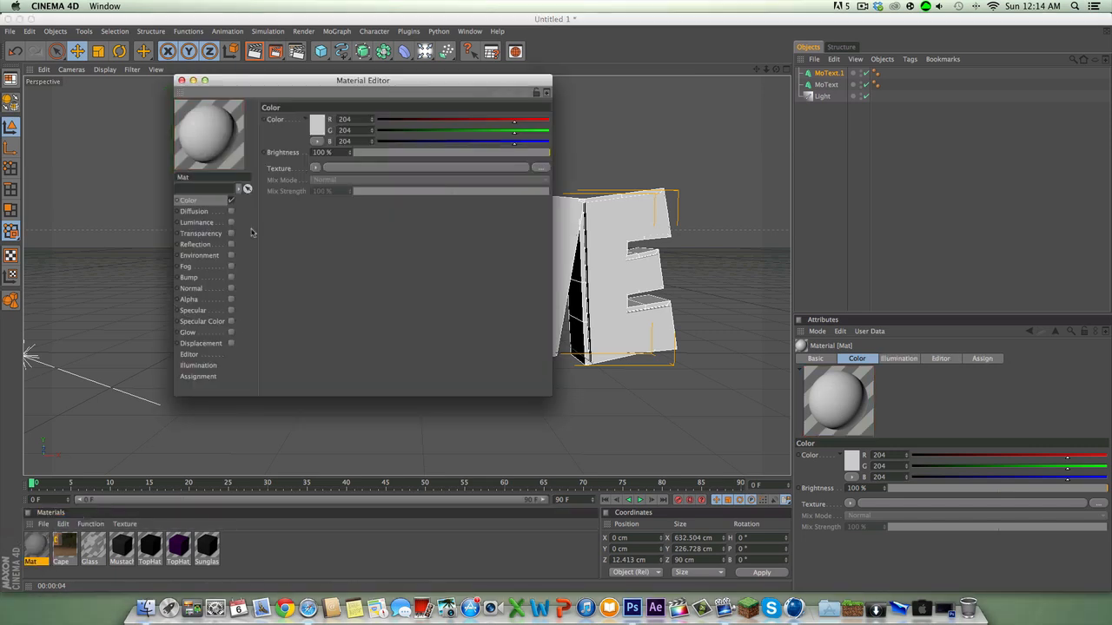
left_click(321, 128)
left_click_drag(275, 126, 217, 23)
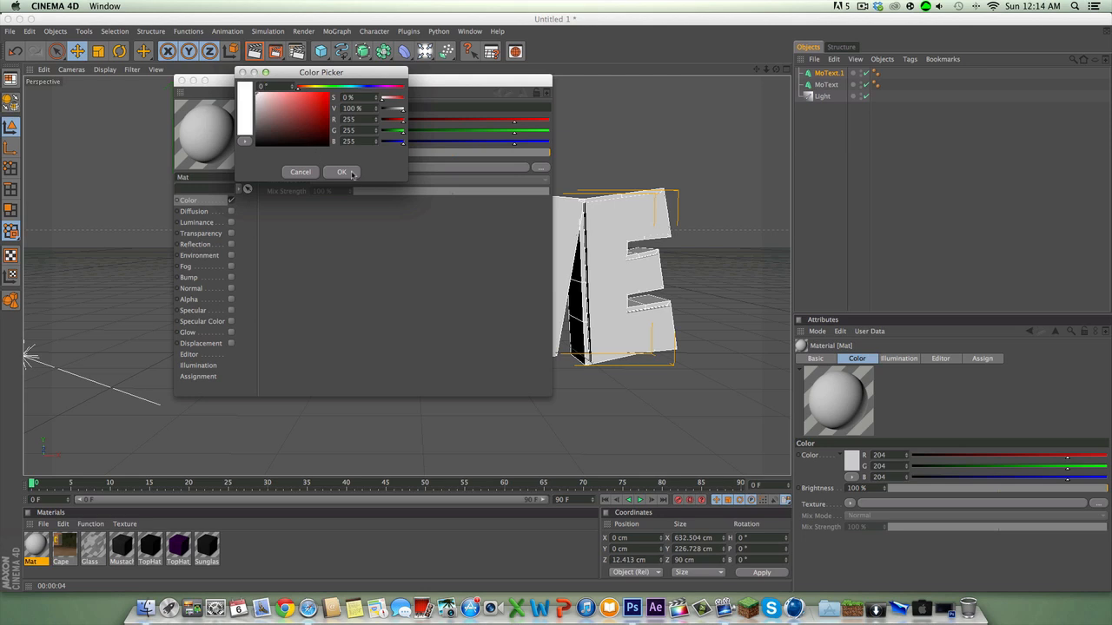
left_click(352, 172)
left_click(181, 80)
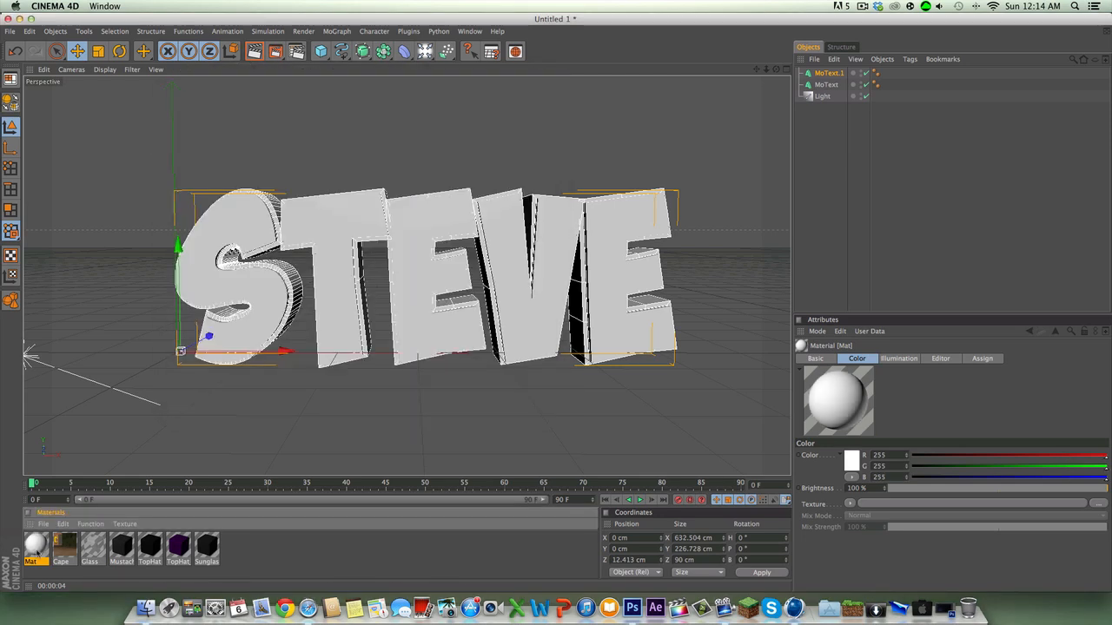
left_click_drag(839, 91, 832, 86)
left_click(832, 86)
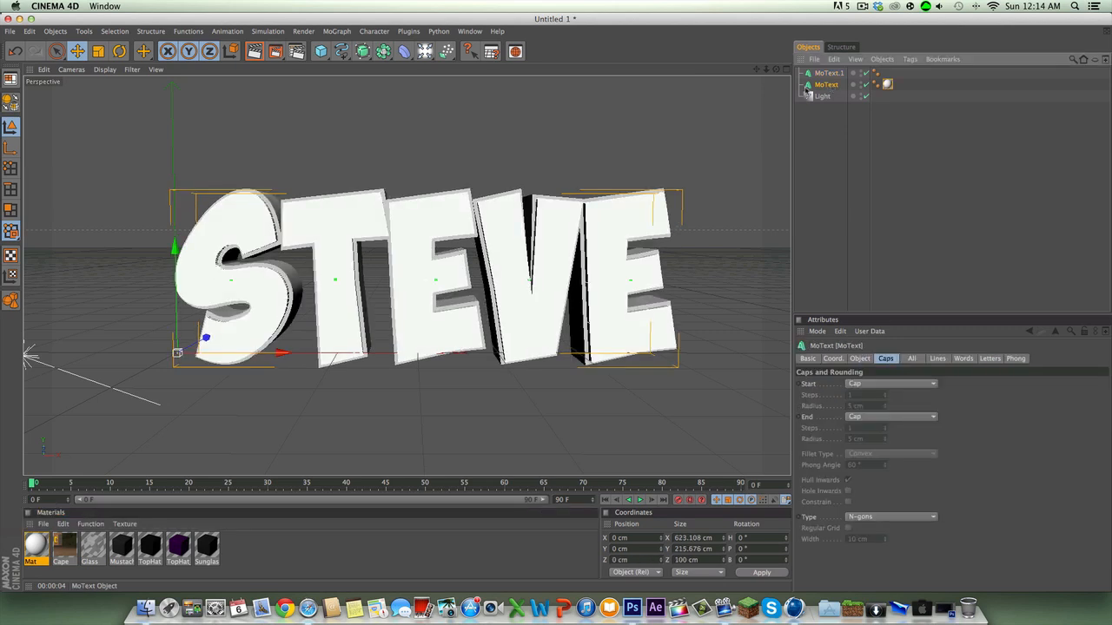
Create a second material in cyan (R 0, G 255, B 233) without specular and apply it to the copied text, MoText.1.
double_click(265, 556)
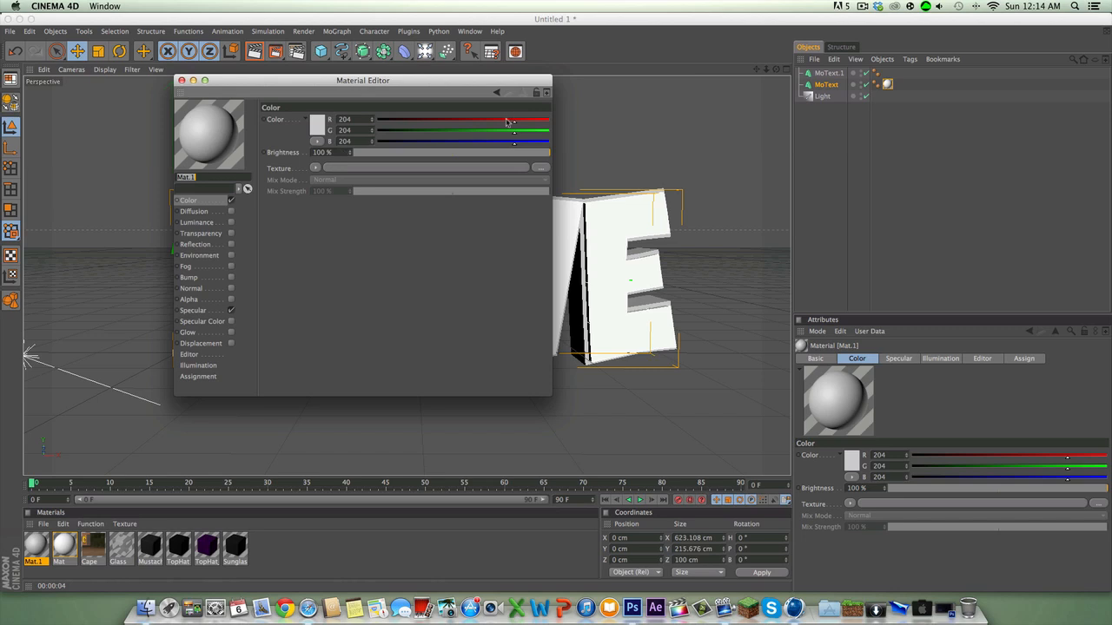
left_click(318, 126)
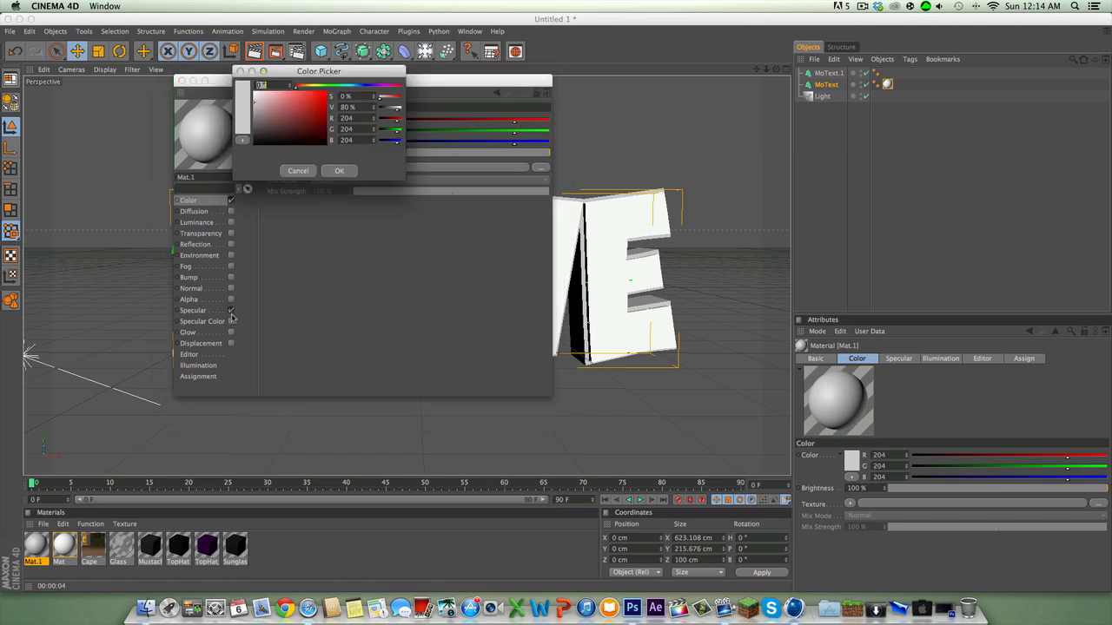
left_click_drag(360, 85, 346, 86)
left_click(326, 90)
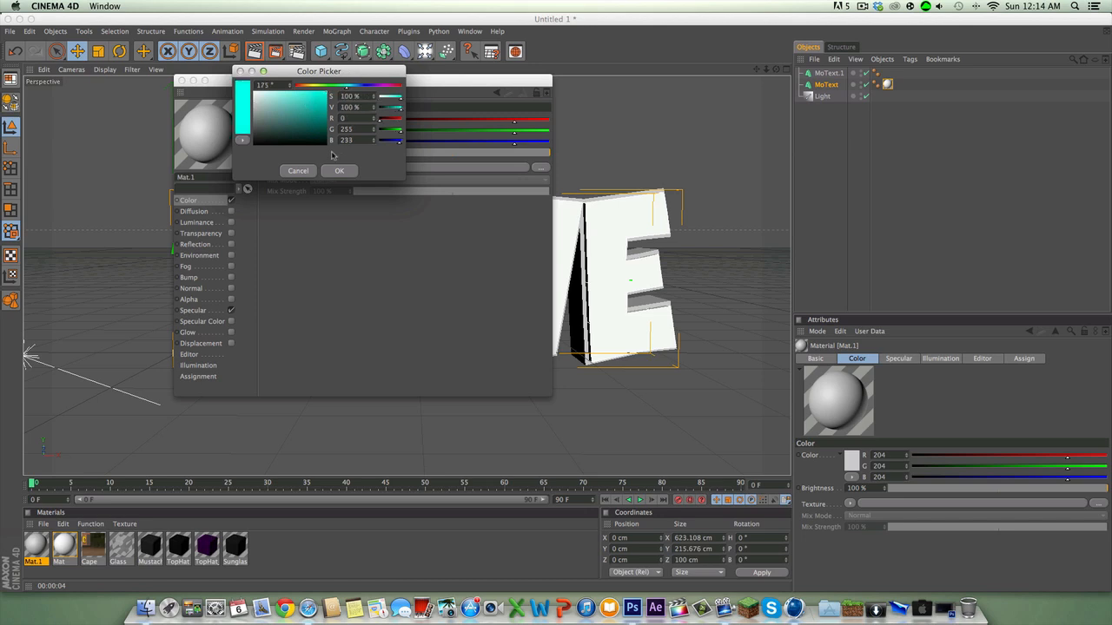
left_click(338, 170)
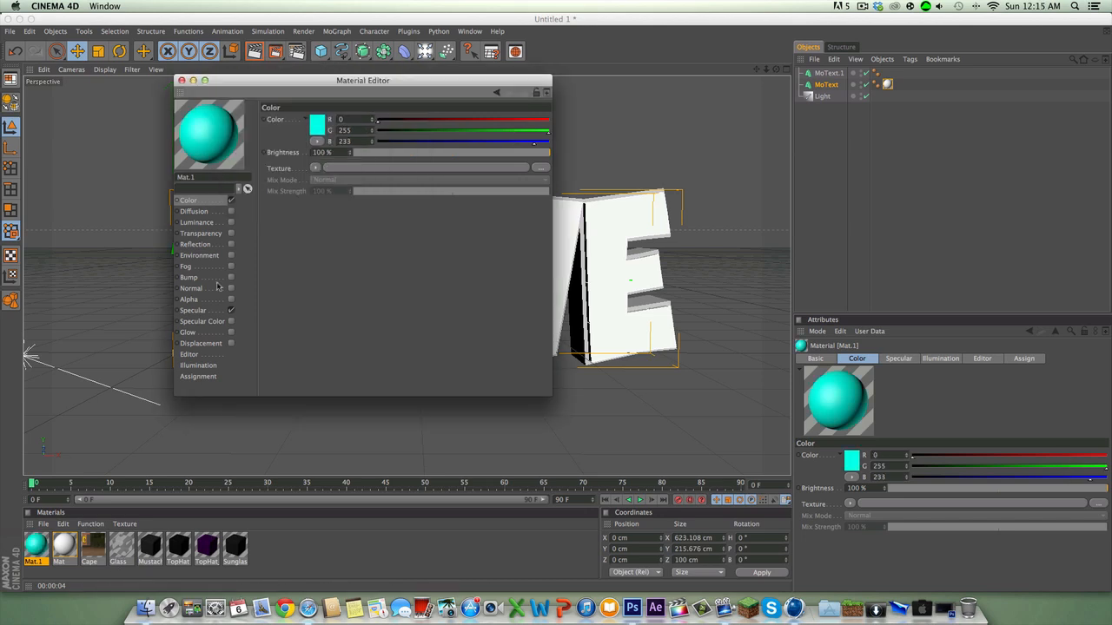
left_click(232, 310)
left_click(181, 80)
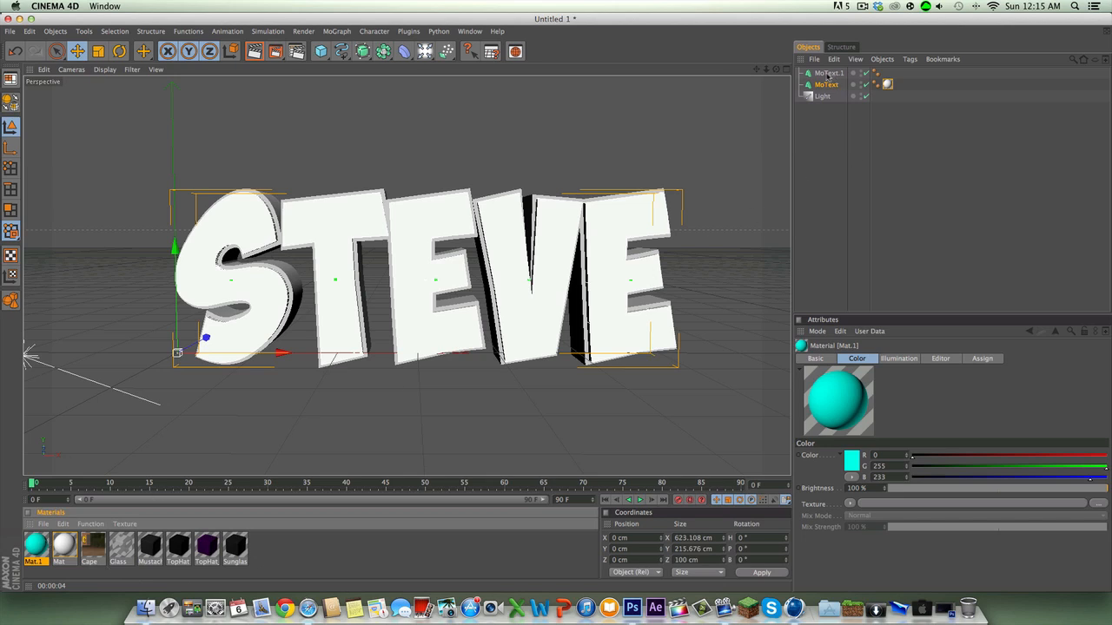
left_click_drag(827, 76, 827, 74)
Frame the whole Steve text larger and from a slightly lower angle in the perspective view.
scroll(651, 217, "up", 3)
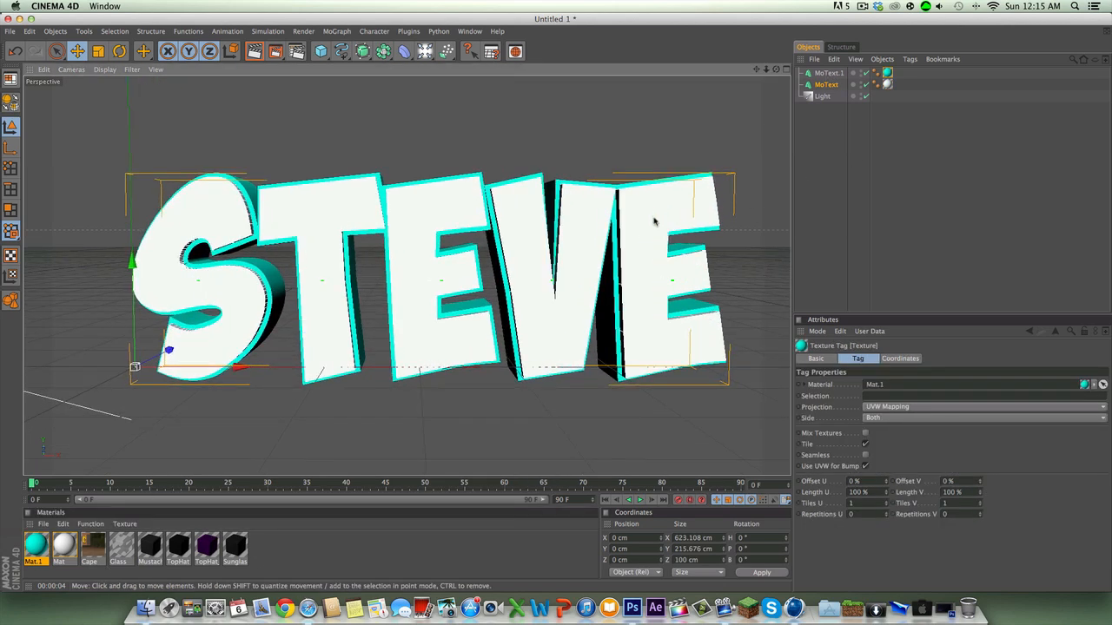
left_click_drag(776, 72, 775, 86)
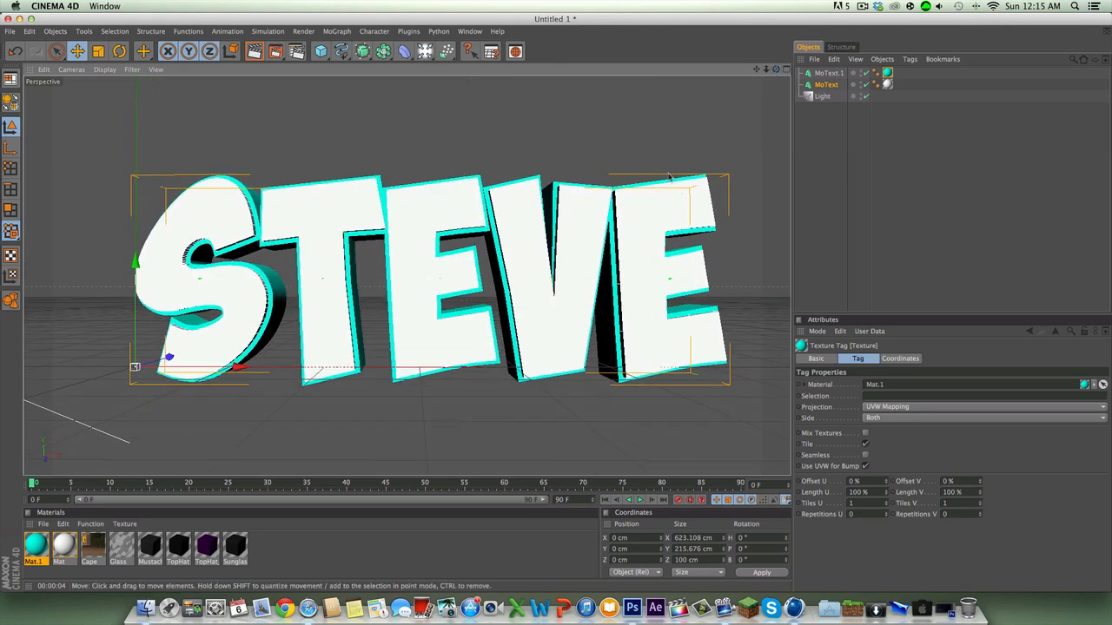
left_click(275, 51)
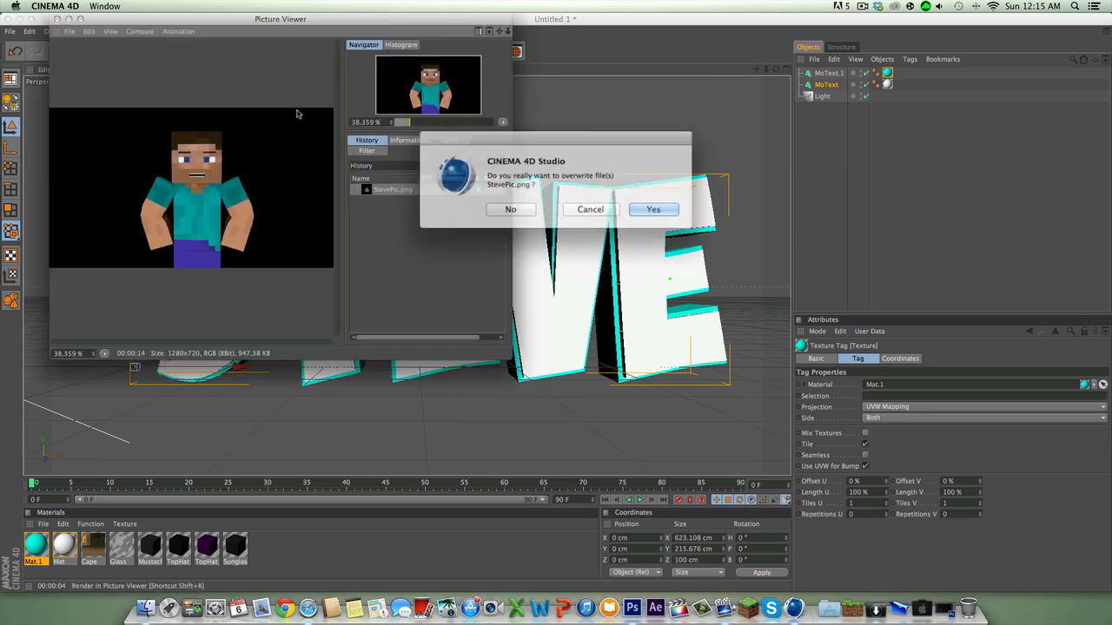
left_click(574, 208)
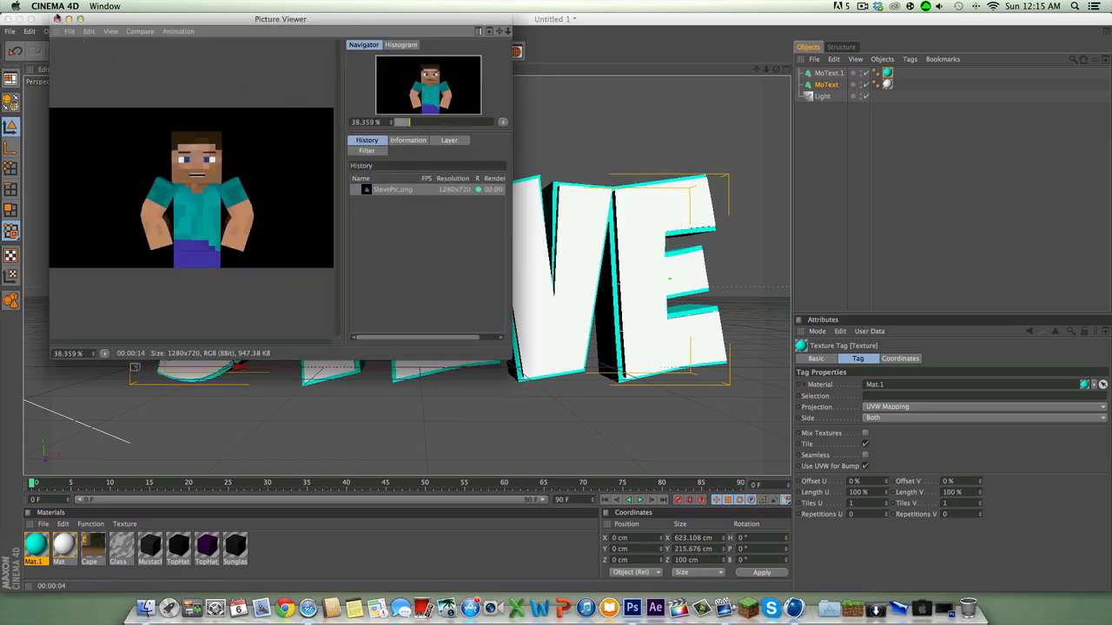
left_click(57, 18)
Set the render's save file to Stevelogo on the Desktop and render the Steve text to the Picture Viewer.
left_click(296, 51)
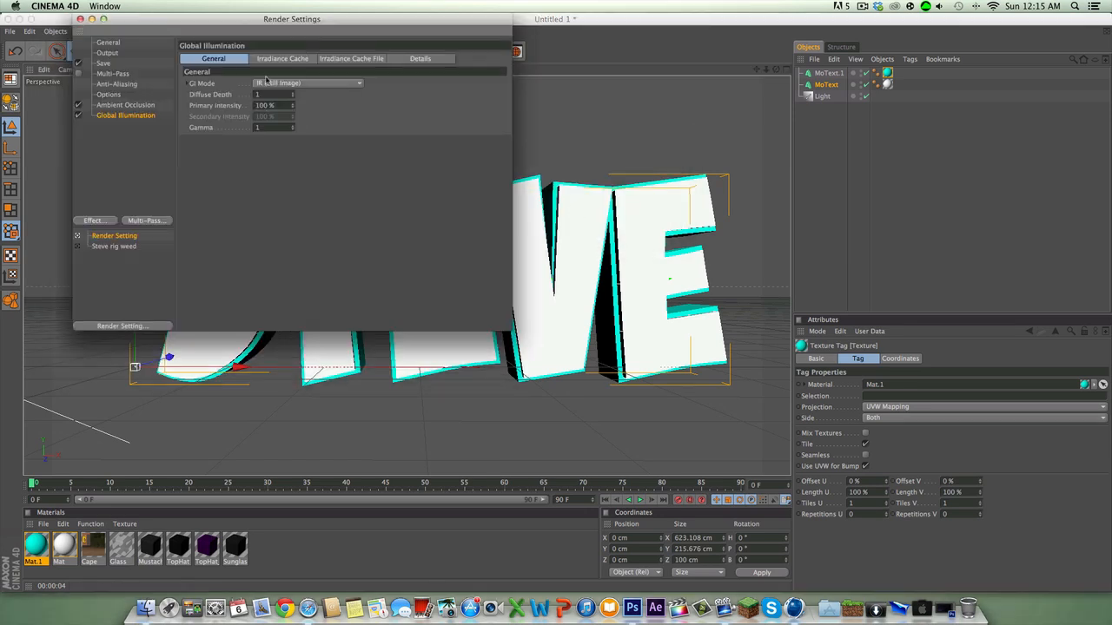
left_click(104, 63)
left_click_drag(373, 79, 362, 80)
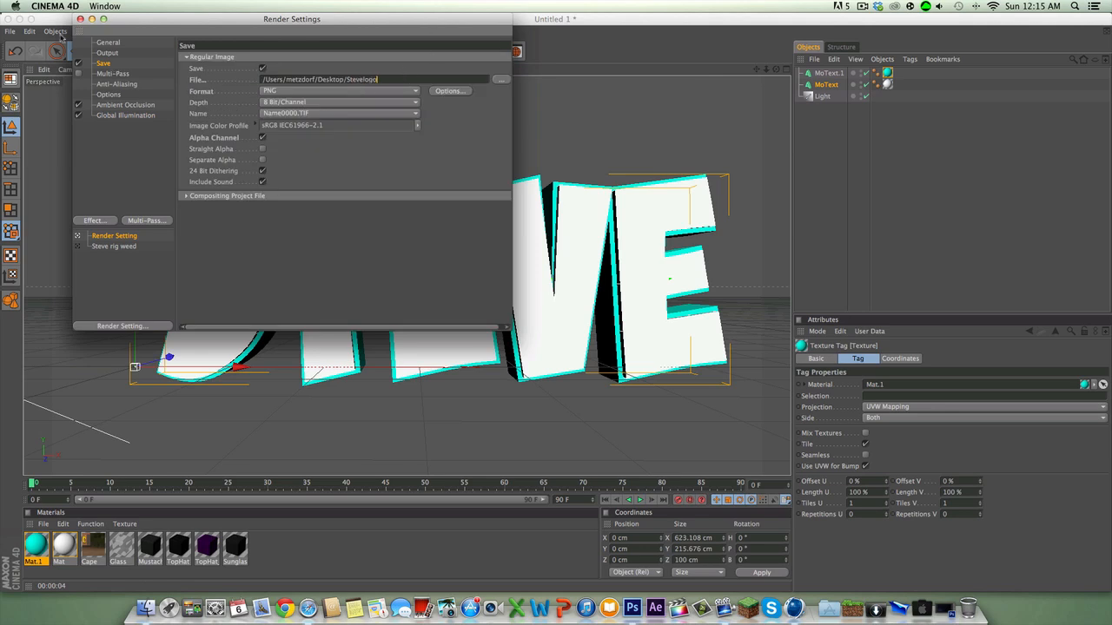
type("logo")
left_click(80, 19)
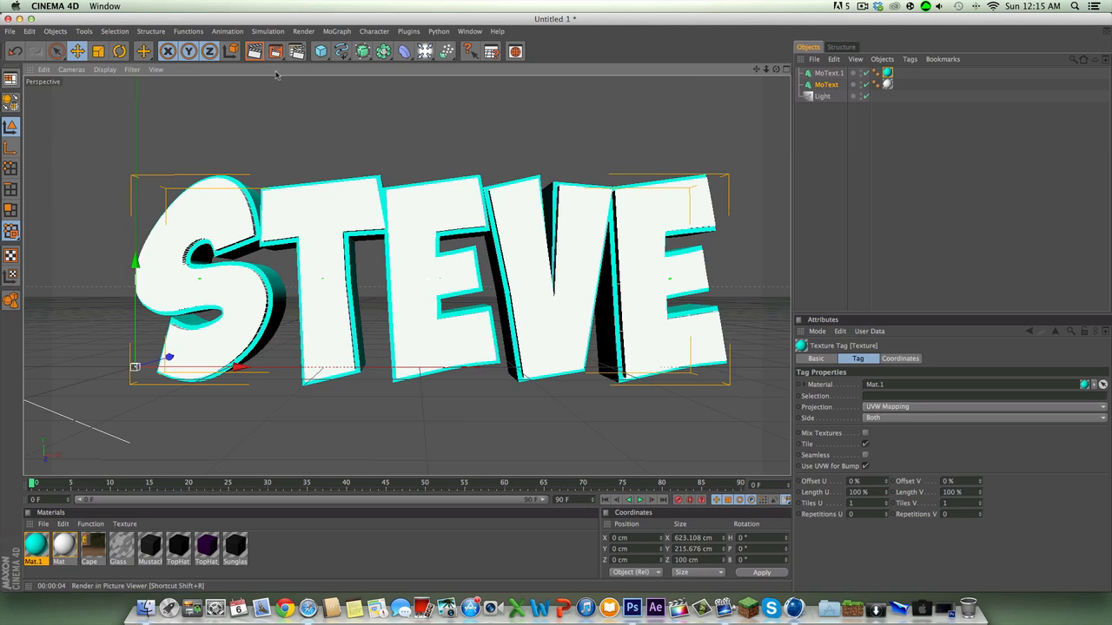
left_click(275, 52)
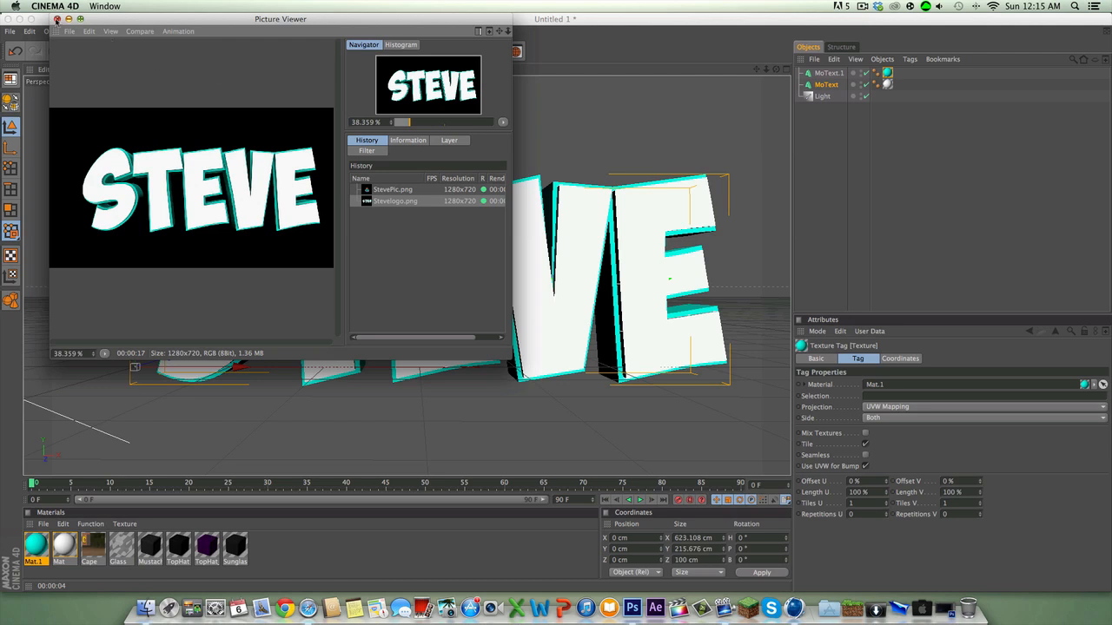
left_click(57, 19)
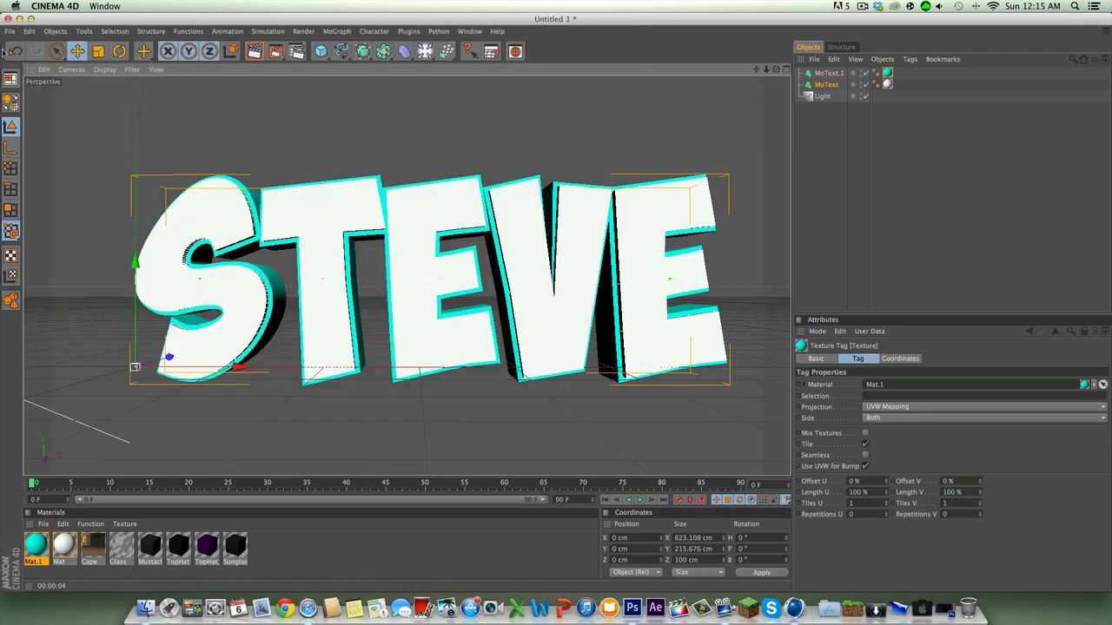
Close the Steve text project without saving it and quit Cinema 4D.
left_click(14, 7)
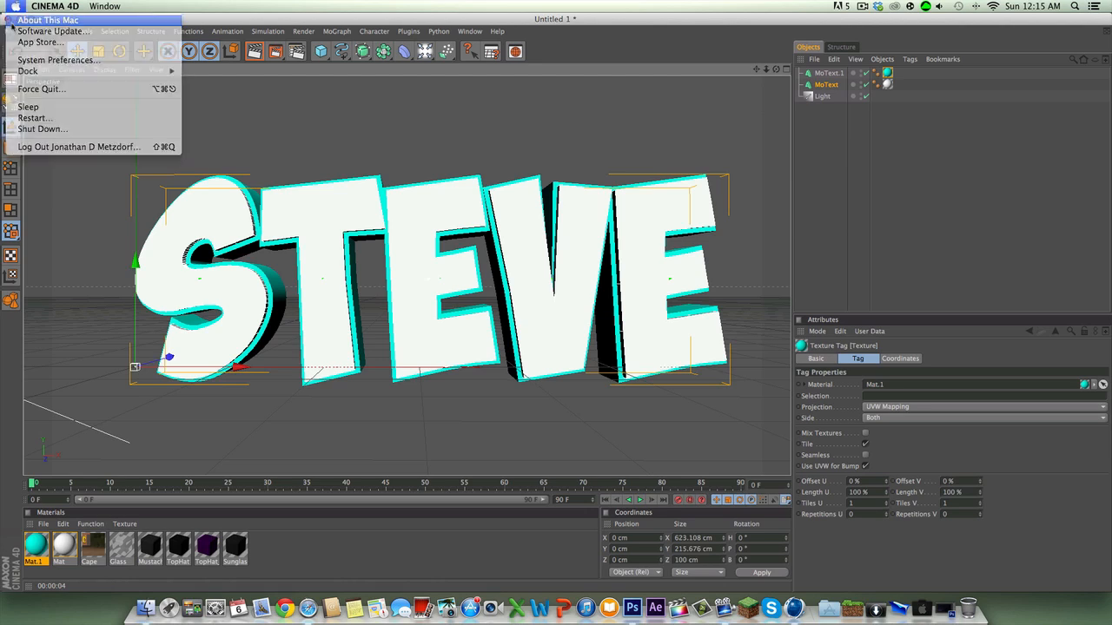
left_click(35, 26)
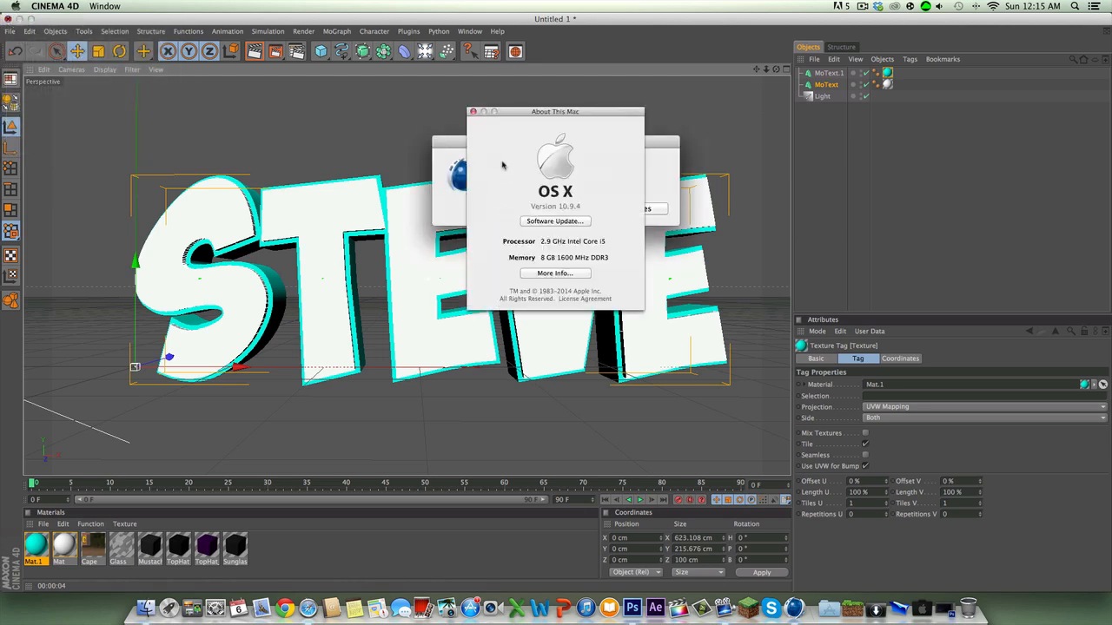
left_click(473, 111)
left_click(517, 211)
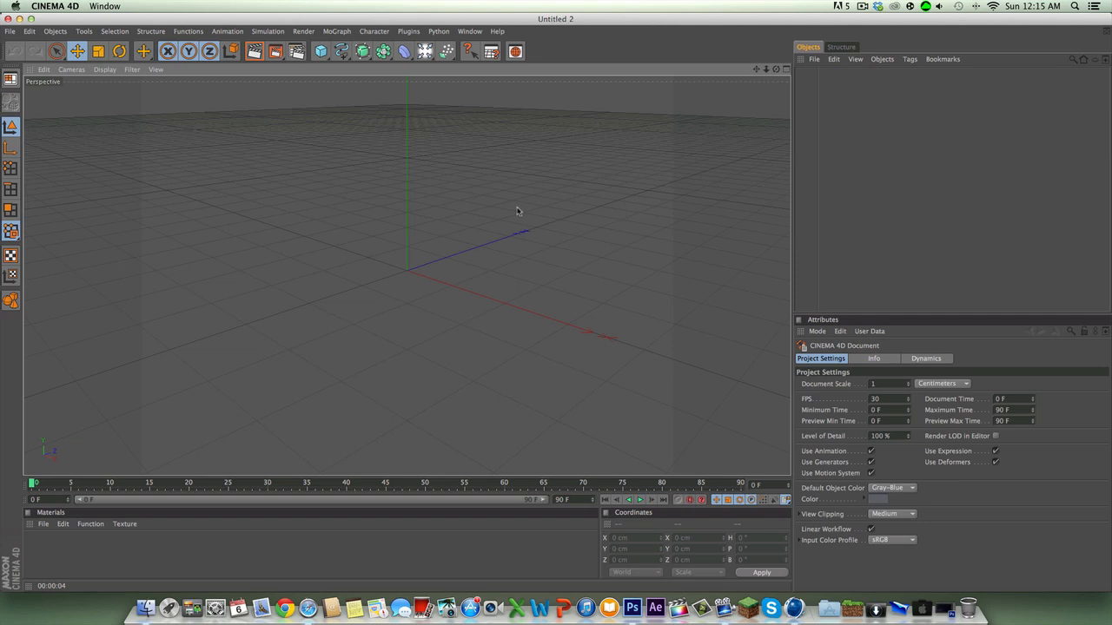
left_click(8, 19)
right_click(793, 608)
left_click(806, 577)
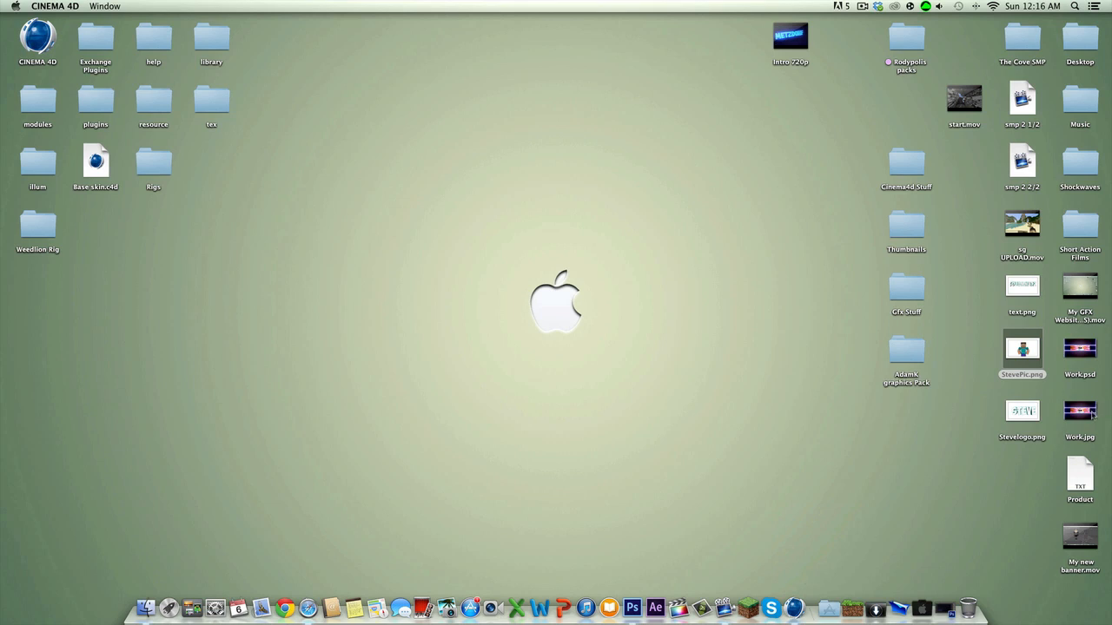
Check the rendered StevePic.png and Stevelogo.png from the desktop in Preview, then close both images.
left_click(1020, 358)
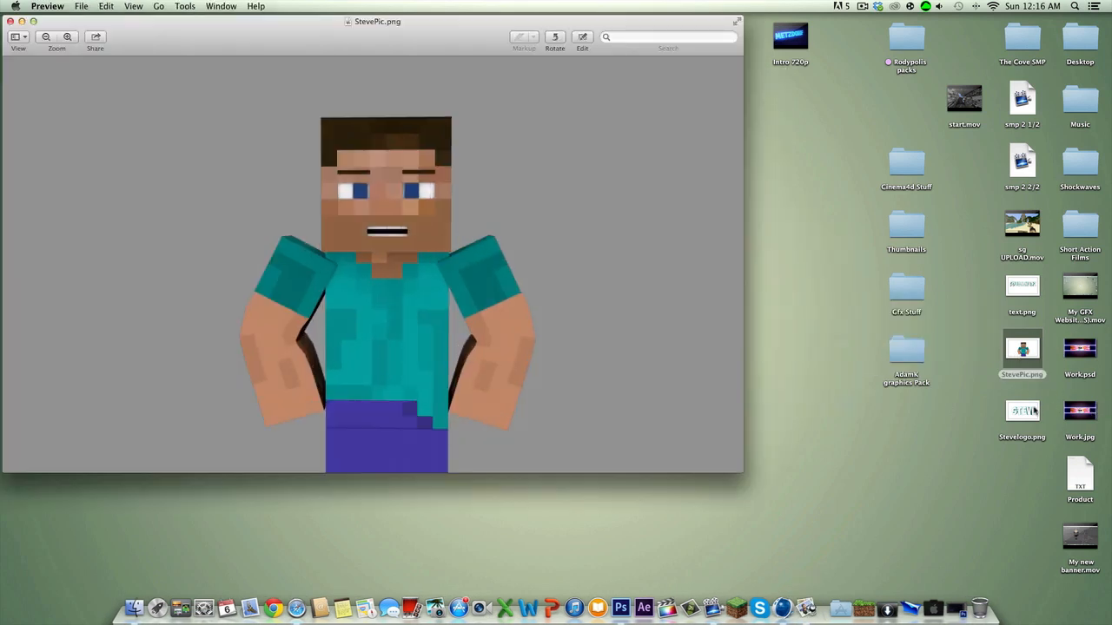
double_click(1033, 411)
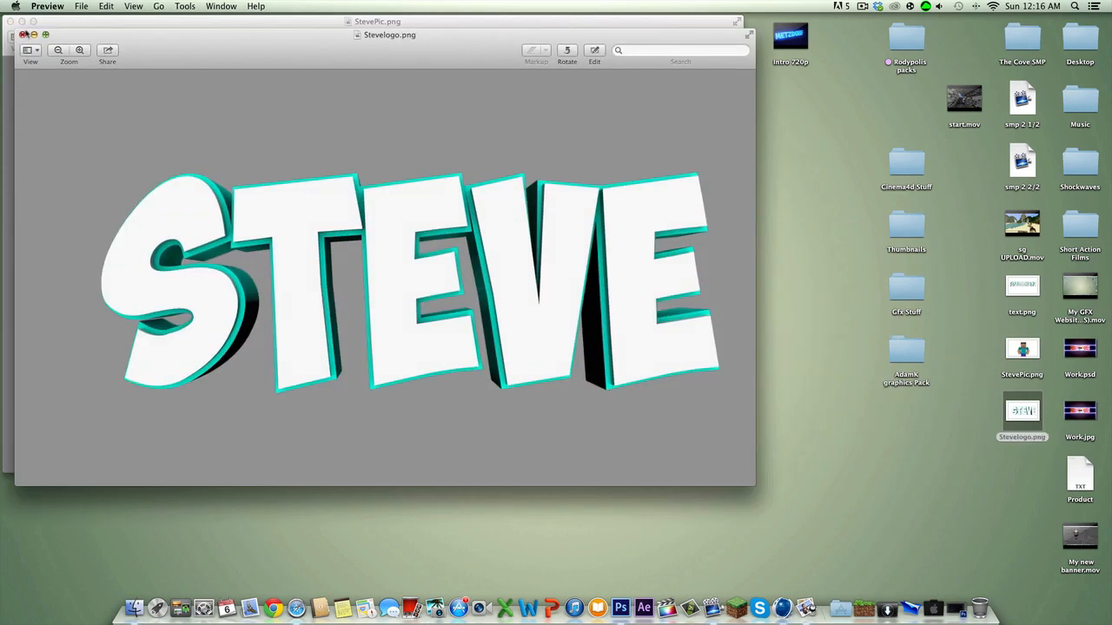
left_click(23, 34)
left_click(9, 21)
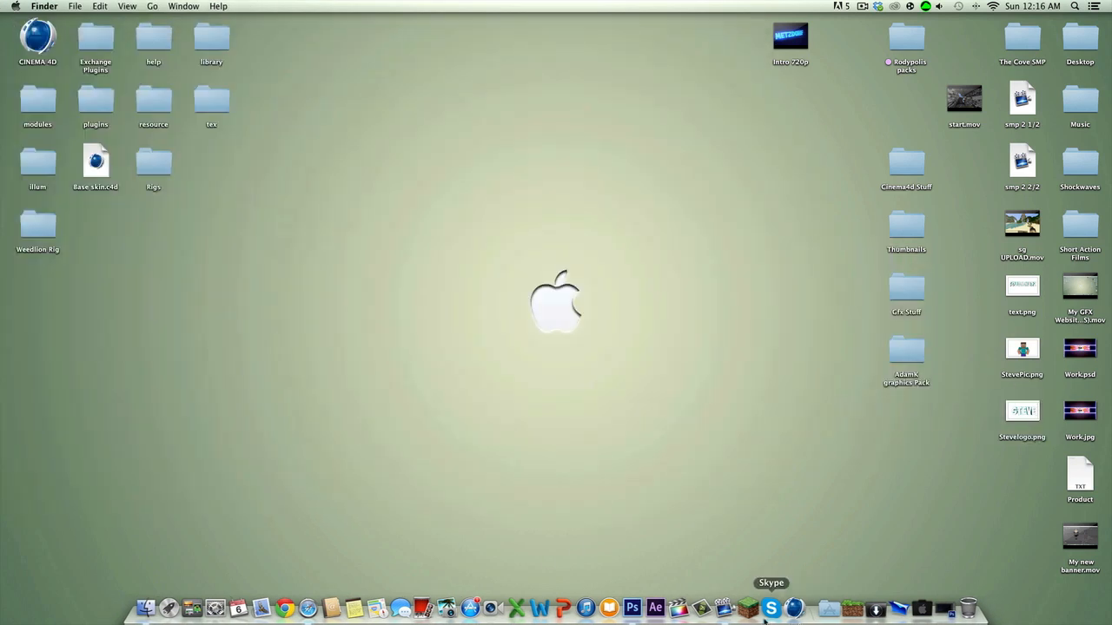
Switch to Photoshop, narrow its window to leave the desktop files accessible, and show Adam K Pack.psd at 50%.
left_click(632, 608)
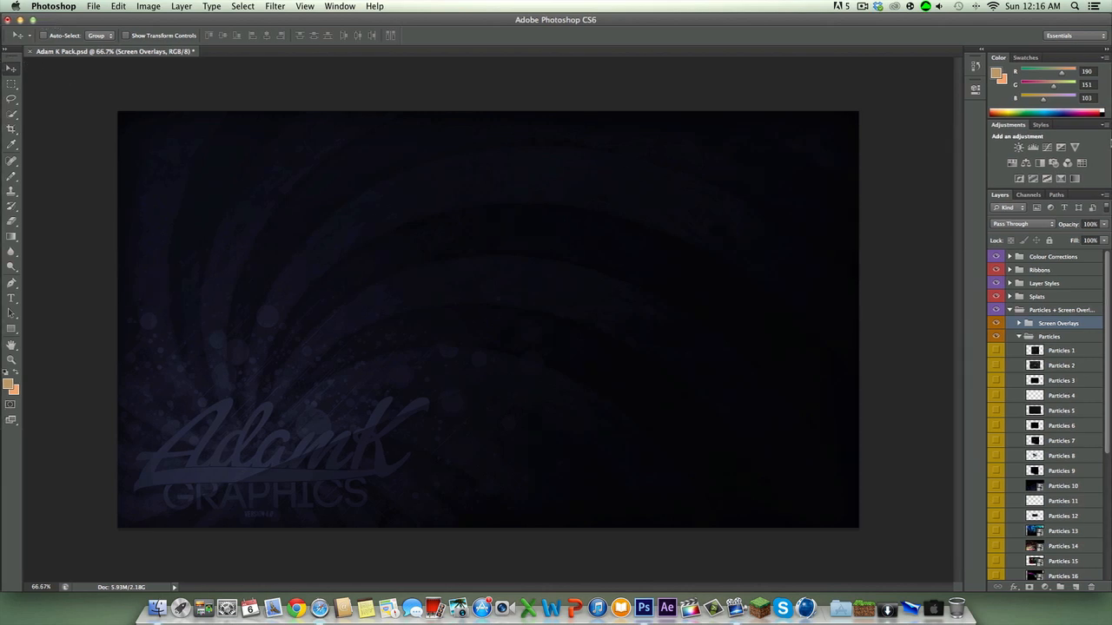
left_click_drag(907, 19, 903, 20)
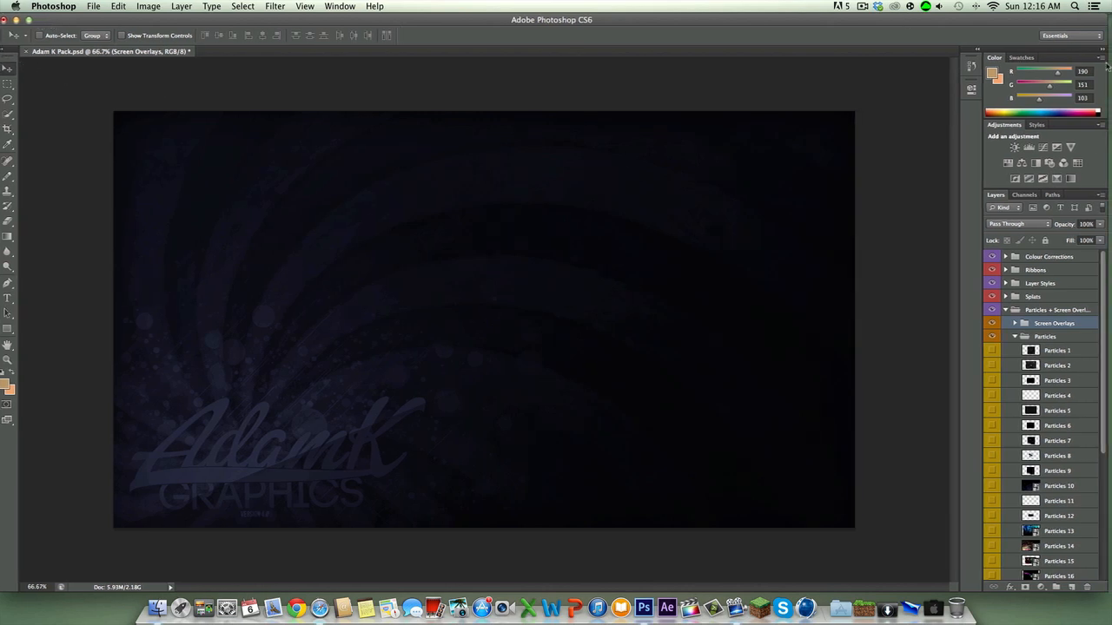
left_click_drag(1109, 63, 832, 90)
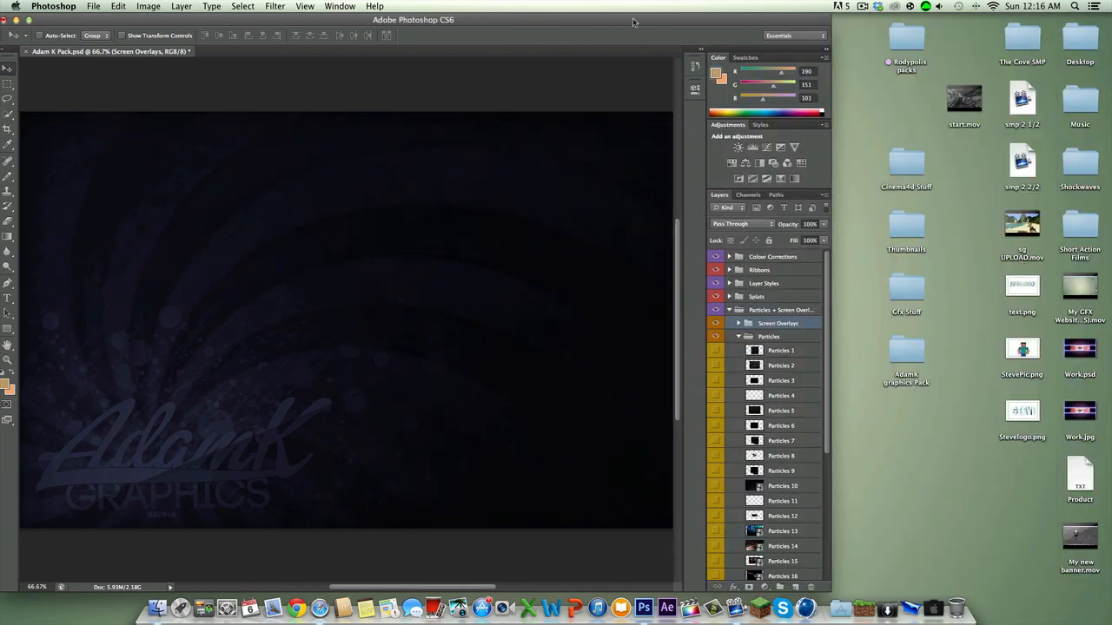
left_click_drag(633, 19, 647, 16)
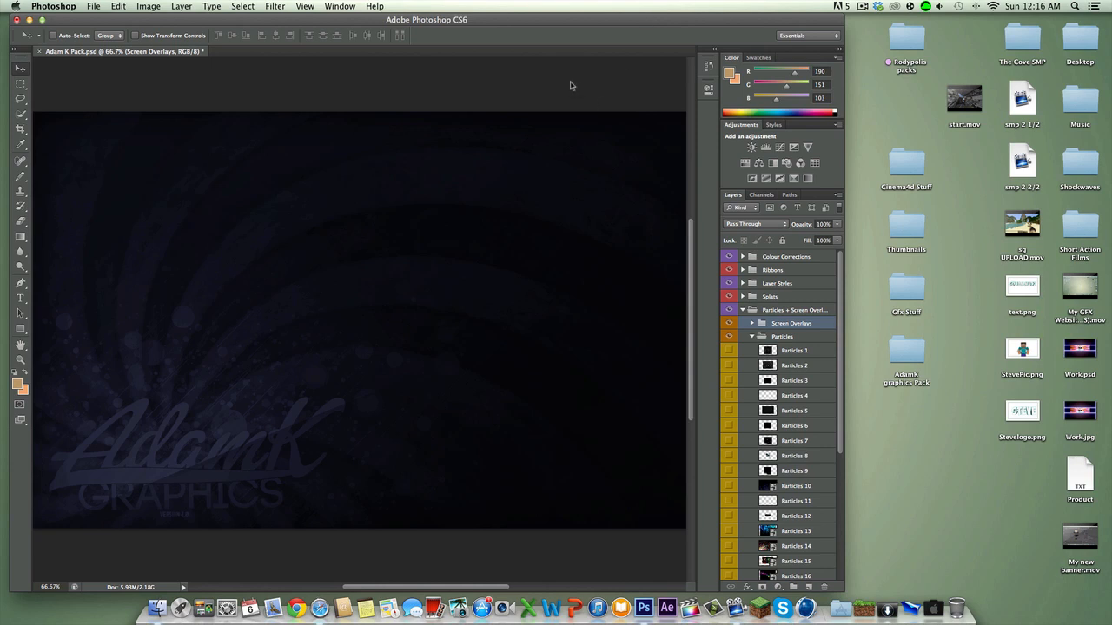
key("super+minus")
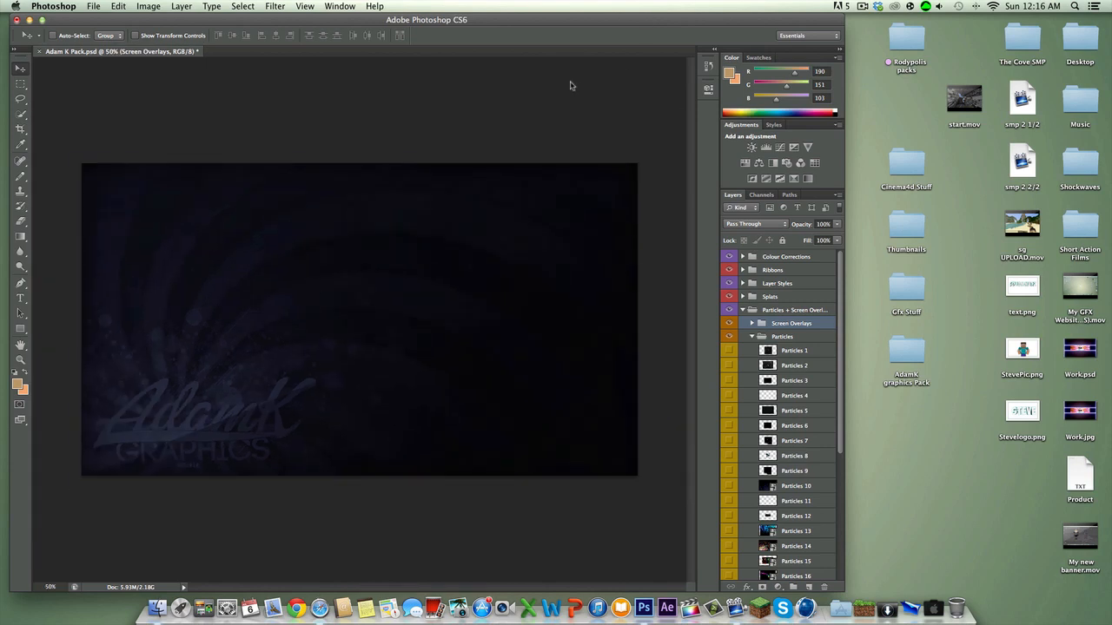
Open the AdamK graphics Pack folder from the desktop and look through its AdamK YouTube Backgrounds subfolder.
double_click(895, 358)
left_click(734, 270)
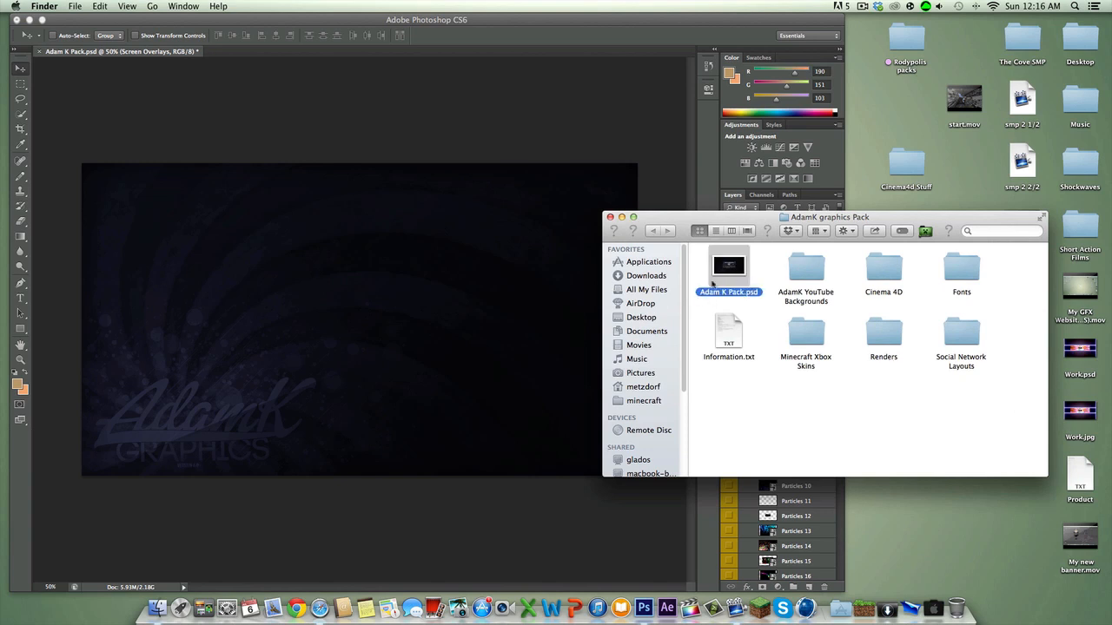
left_click(761, 339)
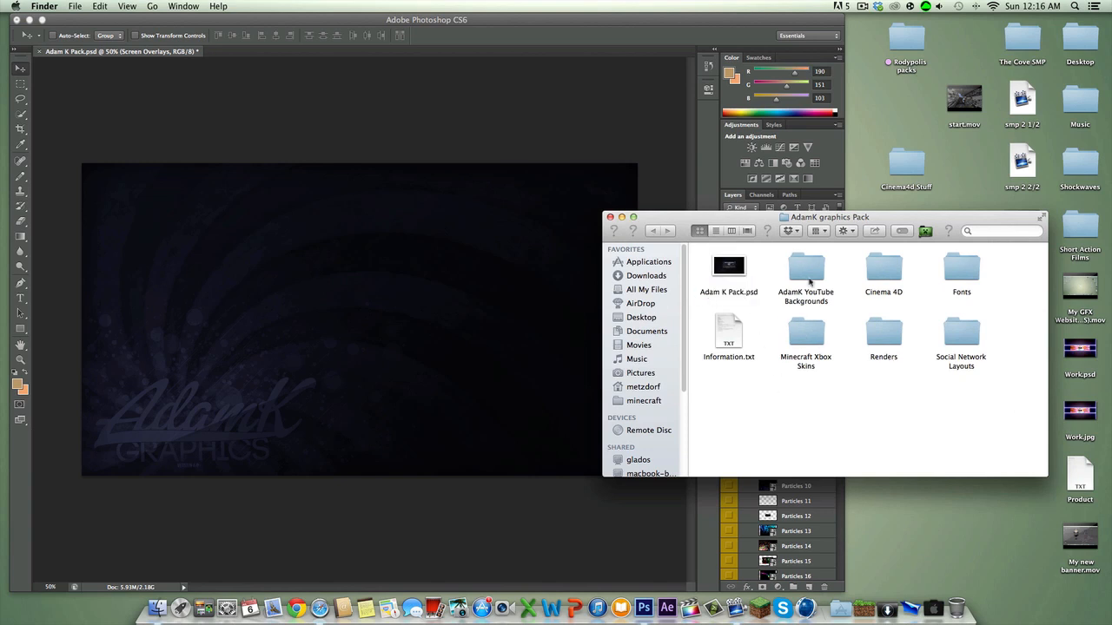
double_click(810, 271)
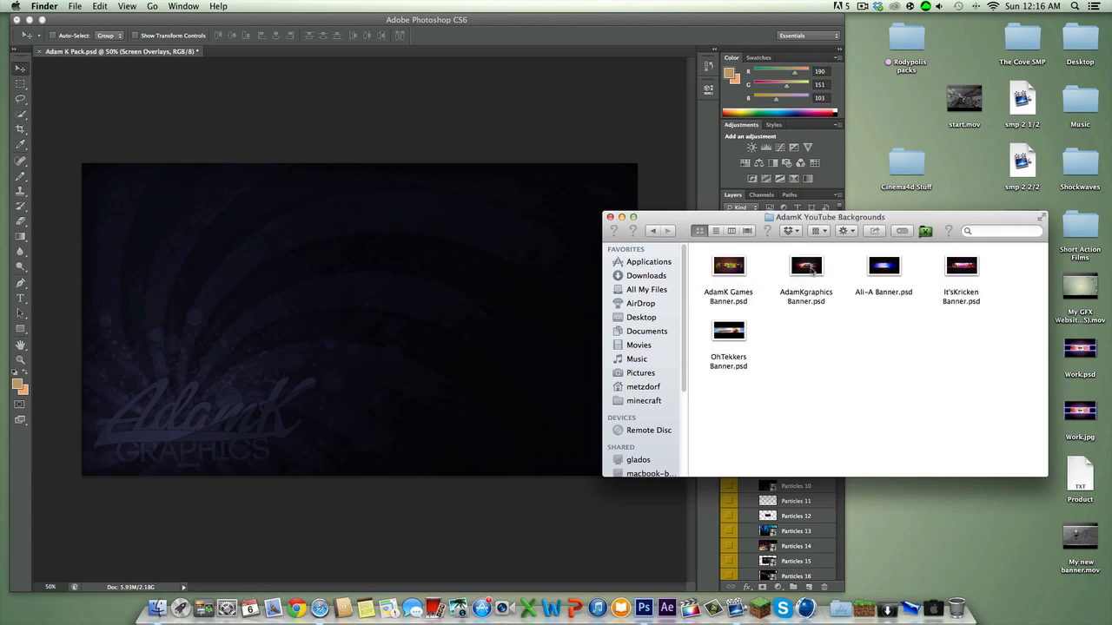
left_click(651, 231)
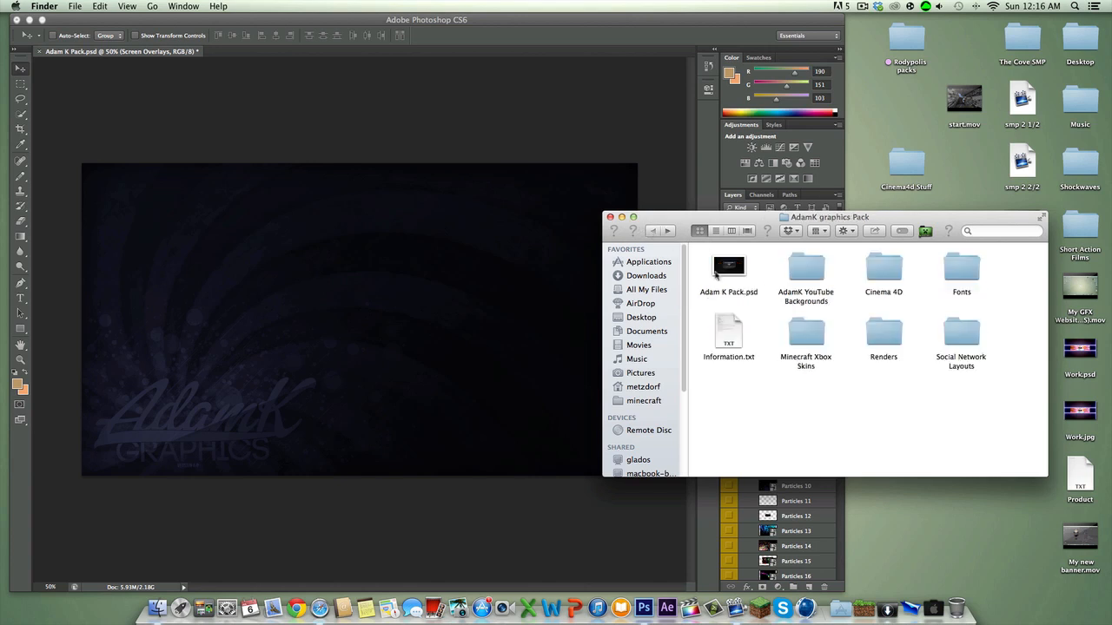
Open YouTube Background (AdamK).psd from the Social Network Layouts folder in Photoshop, and close the folder window.
double_click(961, 334)
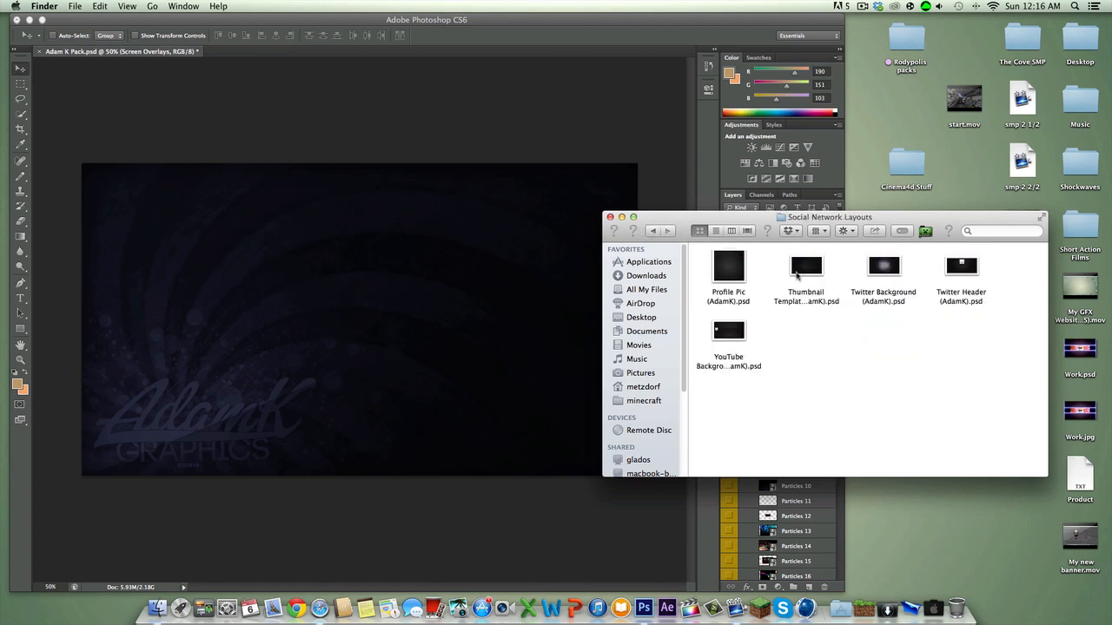
double_click(729, 332)
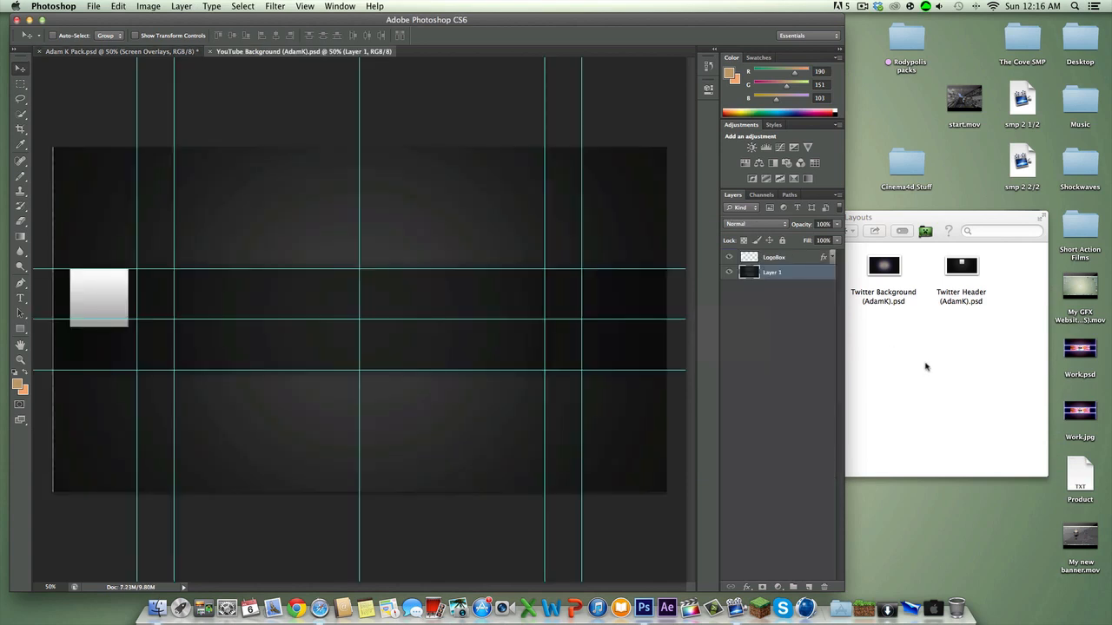
left_click(925, 367)
left_click(611, 216)
Widen the Photoshop window and delete the LogoBox layer from the YouTube background template.
left_click_drag(843, 387, 982, 391)
left_click(910, 257)
key("BackSpace")
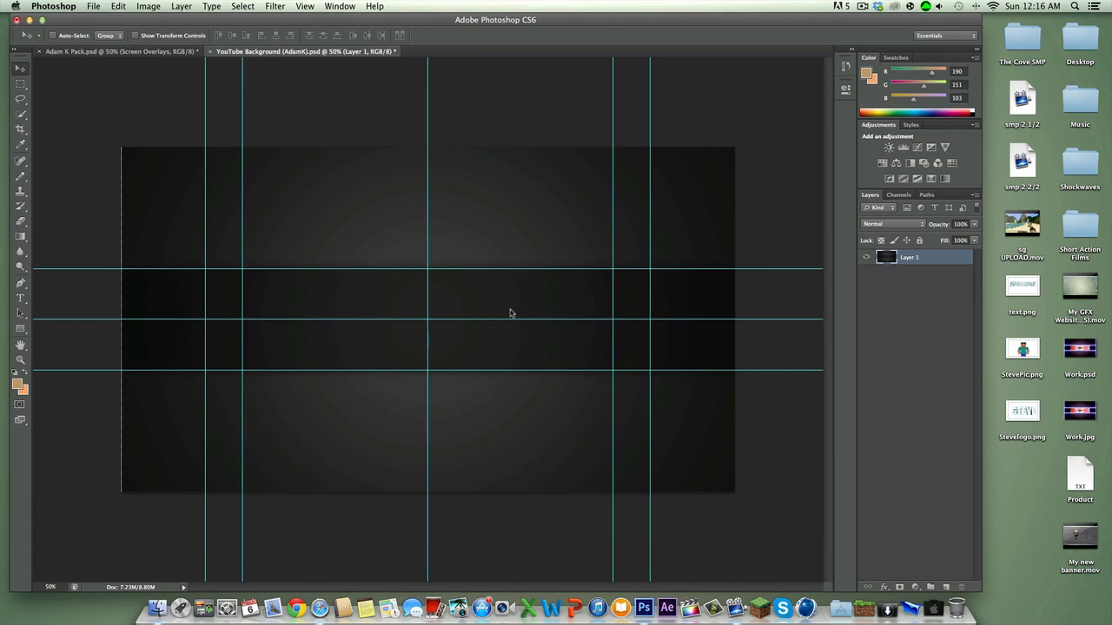
Nudge the dark Layer 1 background into place and enlarge it slightly to about 100.3% so it covers the canvas edges.
left_click_drag(510, 313, 515, 310)
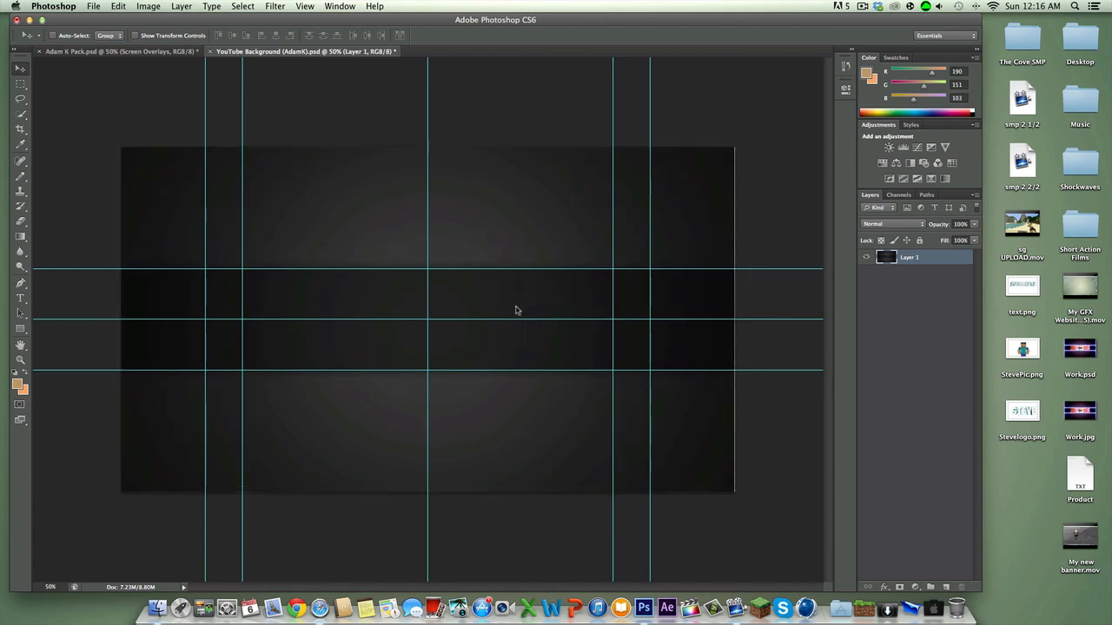
key("super+t")
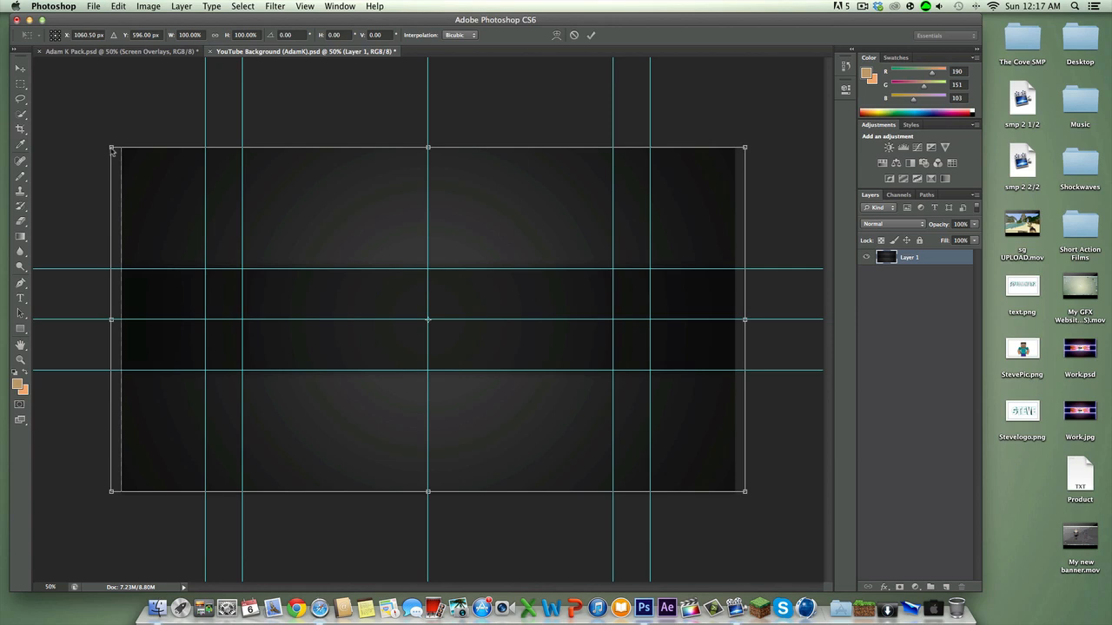
left_click_drag(111, 149, 110, 147)
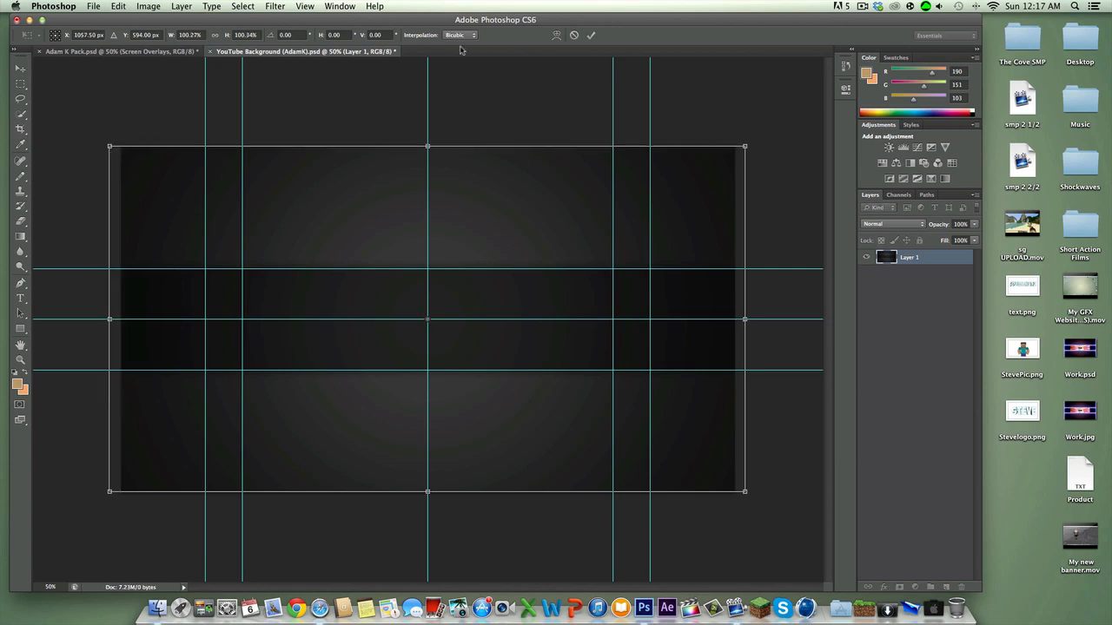
left_click(591, 35)
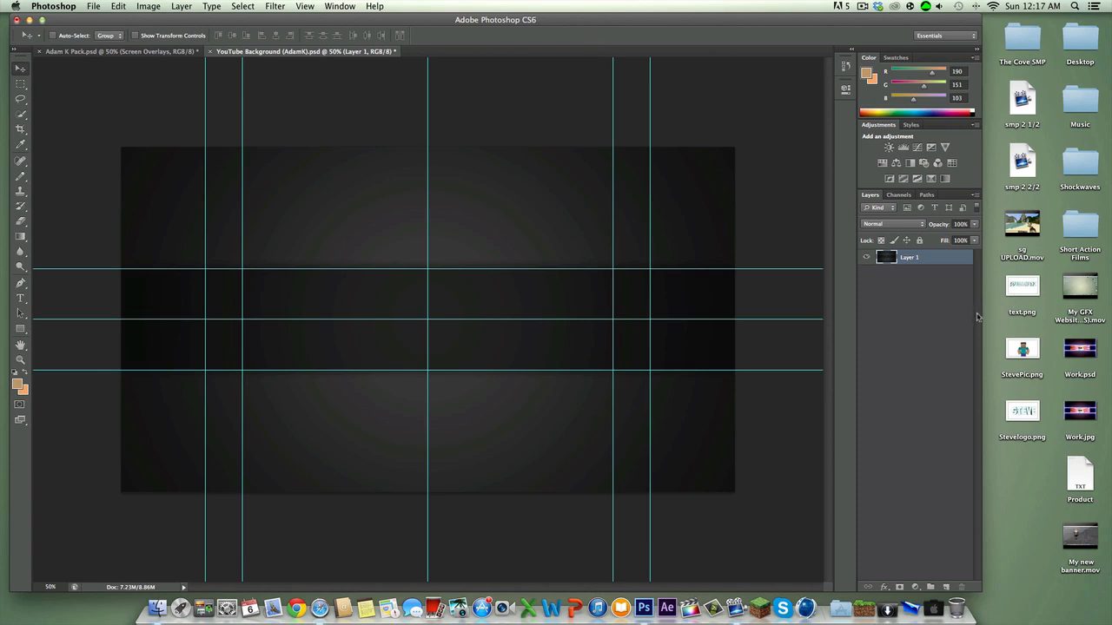
Place the YouTube background document ahead of Adam K Pack.psd in the document order, and bring Adam K Pack.psd to the front.
left_click_drag(318, 54, 139, 57)
left_click(307, 52)
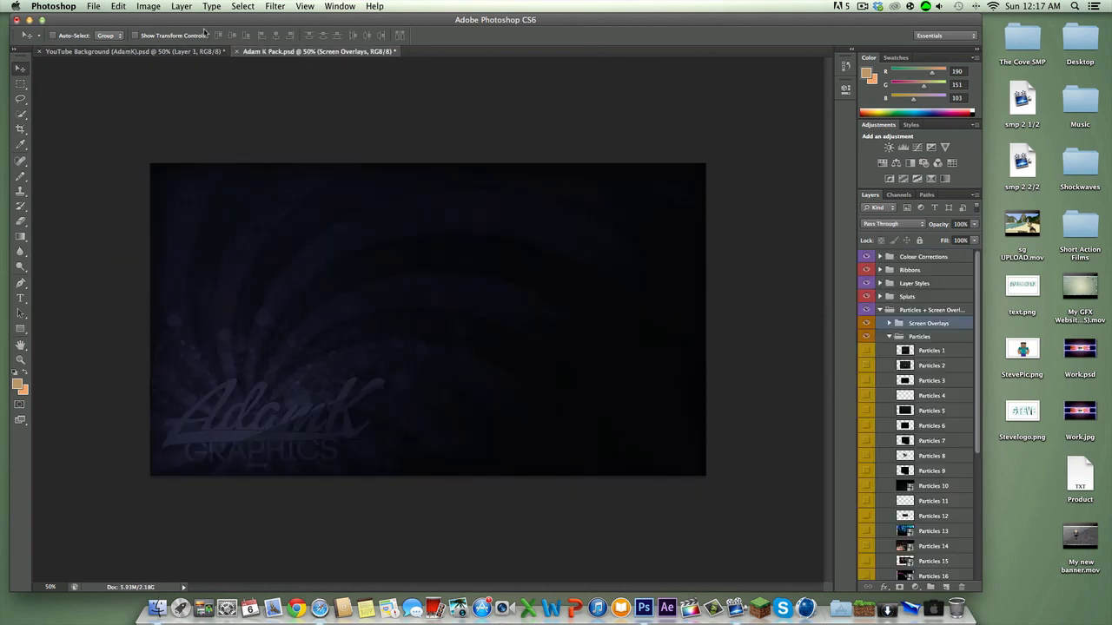
left_click(213, 56)
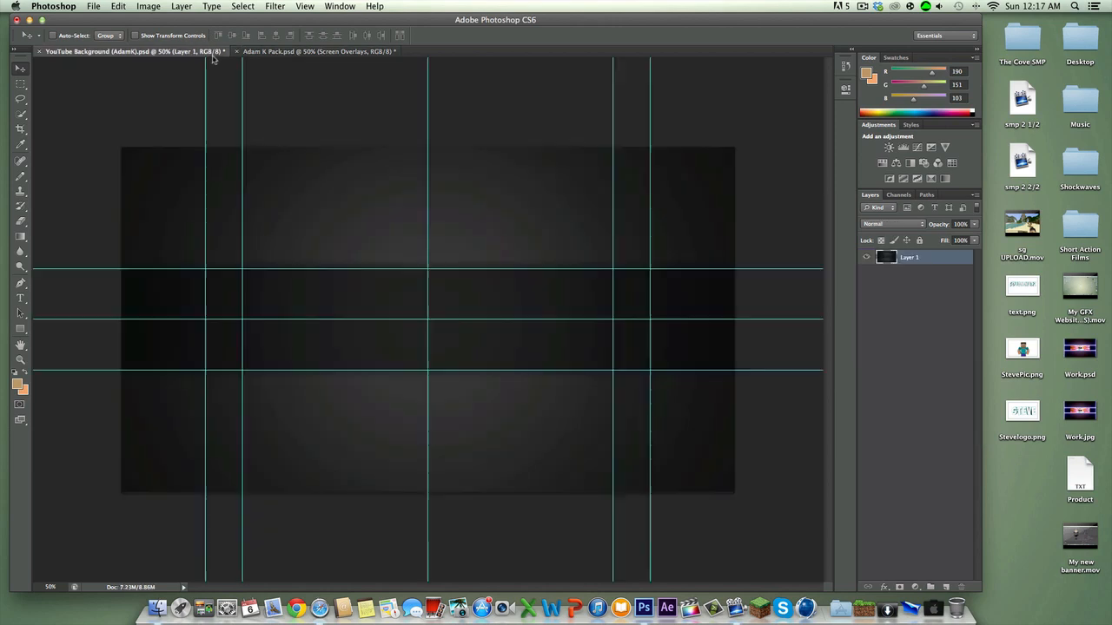
left_click(310, 54)
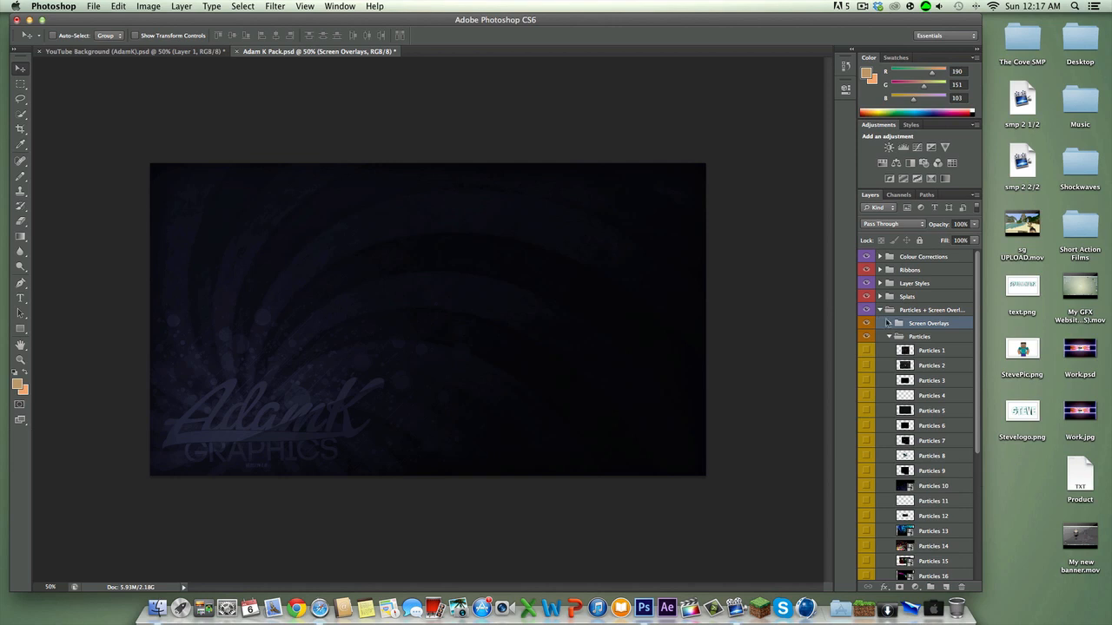
Collapse the Particles + Screen Overlays group and expand the Servers group inside Minecraft Backgrounds.
left_click(889, 323)
left_click(884, 312)
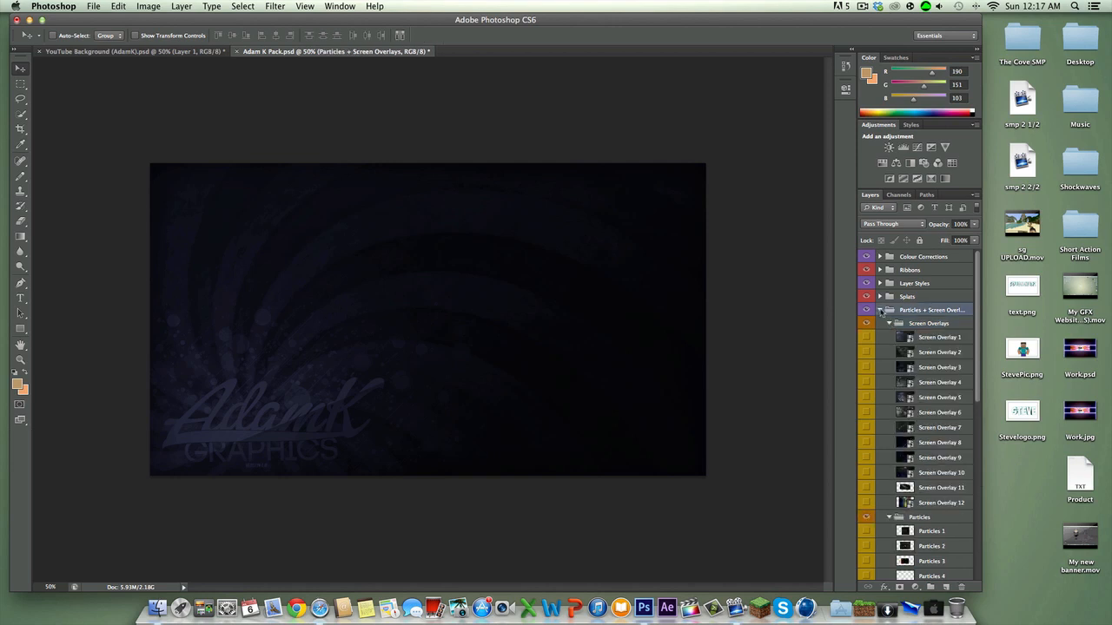
left_click(880, 310)
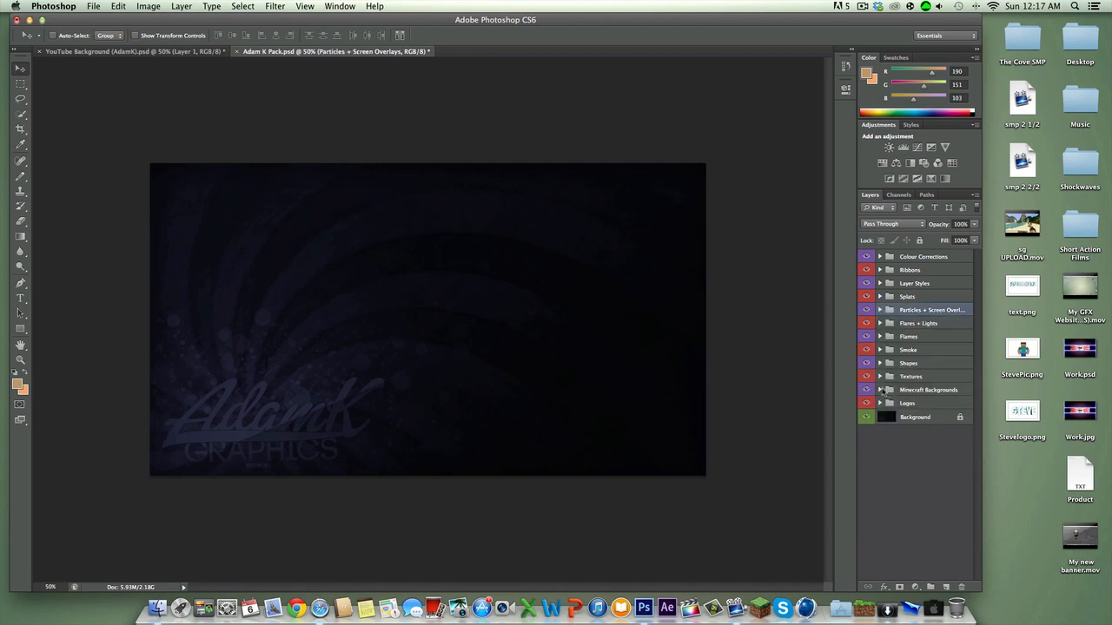
left_click(880, 390)
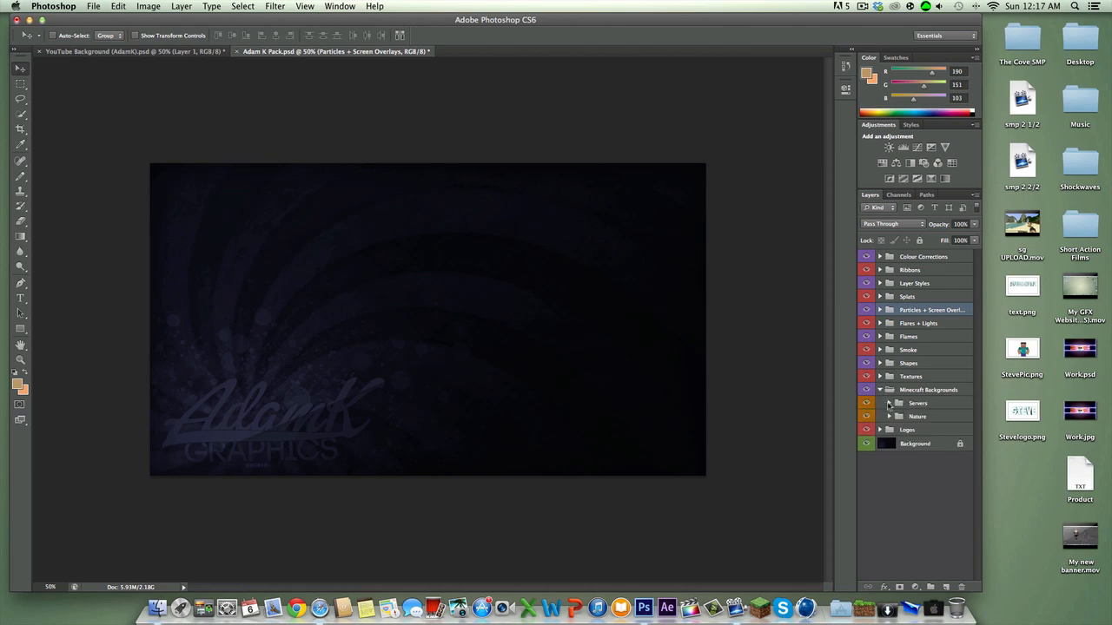
left_click(890, 403)
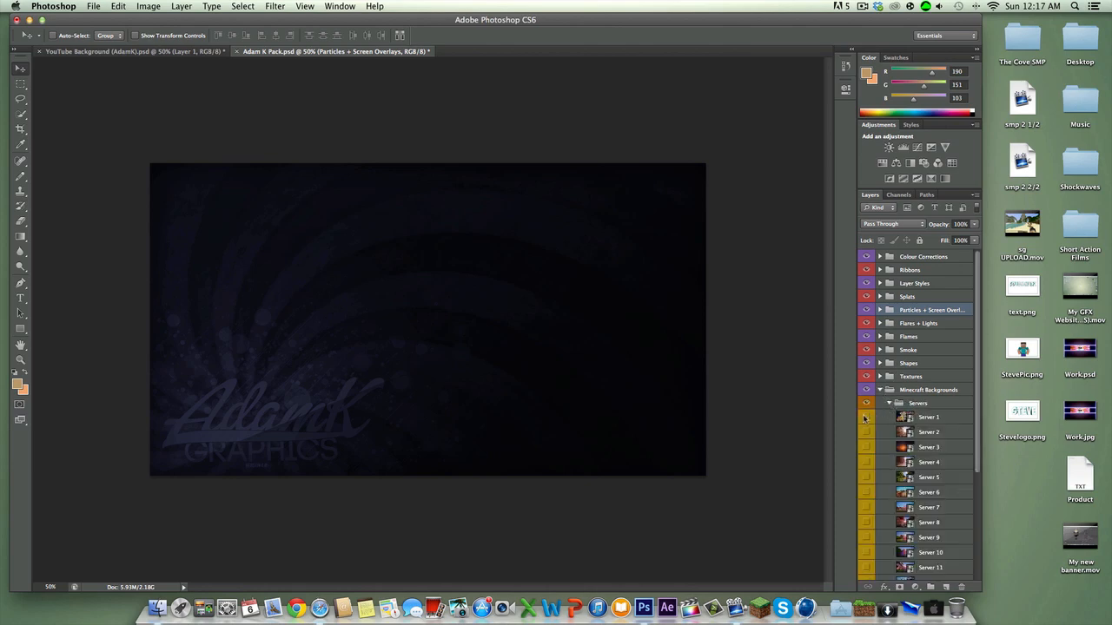
Preview the Minecraft backgrounds Server 1 through Server 6 one at a time, hiding each again after viewing.
left_click(865, 418)
left_click(867, 431)
left_click(867, 433)
left_click(867, 447)
left_click(867, 448)
left_click(868, 463)
scroll(875, 459, "down", 6)
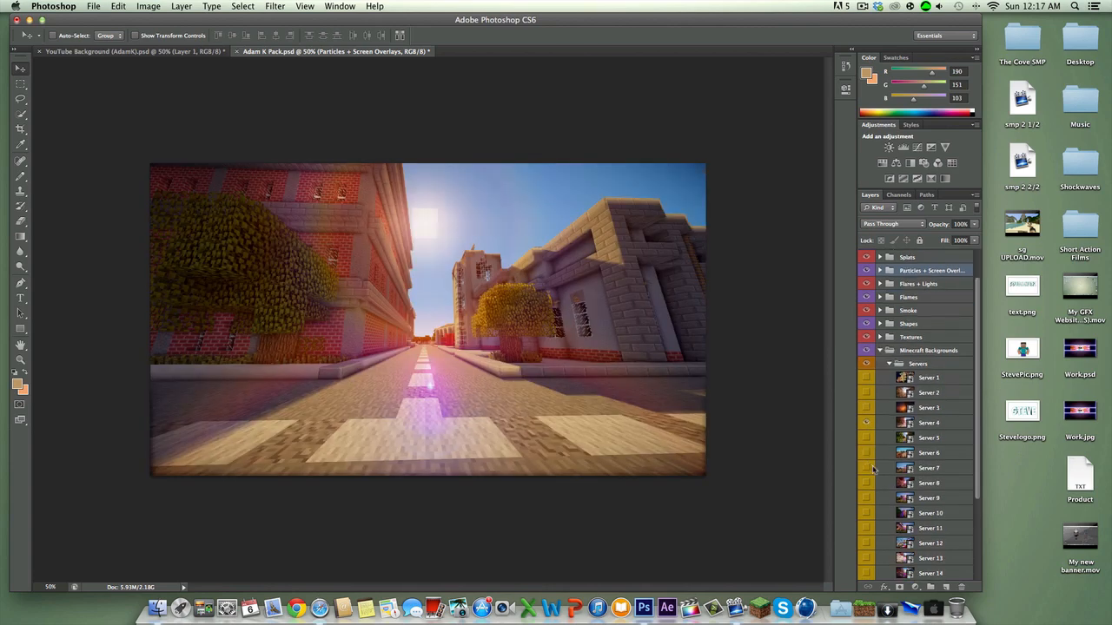
left_click(867, 305)
left_click(867, 320)
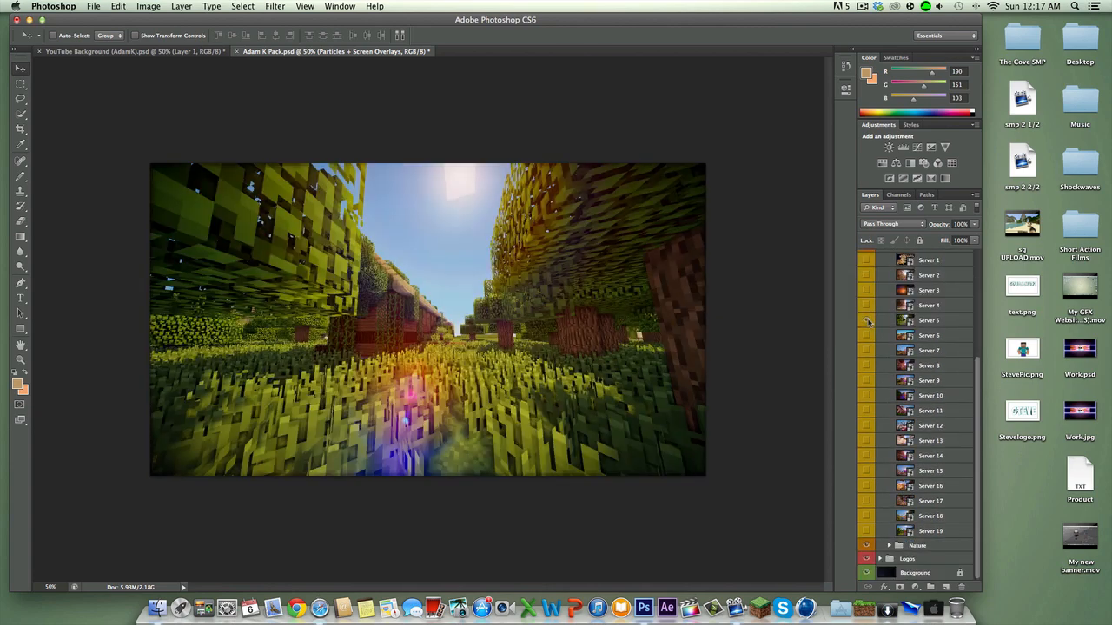
left_click(866, 322)
left_click(867, 335)
left_click(867, 337)
left_click(867, 337)
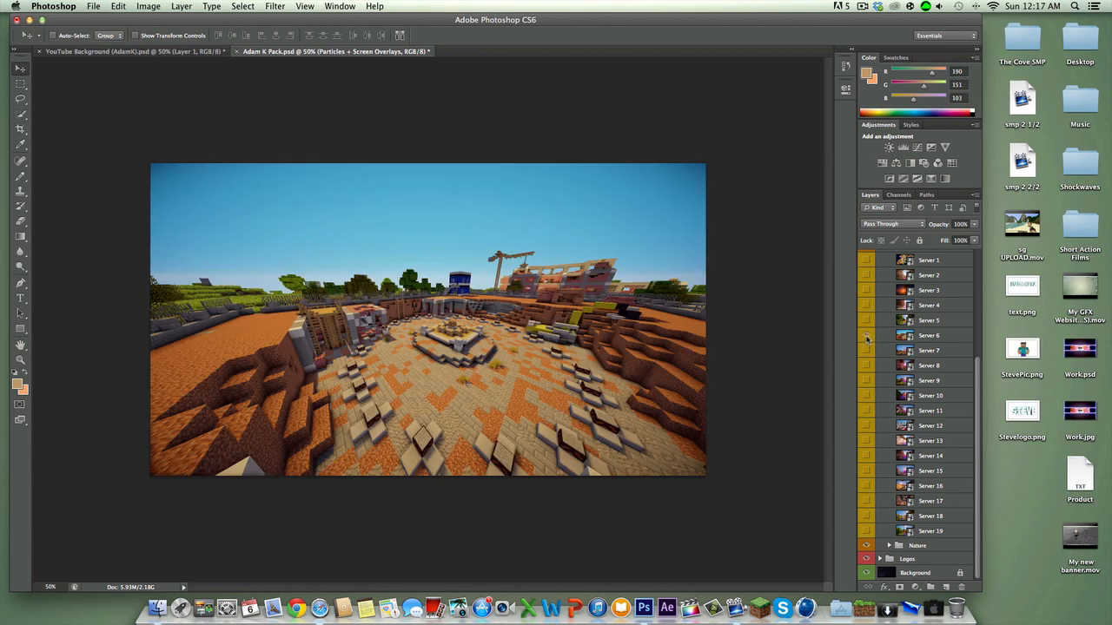
left_click(867, 336)
Duplicate the Server 6 layer from Adam K Pack.psd into YouTube Background (AdamK).psd.
right_click(903, 337)
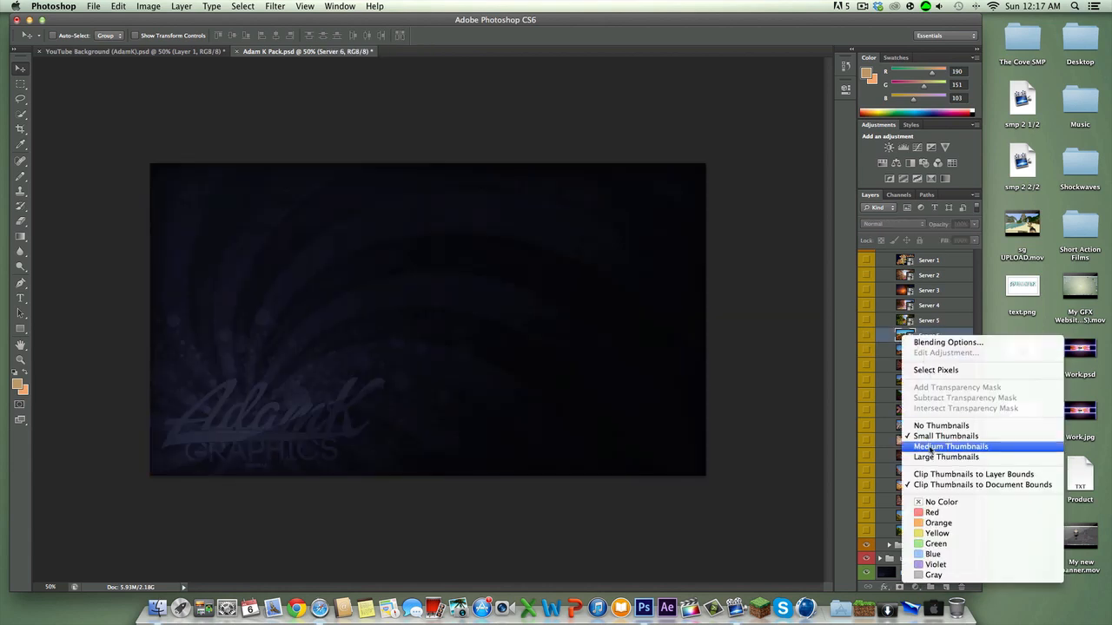
left_click(830, 319)
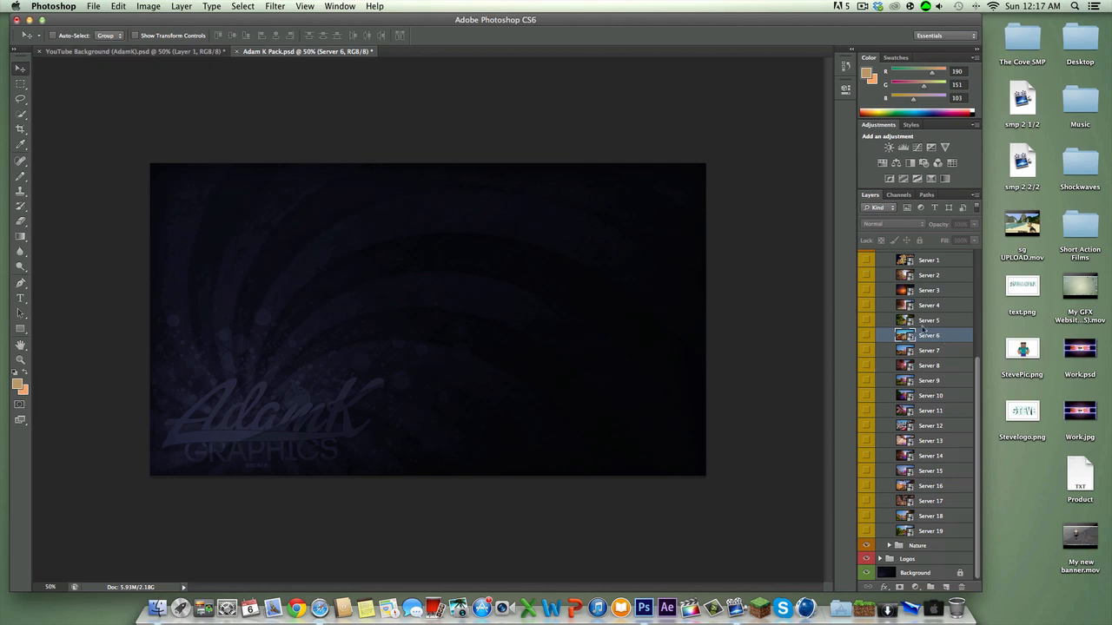
left_click(193, 51)
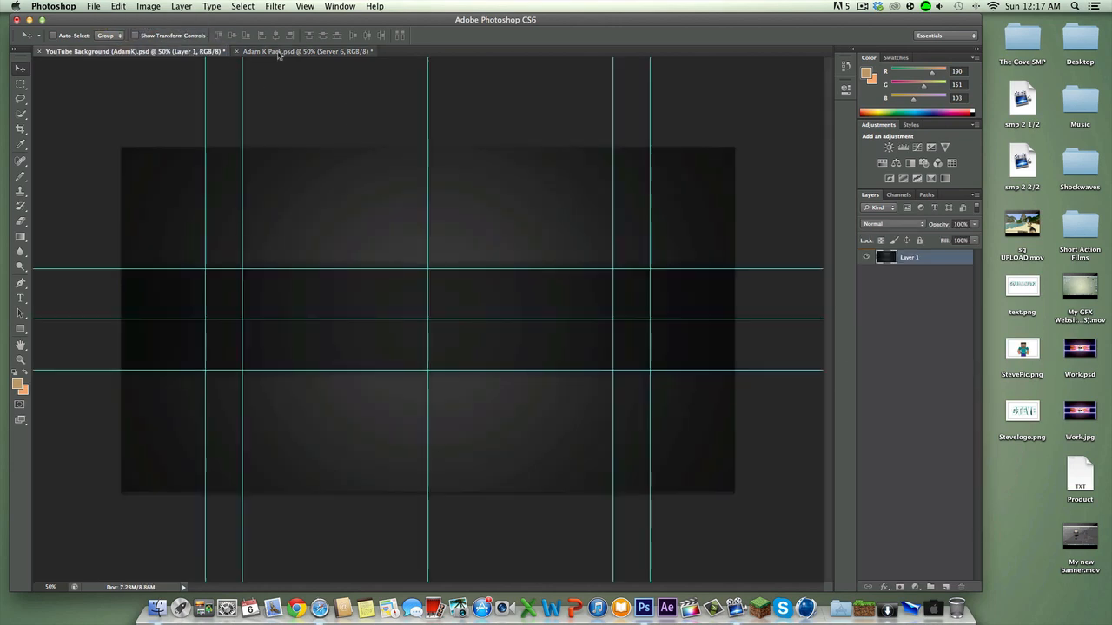
left_click(278, 52)
right_click(961, 495)
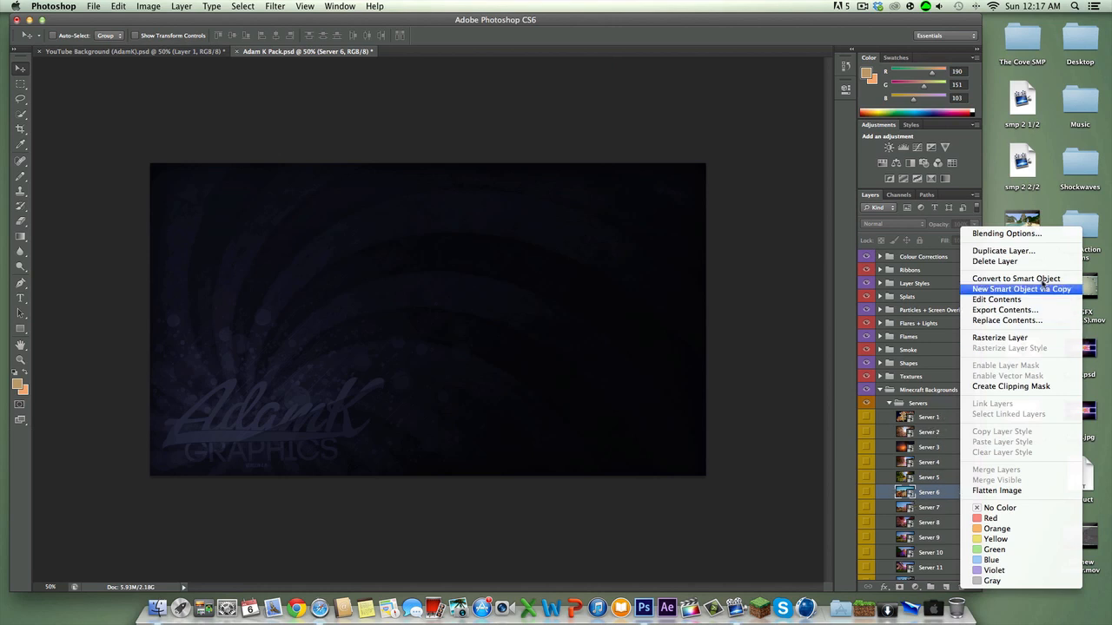
left_click(1003, 251)
left_click(579, 306)
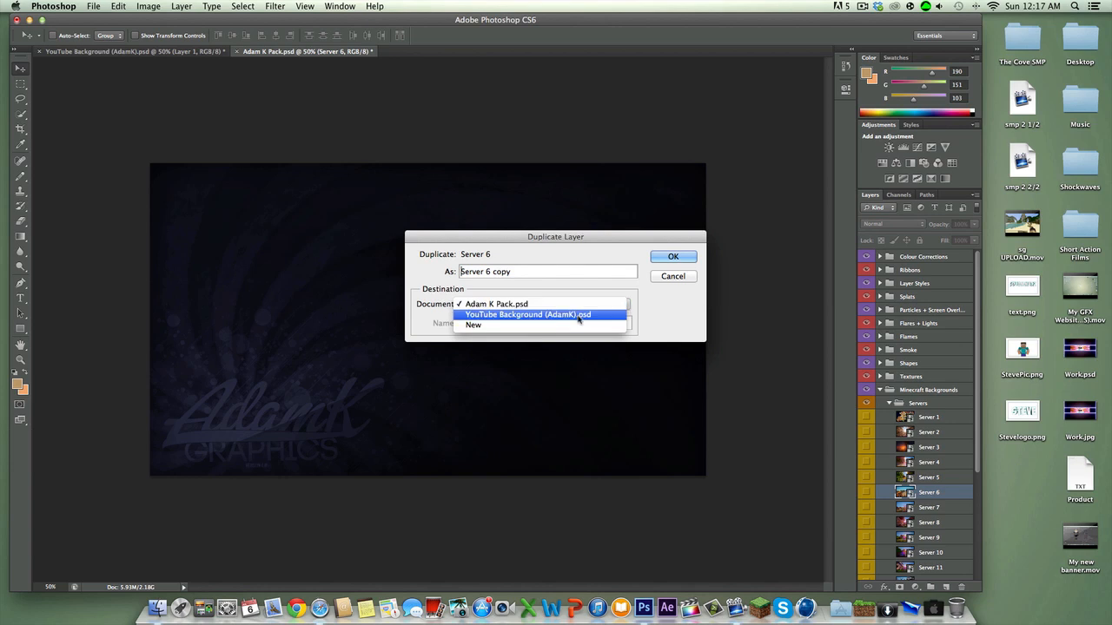
left_click(583, 315)
left_click(675, 255)
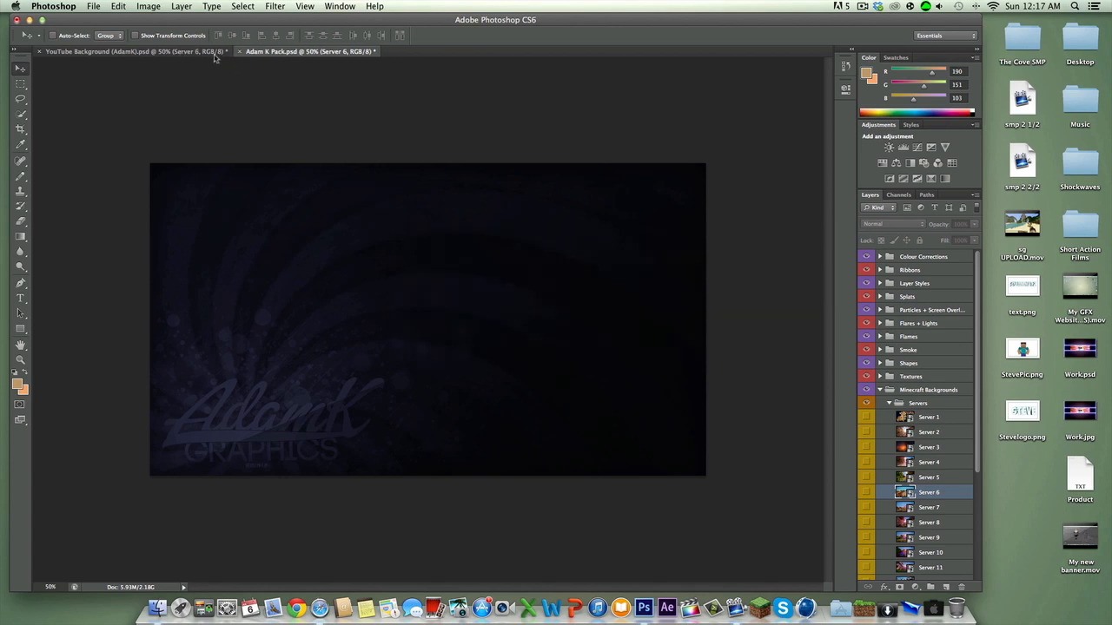
Make the duplicated Server 6 layer visible in the YouTube background document and centre it on the canvas.
left_click(217, 51)
left_click(867, 258)
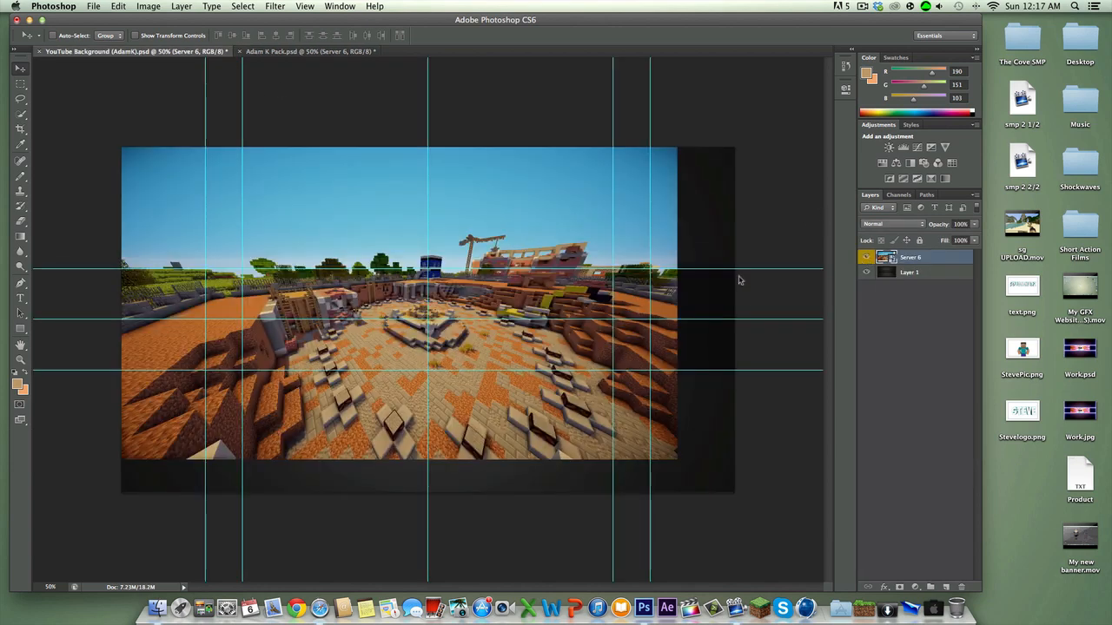
left_click_drag(466, 405, 495, 422)
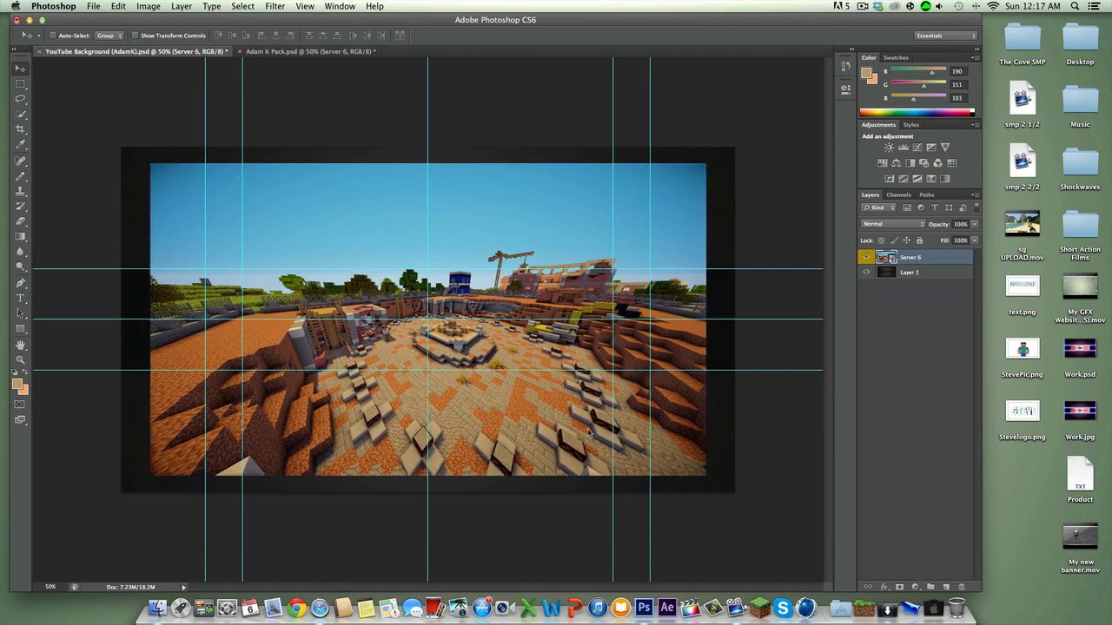
left_click(867, 258)
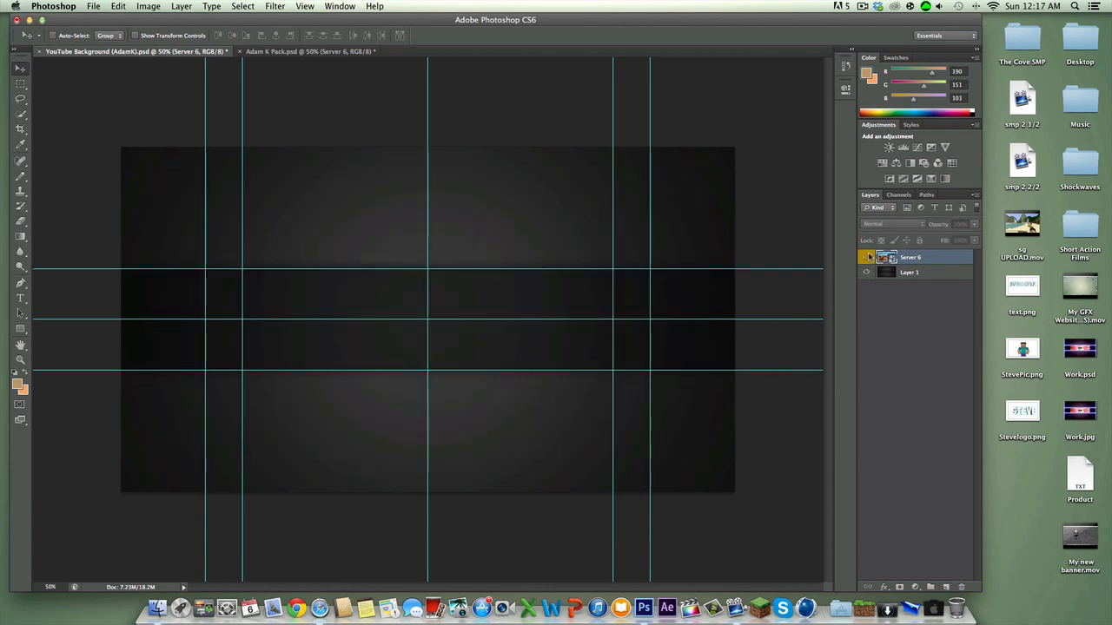
left_click(867, 258)
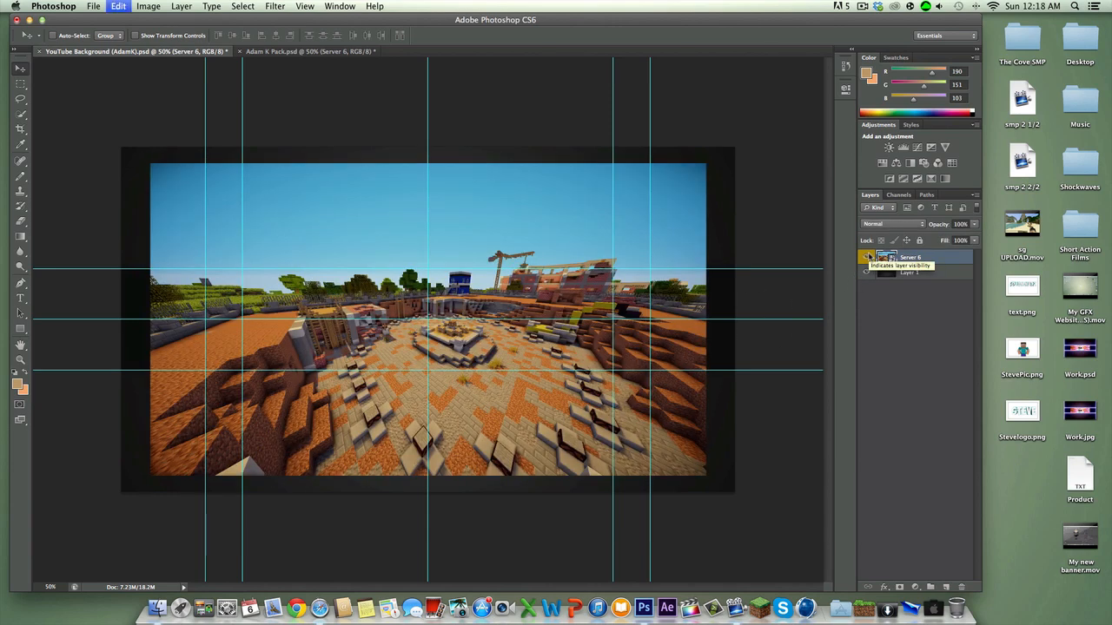
Scale the Server 6 image to about 55% to span the canvas width, and shift it upward, leaving a dark strip below.
key("super+t")
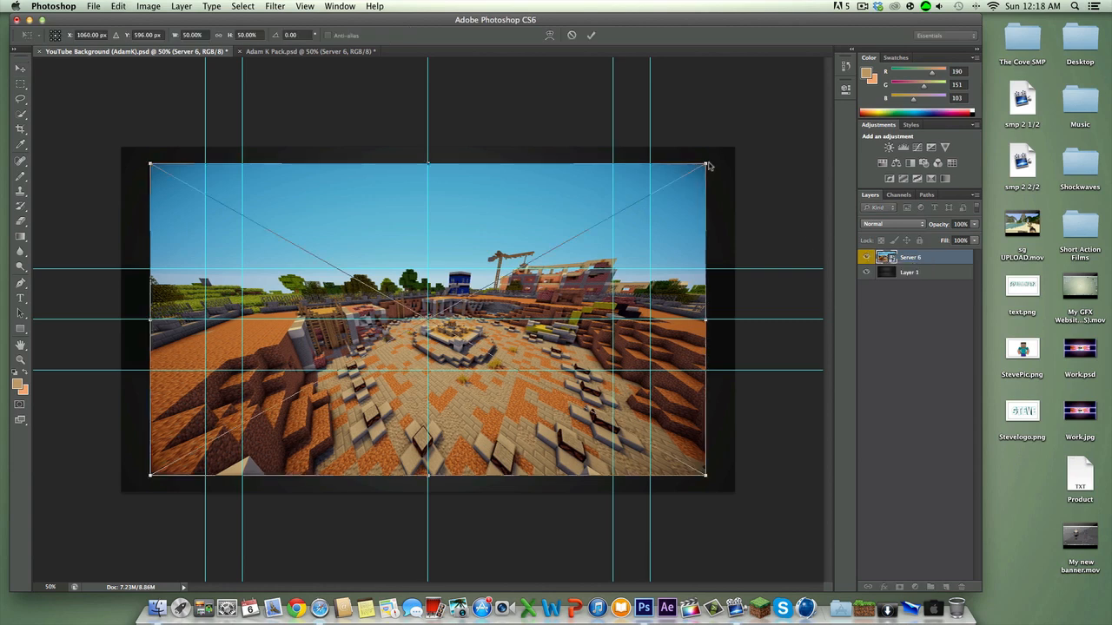
left_click_drag(708, 165, 740, 157)
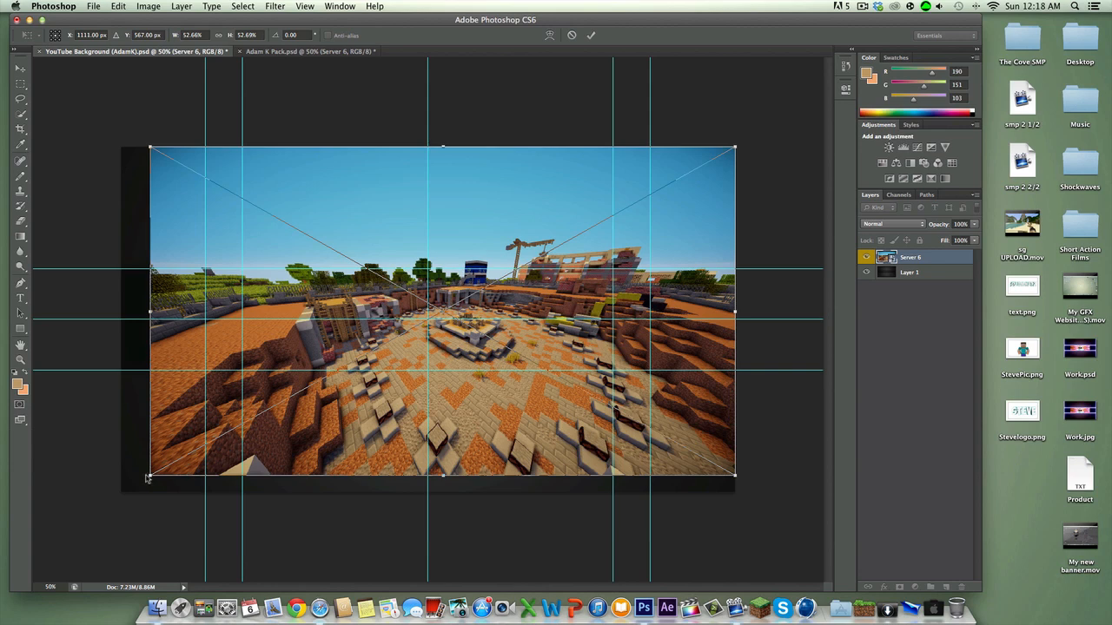
left_click_drag(148, 477, 124, 490)
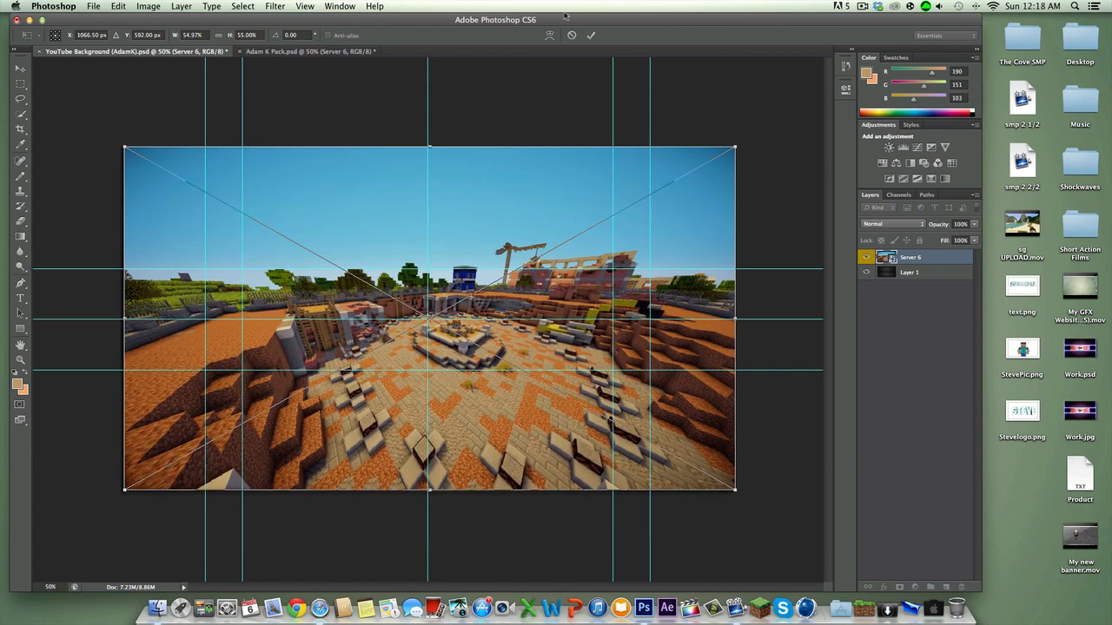
mouse_move(501, 350)
left_mouse_down()
mouse_move(488, 347)
mouse_move(500, 349)
left_mouse_up()
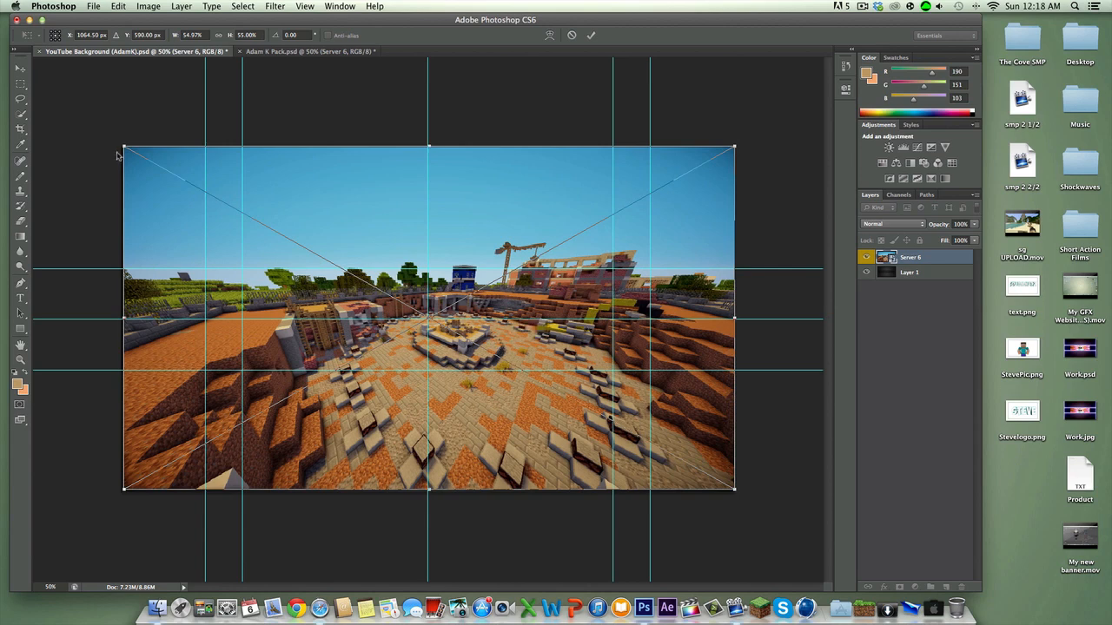
left_click(590, 35)
left_click_drag(518, 377, 519, 368)
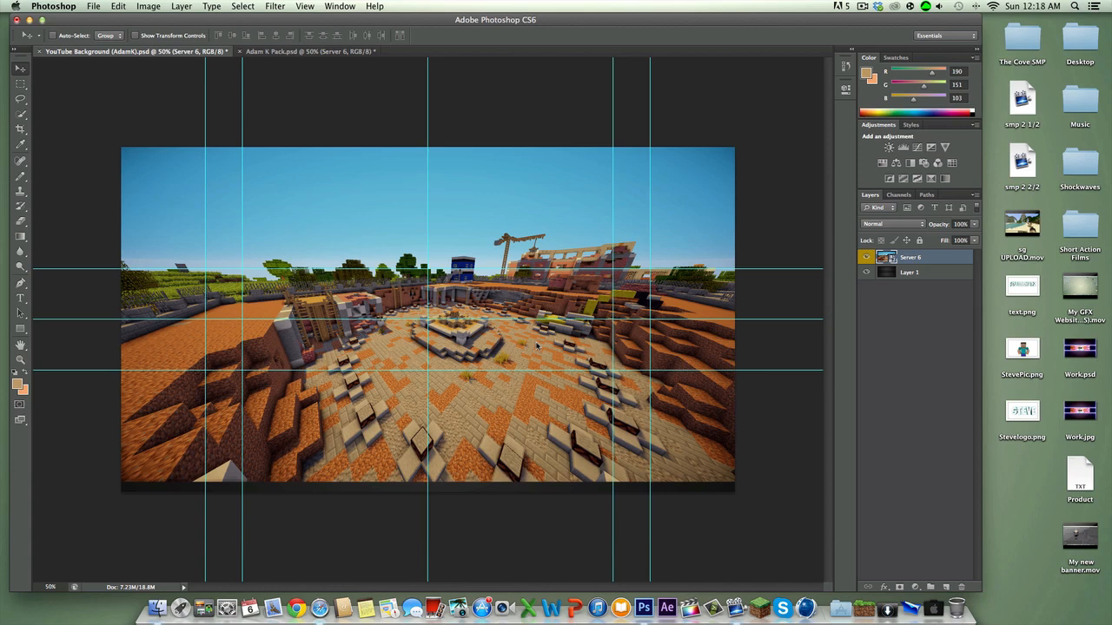
left_click_drag(537, 346, 540, 324)
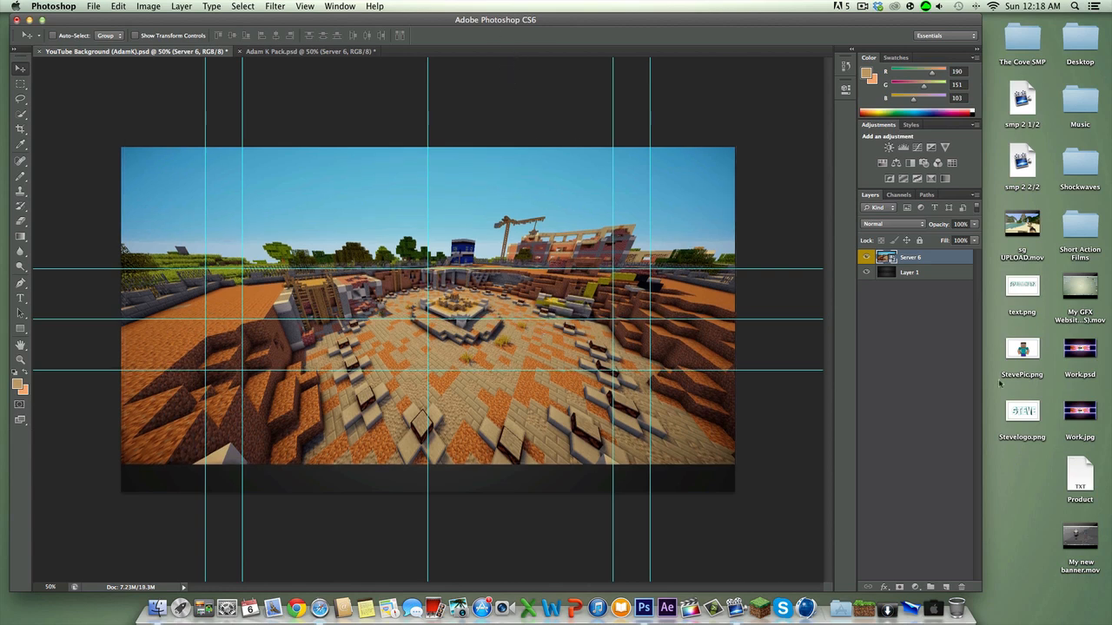
Place StevePic.png from the desktop as a new layer above Server 6 in the YouTube background document.
left_click(933, 377)
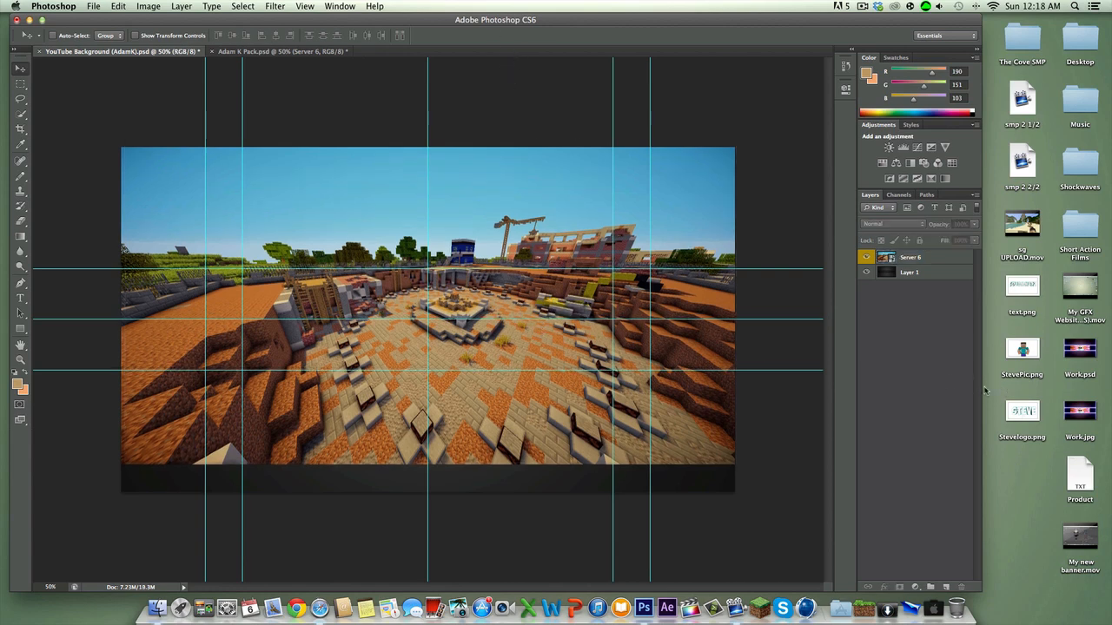
left_click_drag(985, 391, 908, 382)
left_click(1022, 352)
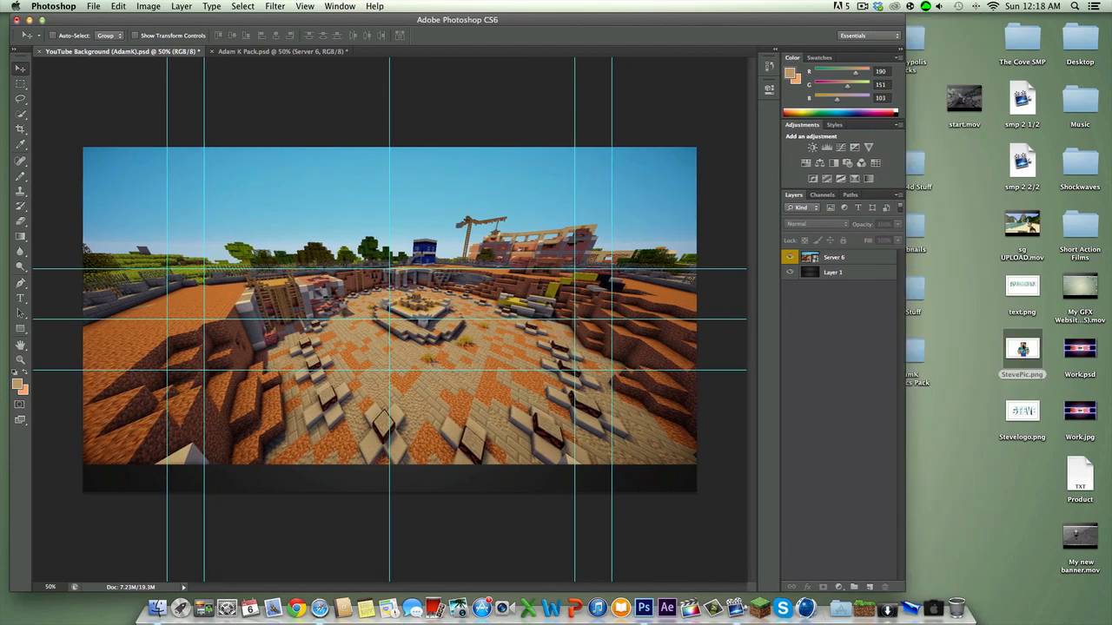
left_click_drag(433, 366, 535, 417)
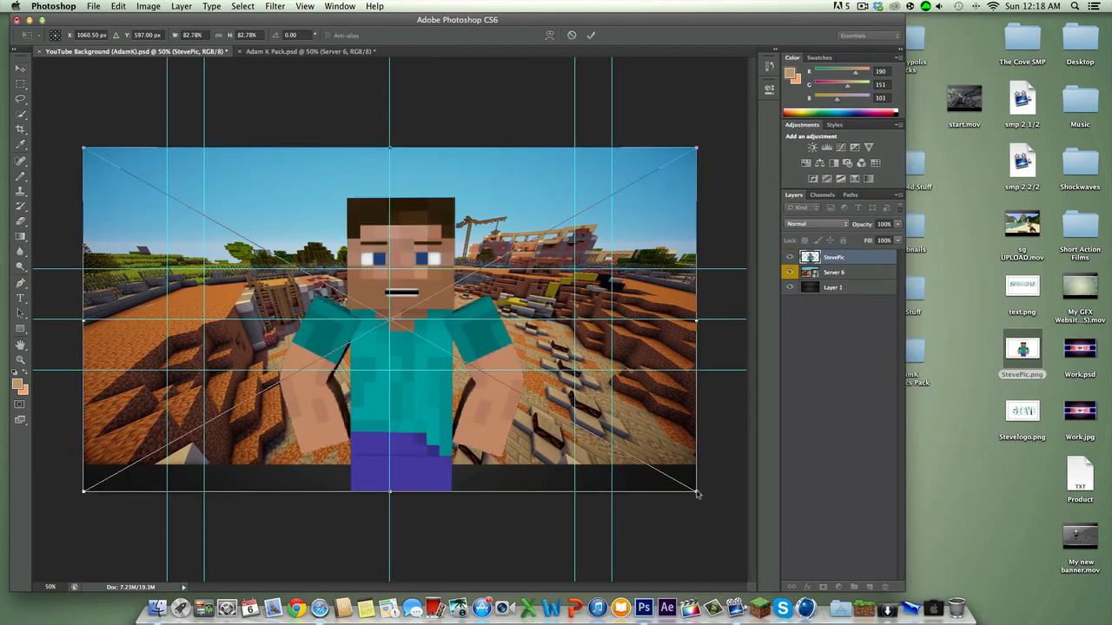
Scale the Steve character to about 28% and fit him at the canvas centre between the upper and lower horizontal guides.
left_click_drag(676, 481, 480, 317, "shift")
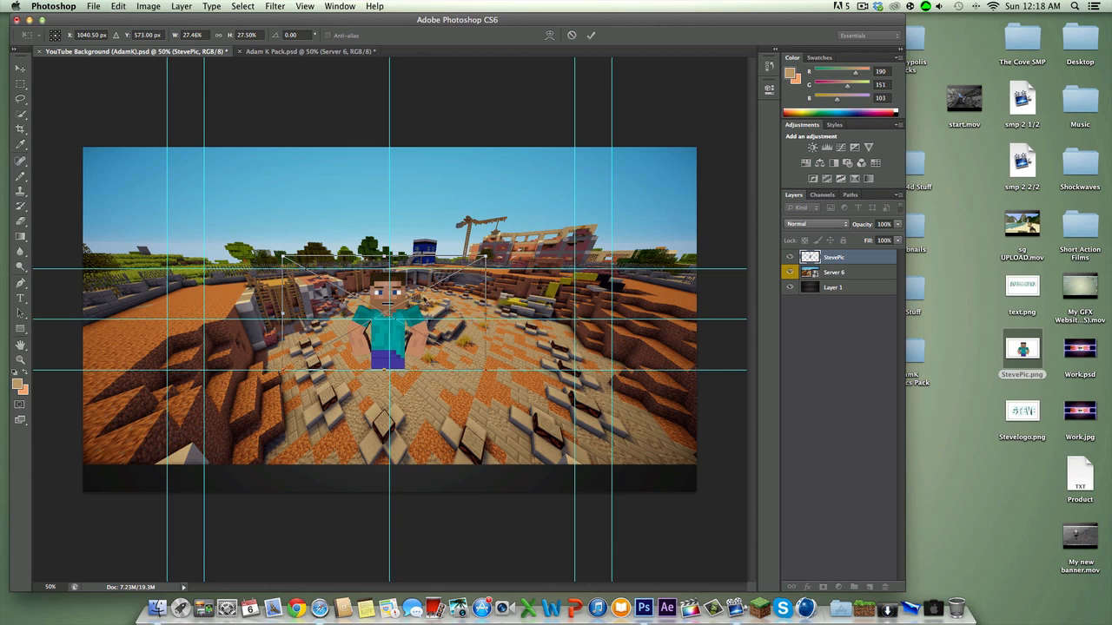
left_click_drag(425, 298, 425, 297)
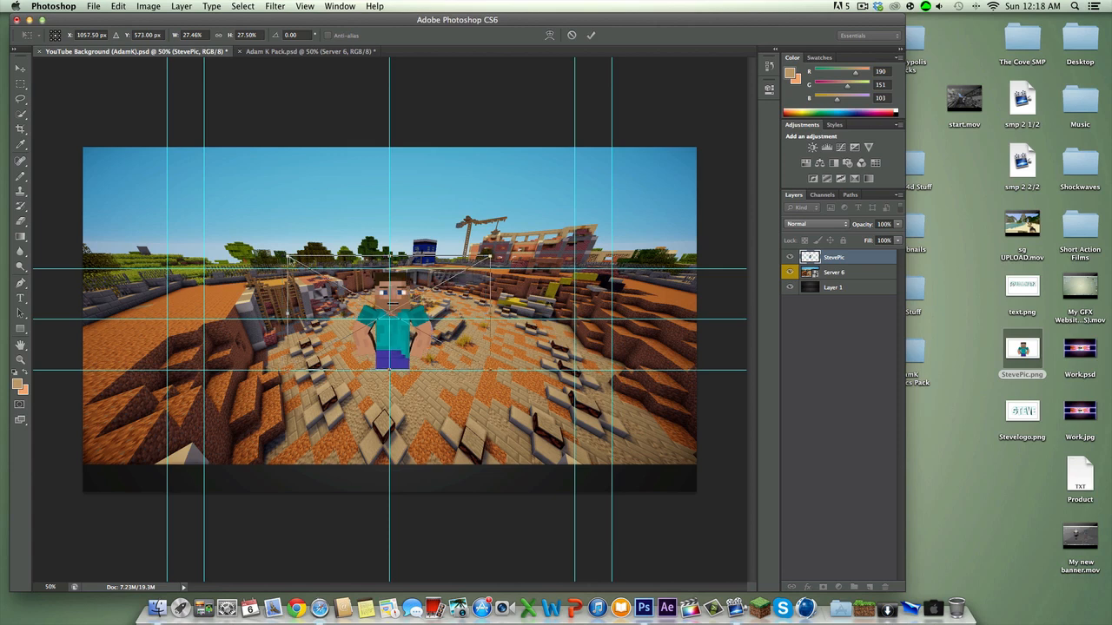
left_click_drag(289, 258, 284, 257)
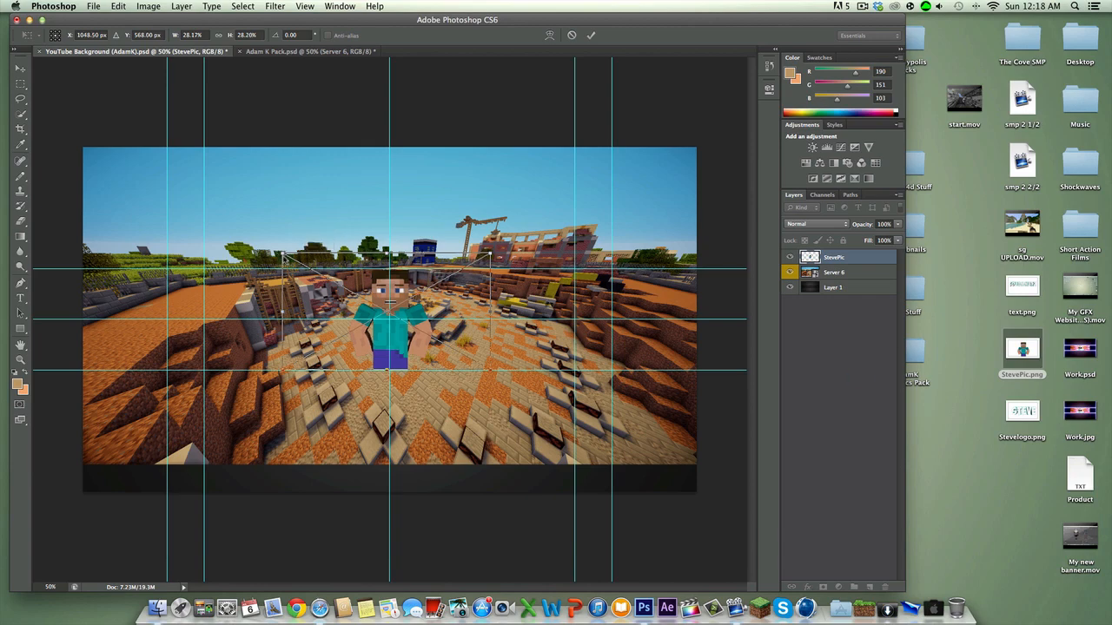
left_click(591, 35)
Shift the Steve character slightly downward to Y 576 px so his legs extend just past the lower guide.
key("super+equal")
key("super+equal")
key("super+equal")
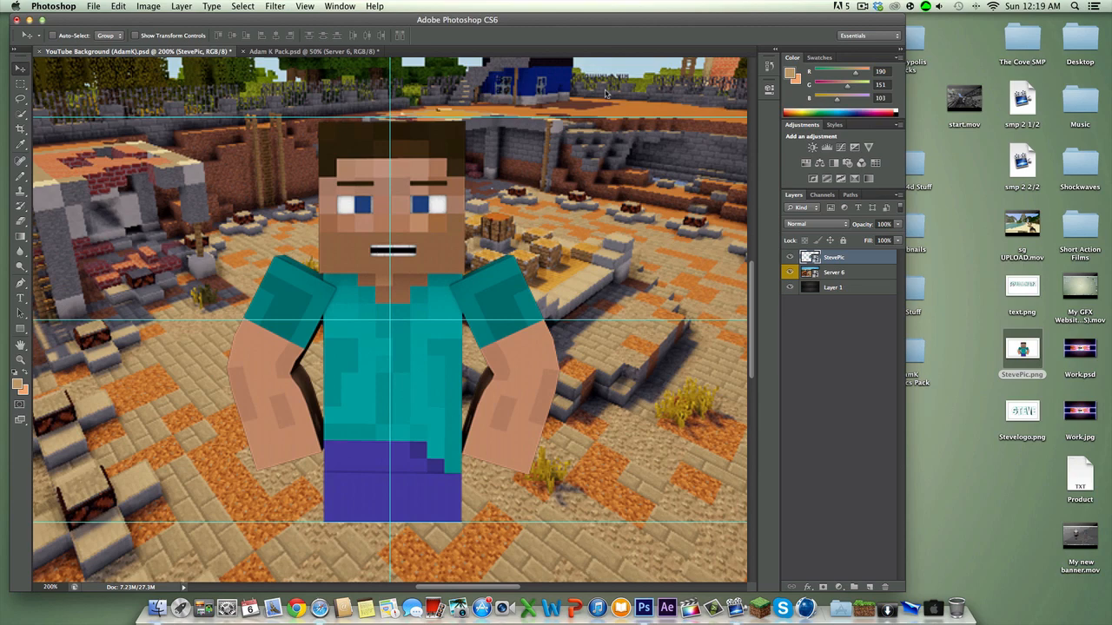
key("super+minus")
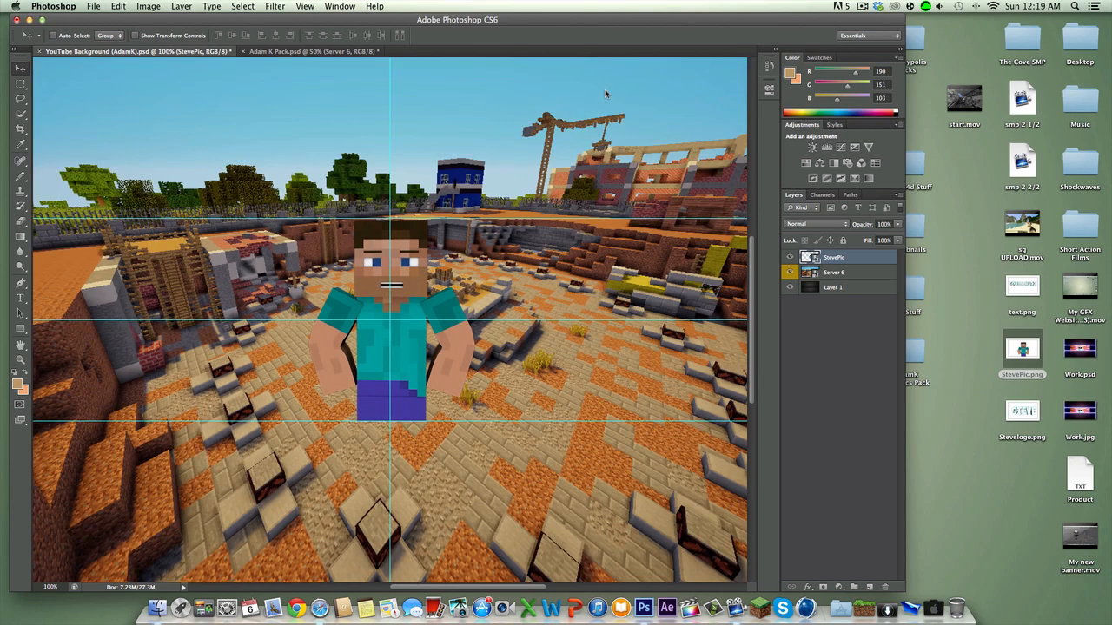
key("super+t")
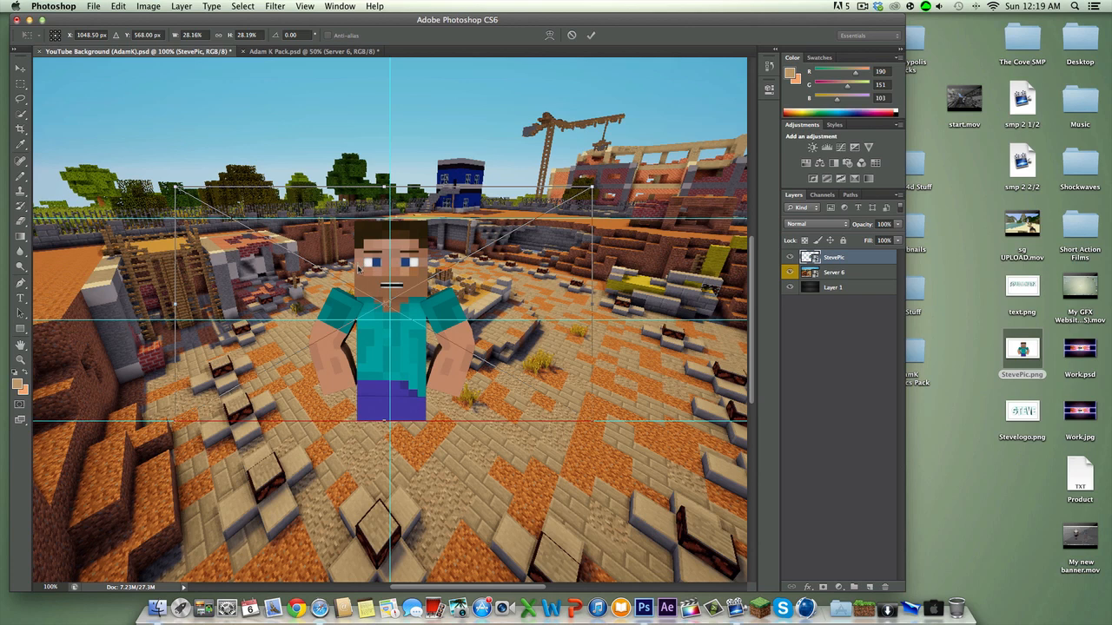
left_click_drag(358, 267, 358, 270)
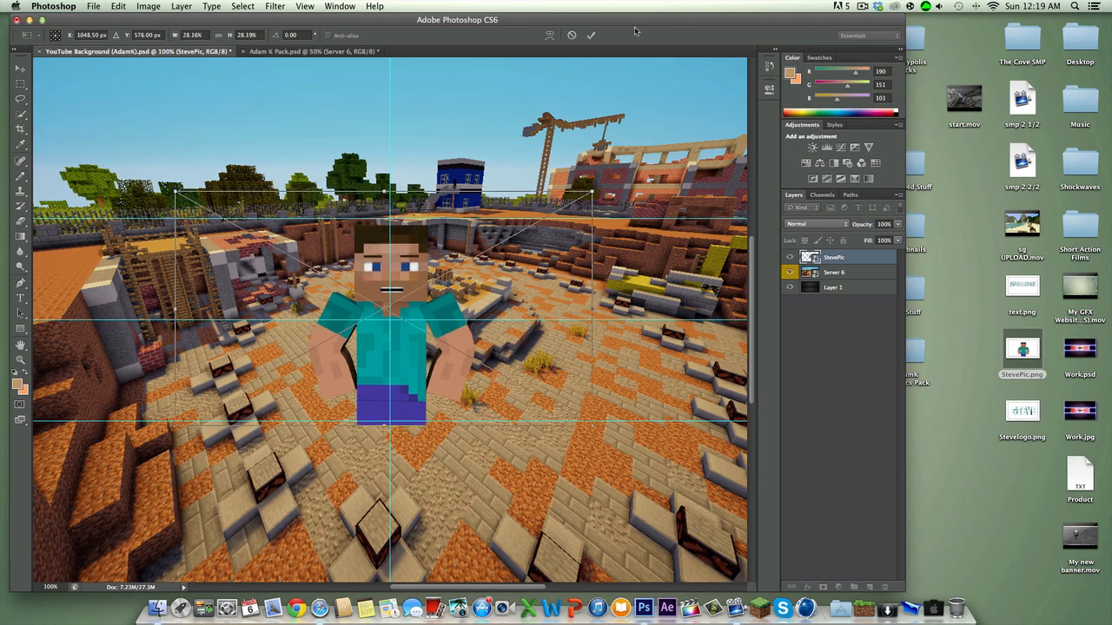
left_click(590, 36)
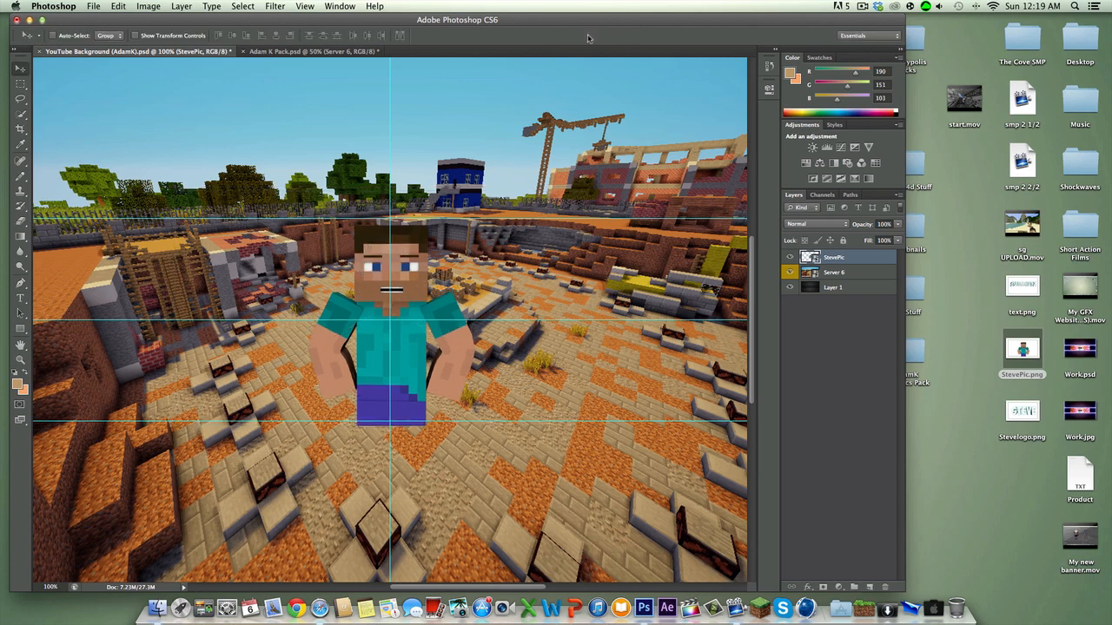
Place Stevelogo.png from the desktop as a new layer above StevePic.
left_click(1028, 420)
key("super+minus")
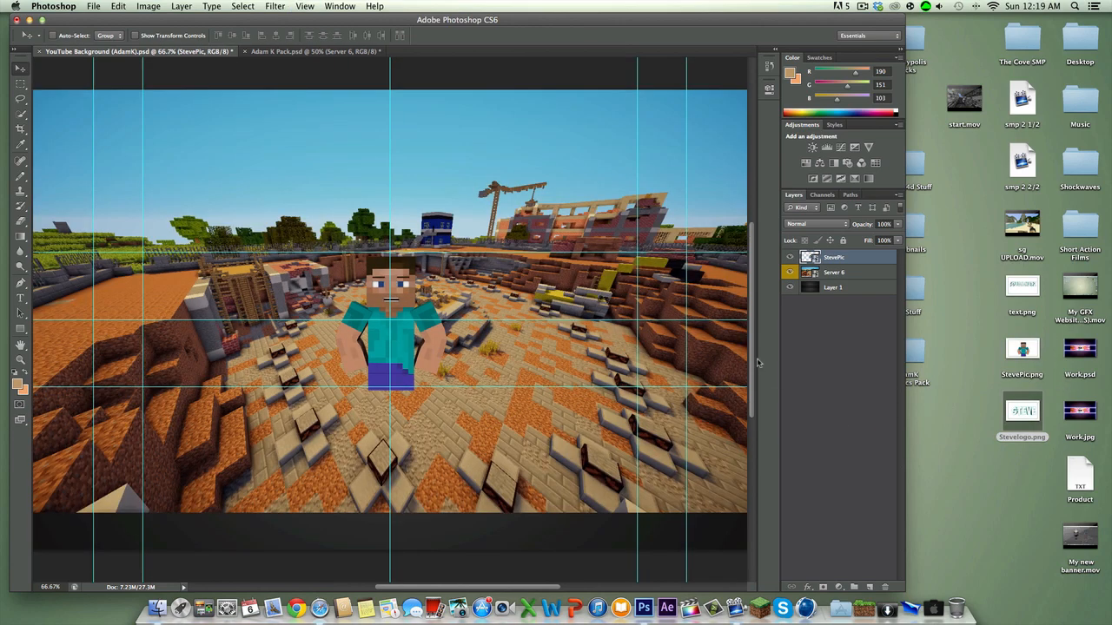
key("super+minus")
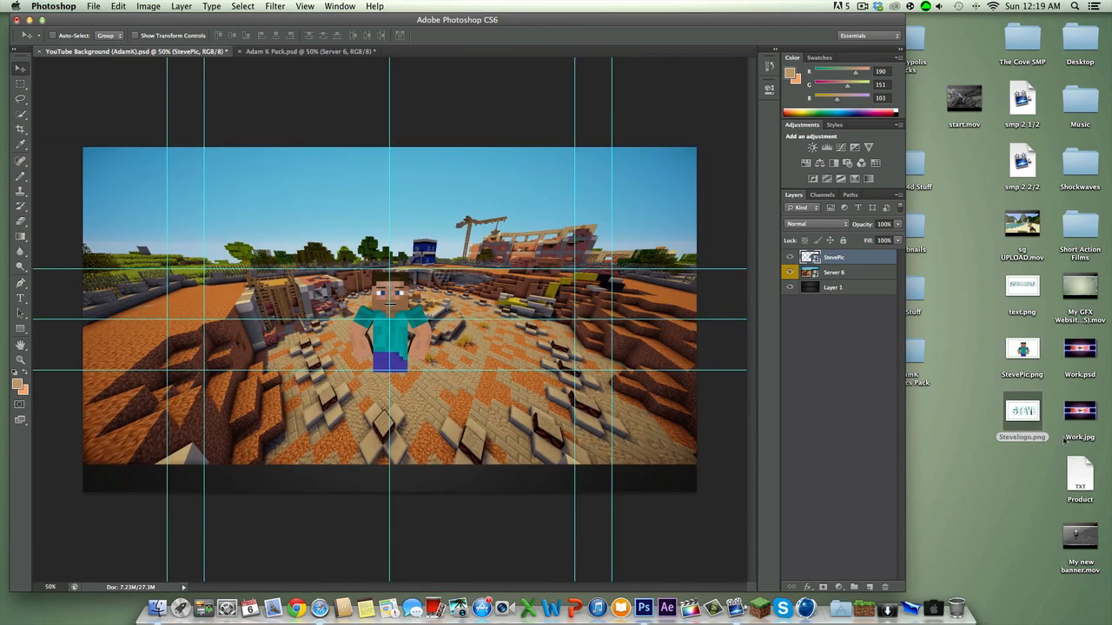
left_click_drag(1035, 421, 417, 401)
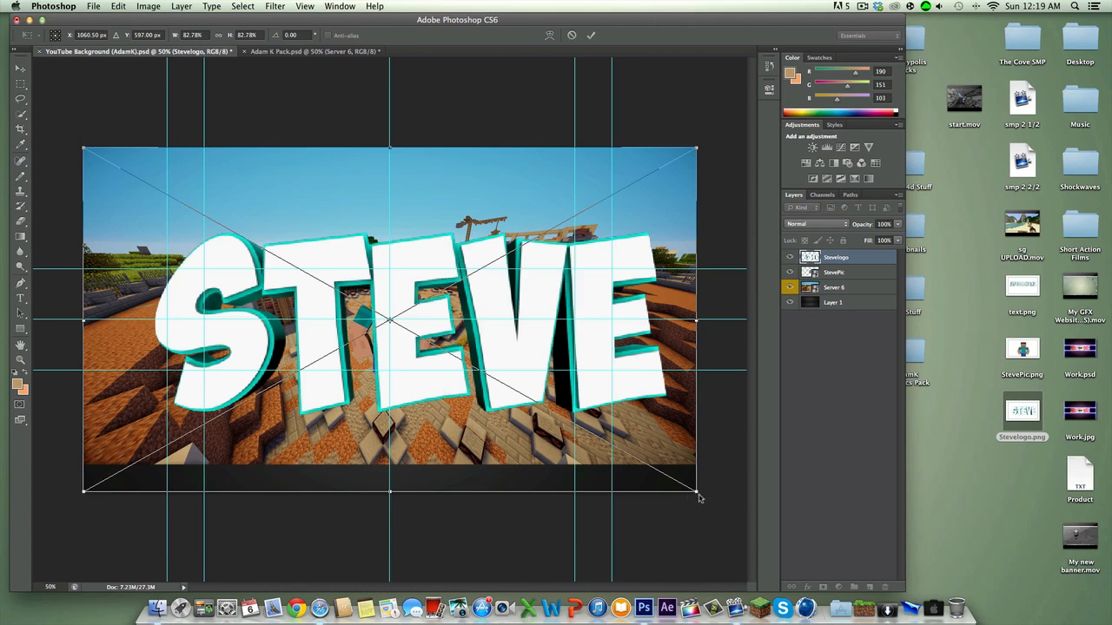
Scale the STEVE logo to about 18% and position it over the character's lower body, just above the lower guide.
left_click_drag(700, 497, 291, 205)
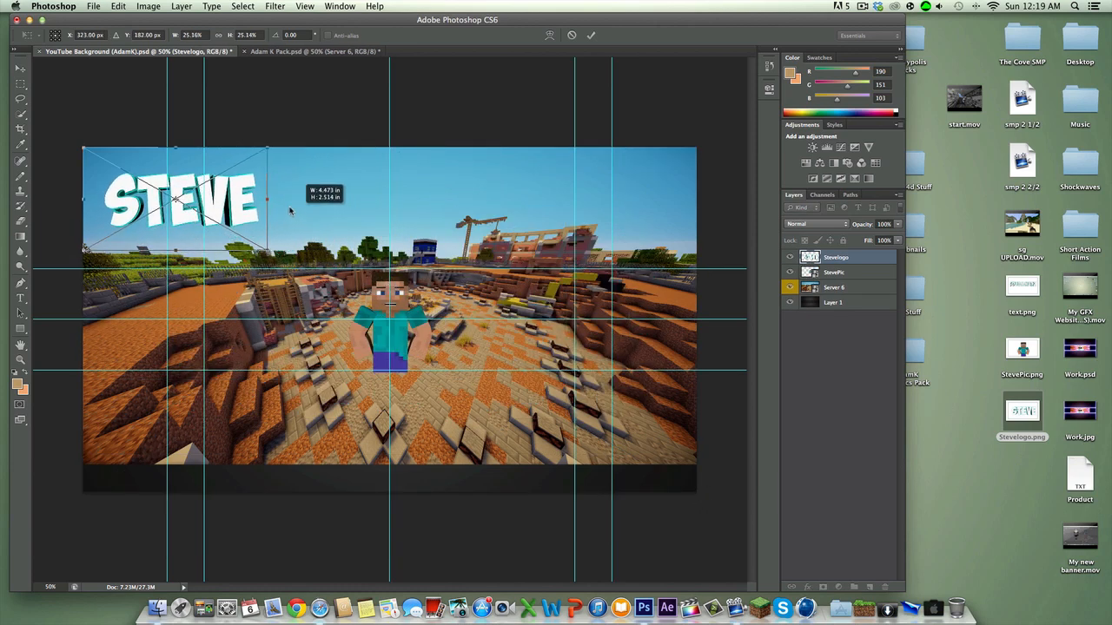
left_click_drag(217, 199, 415, 342)
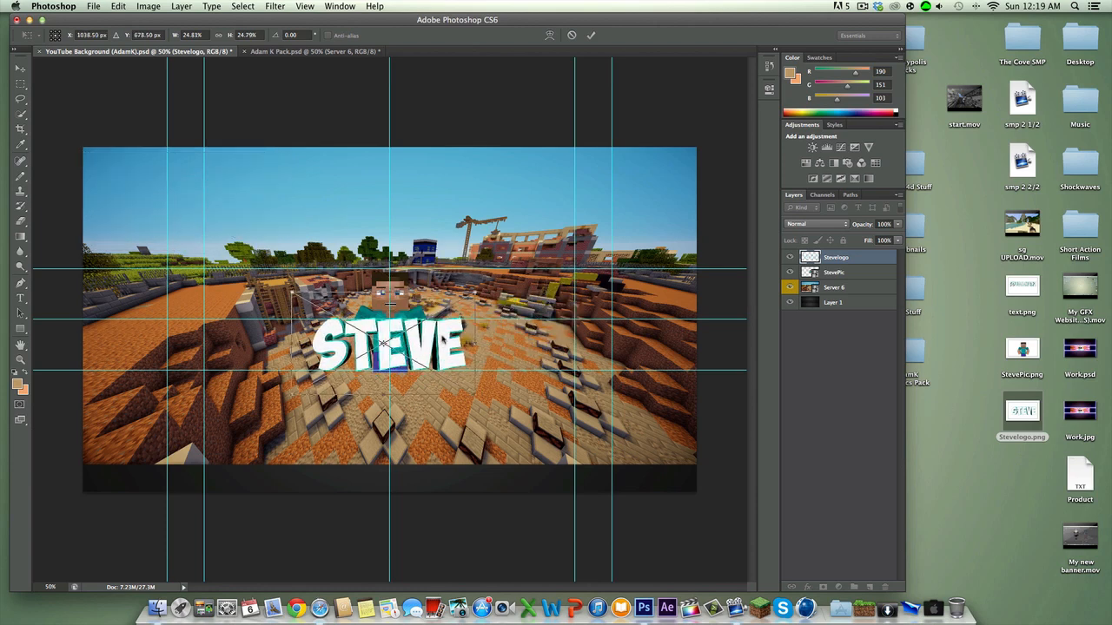
left_click_drag(475, 394, 437, 372)
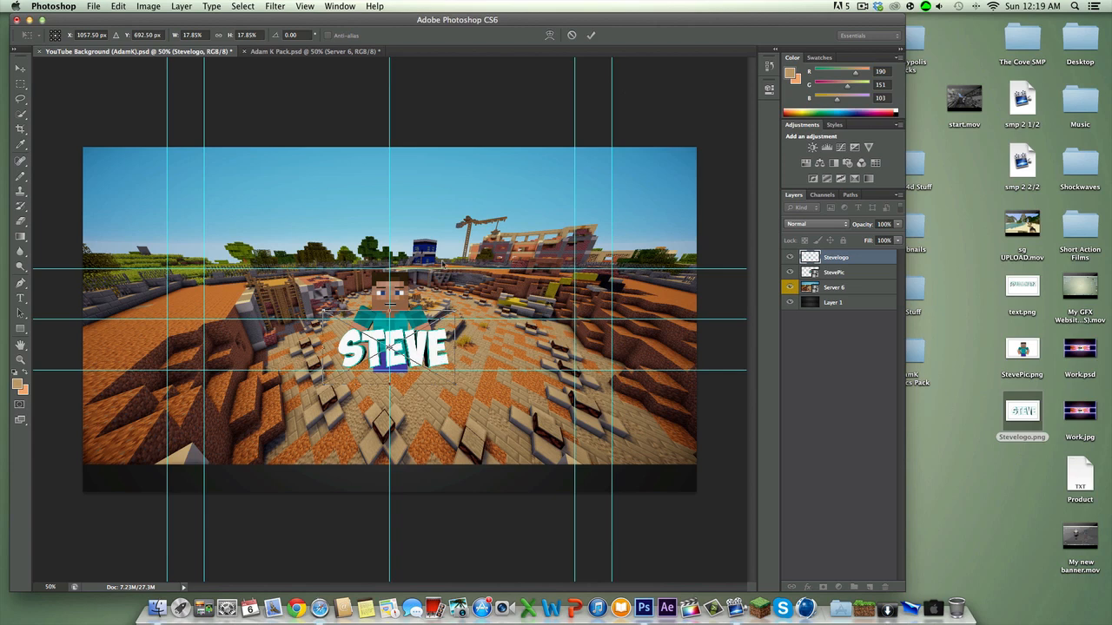
left_click_drag(392, 348, 421, 351)
left_click(590, 35)
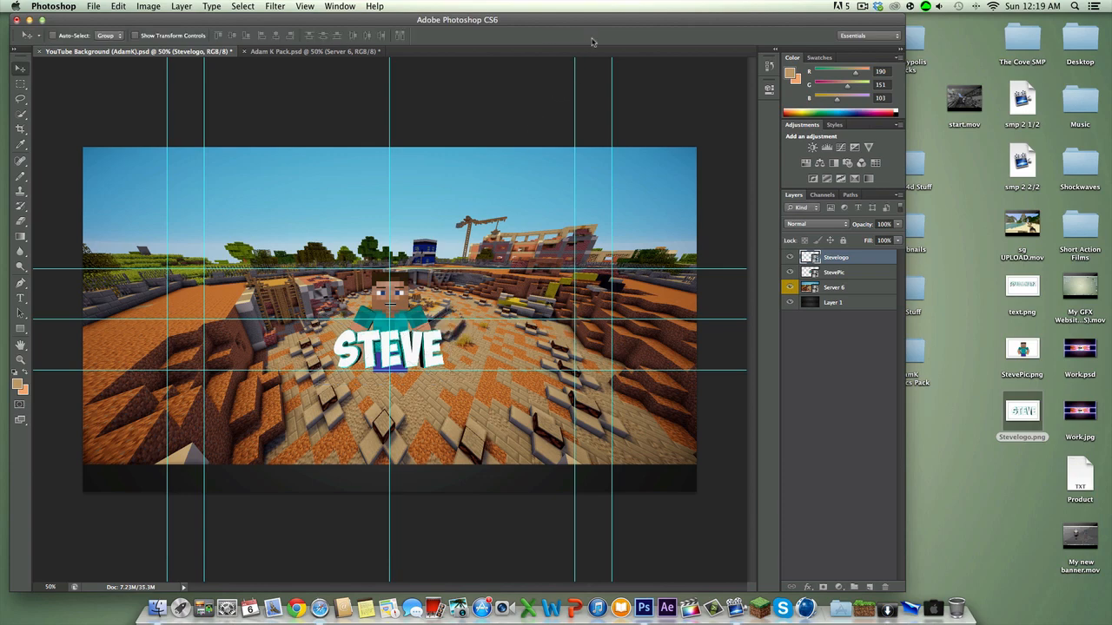
Add a black-to-white linear Gradient Overlay at 21% opacity to the Stevelogo layer.
key("super+plus")
key("super+plus")
key("super+plus")
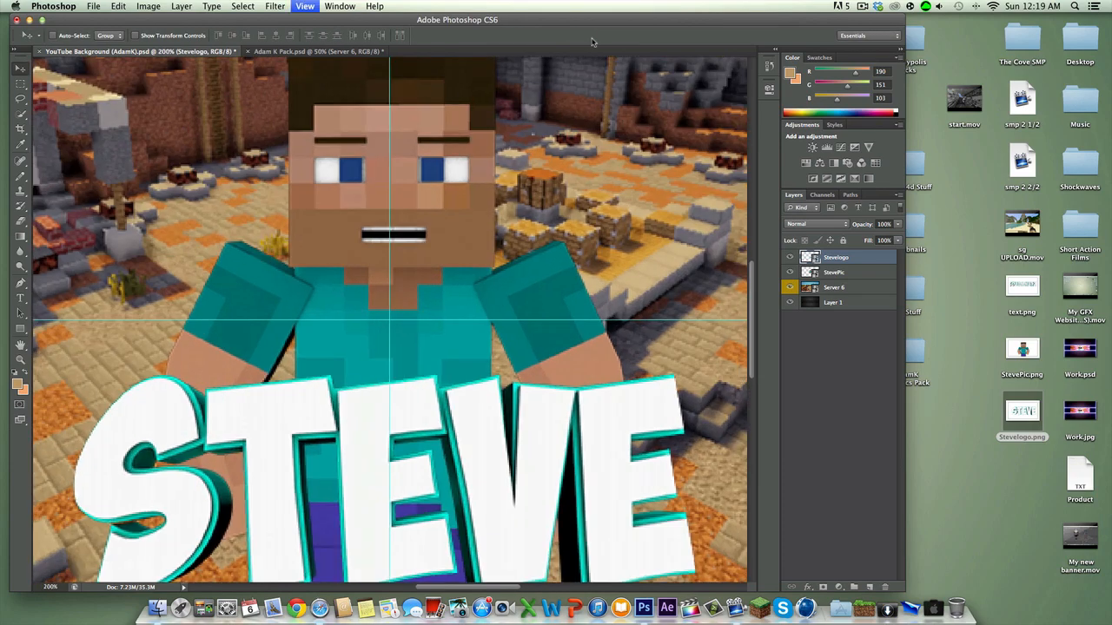
key("super+minus")
scroll(627, 94, "down", 5)
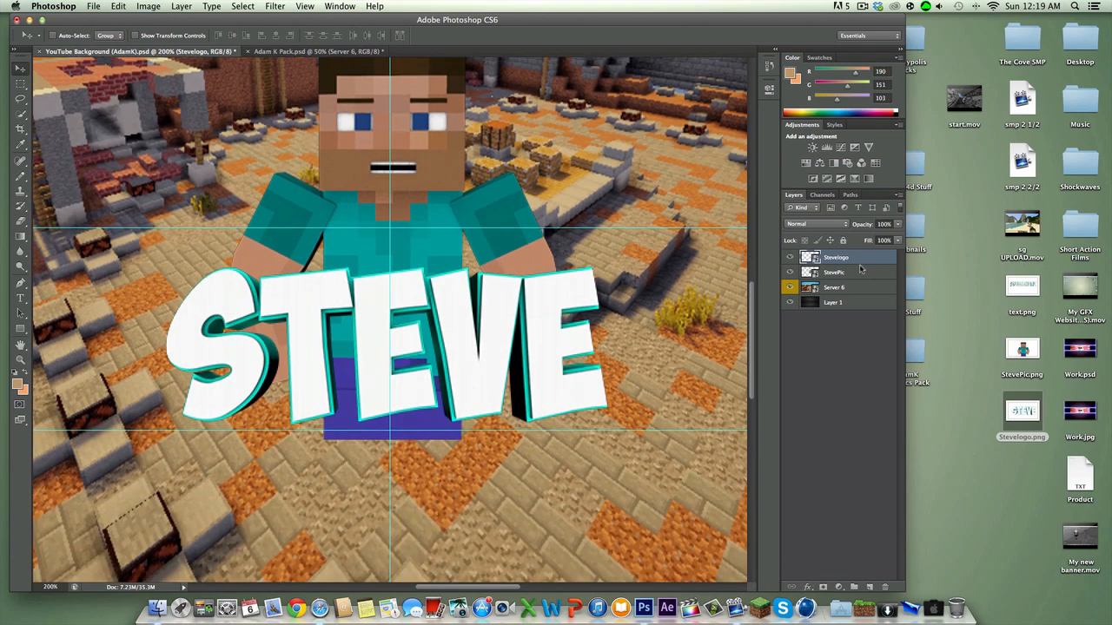
right_click(856, 265)
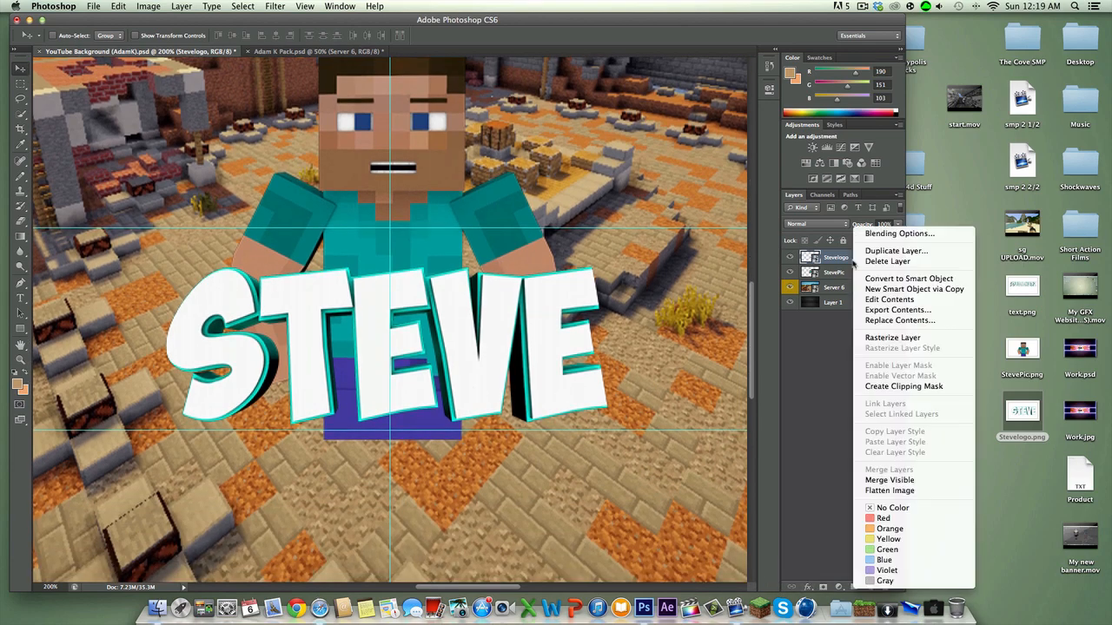
left_click(881, 232)
left_click(863, 6)
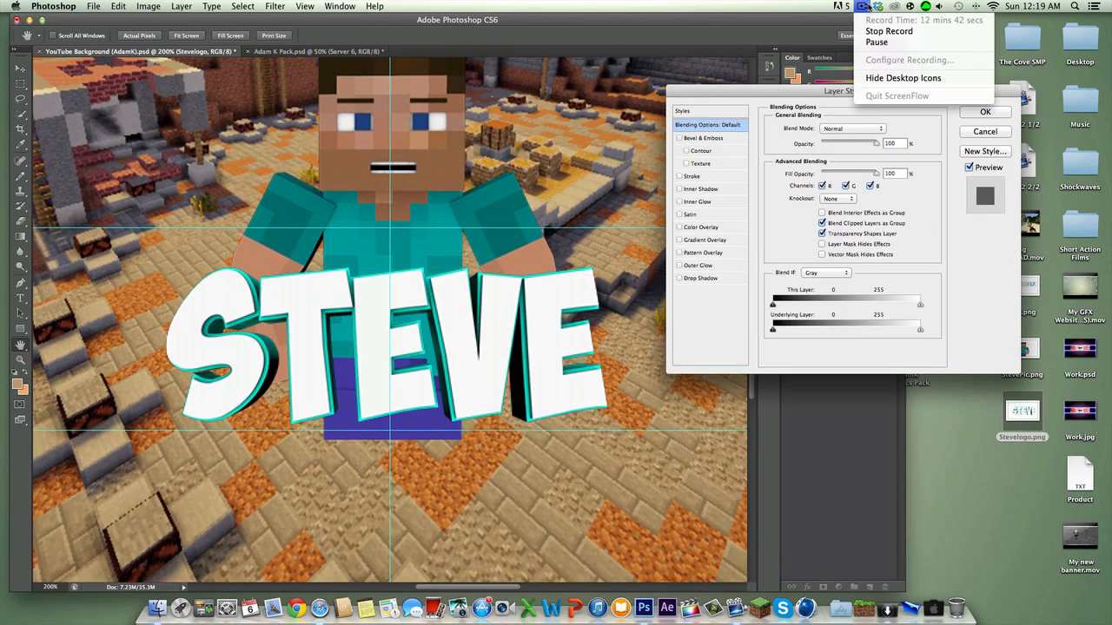
left_click(840, 33)
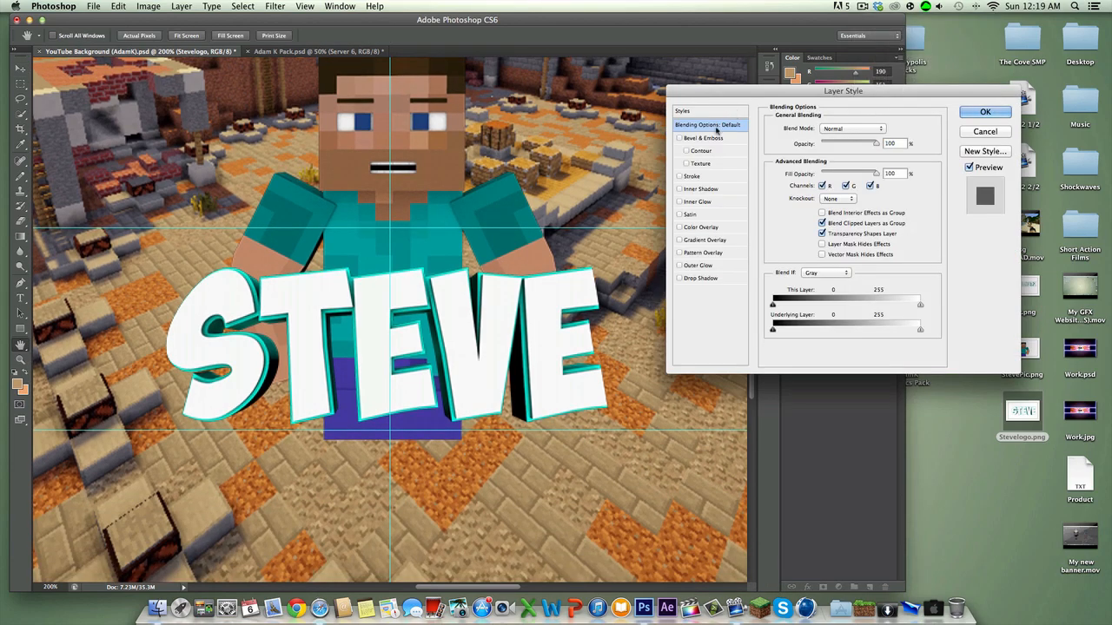
left_click(681, 240)
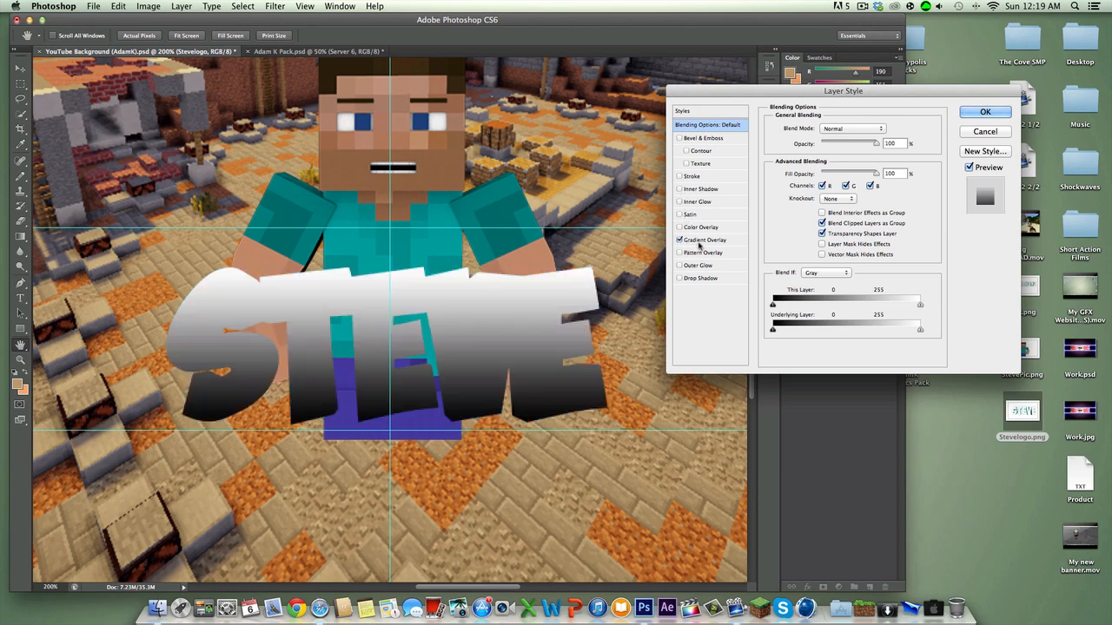
left_click(723, 240)
left_click_drag(869, 143, 831, 142)
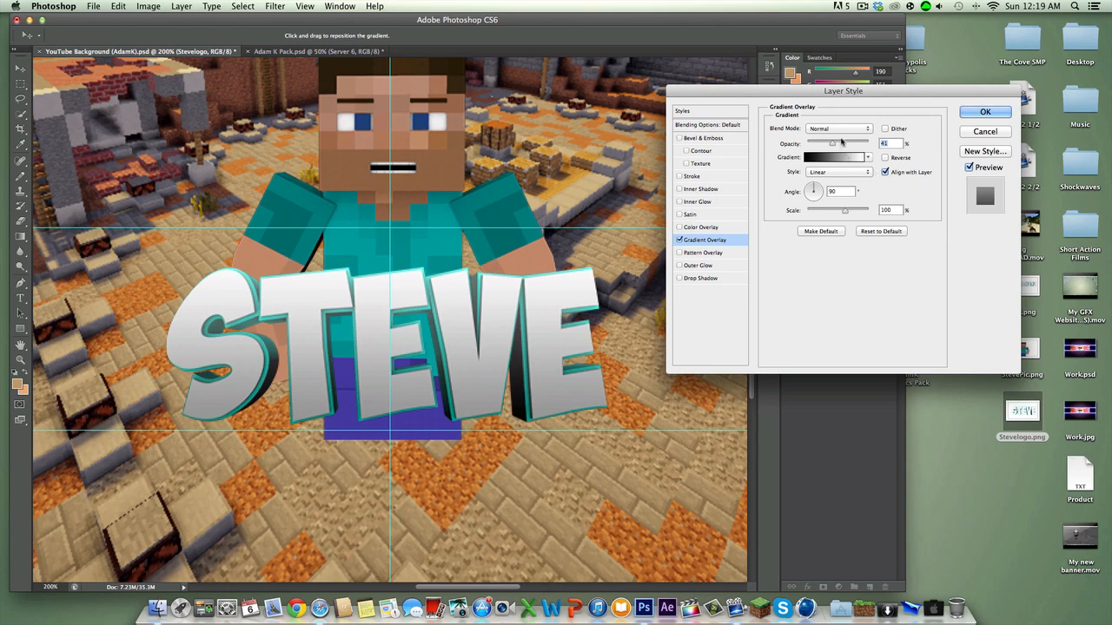
left_click_drag(845, 139, 819, 145)
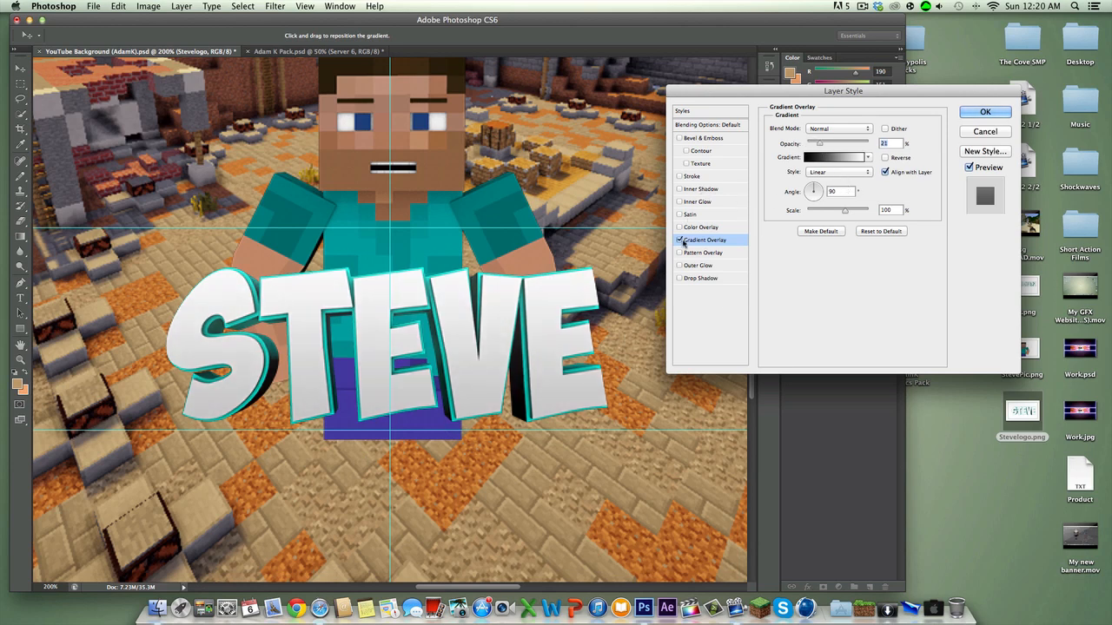
Add a Pattern Overlay to the Stevelogo layer with the zebra-stripe pattern at 23% opacity.
left_click(680, 251)
left_click(696, 253)
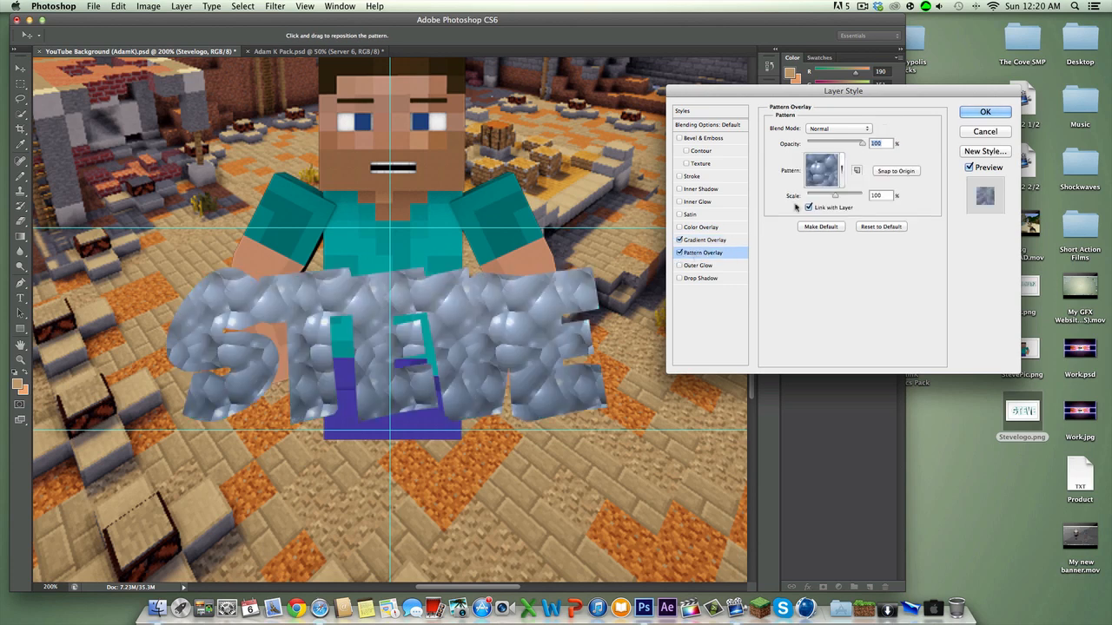
left_click_drag(839, 142, 820, 144)
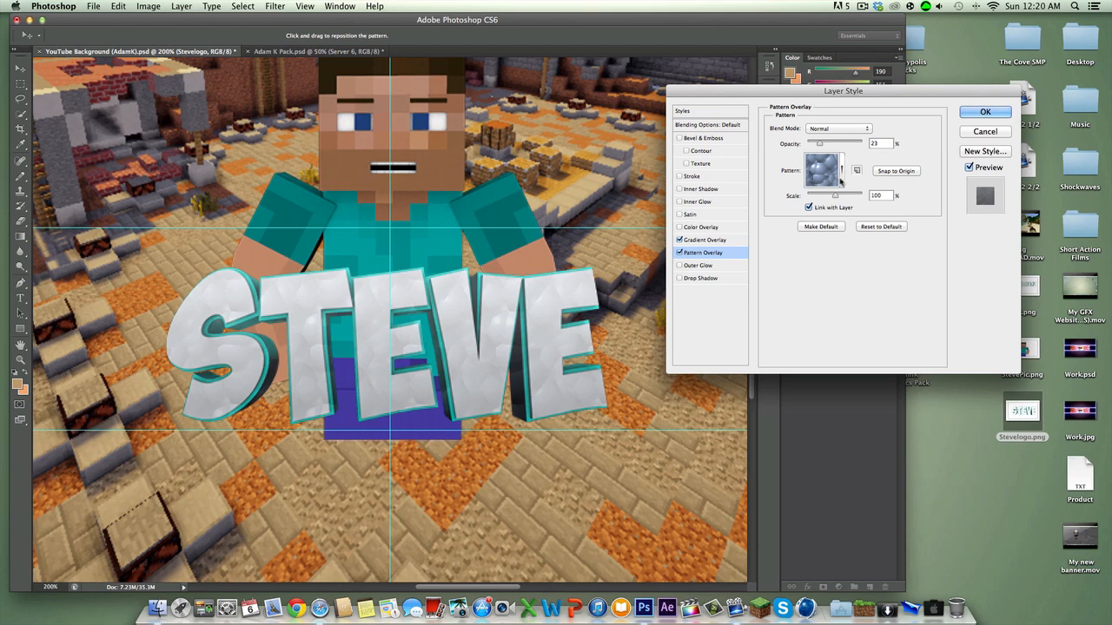
left_click(841, 177)
left_click(824, 205)
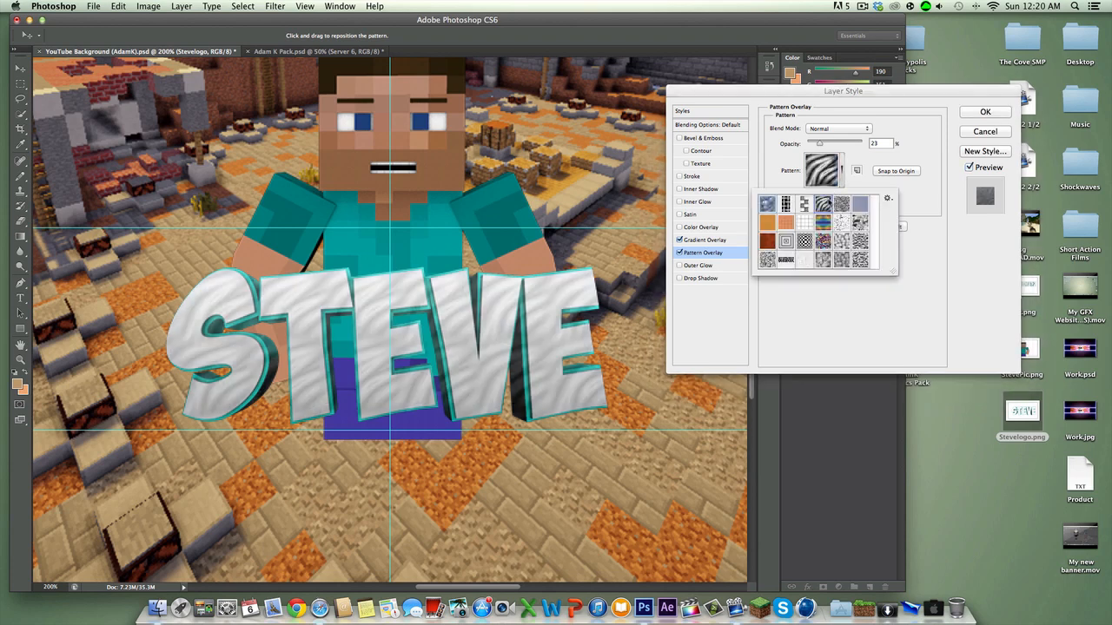
left_click(909, 271)
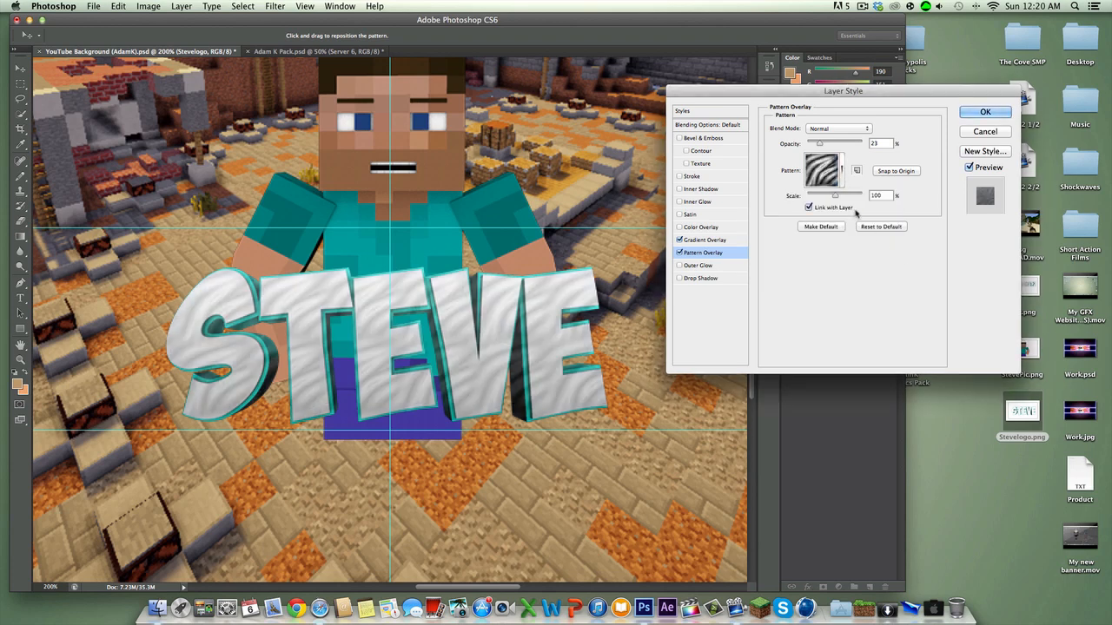
Set the logo's Pattern Overlay scale to 748% and its opacity to about 15%, and apply the layer style.
left_click_drag(843, 197, 855, 195)
left_click_drag(819, 146, 814, 146)
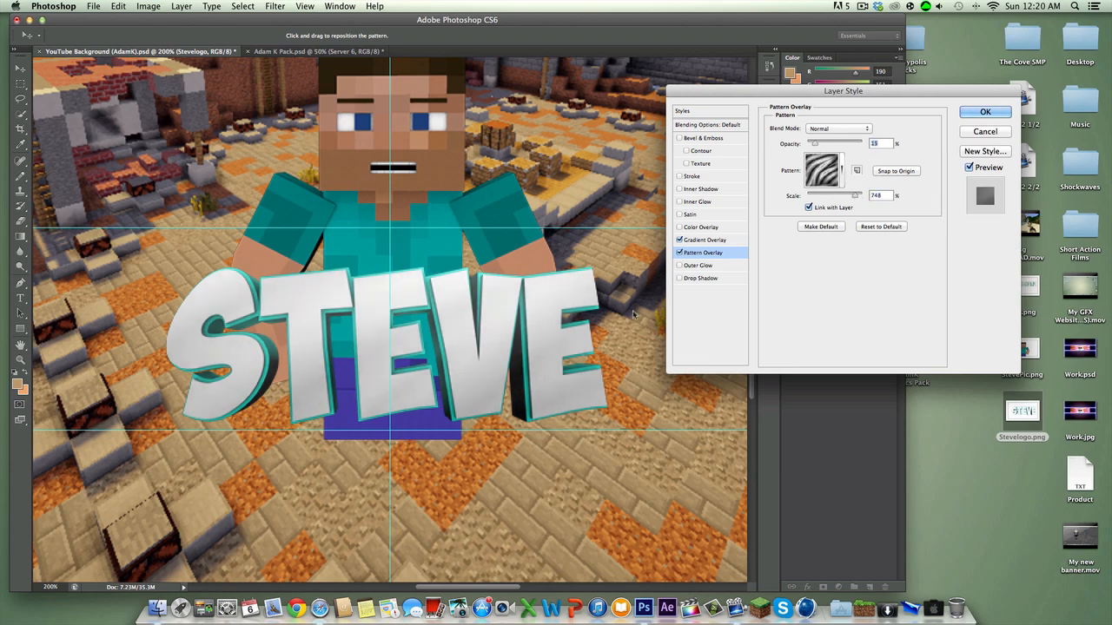
mouse_move(815, 144)
left_mouse_down()
mouse_move(836, 145)
mouse_move(815, 144)
left_mouse_up()
left_click(980, 112)
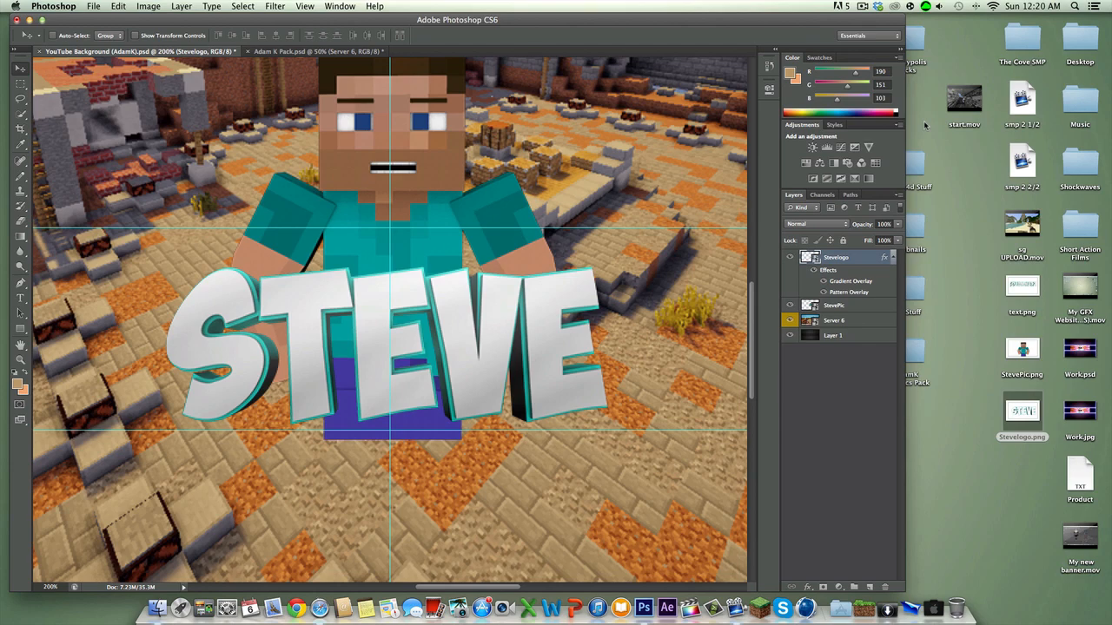
key("super+minus")
key("super+equal")
key("super+equal")
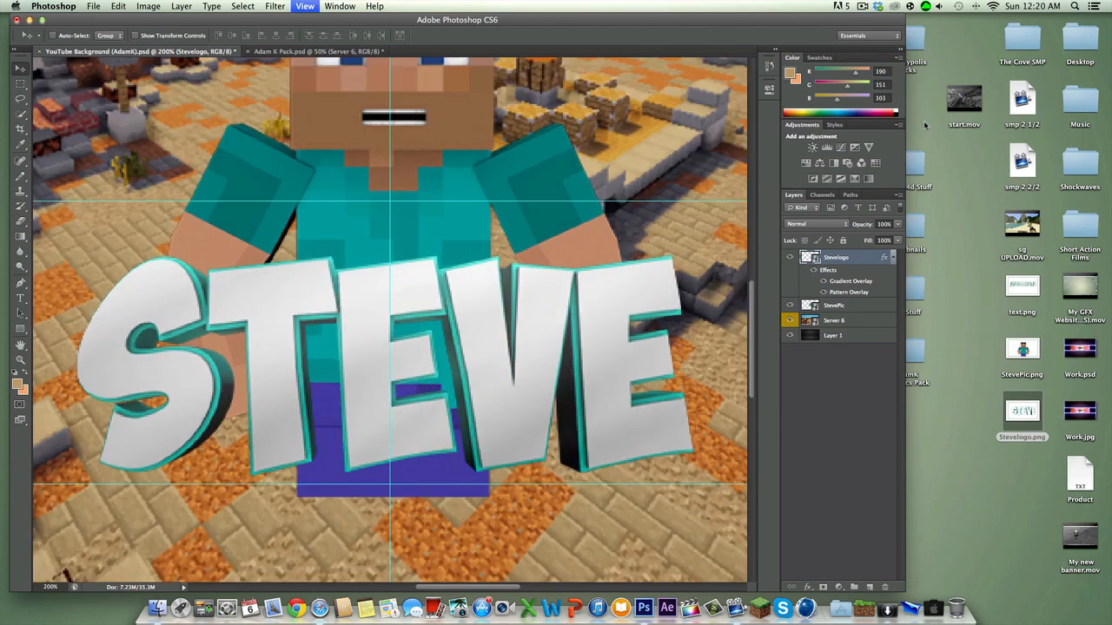
key("super+minus")
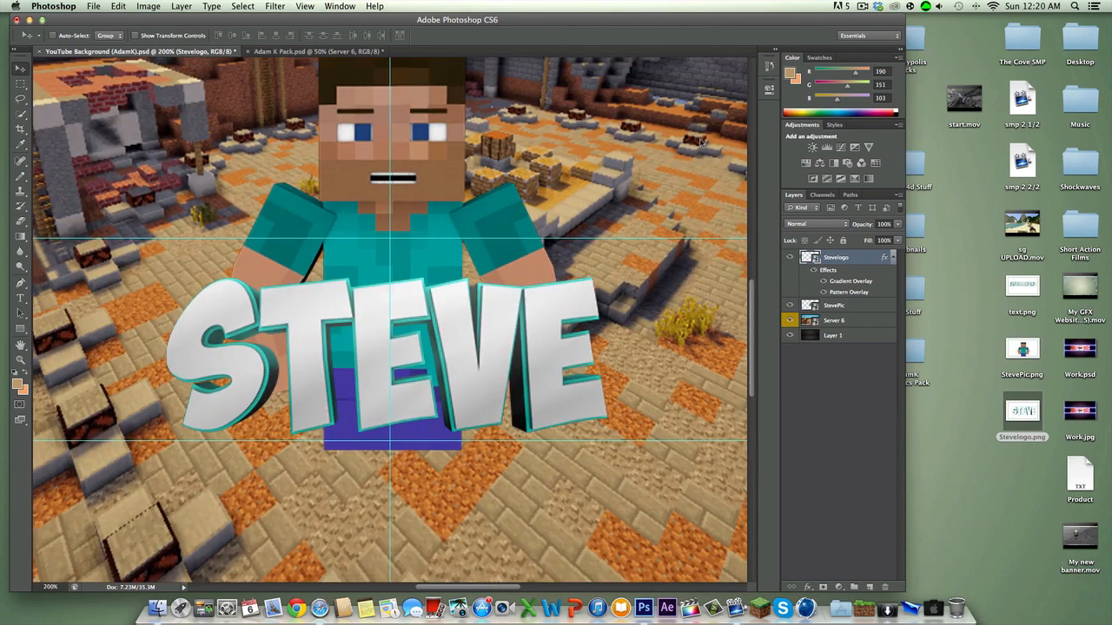
Switch to the Adam K Pack document, collapse the Minecraft Backgrounds group and expand the Nice group under Textures.
left_click(305, 55)
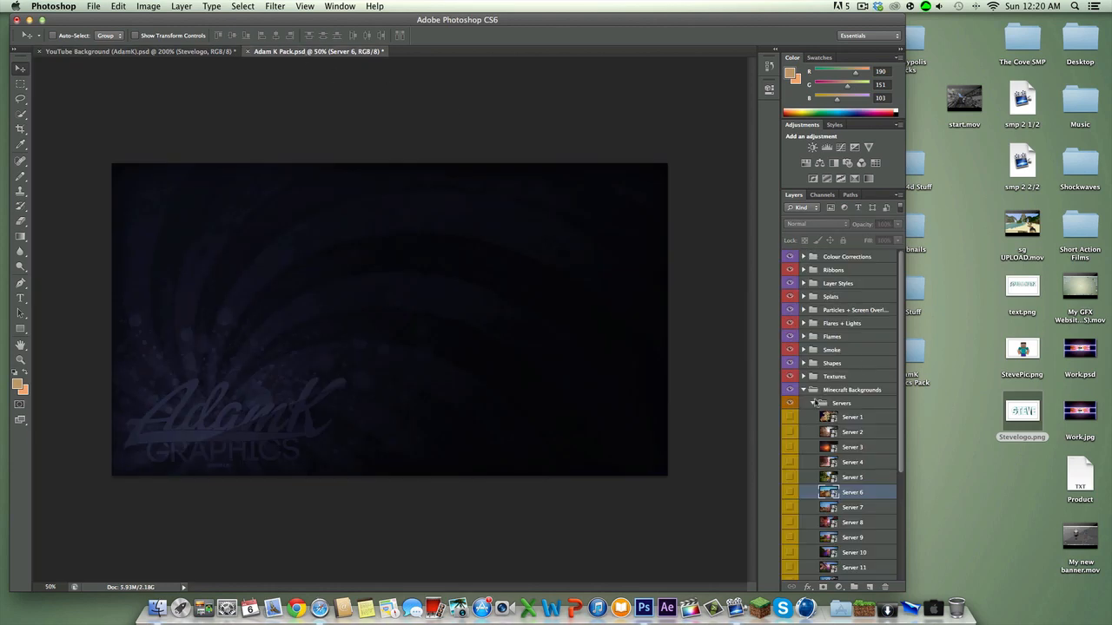
left_click(814, 403)
left_click(803, 390)
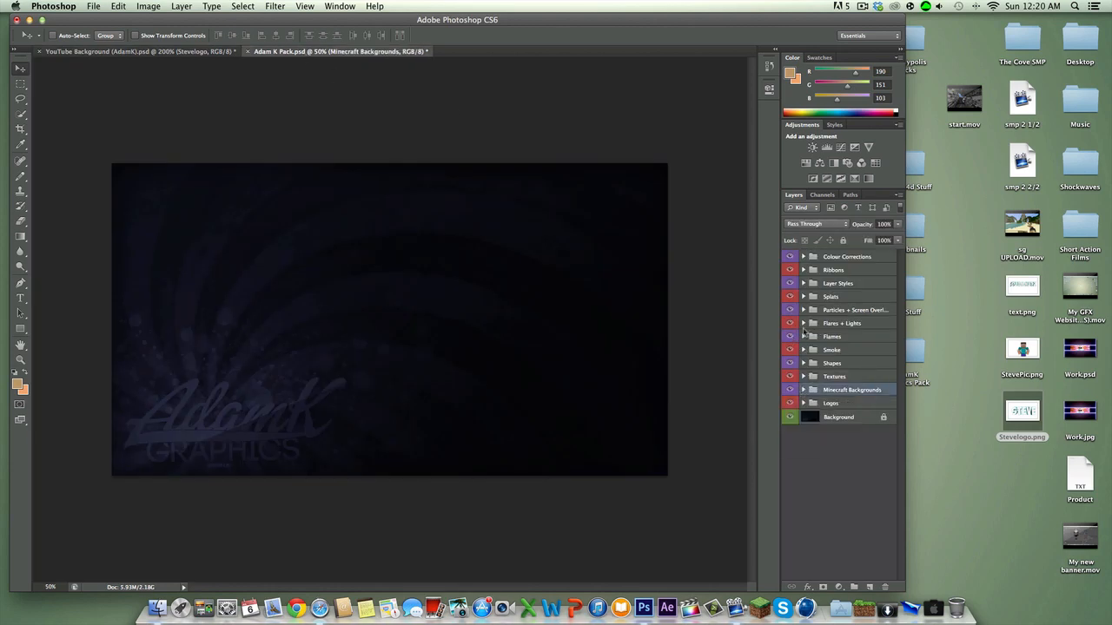
left_click(802, 376)
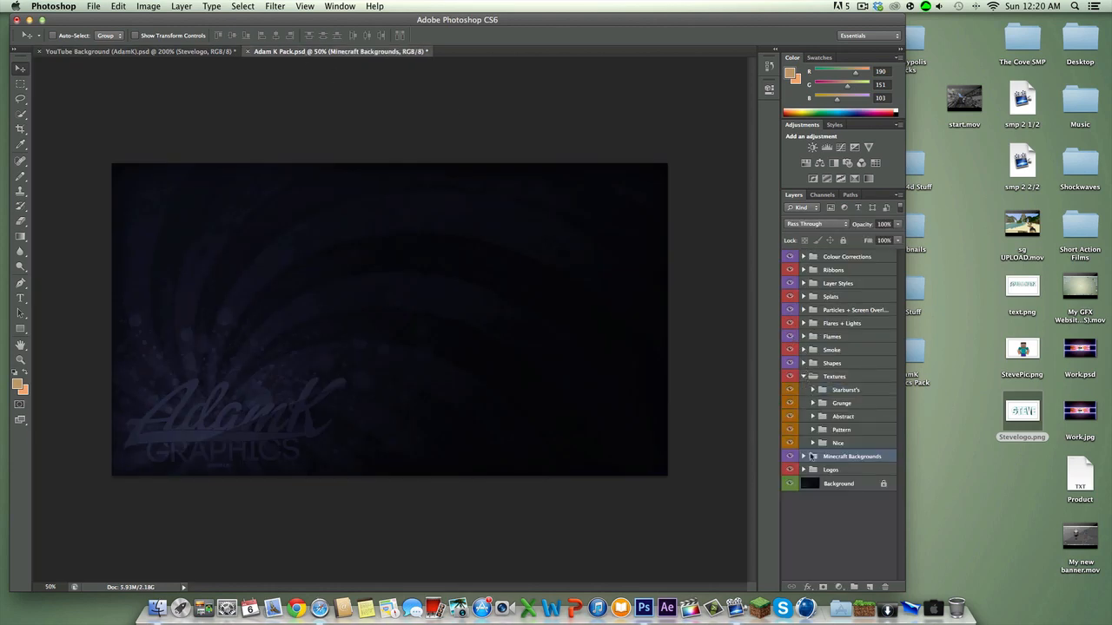
left_click(812, 443)
scroll(807, 443, "down", 1)
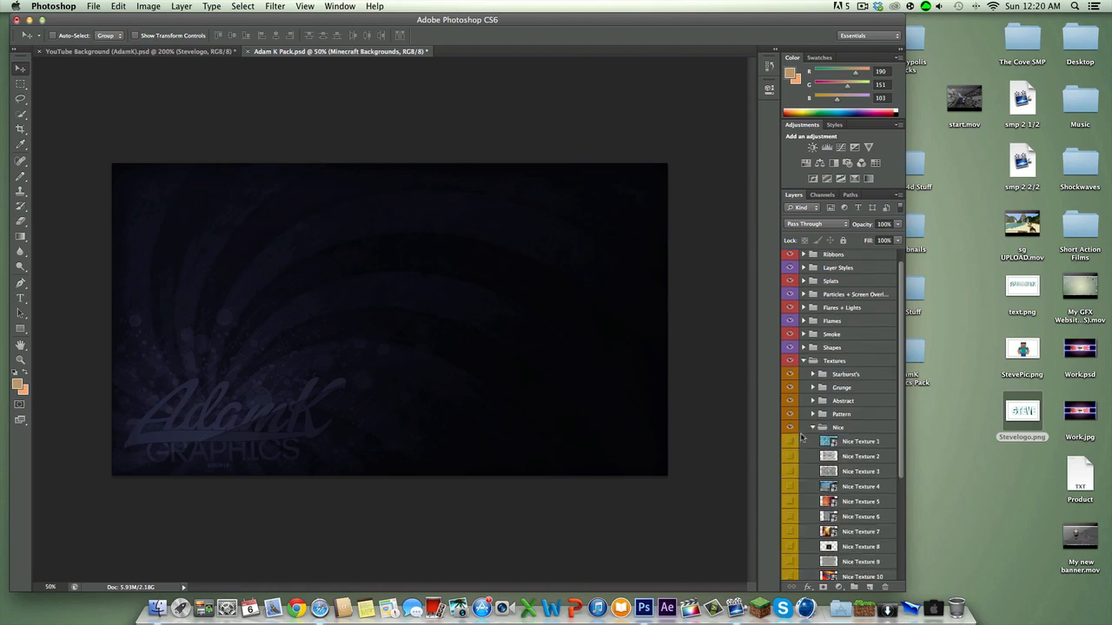
Preview Nice Textures 1, 5, 4, 12, 11 and 10 one at a time, hiding each one again.
left_click(791, 440)
left_click(791, 440)
scroll(791, 438, "down", 3)
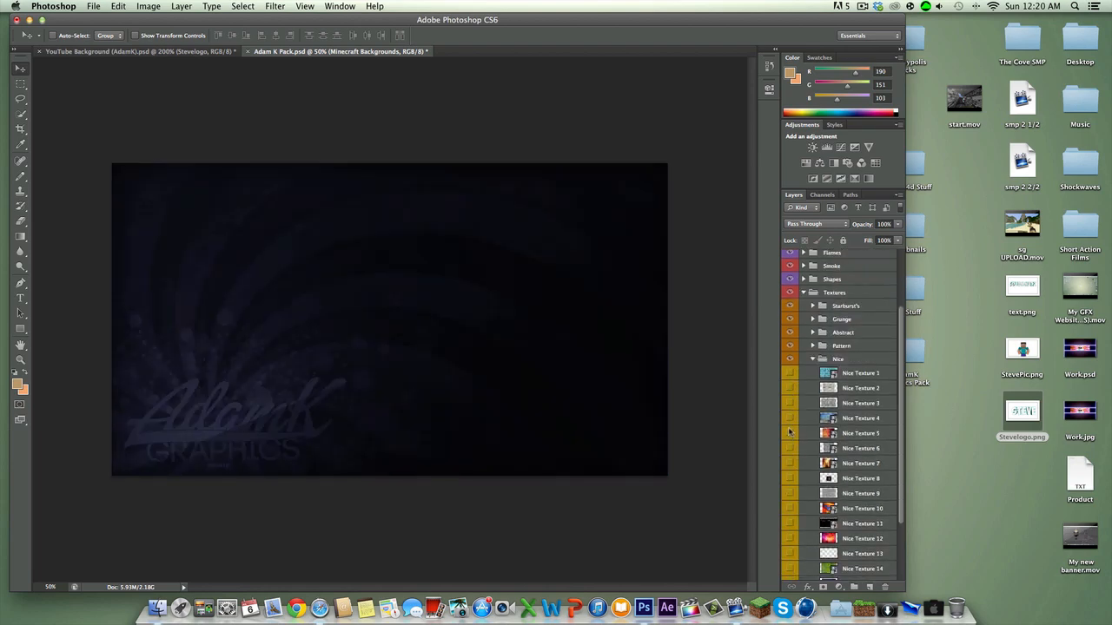
left_click(789, 432)
left_click(789, 431)
left_click(787, 418)
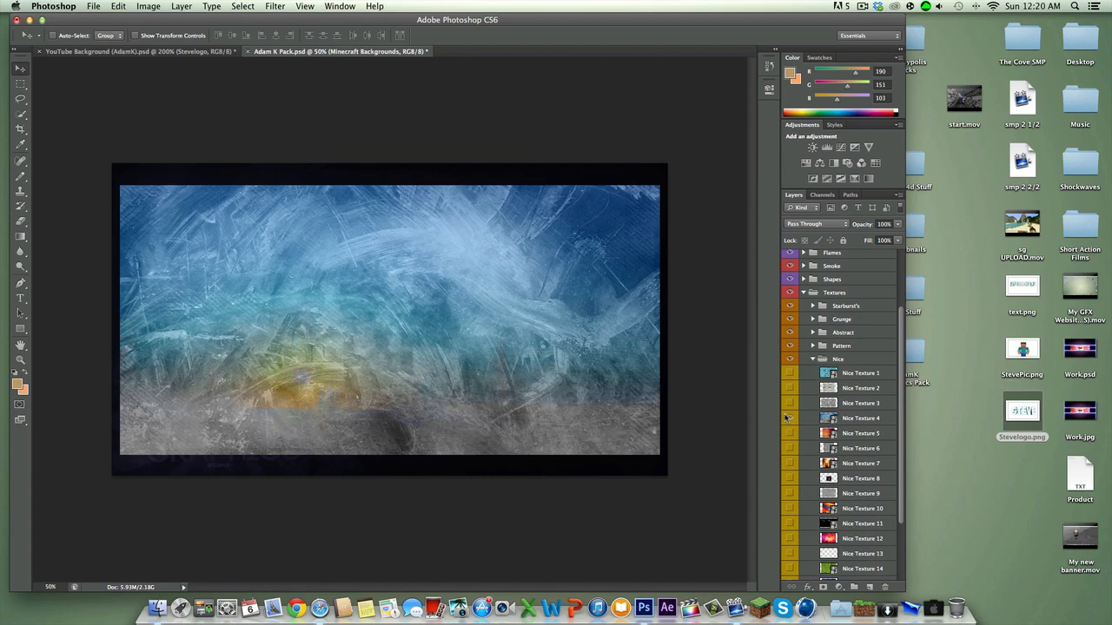
left_click(787, 418)
scroll(795, 451, "down", 1)
left_click(789, 532)
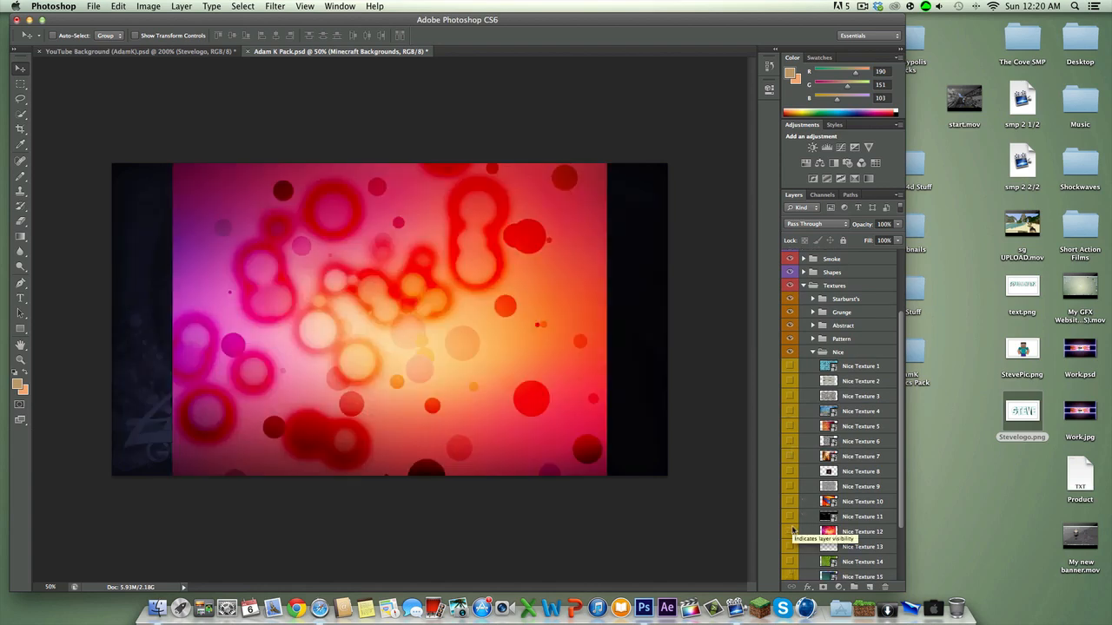
left_click(789, 531)
left_click(789, 517)
left_click(788, 516)
left_click(787, 501)
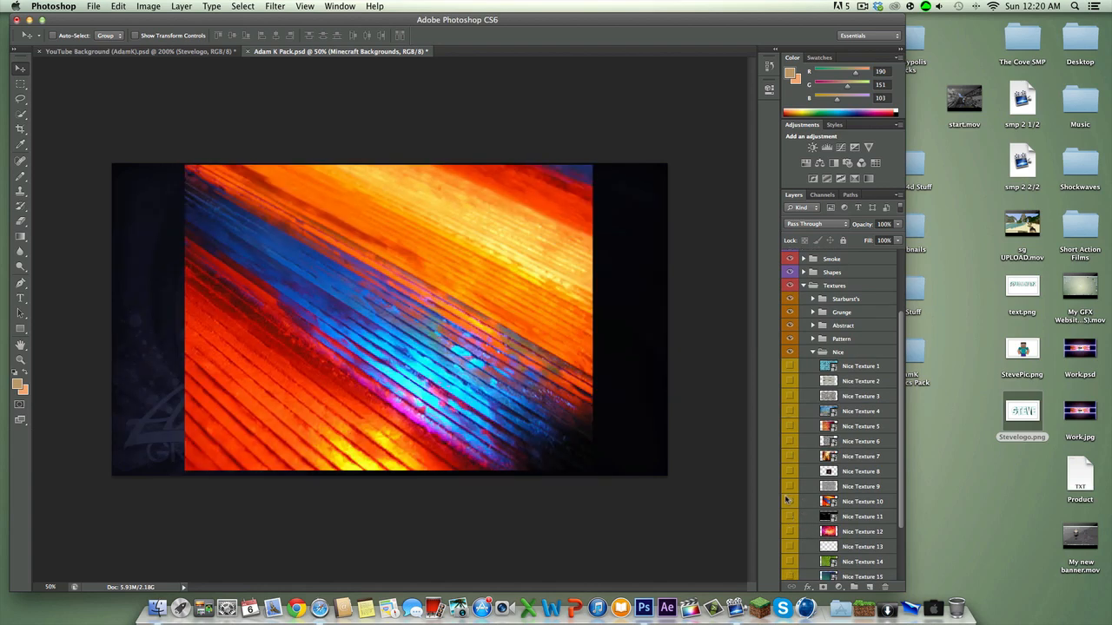
left_click(787, 501)
Preview Nice Textures 9, 14, 15, 17, 16 and 8 on the canvas and hide them all again.
left_click(788, 482)
scroll(792, 495, "down", 3)
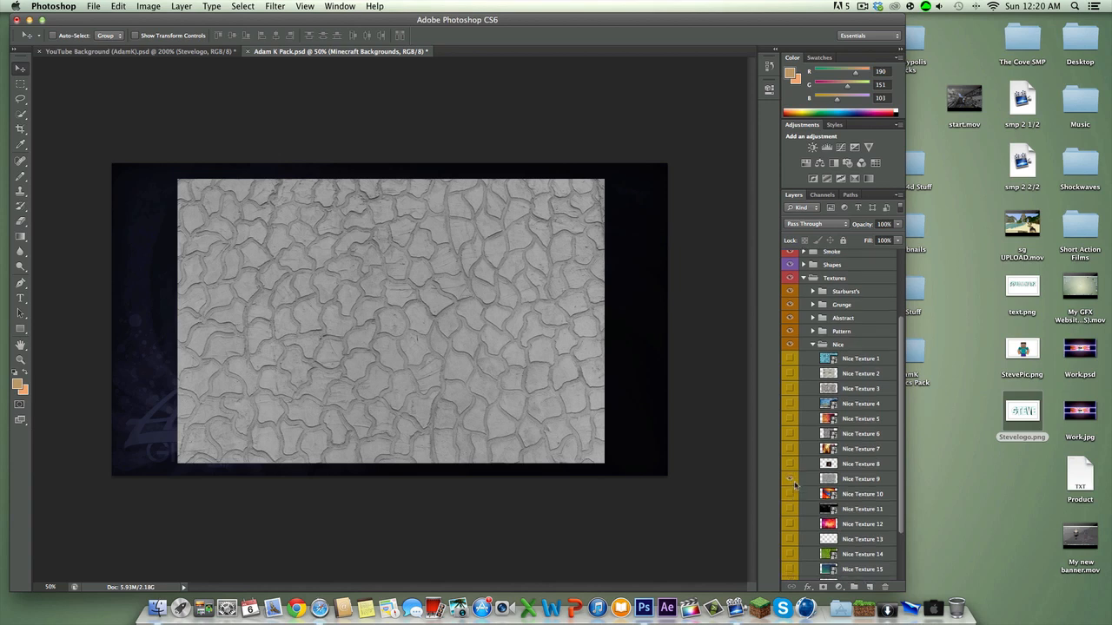
left_click(789, 520)
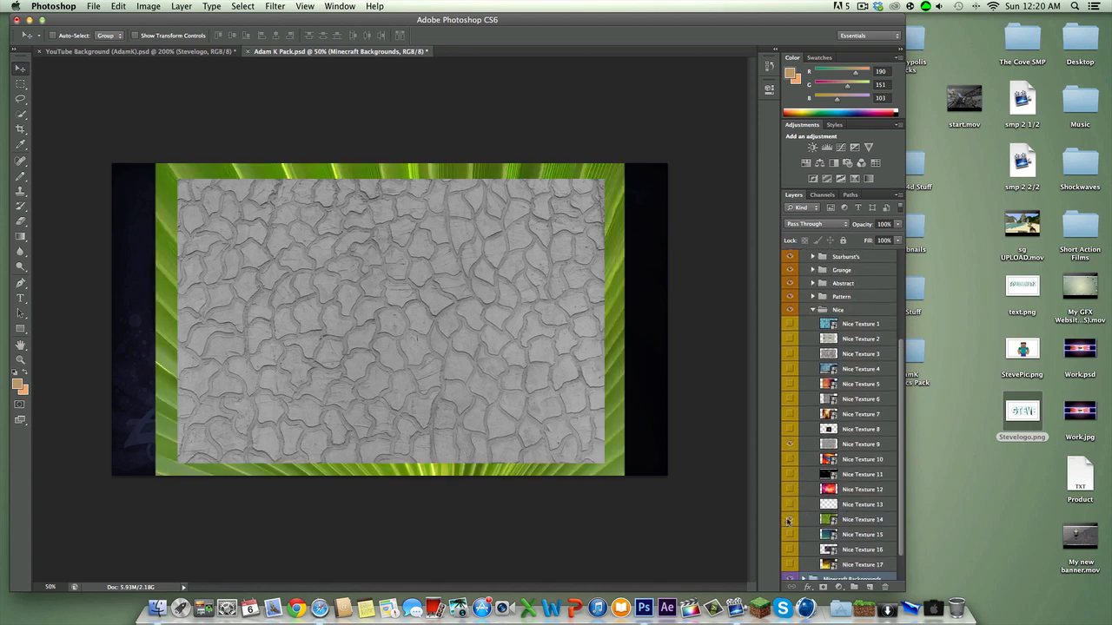
left_click(788, 520)
left_click(790, 444)
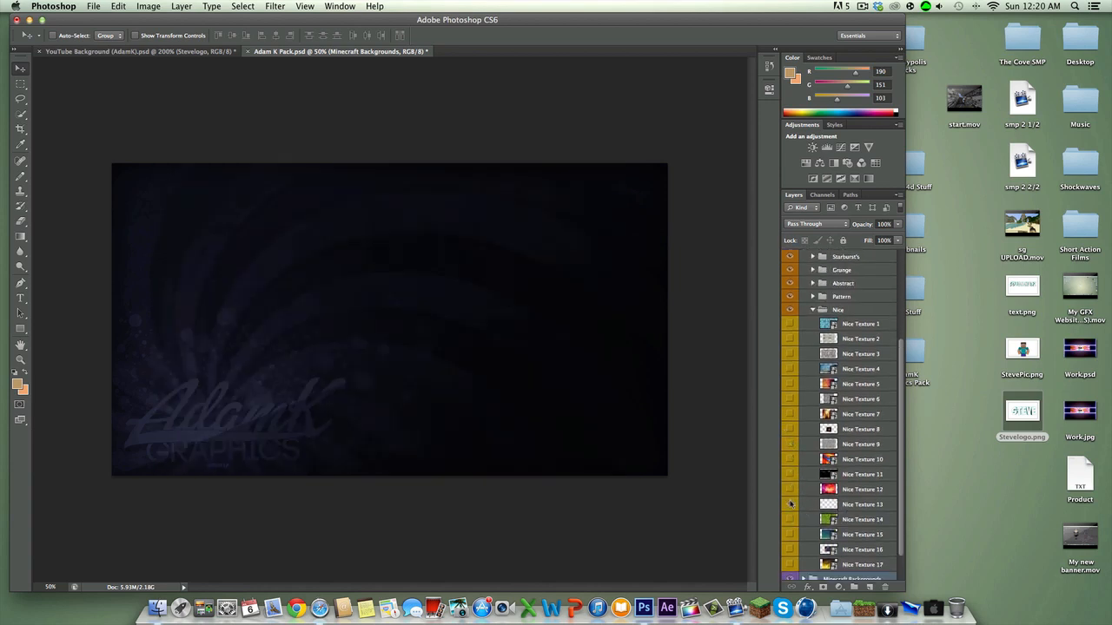
left_click(791, 518)
left_click(791, 518)
left_click(790, 534)
left_click(789, 534)
left_click(790, 535)
left_click(789, 536)
left_click(789, 560)
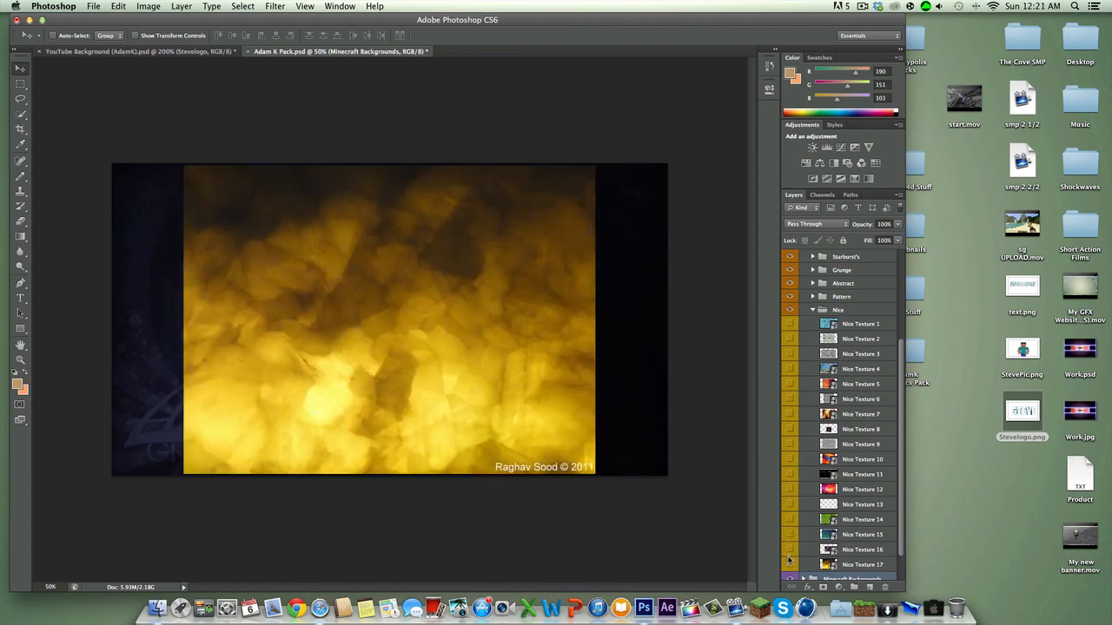
left_click(789, 562)
left_click(788, 550)
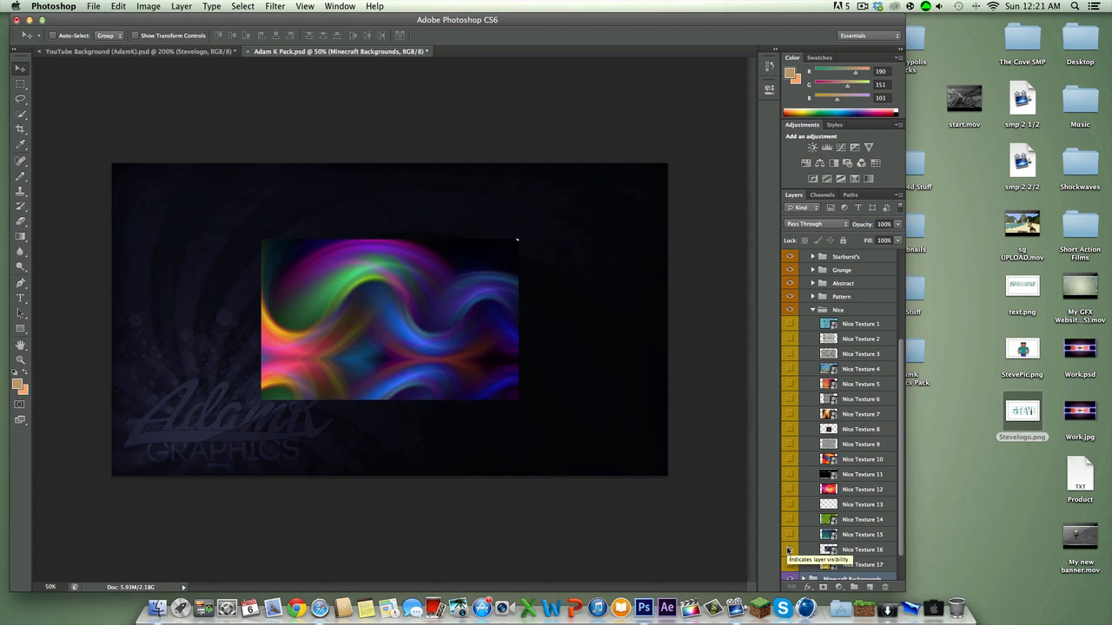
left_click(788, 550)
left_click(789, 443)
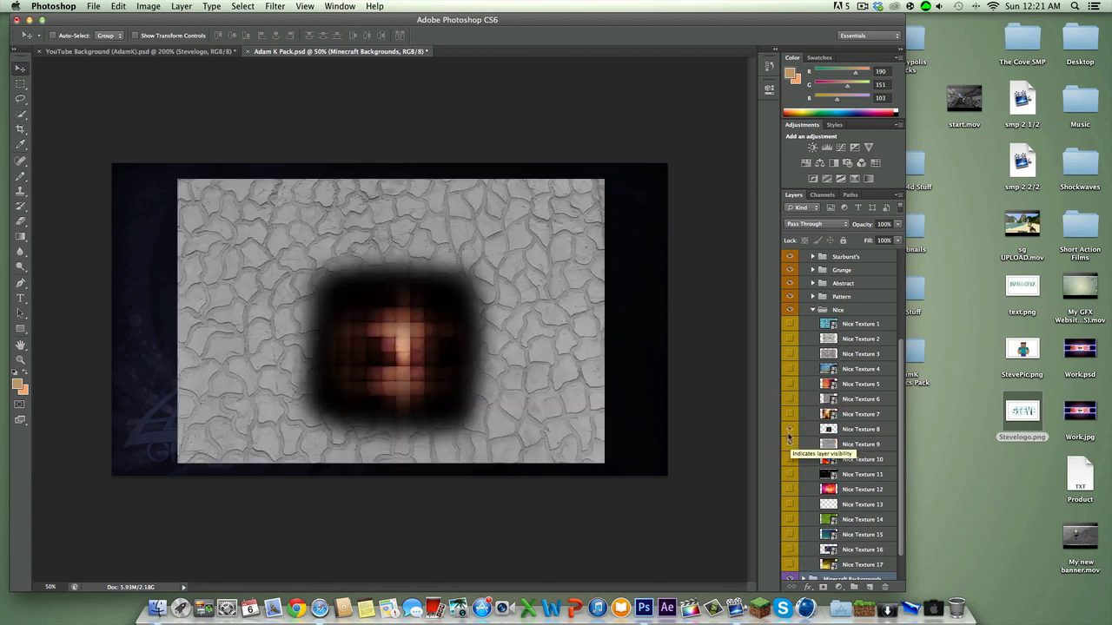
left_click(790, 446)
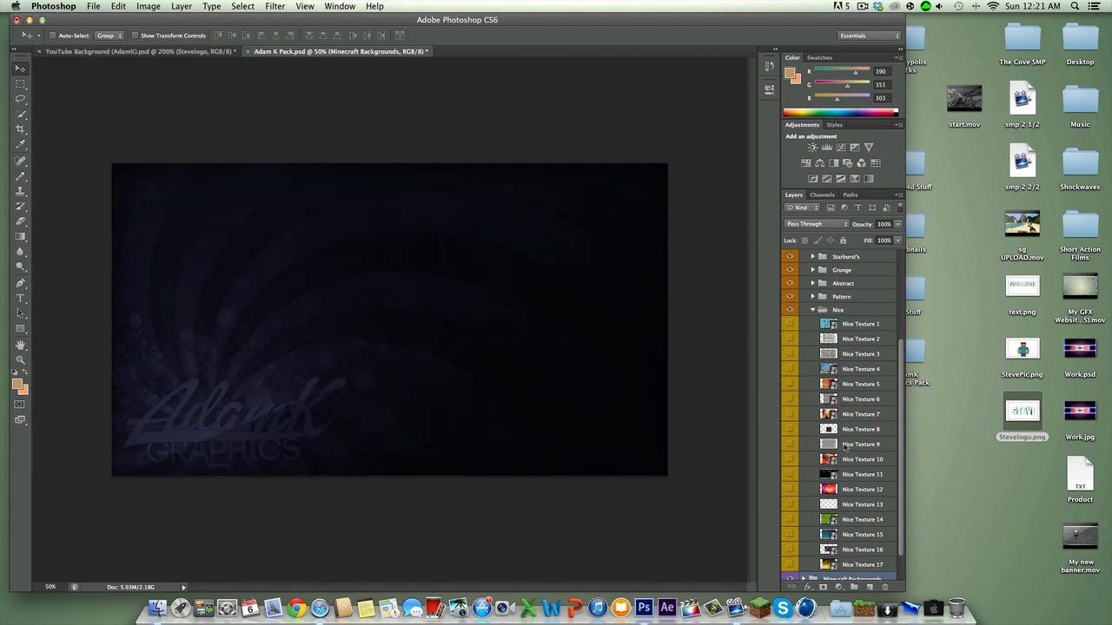
Duplicate the Nice Texture 9 layer into the YouTube Background (AdamK).psd document.
right_click(845, 449)
left_click(890, 265)
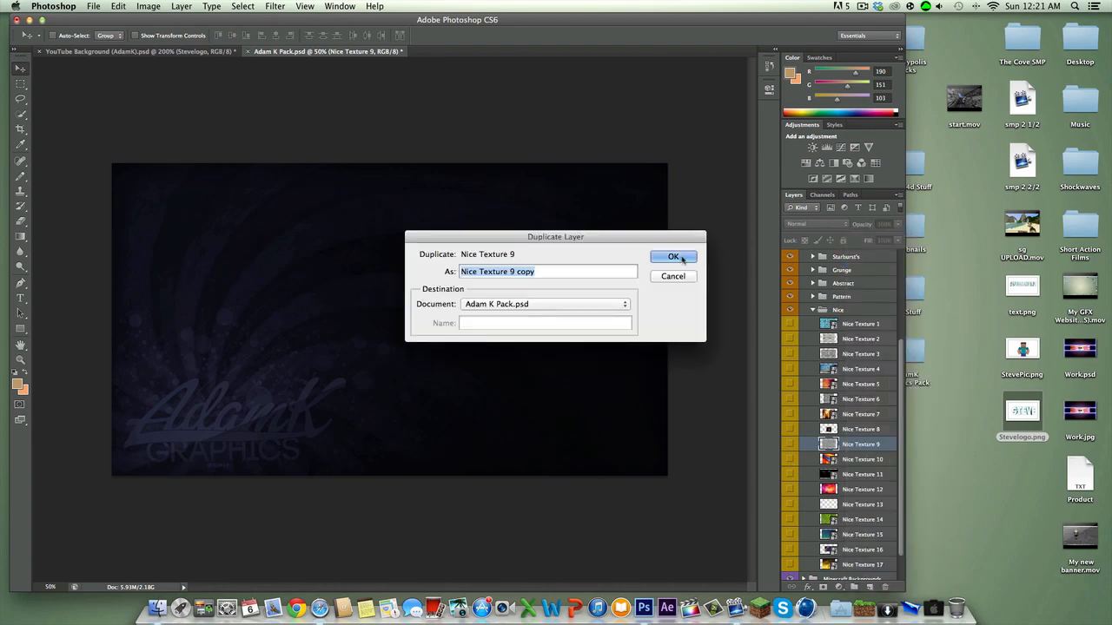
left_click(596, 304)
left_click(573, 313)
left_click(677, 256)
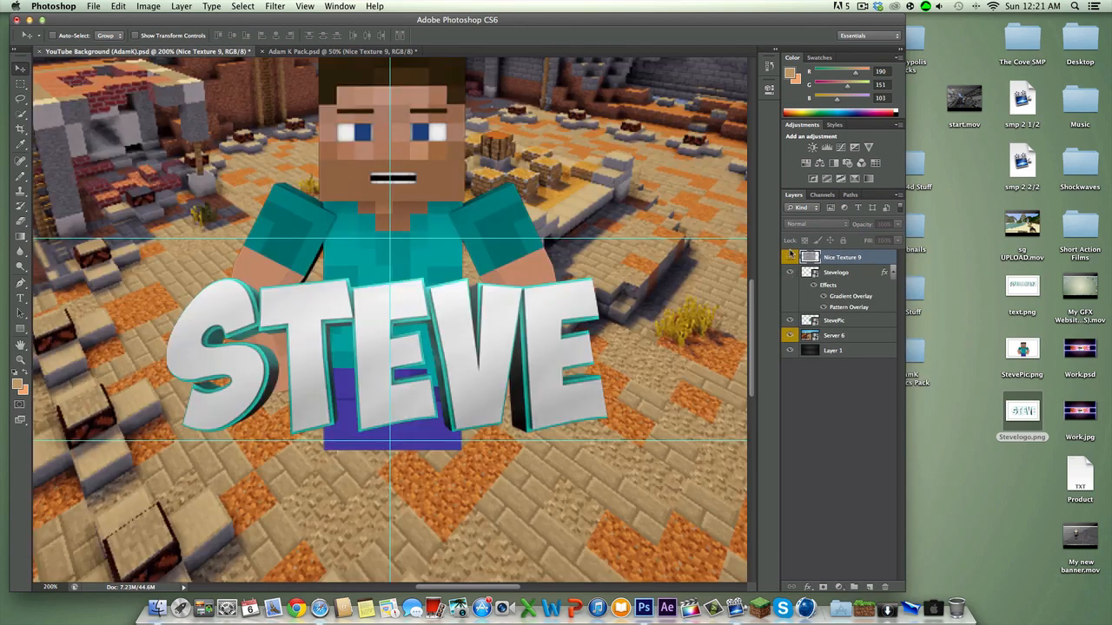
Make the Nice Texture 9 layer visible, scale it to about 31% and position it over the STEVE logo.
left_click(790, 257)
key("super+minus")
key("super+minus")
key("super+minus")
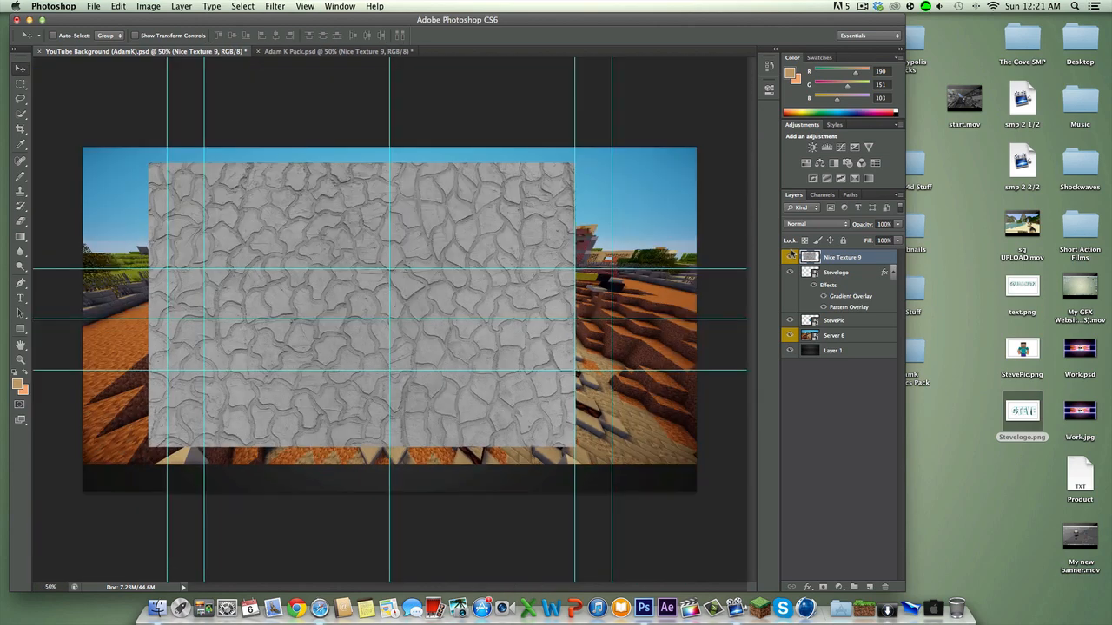
key("super+t")
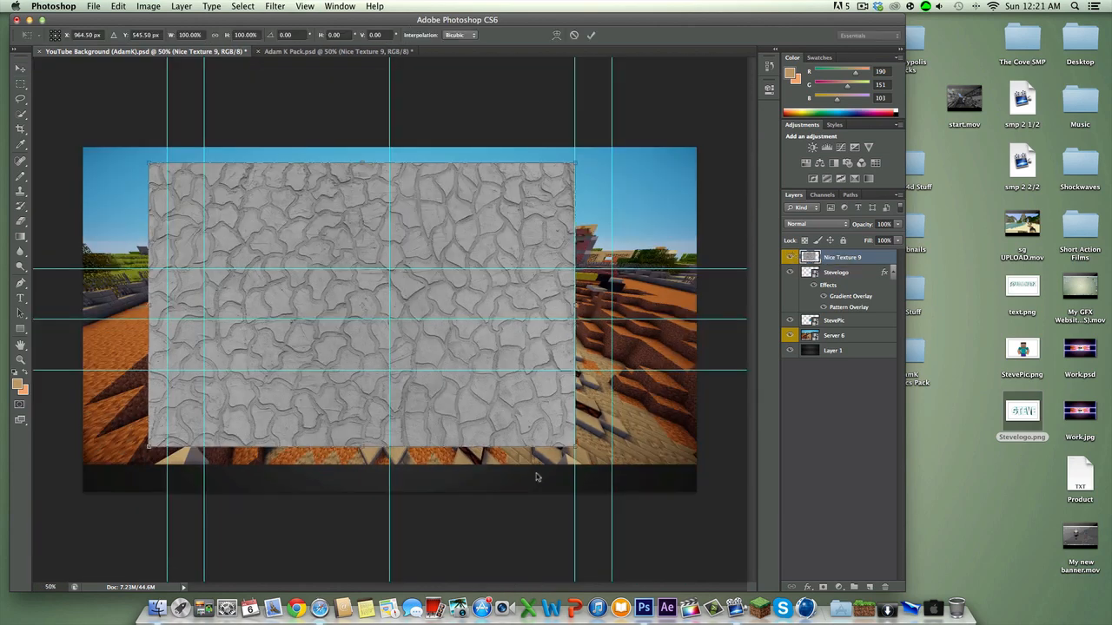
left_click_drag(577, 449, 317, 271)
left_click_drag(284, 219, 443, 314)
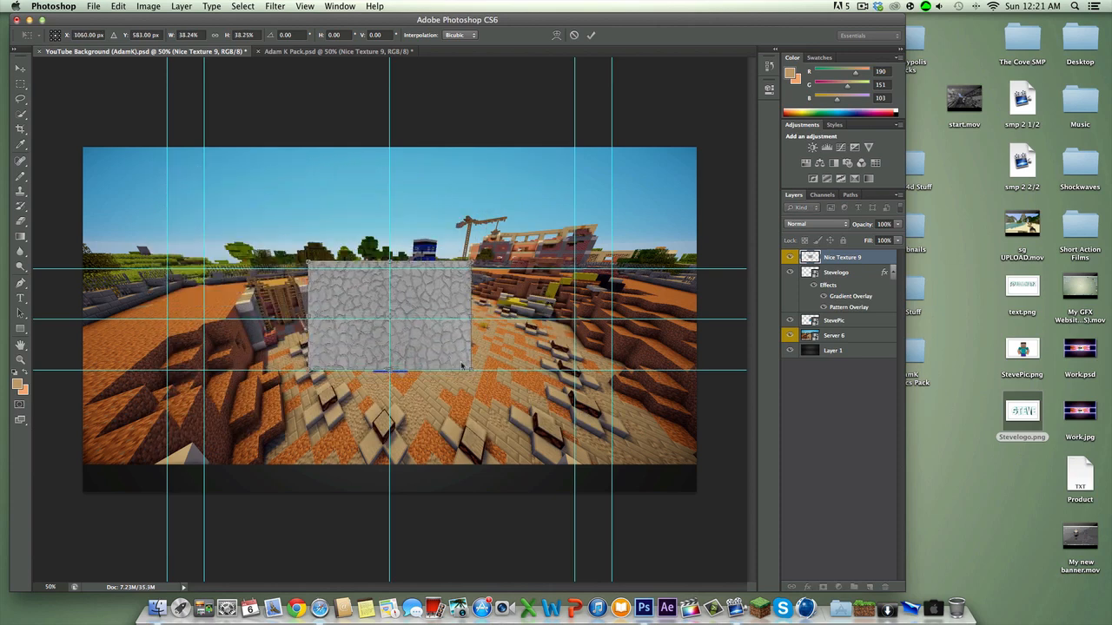
left_click_drag(462, 365, 410, 340)
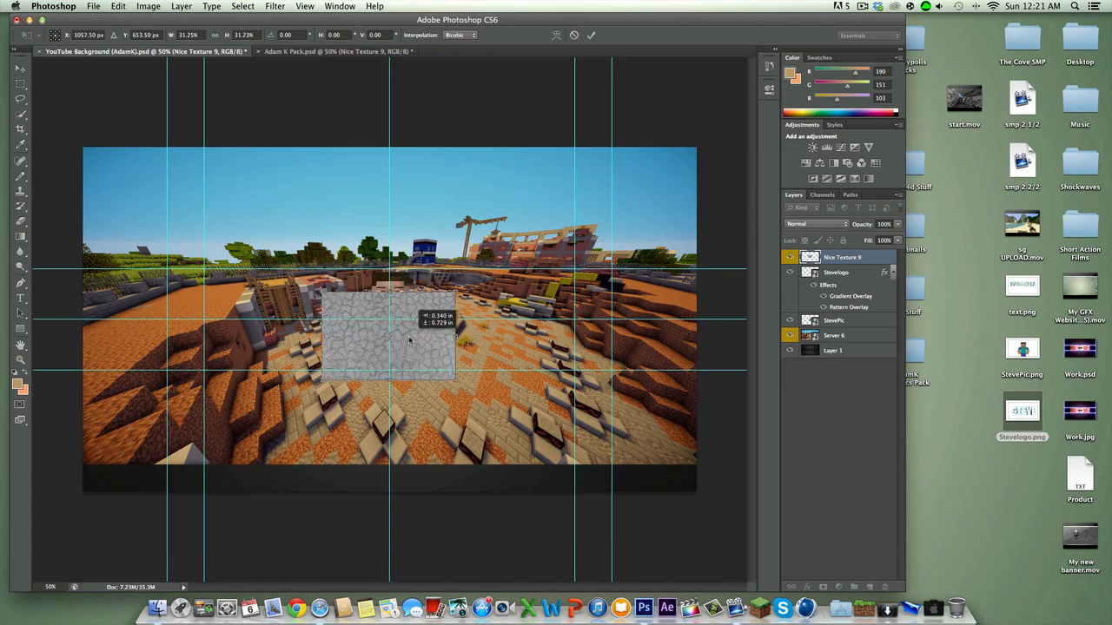
left_click(590, 35)
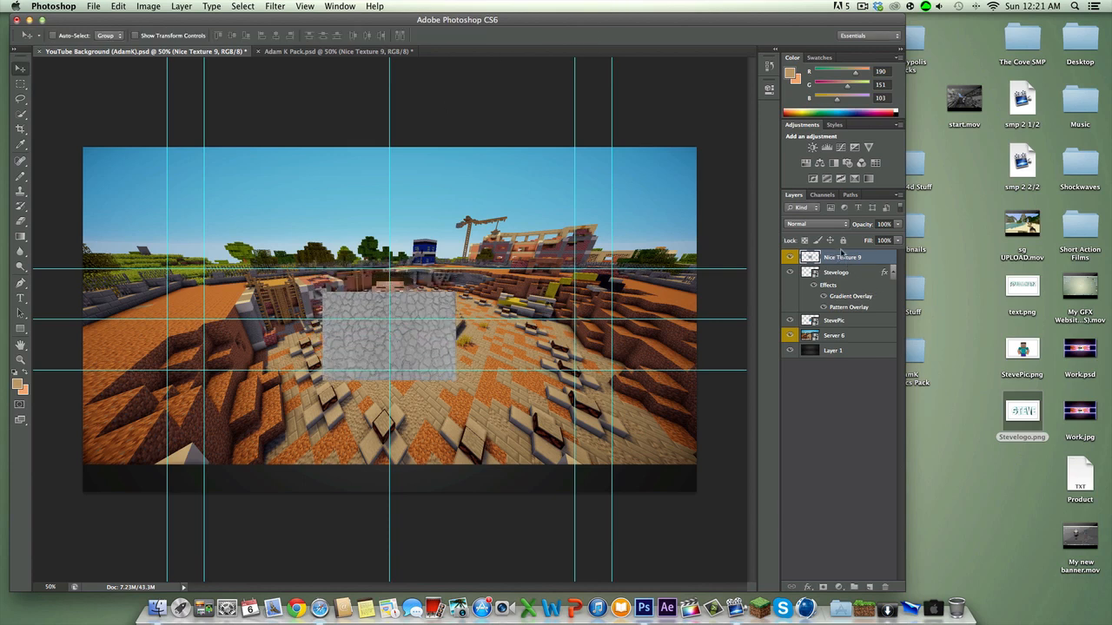
Clip the Nice Texture 9 layer to the Stevelogo layer and set its blend mode to Overlay.
left_click(851, 265, "alt")
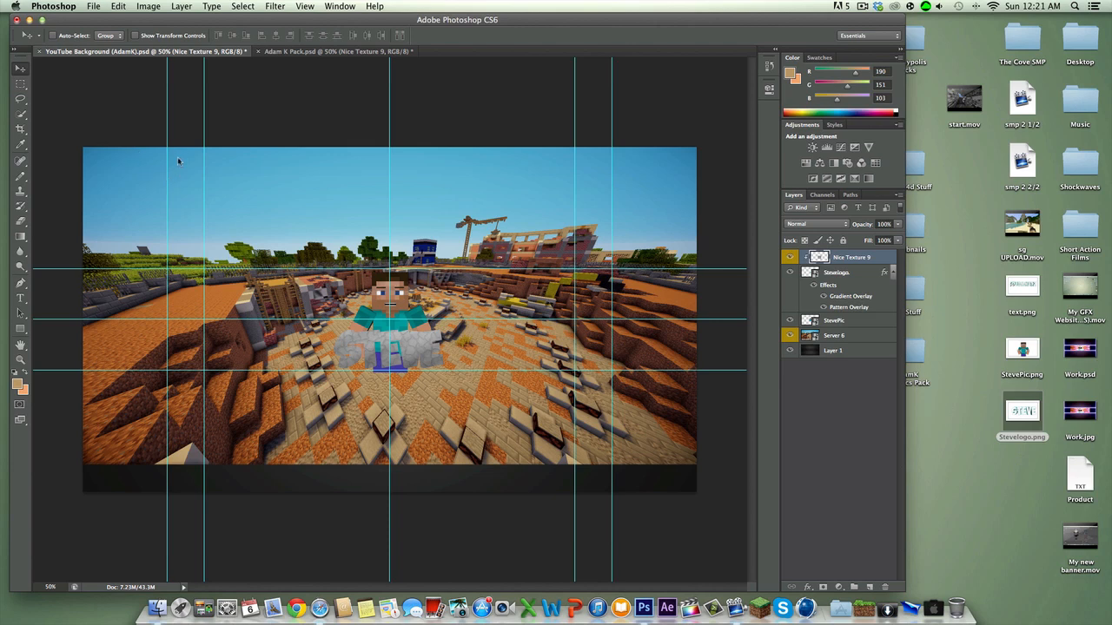
key("super+plus")
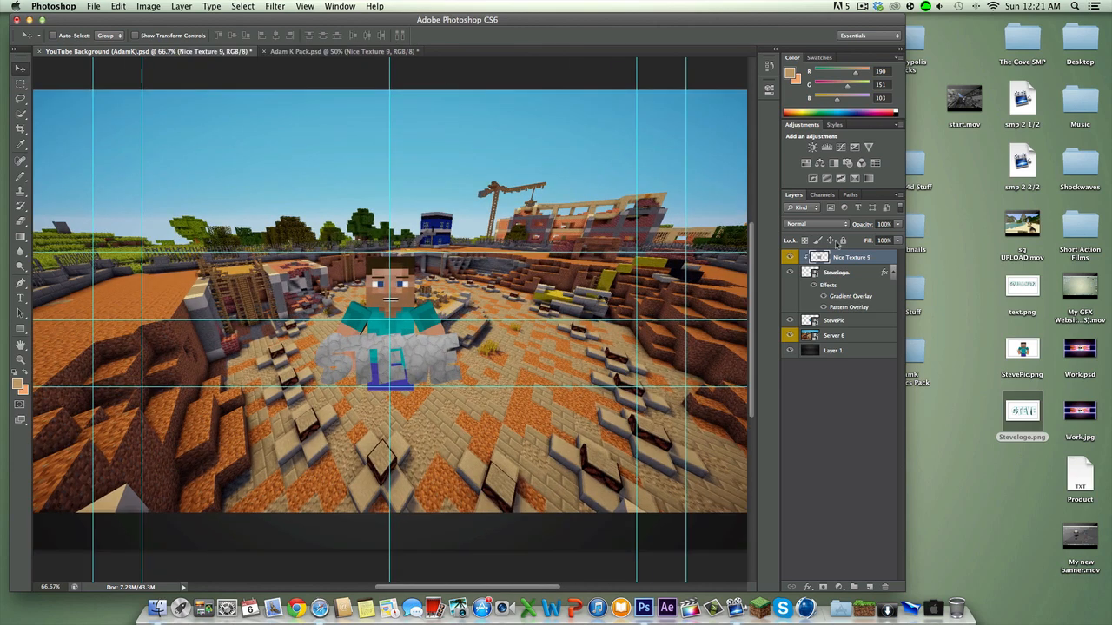
left_click(815, 227)
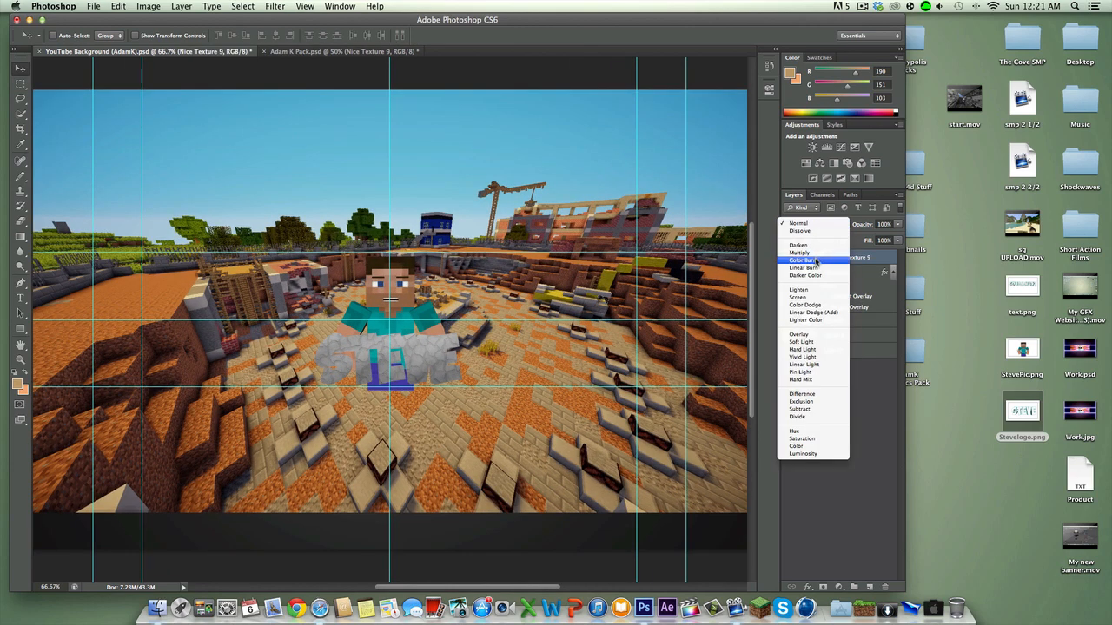
left_click(799, 335)
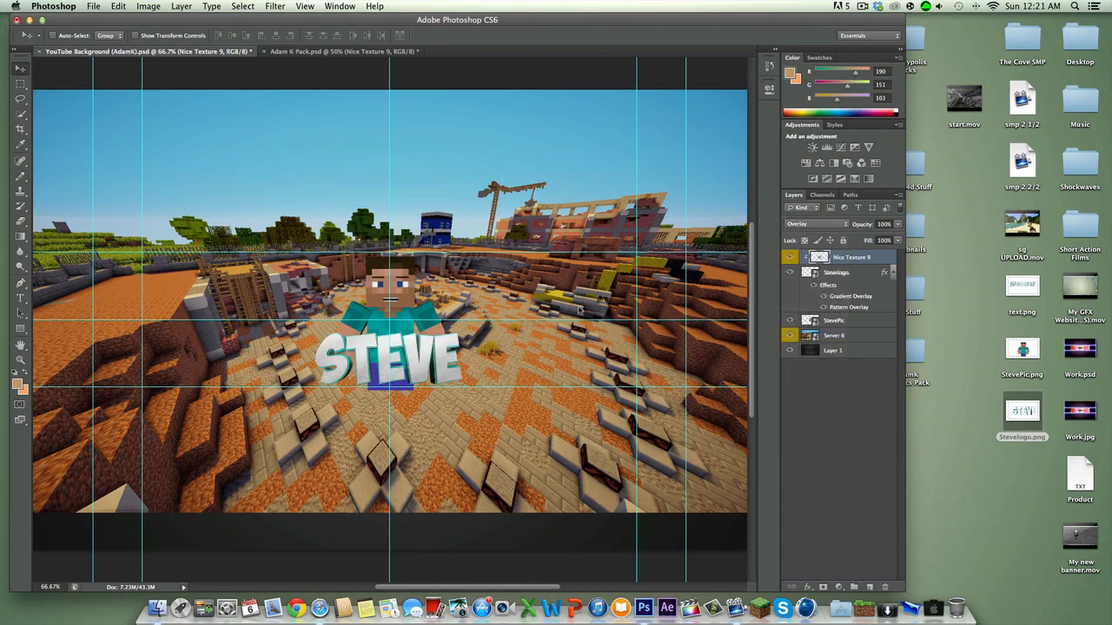
Compare the logo with and without the texture, and set Nice Texture 9 to Hard Light at about 55% opacity.
key("super+equal")
key("super+equal")
key("super+equal")
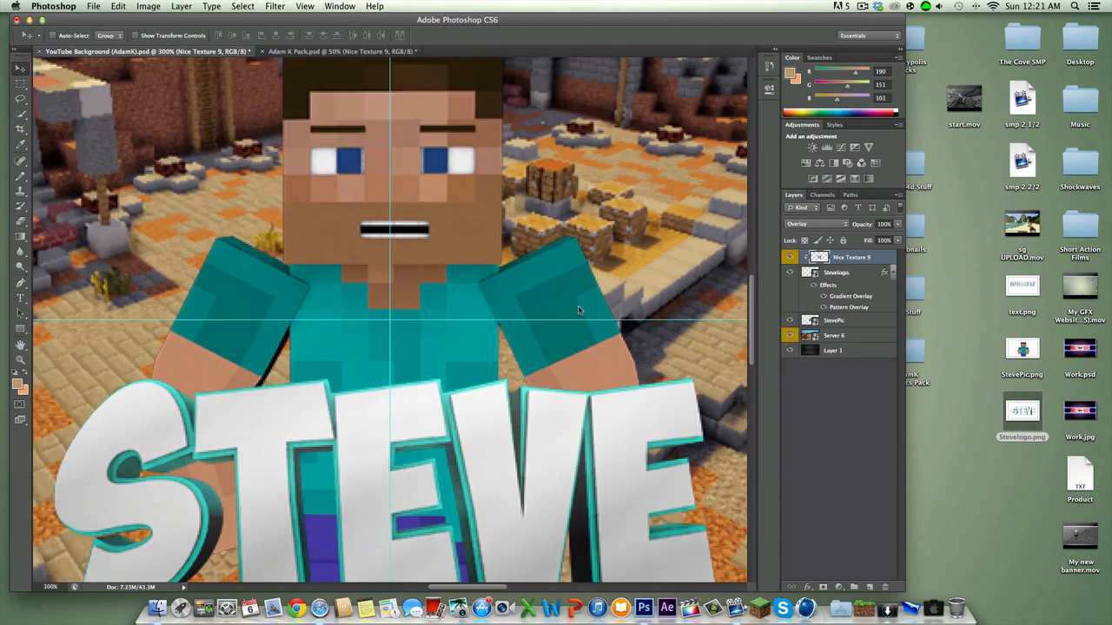
key("super+minus")
key("super+minus")
key("super+equal")
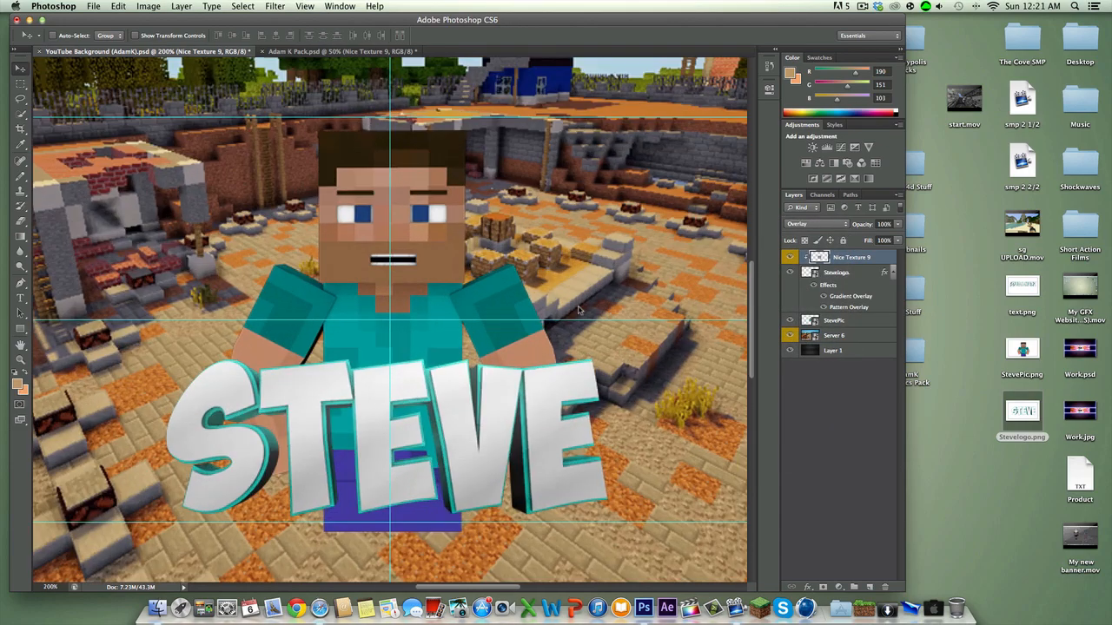
left_click(791, 256)
left_click(792, 256)
left_click(833, 224)
left_click(831, 238)
left_click(897, 224)
left_click_drag(894, 234, 879, 237)
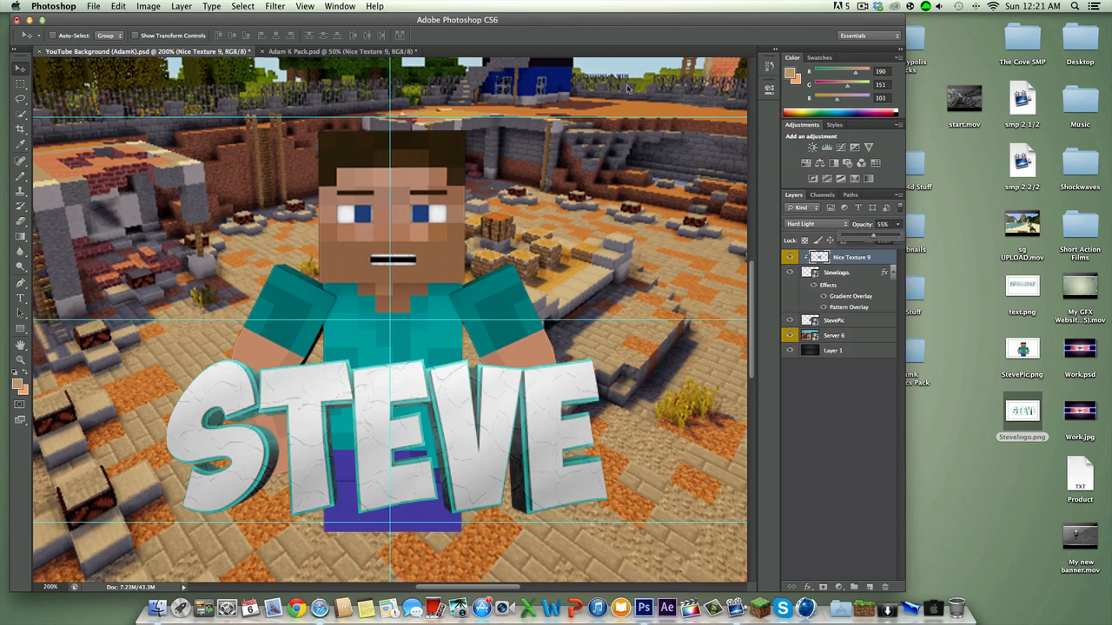
Raise the Nice Texture 9 layer's opacity to about 77% and deselect the layer.
left_click(836, 383)
key("super+1")
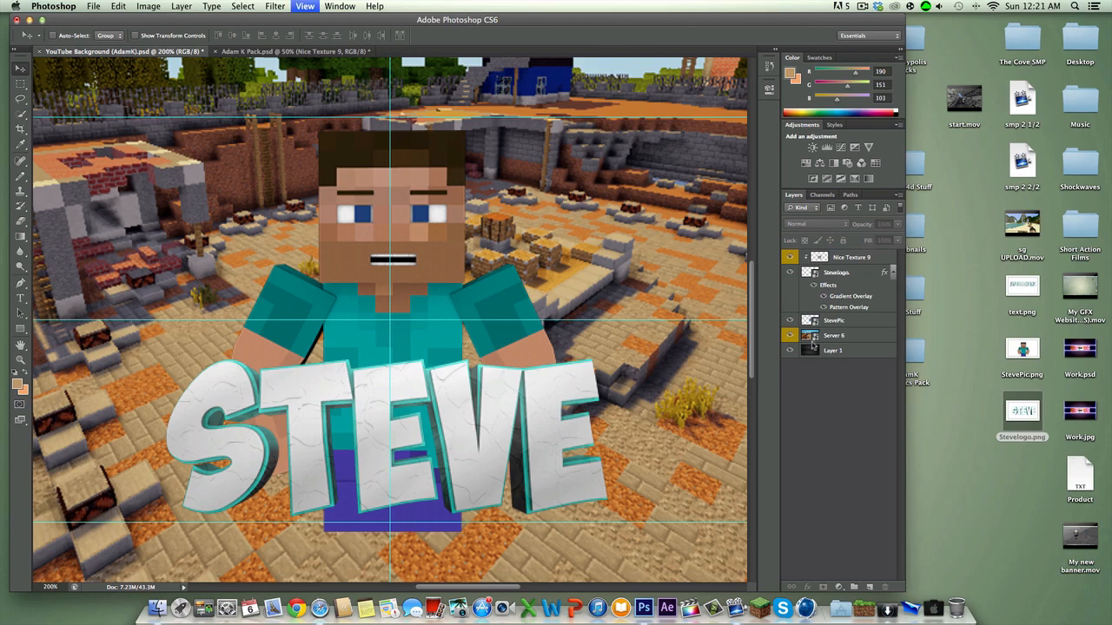
key("super+plus")
left_click(856, 256)
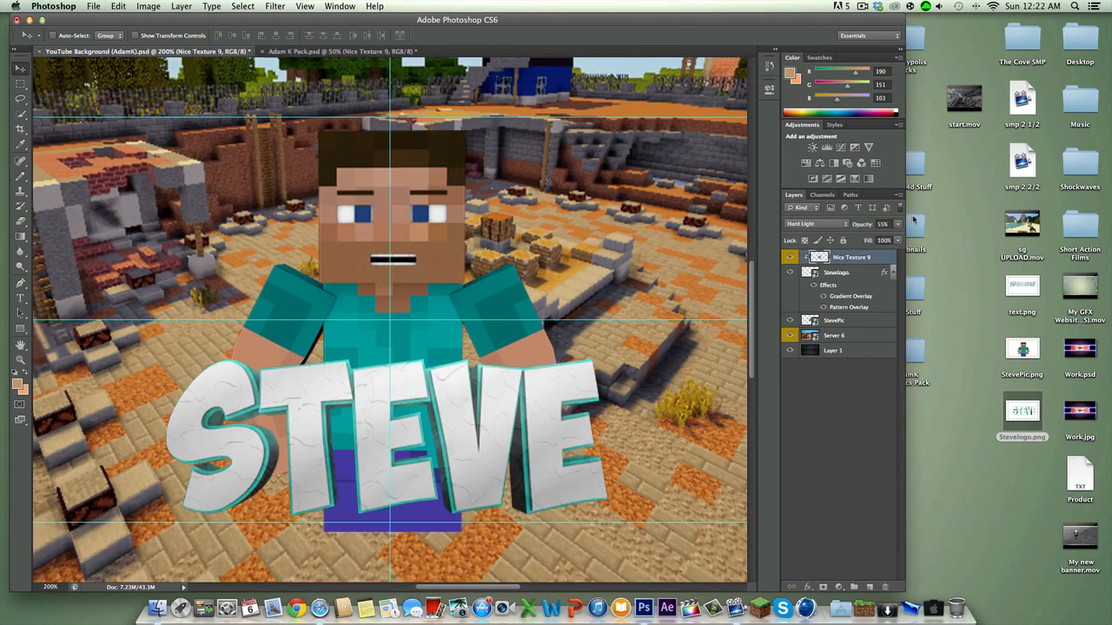
left_click(897, 225)
left_click_drag(899, 237, 892, 237)
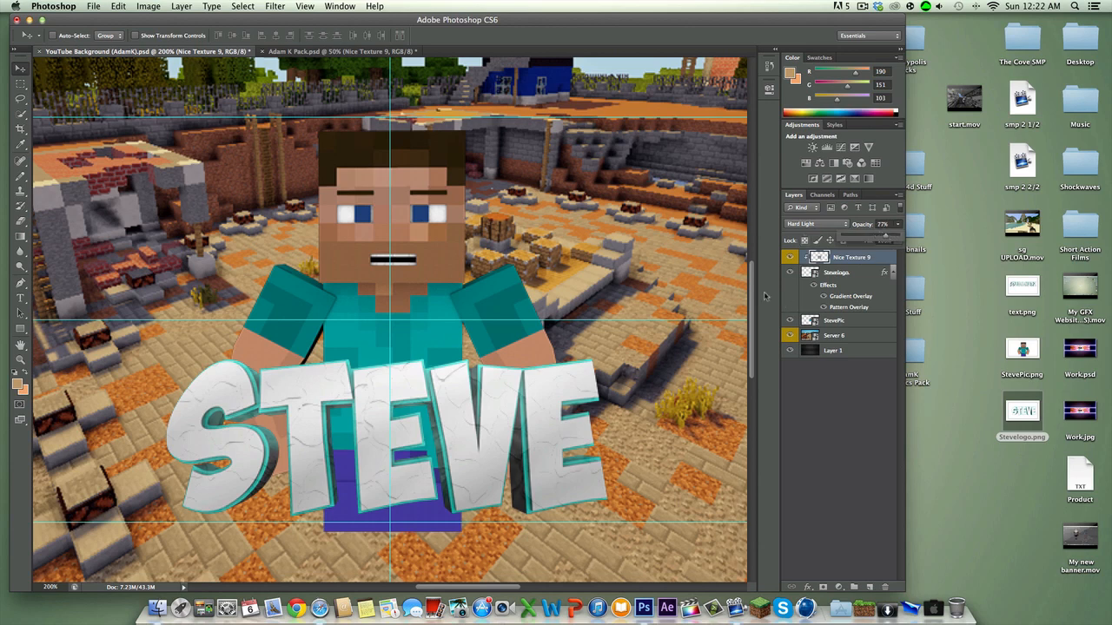
left_click(830, 456)
key("super+minus")
key("super+minus")
key("super+minus")
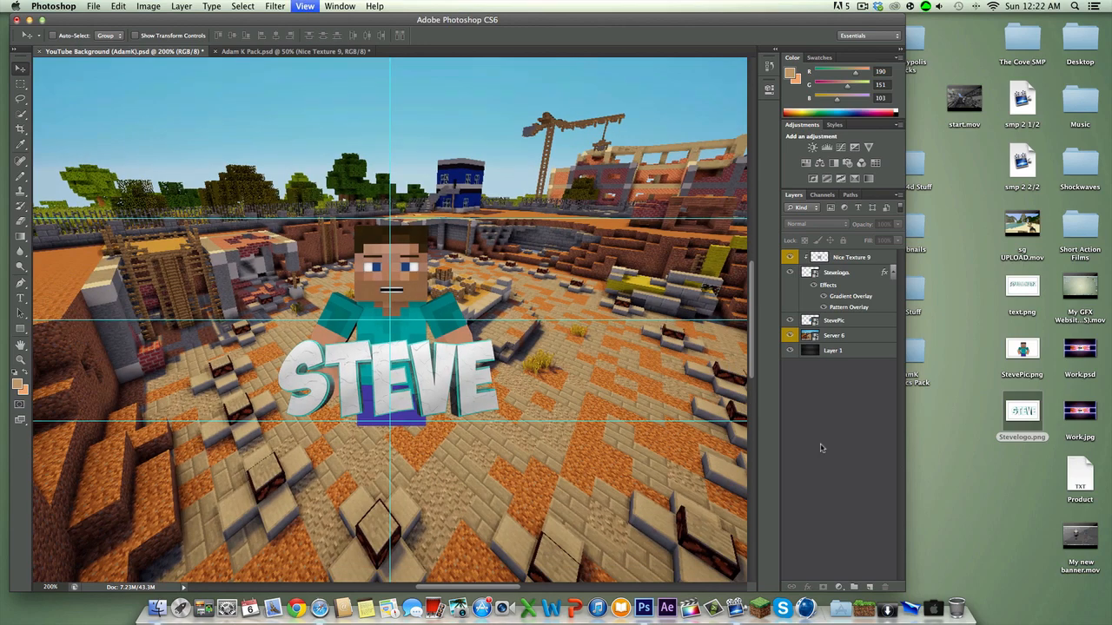
Enable Bevel & Emboss in the Stevelogo layer's style and reduce its depth to 1%.
key("super+plus")
key("super+plus")
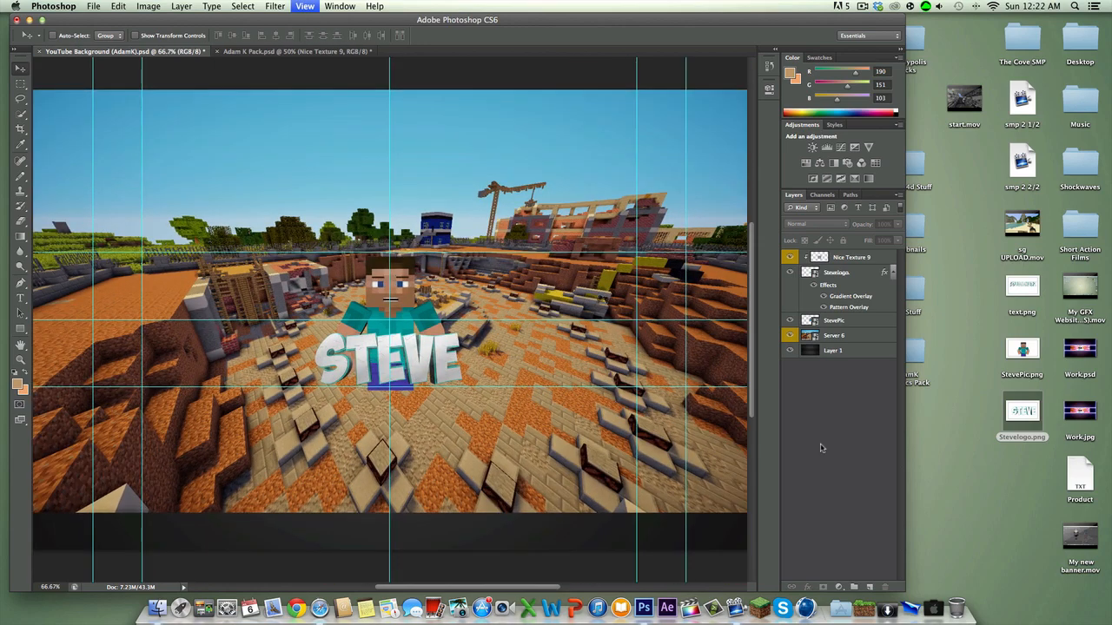
right_click(853, 310)
left_click(899, 231)
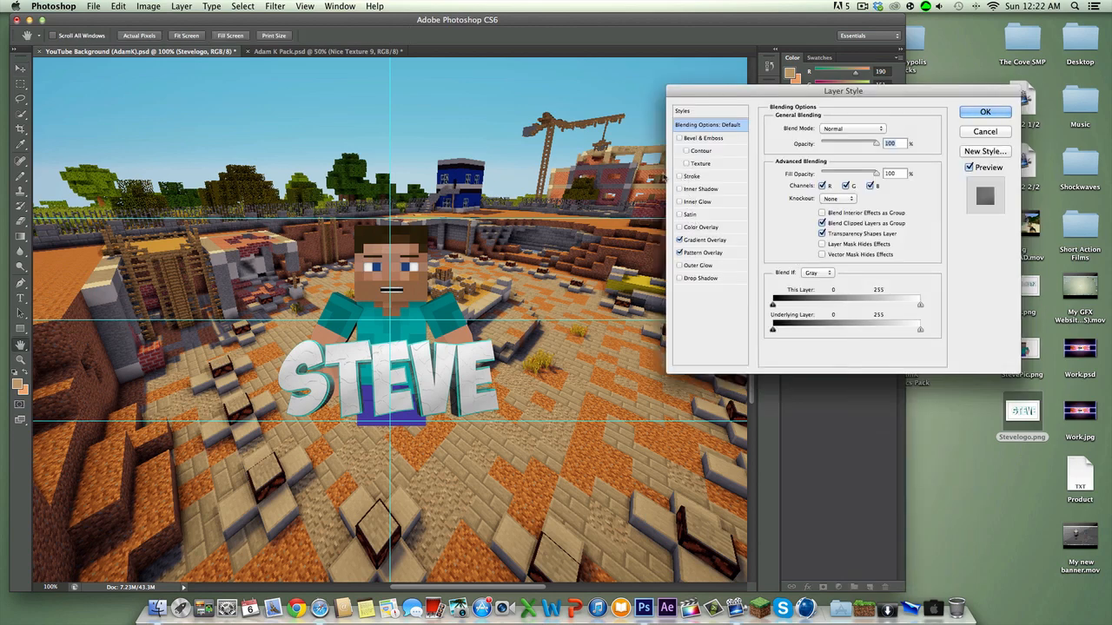
left_click(691, 138)
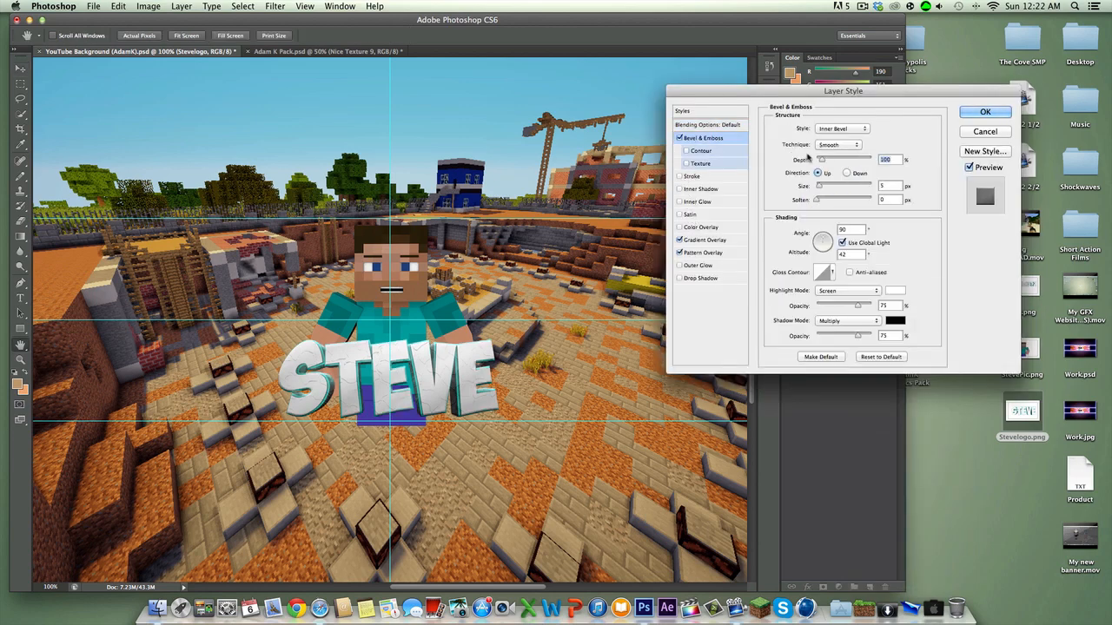
left_click_drag(821, 160, 792, 162)
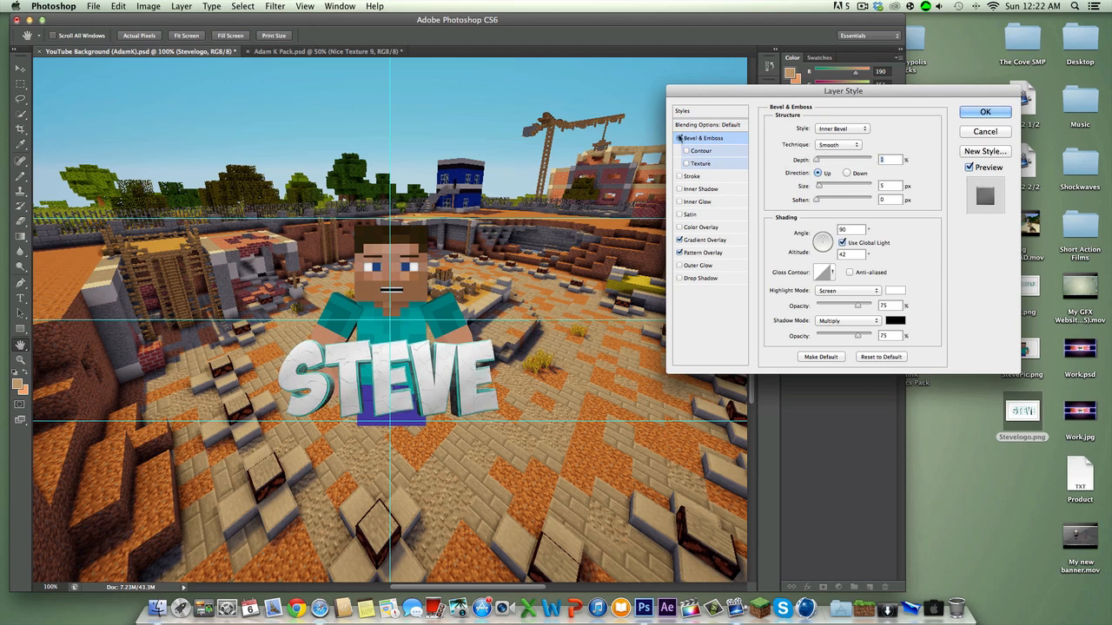
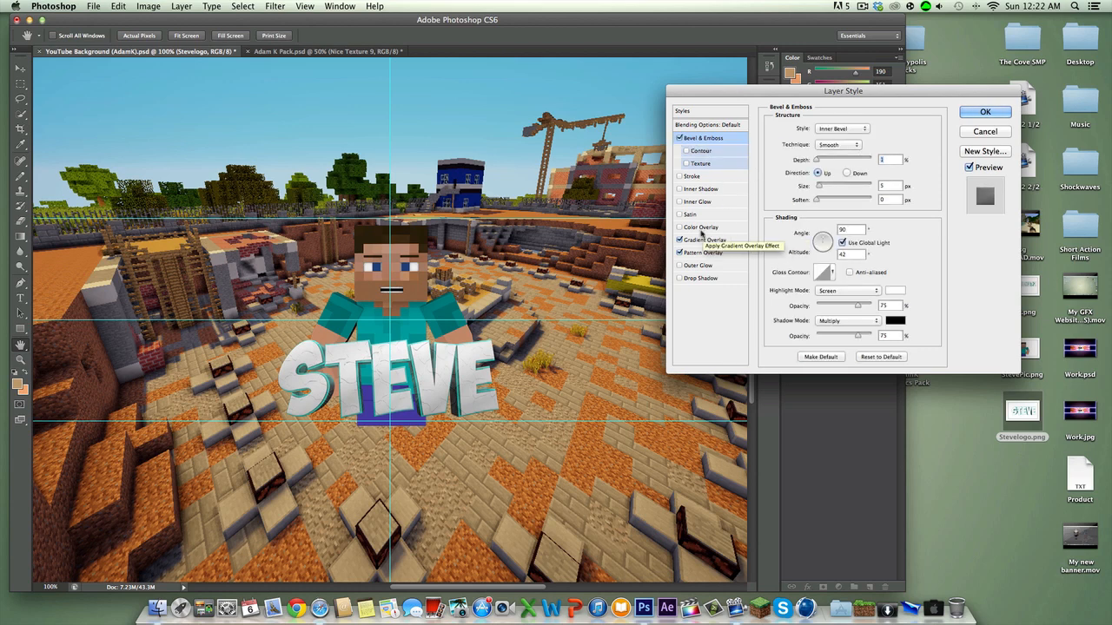
Add a Drop Shadow to the Stevelogo layer with a size of about 87 px and apply the layer style.
left_click(680, 278)
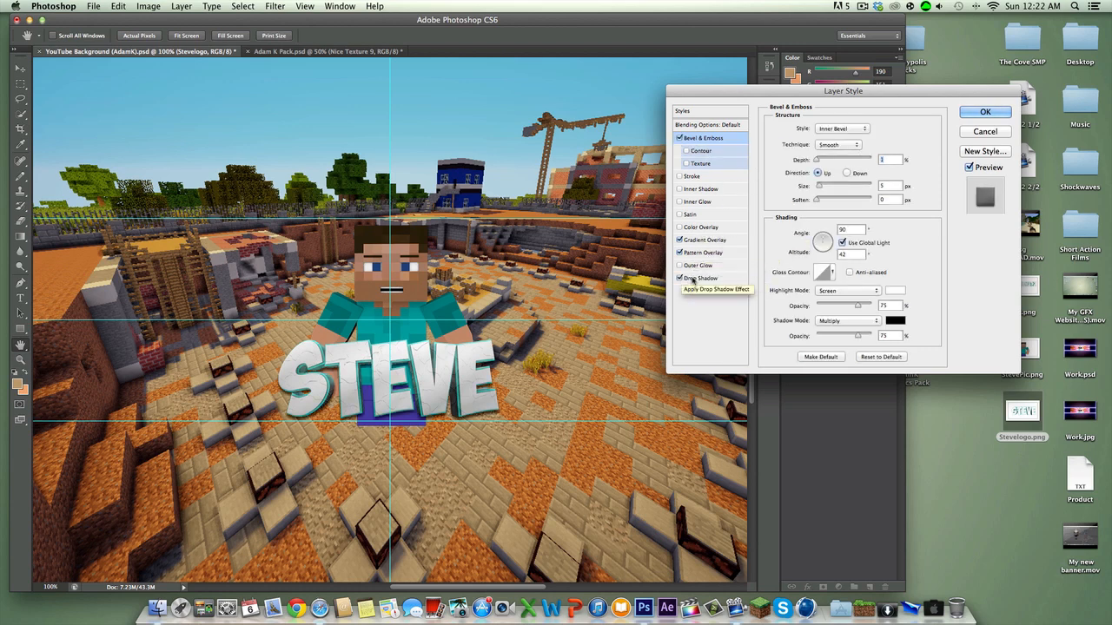
left_click(700, 278)
mouse_move(810, 209)
left_mouse_down()
mouse_move(838, 210)
mouse_move(829, 211)
left_mouse_up()
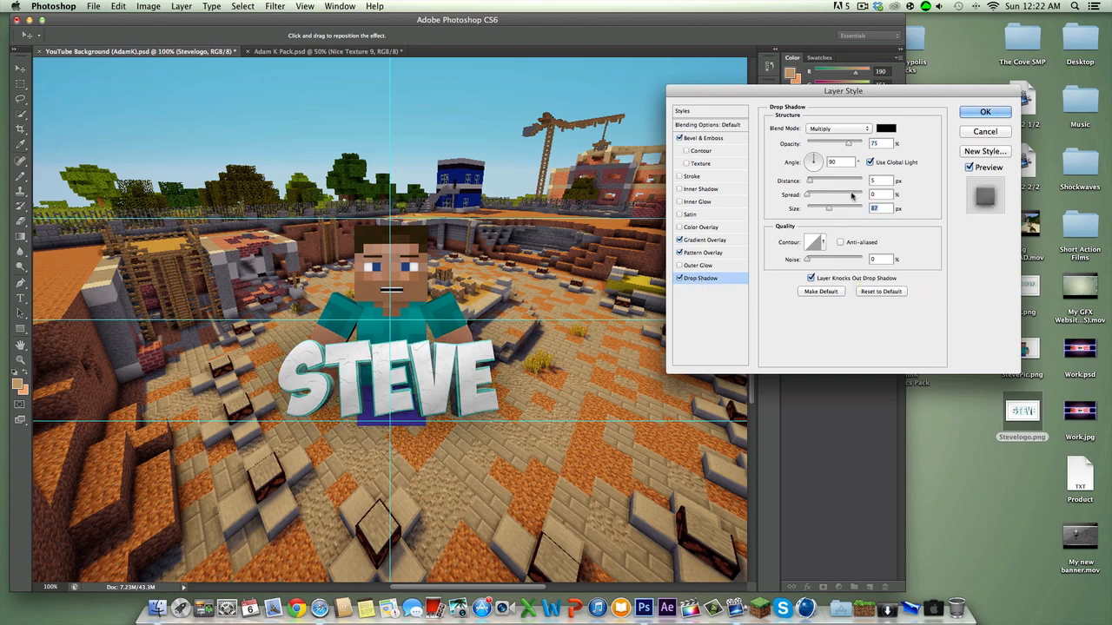
left_click(974, 112)
Examine the styled STEVE logo against the whole banner at different magnifications.
key("super+minus")
key("super+minus")
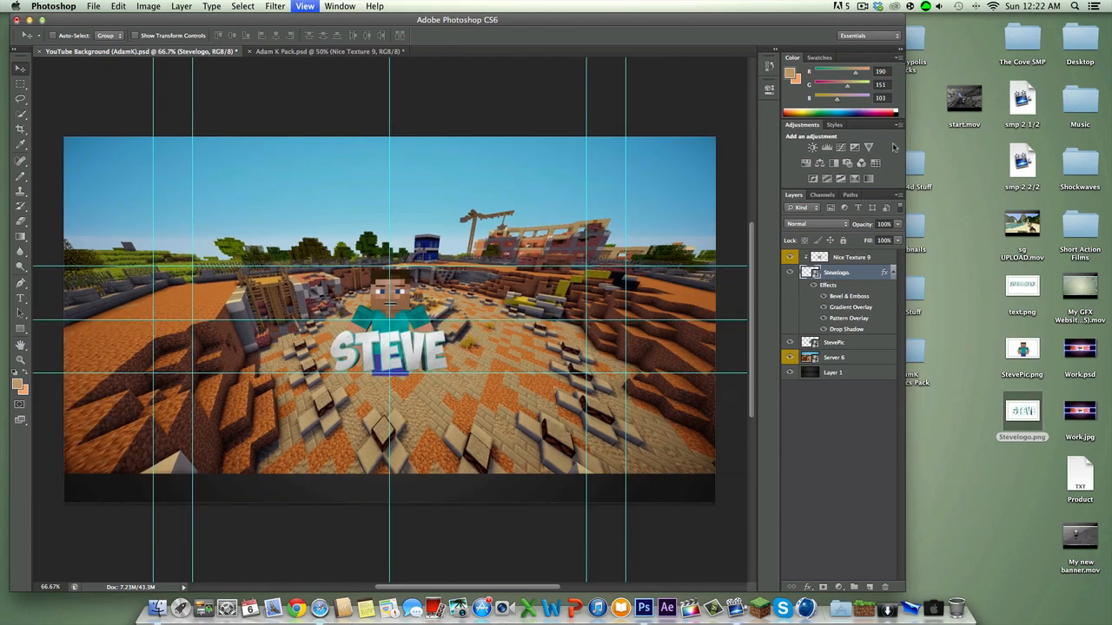
key("super+equal")
key("super+equal")
key("super+minus")
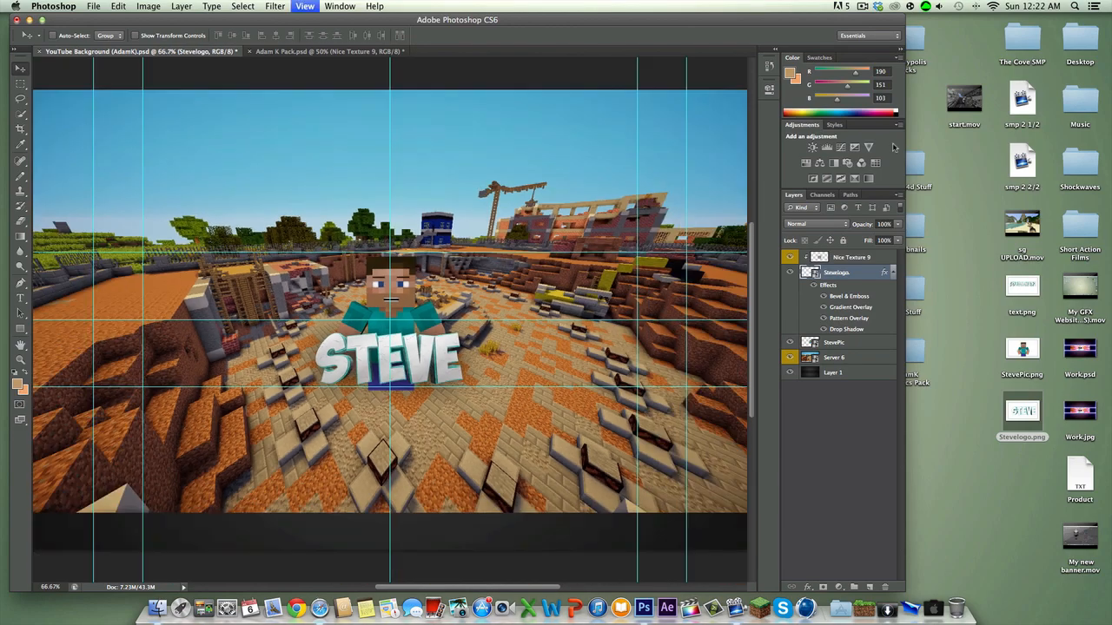
key("super+minus")
key("super+equal")
key("super+minus")
key("super+equal")
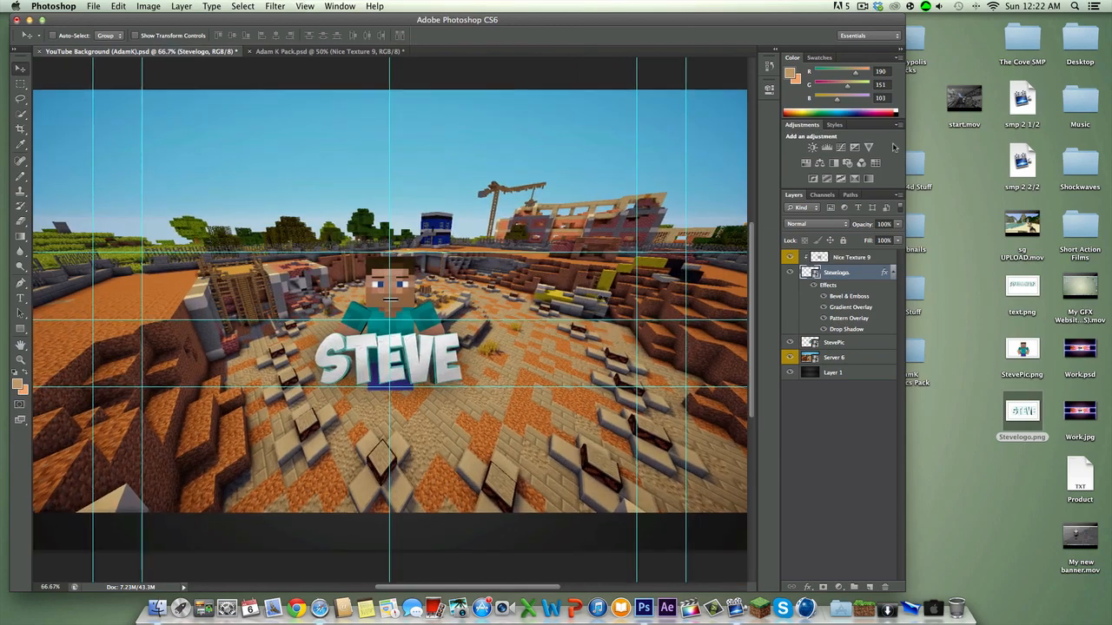
In Adam K Pack.psd, collapse the Nice and Textures groups and expand the Particles + Screen Overlays group.
left_click(355, 52)
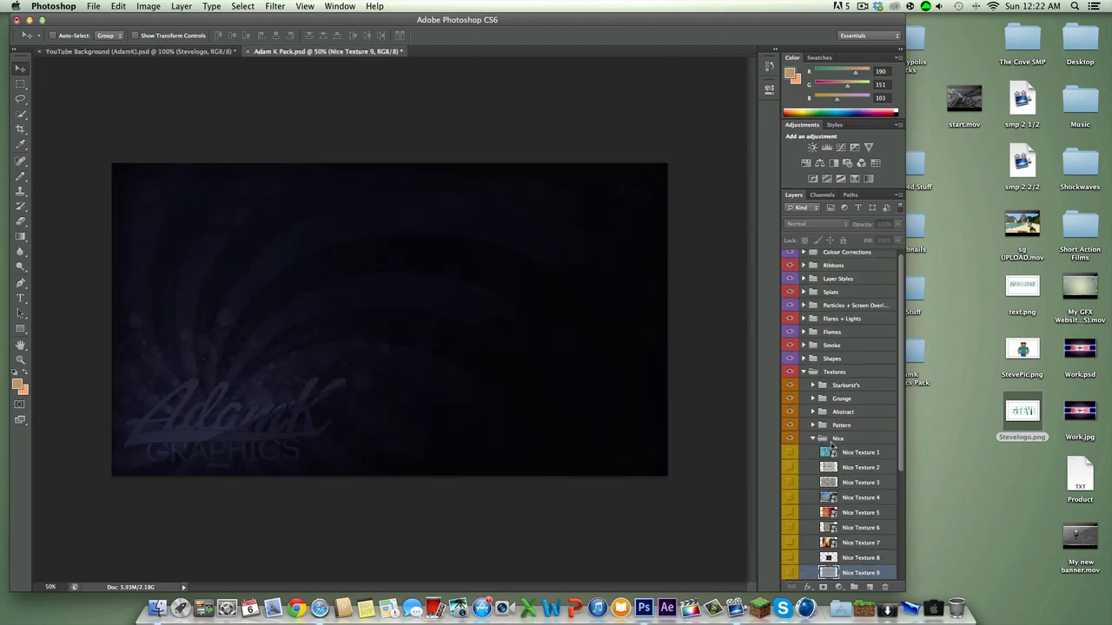
left_click(814, 439)
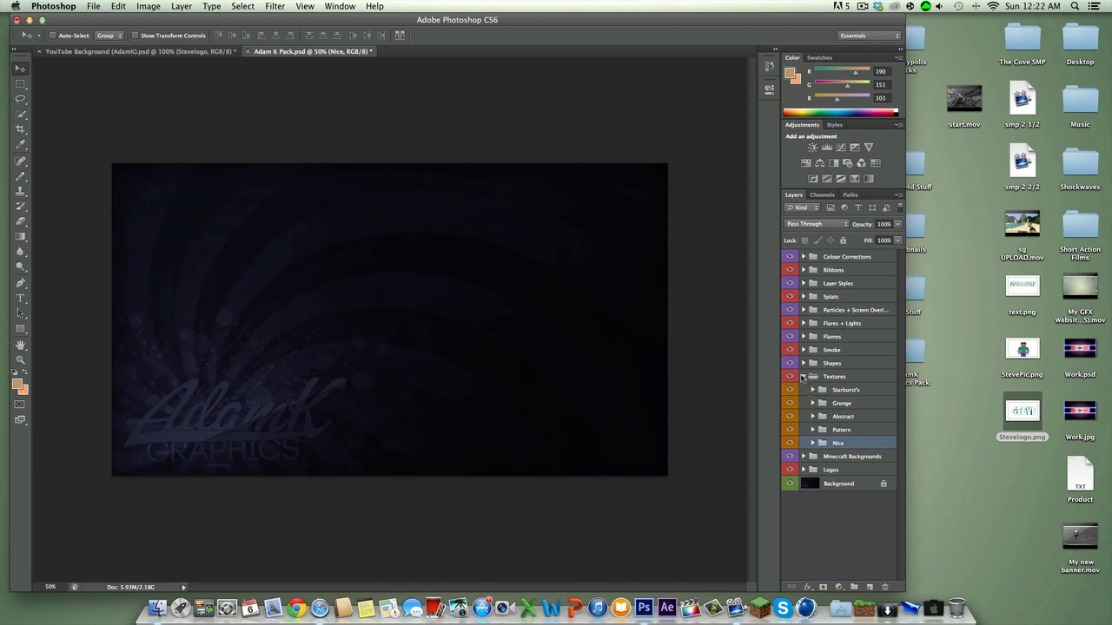
left_click(802, 377)
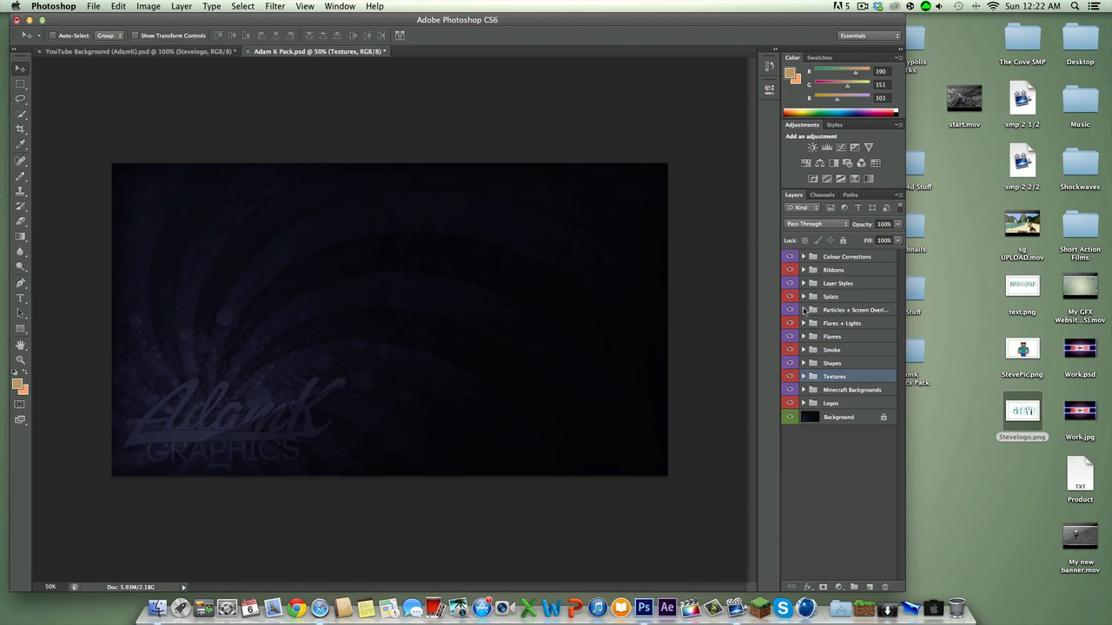
left_click(804, 310)
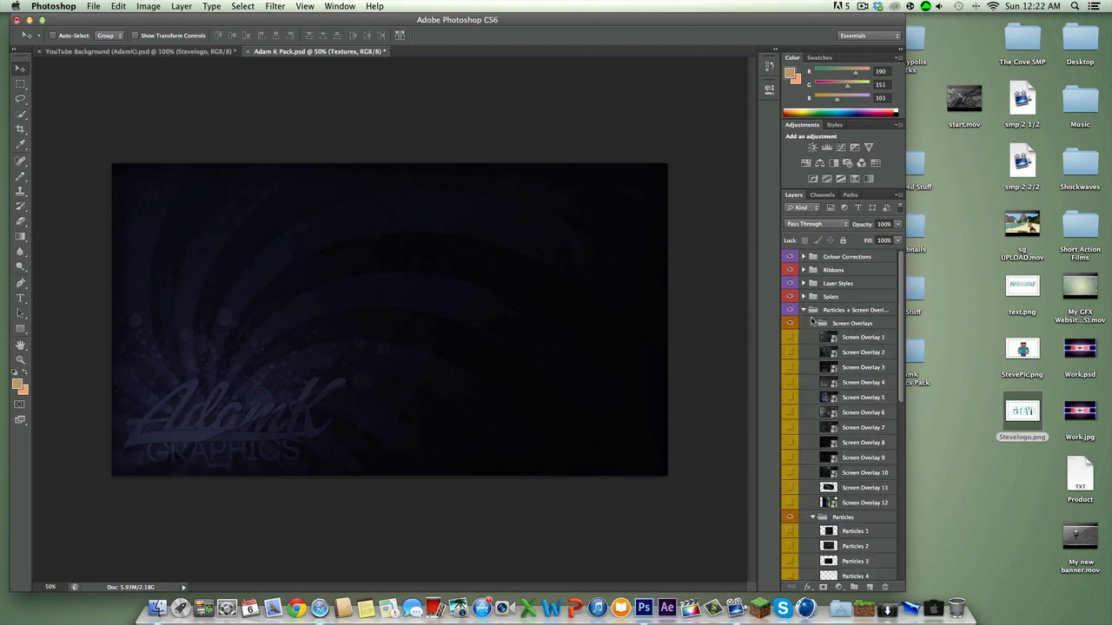
left_click(813, 323)
left_click(813, 323)
Preview the Screen Overlay 1 to 6 layers one at a time, leaving each hidden again.
left_click(791, 339)
left_click(790, 339)
left_click(791, 353)
left_click(791, 353)
left_click(791, 367)
left_click(791, 367)
left_click(790, 382)
left_click(790, 382)
left_click(790, 407)
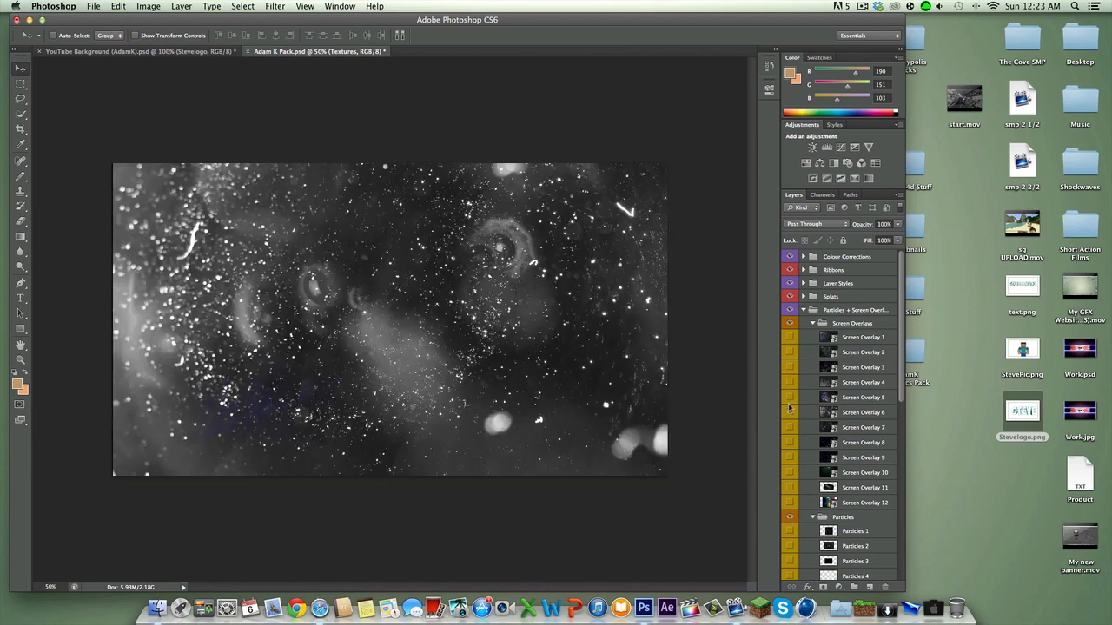
left_click(790, 408)
left_click(790, 398)
left_click(790, 398)
left_click(788, 413)
left_click(787, 413)
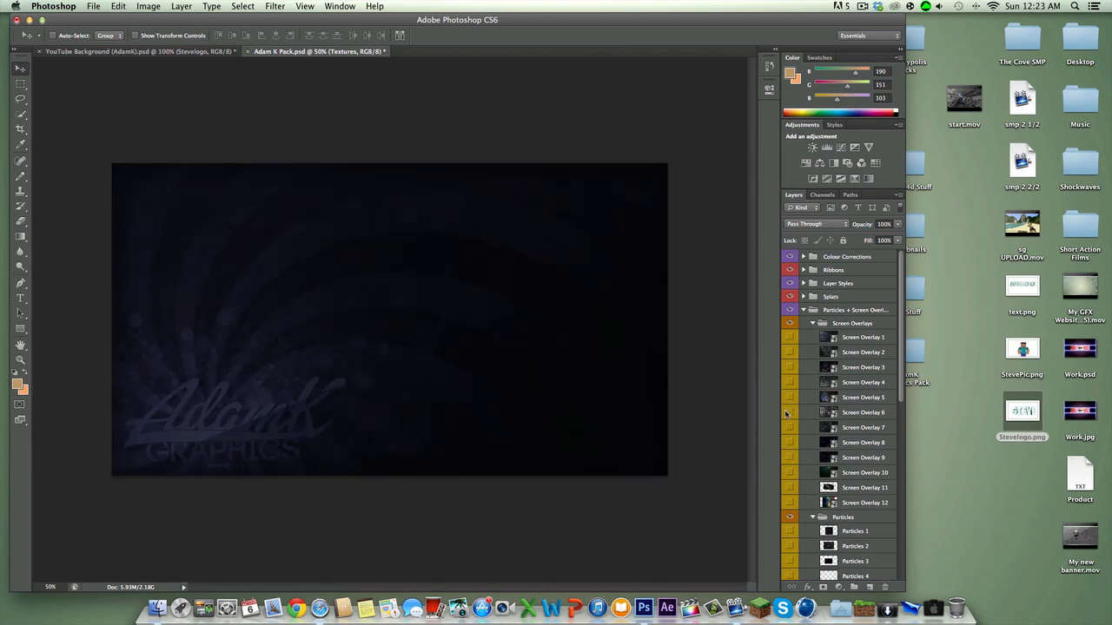
left_click(788, 410)
left_click(787, 410)
left_click(787, 398)
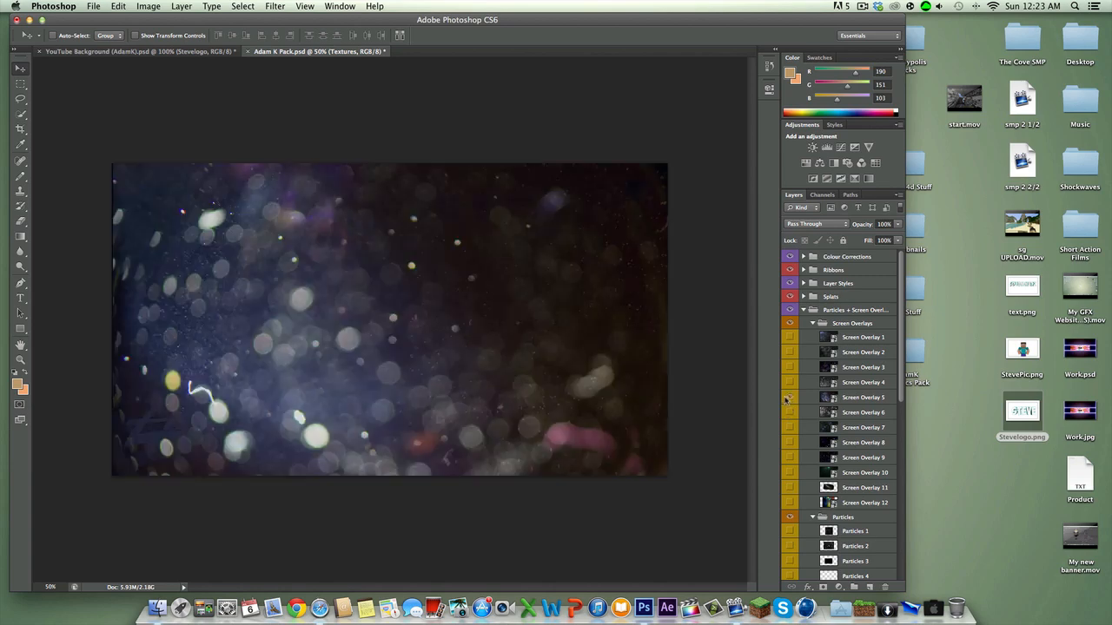
left_click(786, 400)
Duplicate the Screen Overlay 5 layer into YouTube Background (AdamK).psd and make it visible there.
right_click(834, 397)
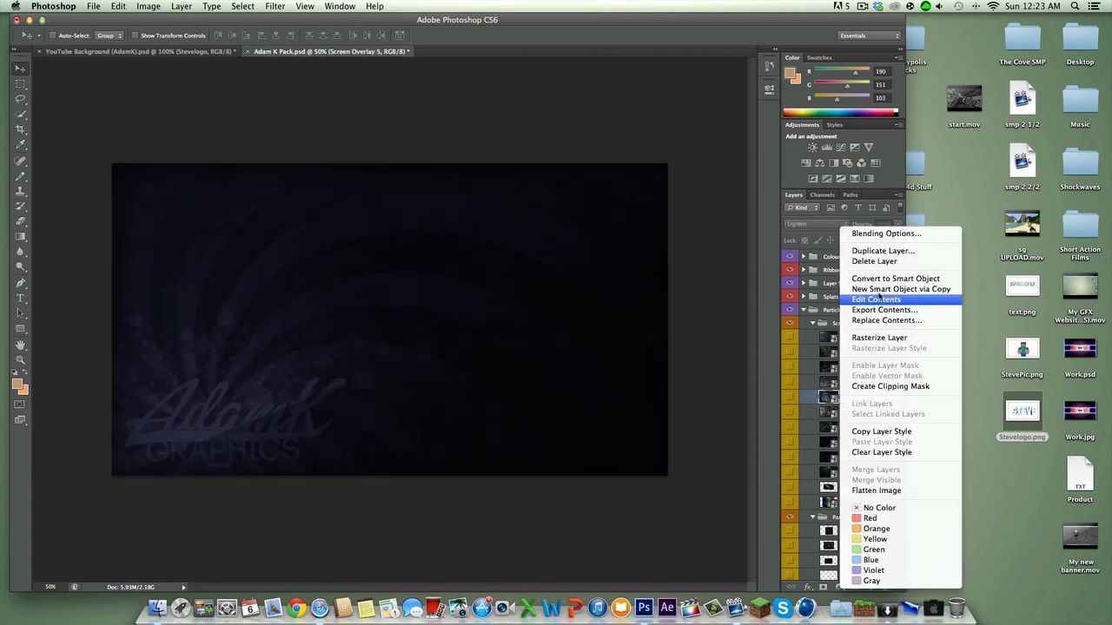
left_click(880, 252)
left_click(596, 306)
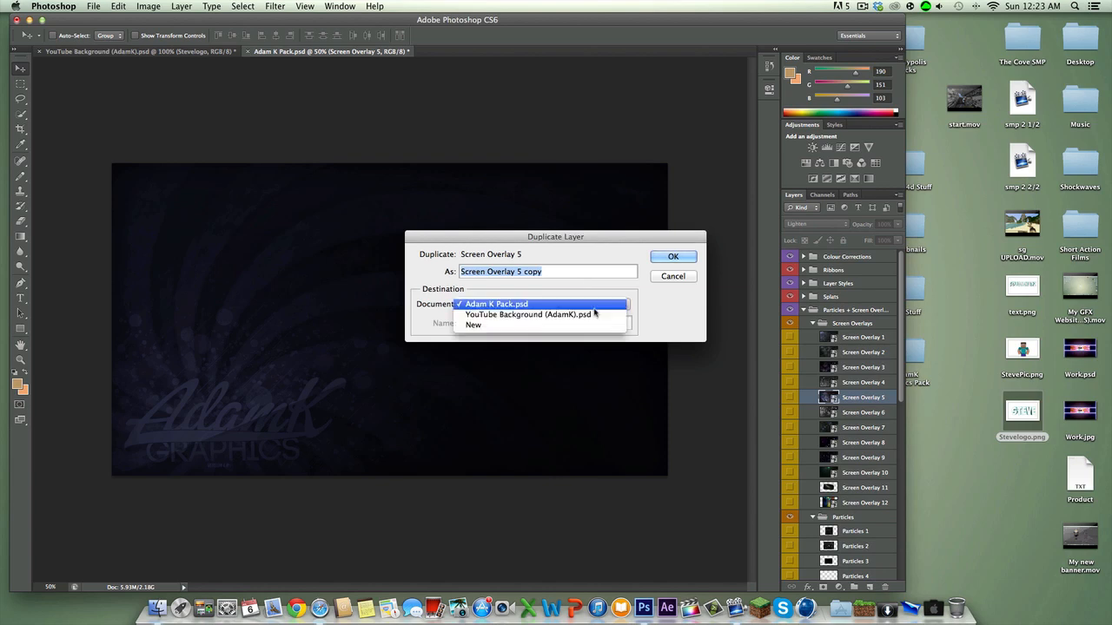
left_click(596, 314)
left_click(673, 256)
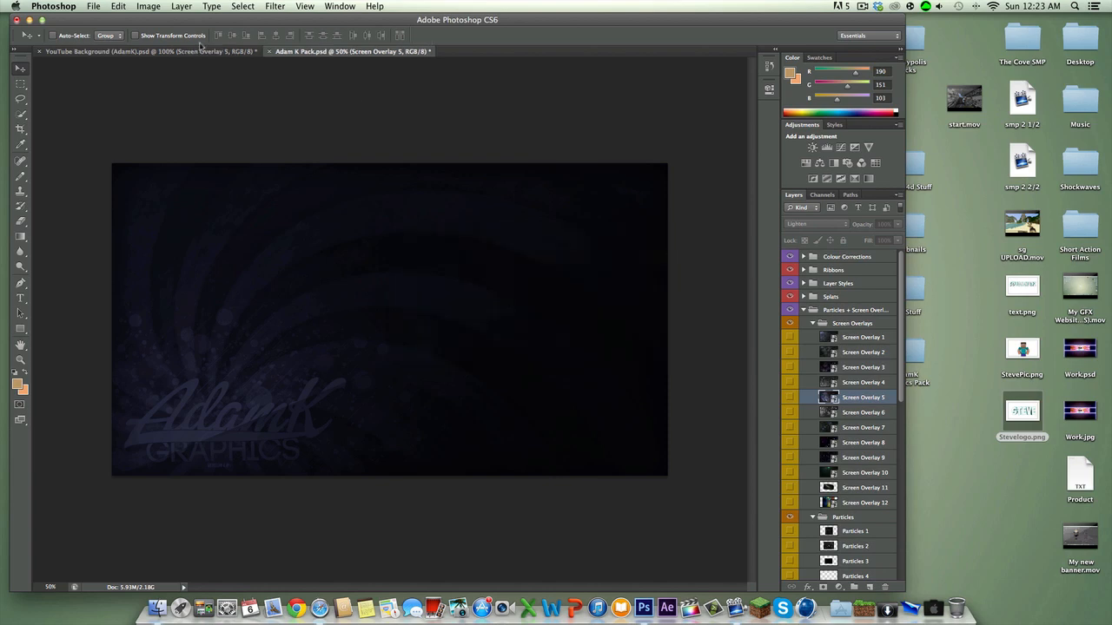
left_click(202, 51)
left_click(791, 274)
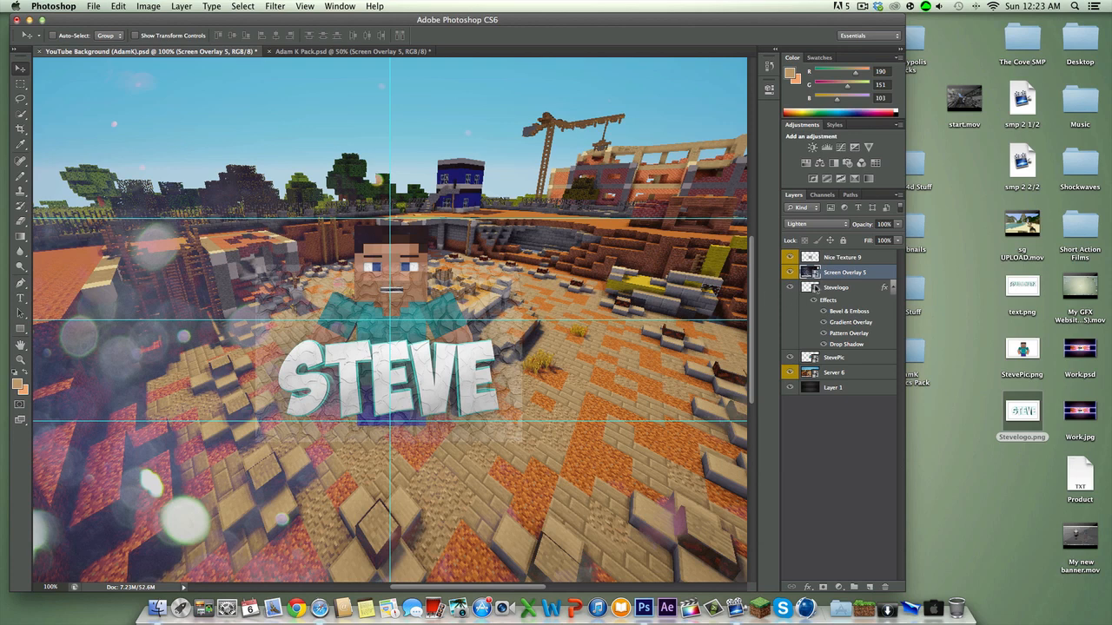
Move Nice Texture 9 below Screen Overlay 5 and clip it to the Stevelogo layer again.
left_click(832, 260)
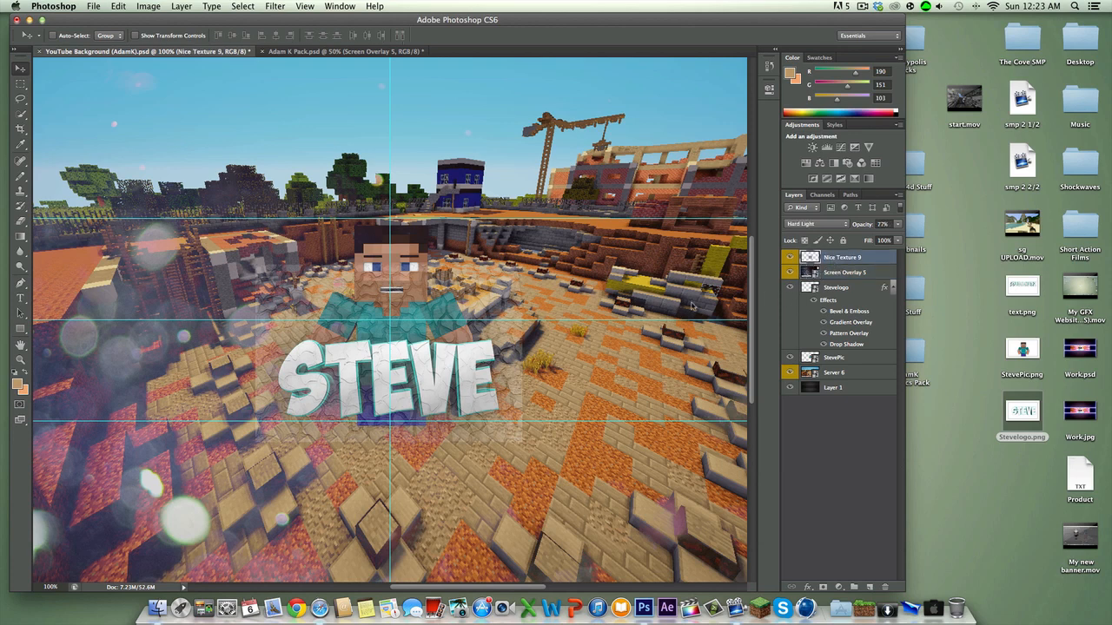
left_click_drag(847, 255, 851, 279)
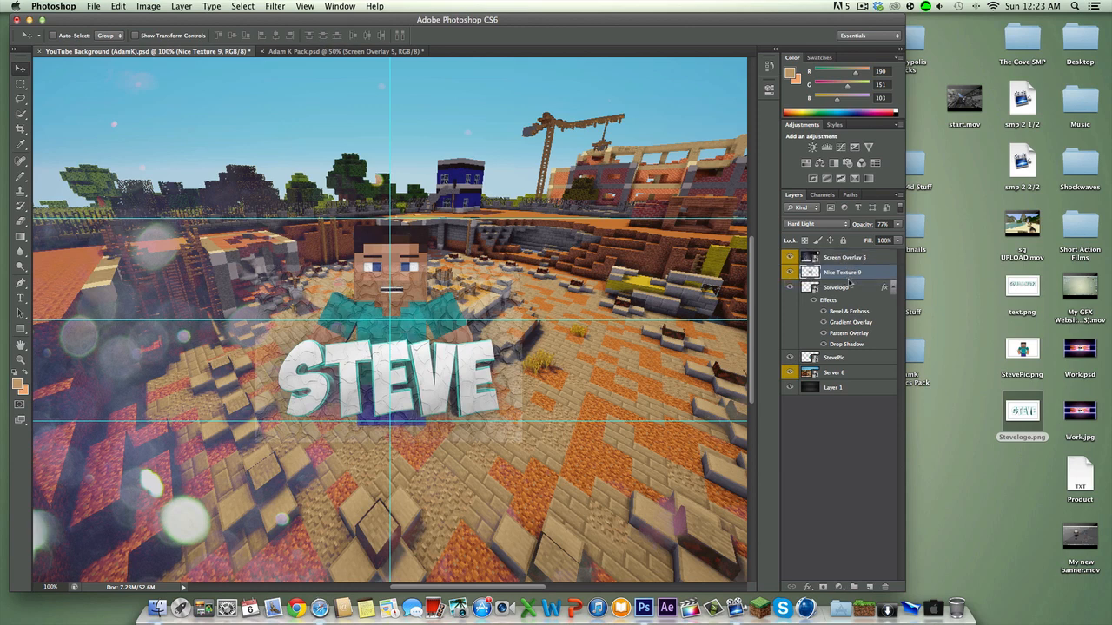
left_click(844, 279, "alt")
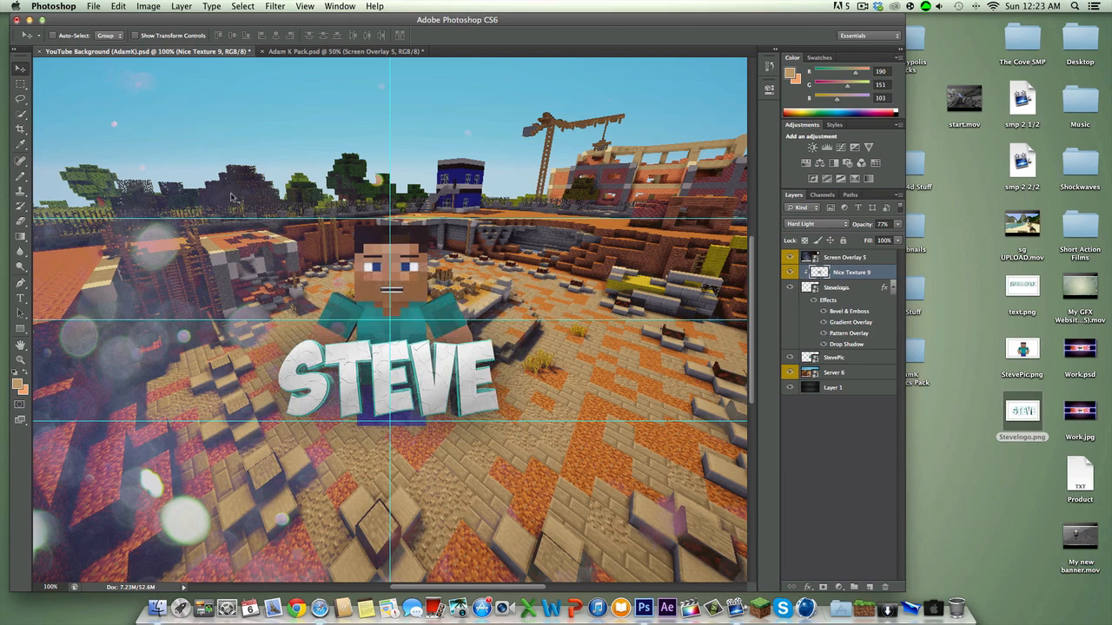
Shift the Screen Overlay 5 layer down and right over the banner and set its blend mode to Screen.
key("super+minus")
key("super+minus")
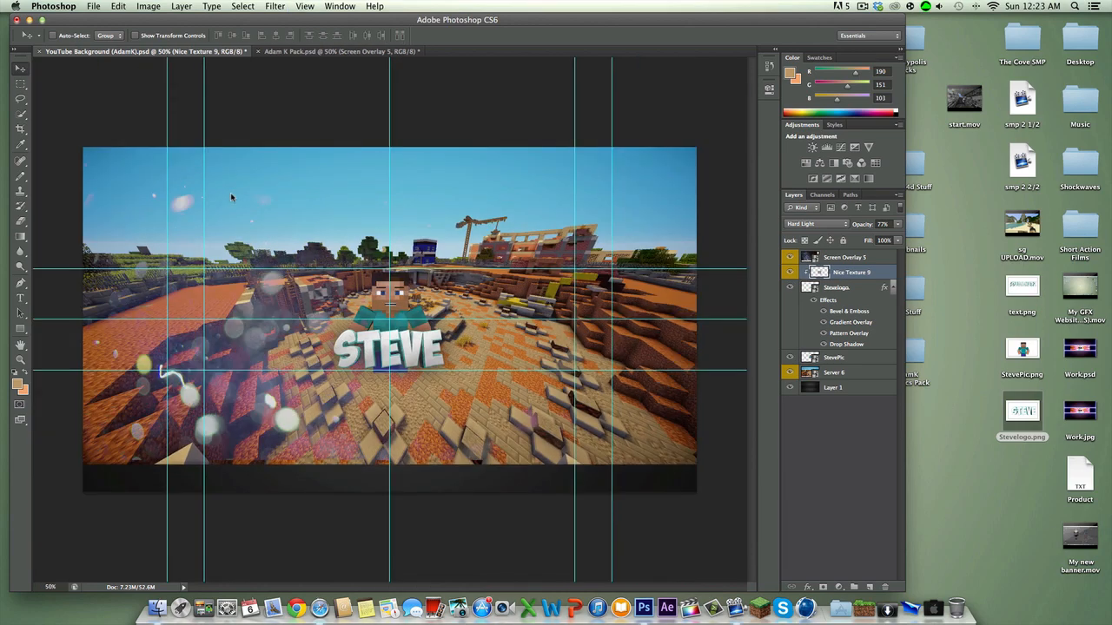
left_click(843, 258)
left_click_drag(395, 339, 400, 389)
left_click(792, 224)
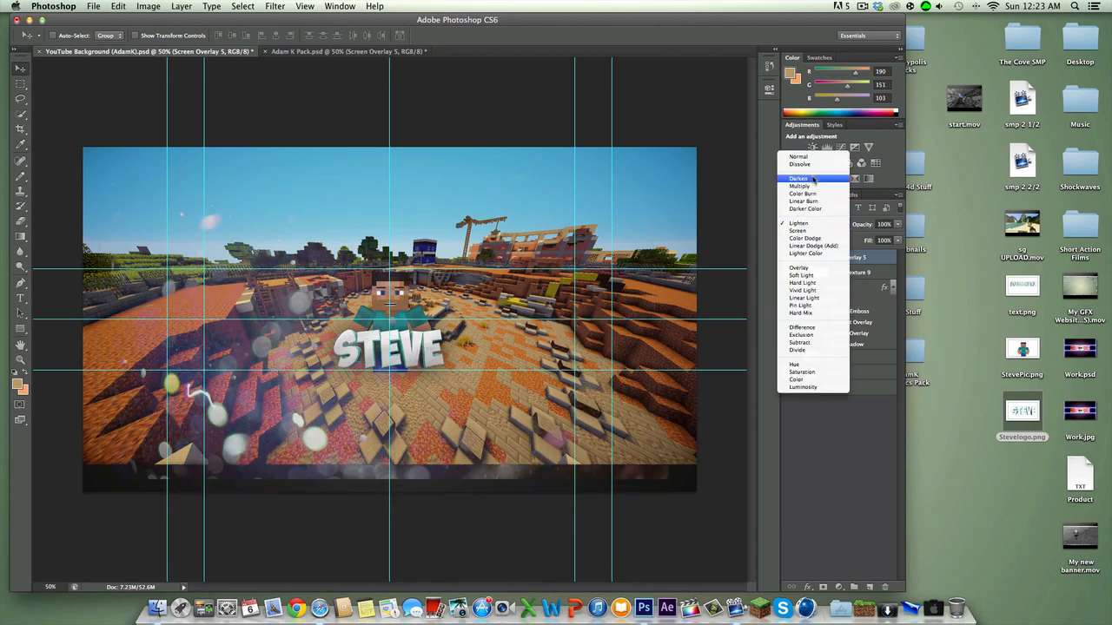
left_click(810, 158)
left_click(817, 224)
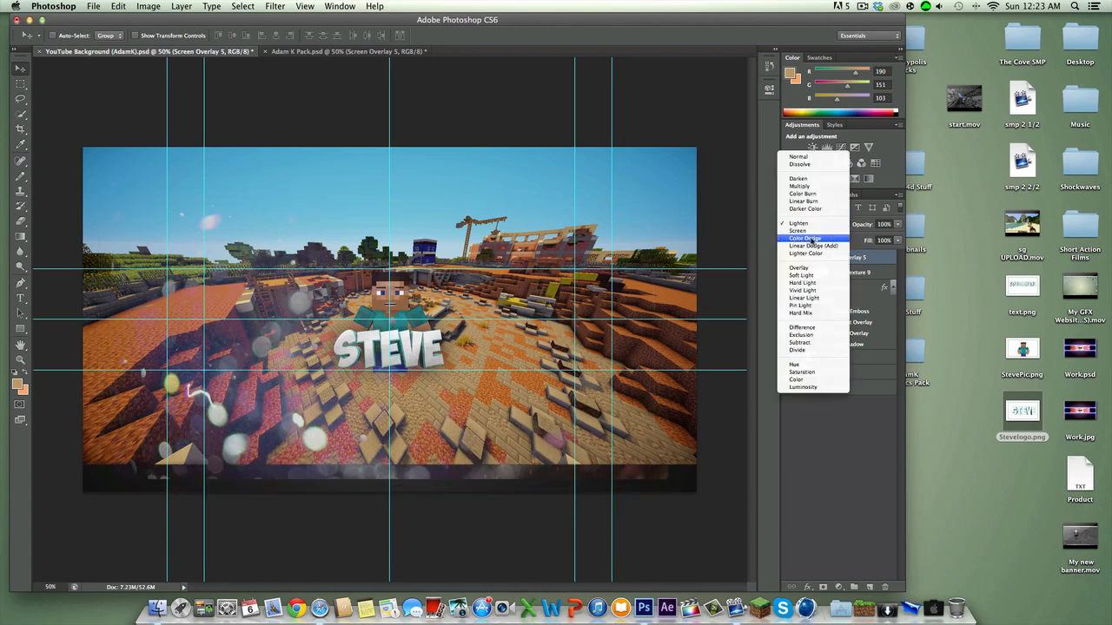
left_click(807, 231)
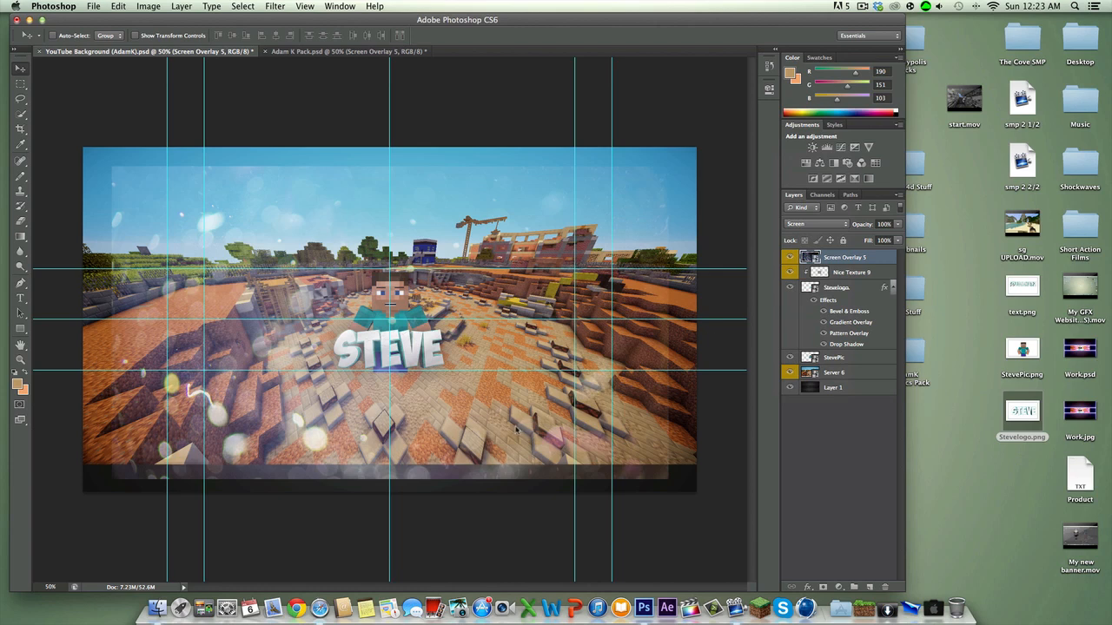
Move the Screen Overlay 5 layer up slightly, and delete it from the banner.
left_click_drag(516, 429, 510, 384)
key("BackSpace")
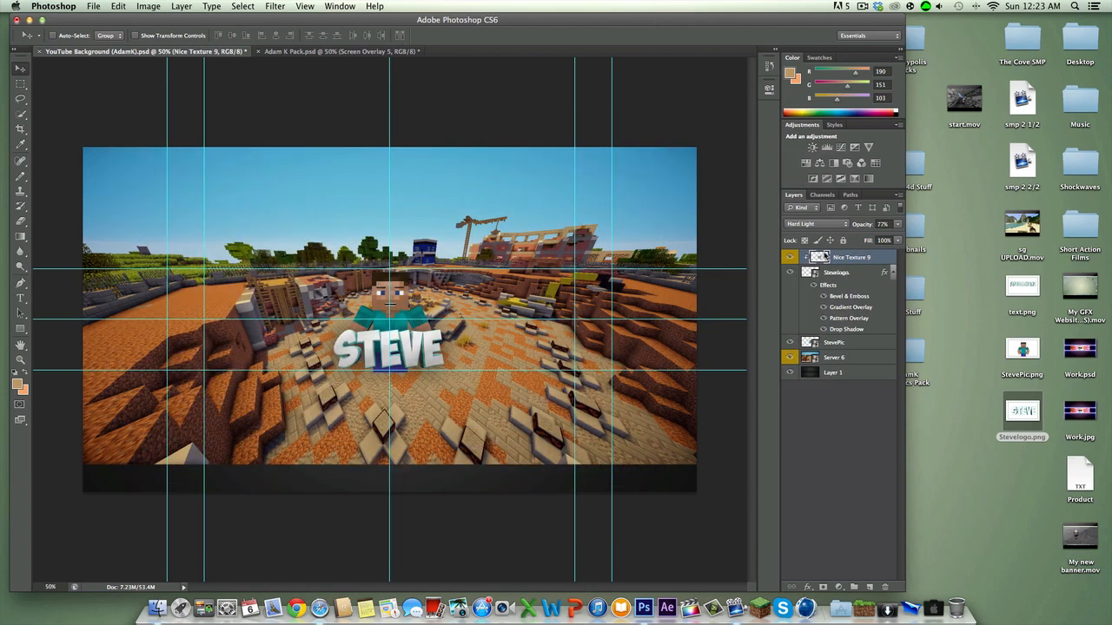
Return to Adam K Pack.psd, collapse the Screen Overlays group and preview the Particles 1 to 5 layers individually.
left_click(269, 51)
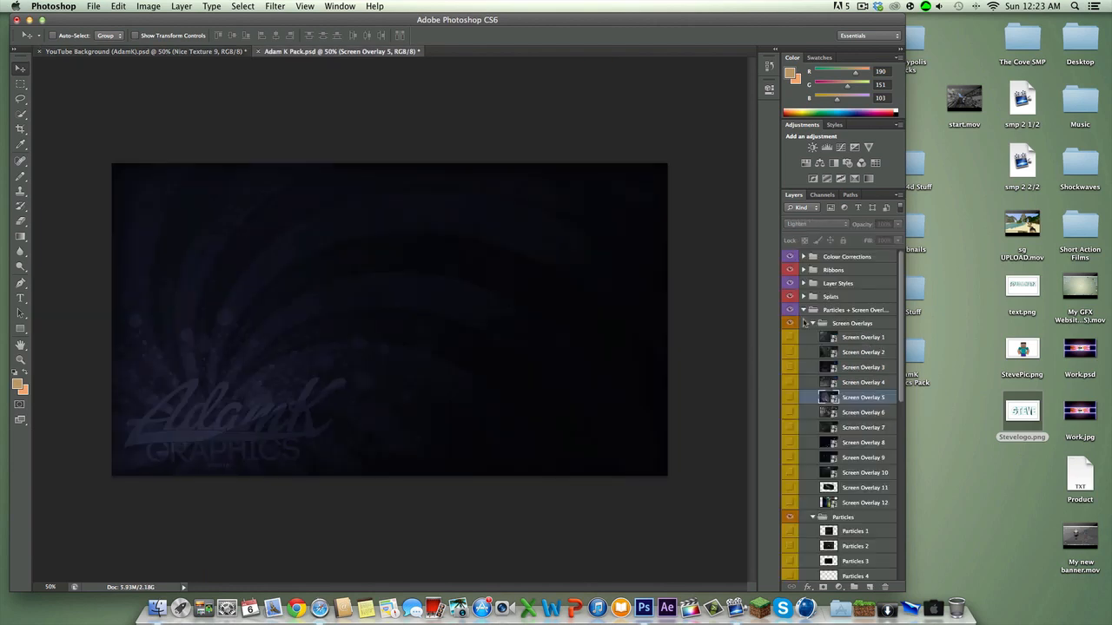
left_click(820, 323)
left_click(814, 323)
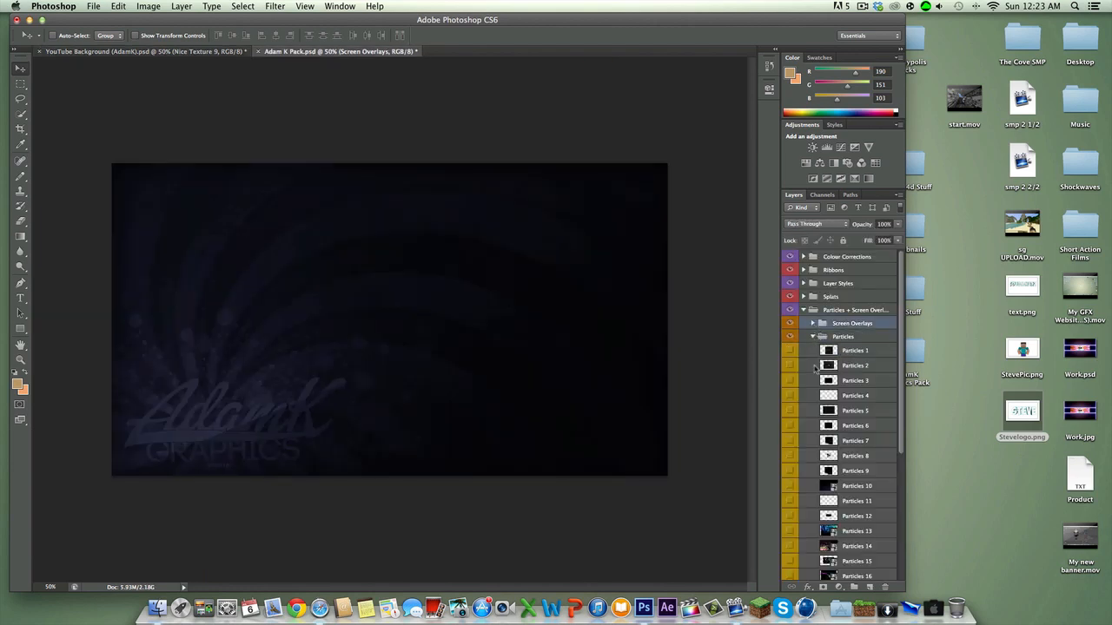
left_click(790, 352)
left_click(791, 366)
left_click(790, 366)
left_click(791, 381)
left_click(792, 395)
left_click(791, 396)
left_click(792, 411)
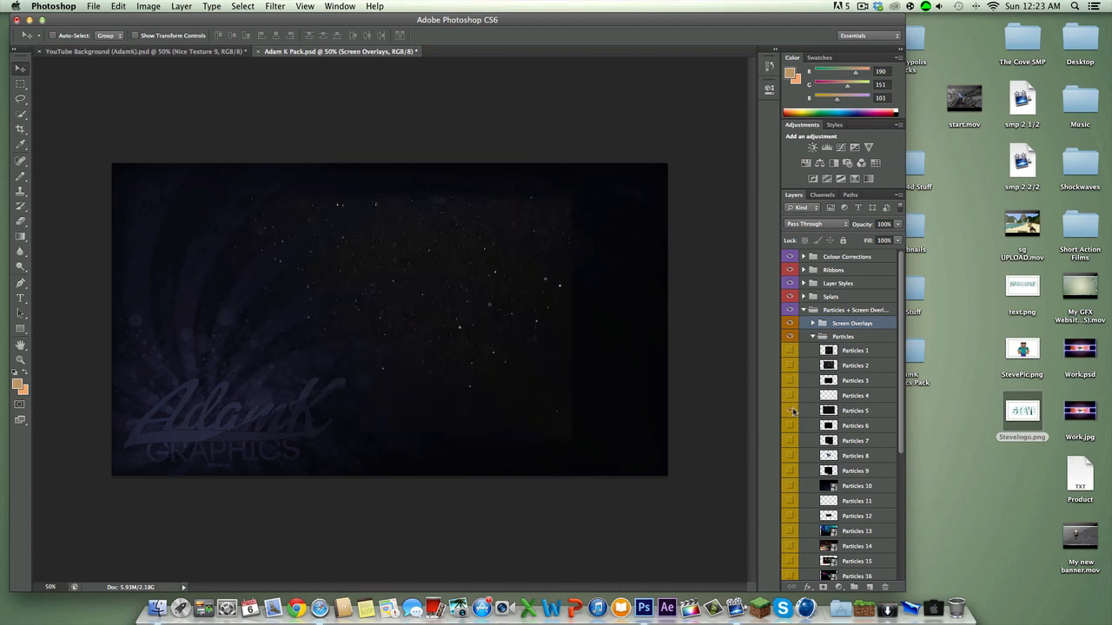
left_click(793, 411)
left_click(792, 396)
left_click(791, 396)
Duplicate the Particles 4 layer into YouTube Background (AdamK).psd and switch to that document.
right_click(844, 398)
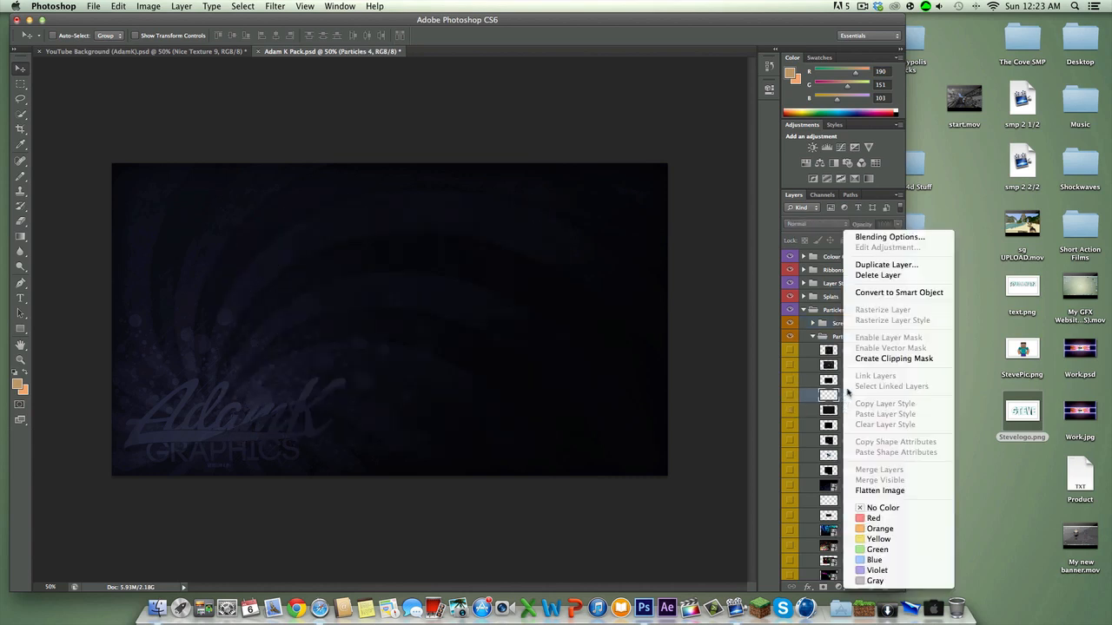
left_click(885, 265)
left_click(533, 298)
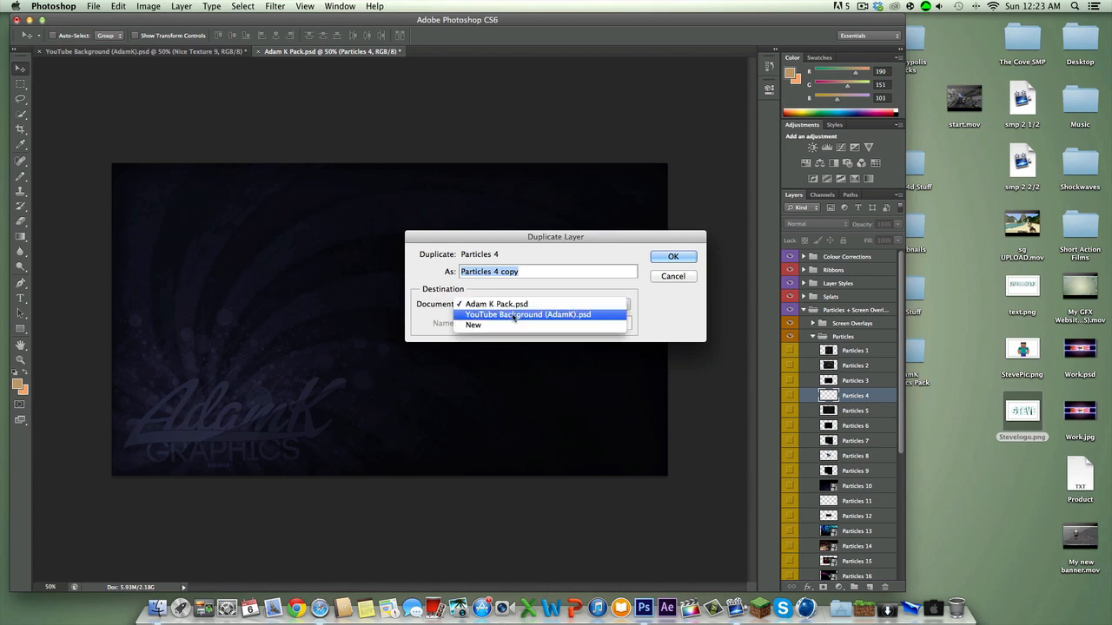
left_click(534, 316)
key("Return")
left_click(227, 51)
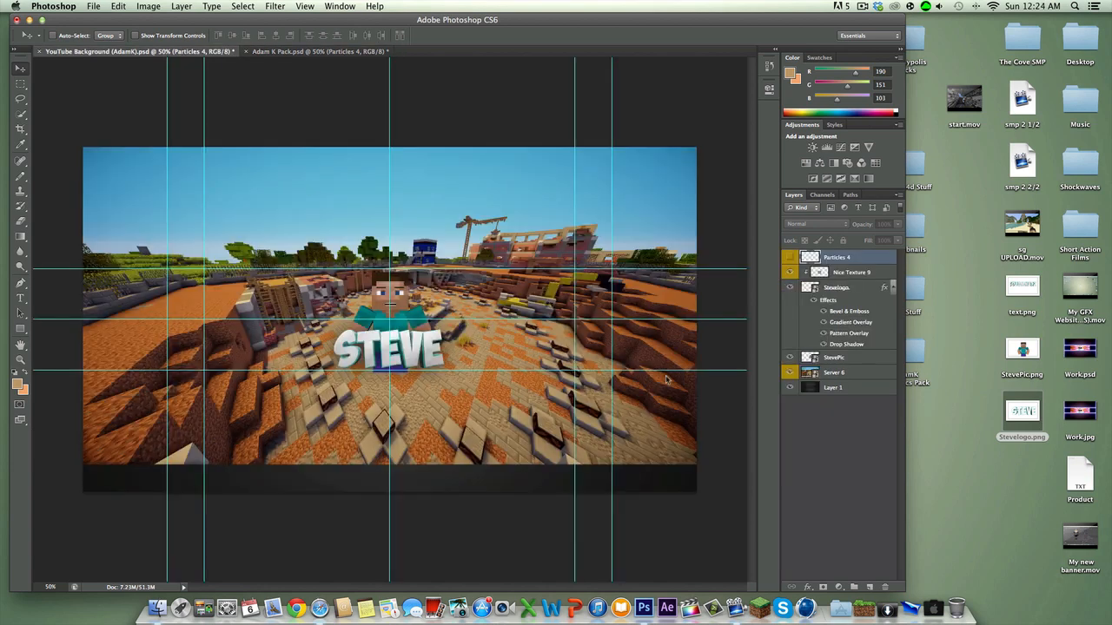
Move the Particles 4 layer to the right over the banner, delete it, and return to Adam K Pack.psd.
left_click_drag(488, 356, 521, 361)
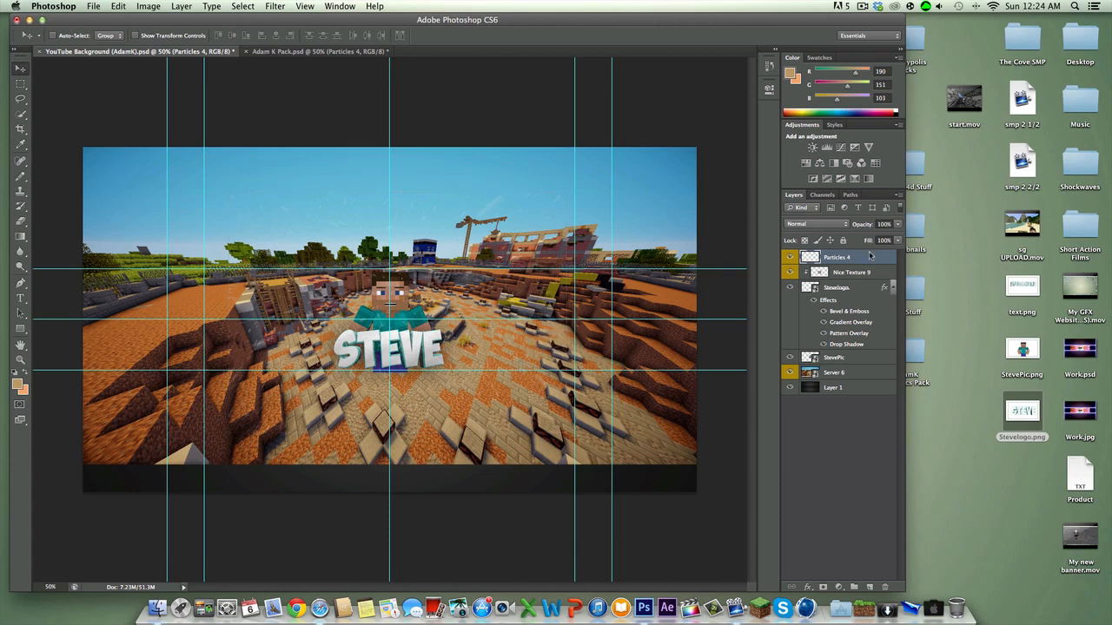
key("Delete")
left_click(365, 51)
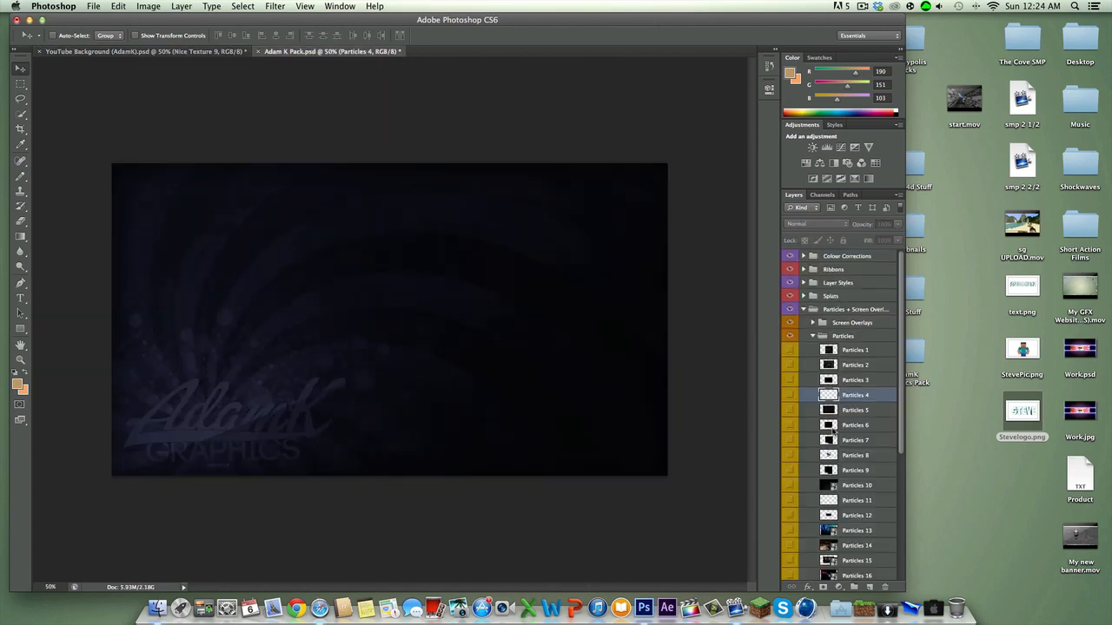
Preview individual layers in the Particles group, including Particles 1, 2, 3, 5 and 6.
scroll(829, 421, "down", 1)
left_click(791, 420)
left_click(791, 404)
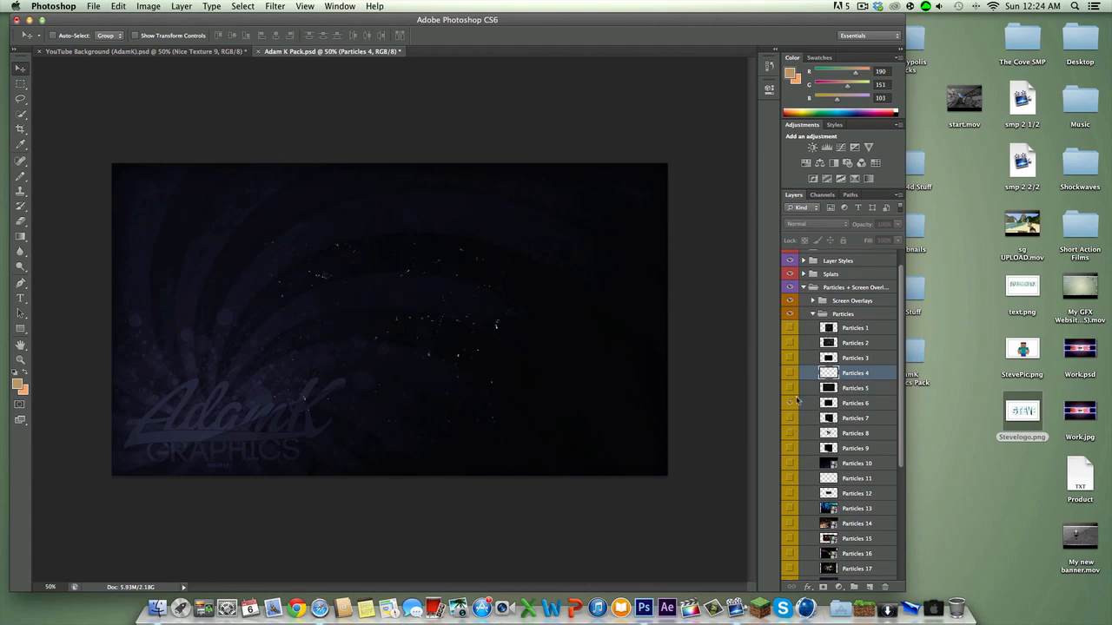
left_click(794, 389)
left_click(793, 387)
left_click(791, 343)
left_click(791, 343)
left_click(789, 330)
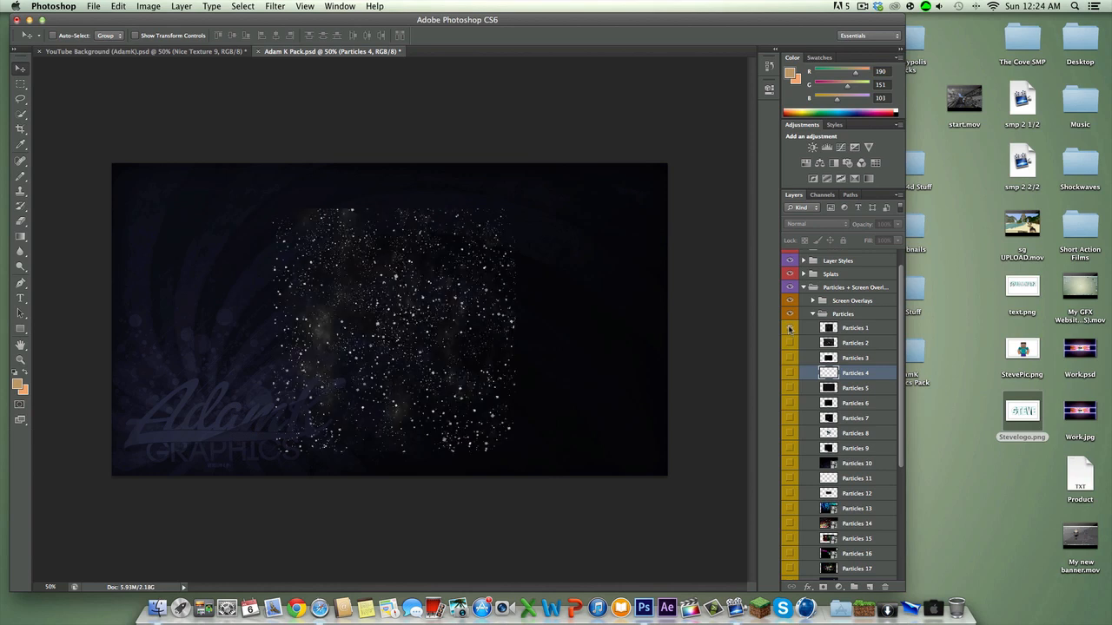
left_click(789, 330)
left_click(792, 357)
Duplicate the Particles 3 layer into YouTube Background (AdamK).psd and switch to that document.
right_click(840, 359)
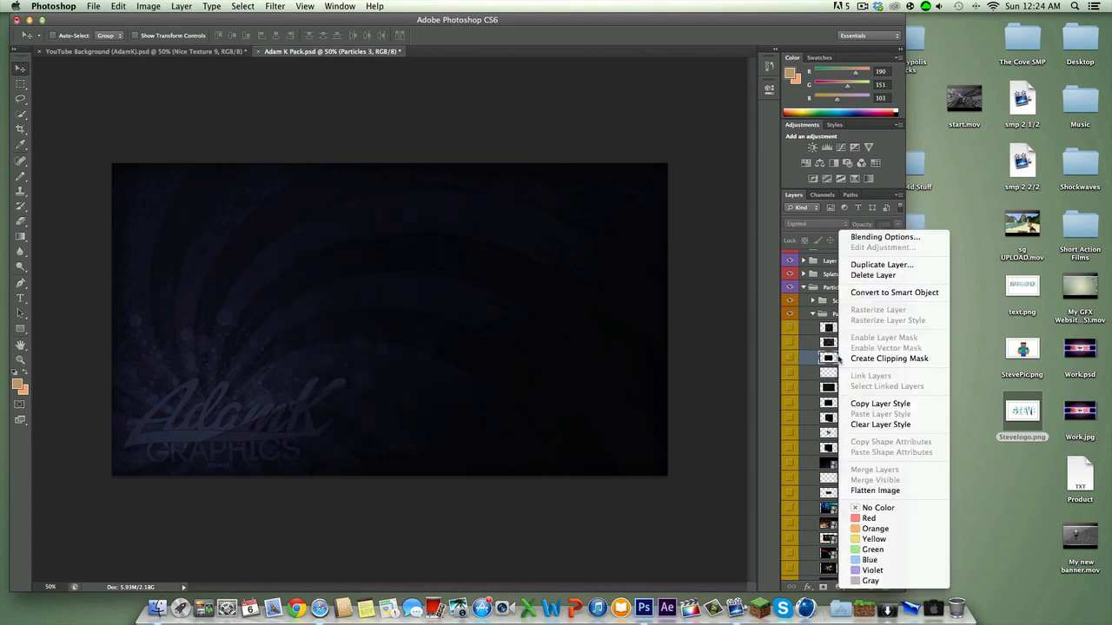
left_click(899, 265)
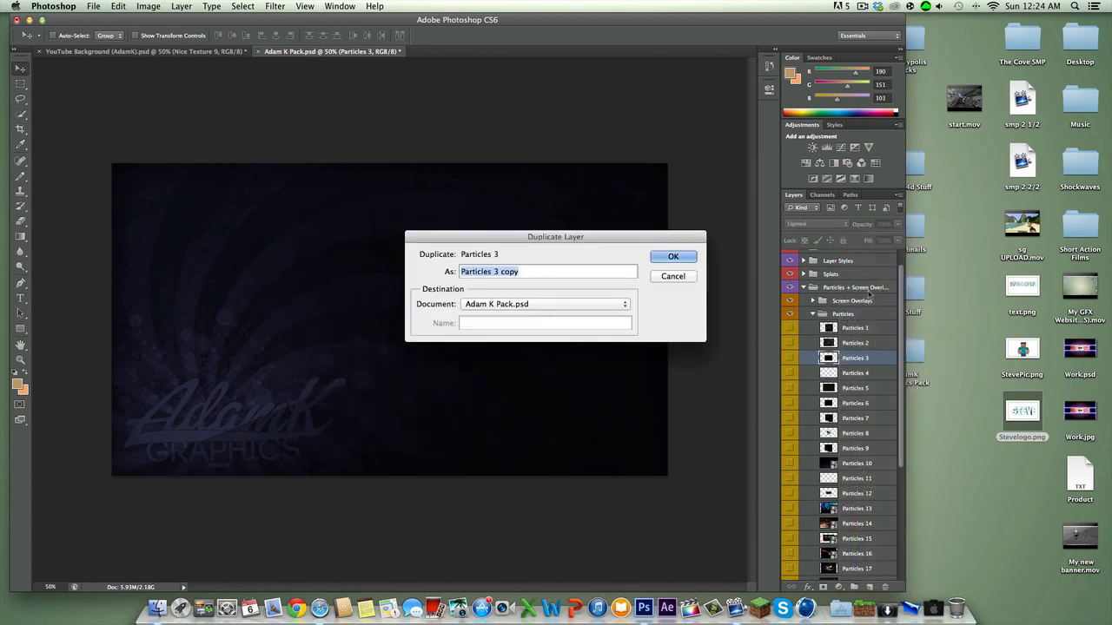
left_click(622, 304)
left_click(600, 316)
left_click(673, 257)
left_click(219, 51)
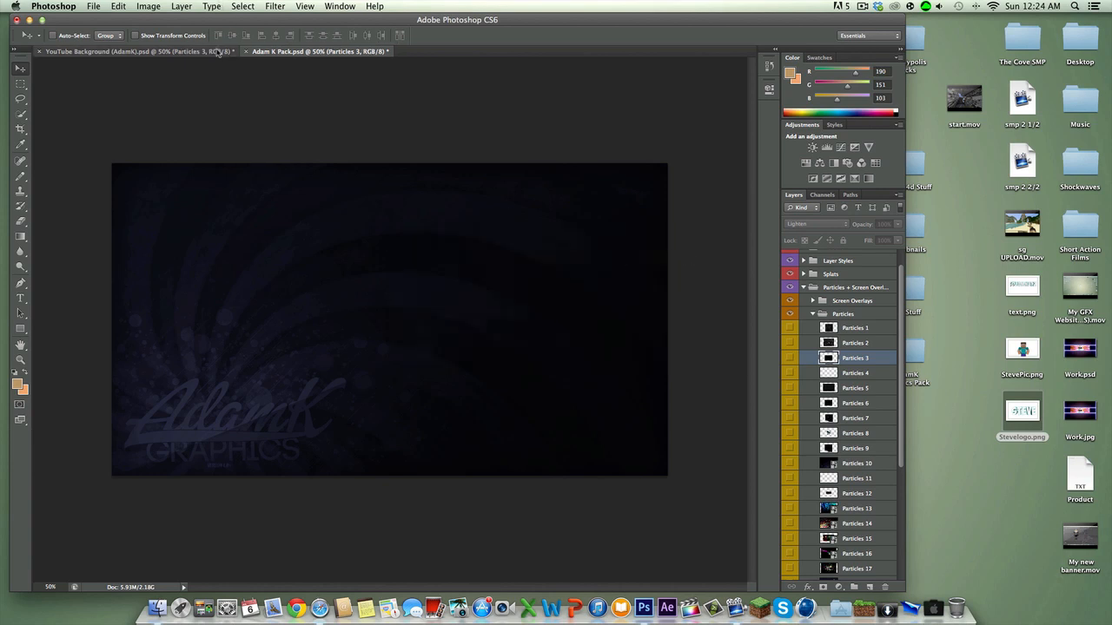
Scale the Particles 3 layer up proportionally and reposition it so its particles cover the whole banner.
mouse_move(417, 310)
left_mouse_down()
mouse_move(425, 354)
mouse_move(431, 317)
left_mouse_up()
key("super+y")
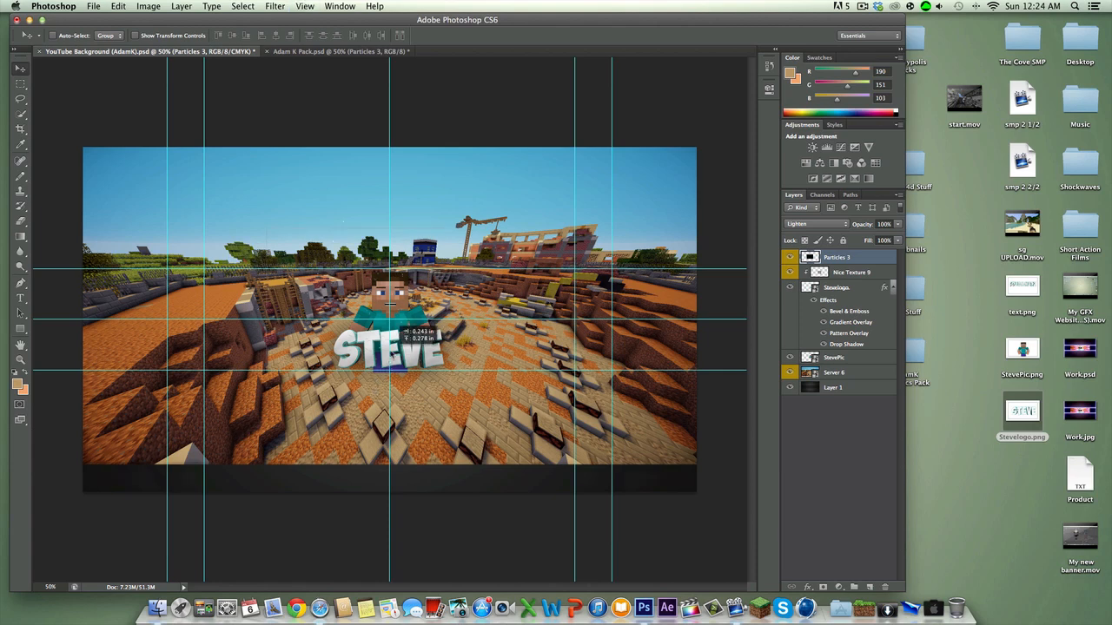
key("super+t")
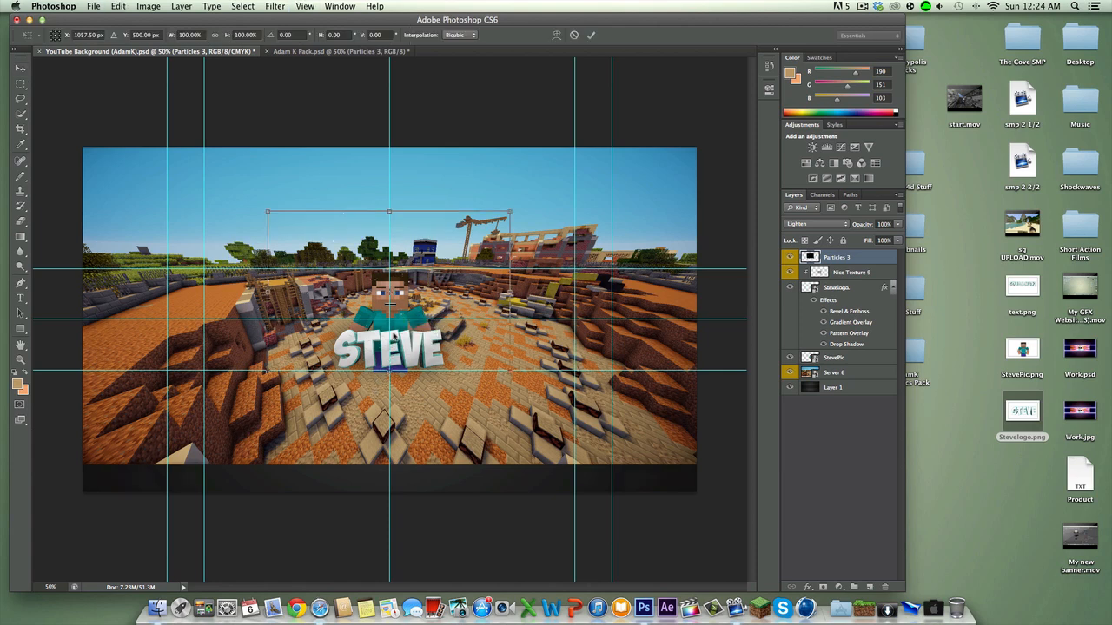
left_click_drag(395, 339, 402, 360)
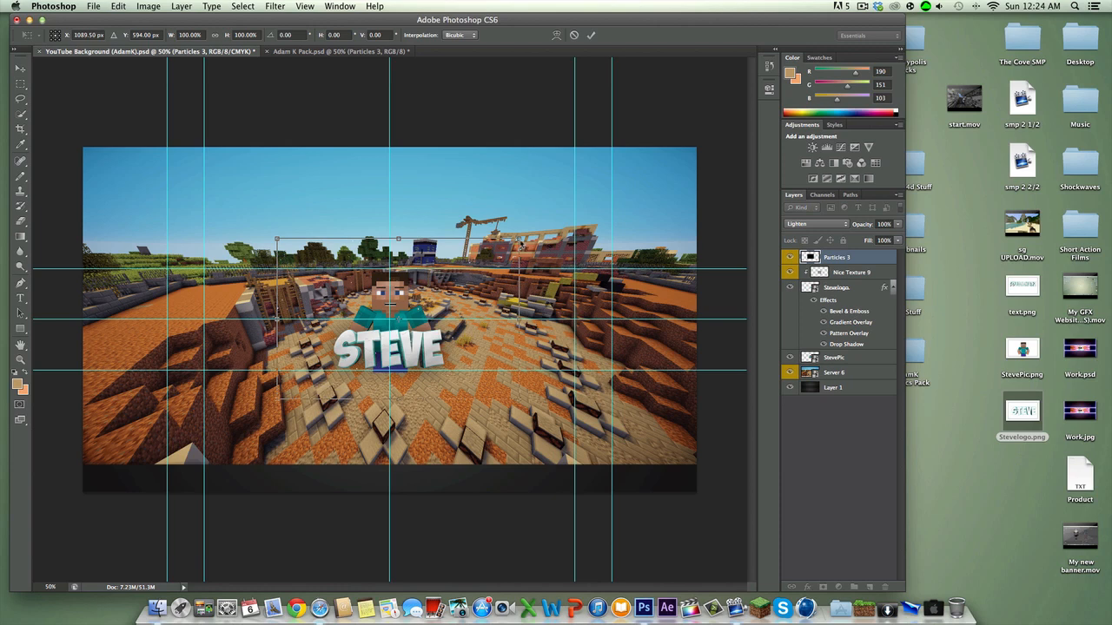
left_click_drag(520, 246, 670, 174, "shift")
left_click_drag(363, 200, 427, 278, "shift")
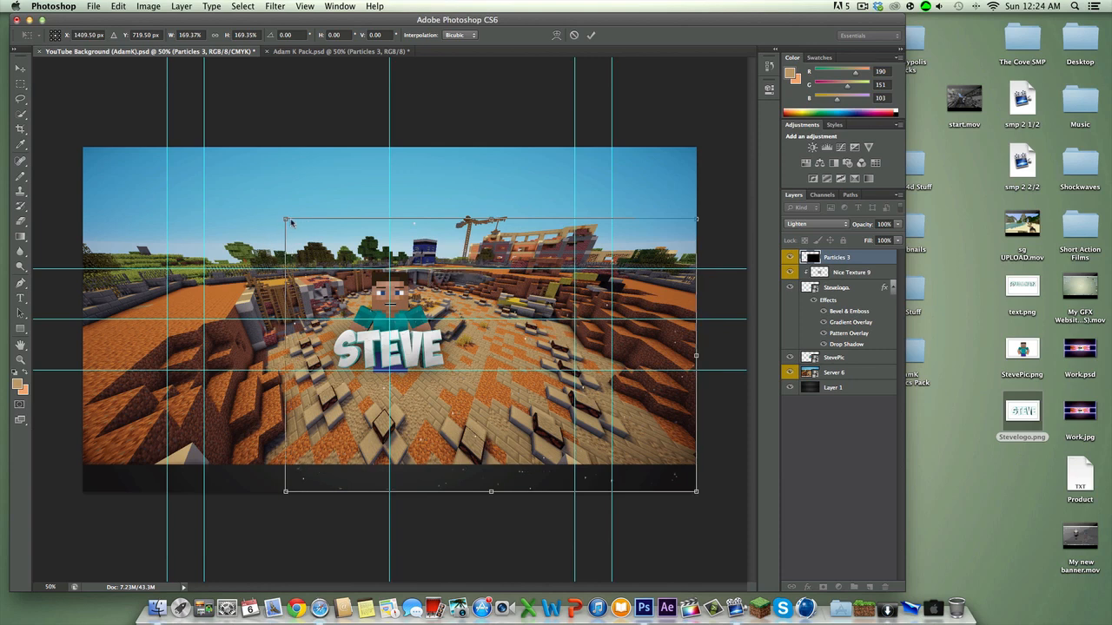
left_click_drag(291, 224, 62, 129, "shift")
left_click(591, 34)
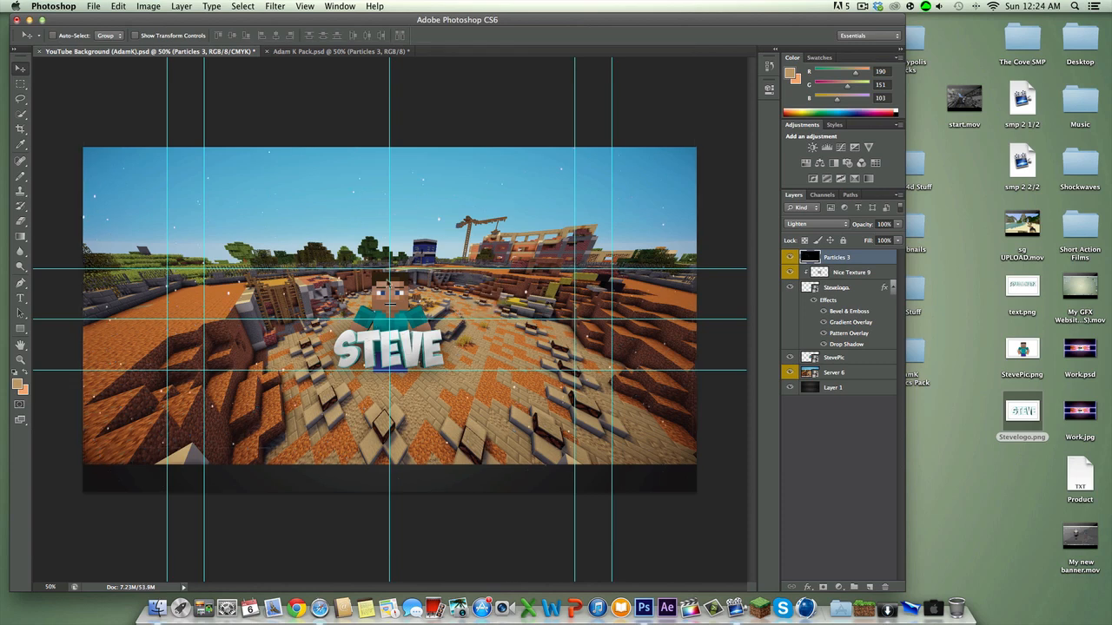
Return to Adam K Pack.psd, collapse the Particles + Screen Overlays group and expand the Shapes group.
left_click(317, 51)
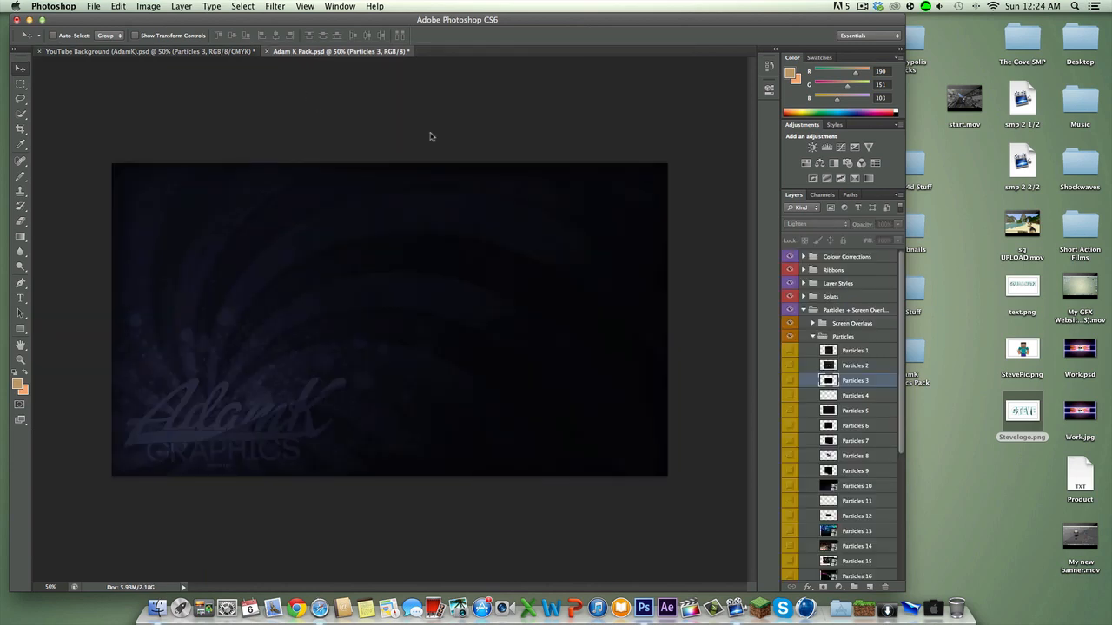
left_click(813, 328)
left_click(813, 336)
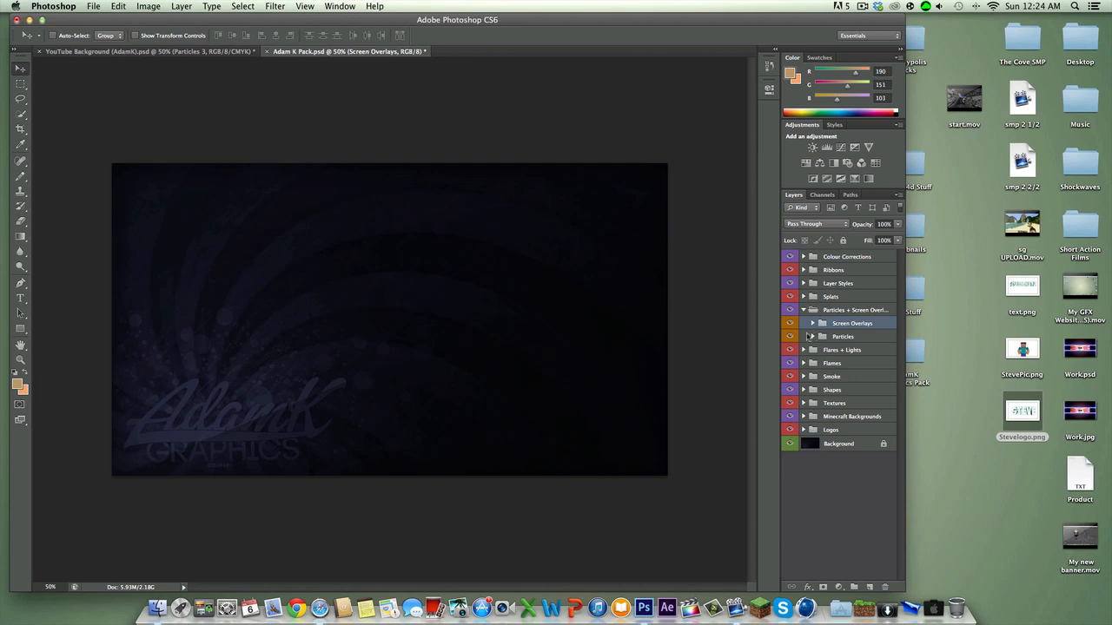
left_click(804, 310)
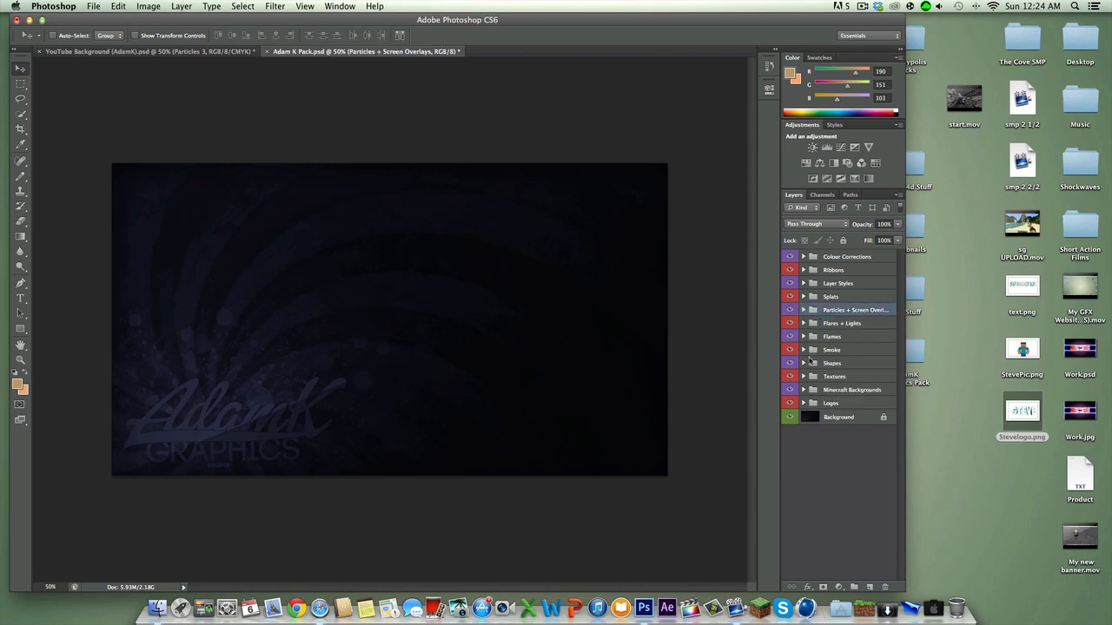
left_click(803, 363)
Preview the Triangles 3, Squares 4, Spots 1 and Spirals 2 layers one at a time for comparison.
left_click(791, 408)
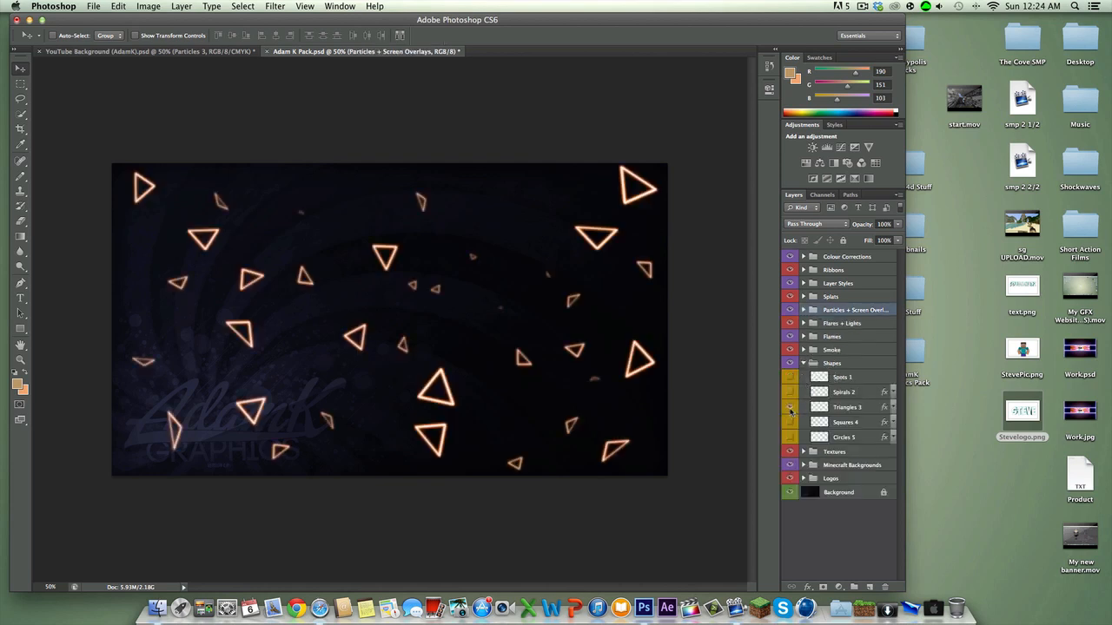
left_click(791, 407)
left_click(797, 423)
left_click(791, 423)
left_click(791, 423)
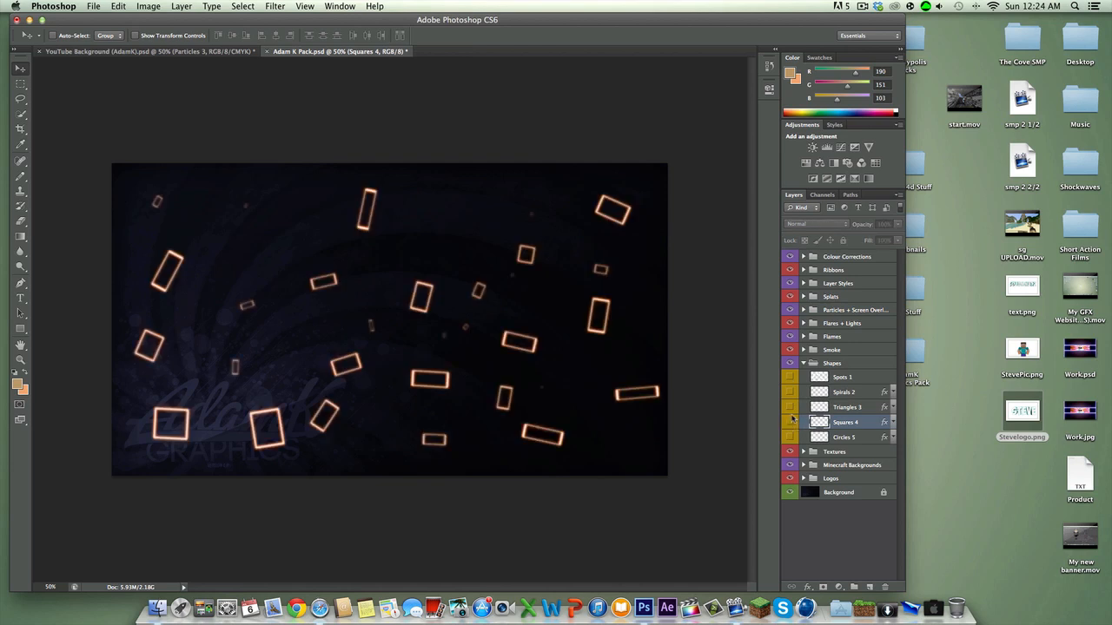
left_click(790, 408)
left_click(791, 407)
left_click(791, 408)
left_click(790, 407)
left_click(788, 378)
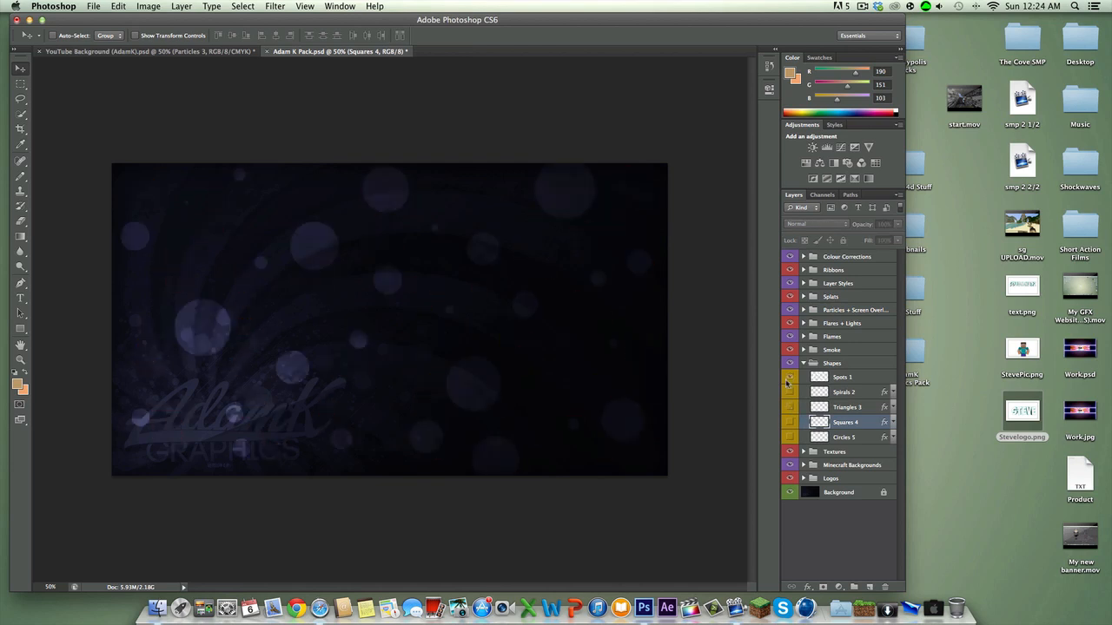
left_click(789, 378)
left_click(789, 391)
left_click(788, 392)
left_click(790, 407)
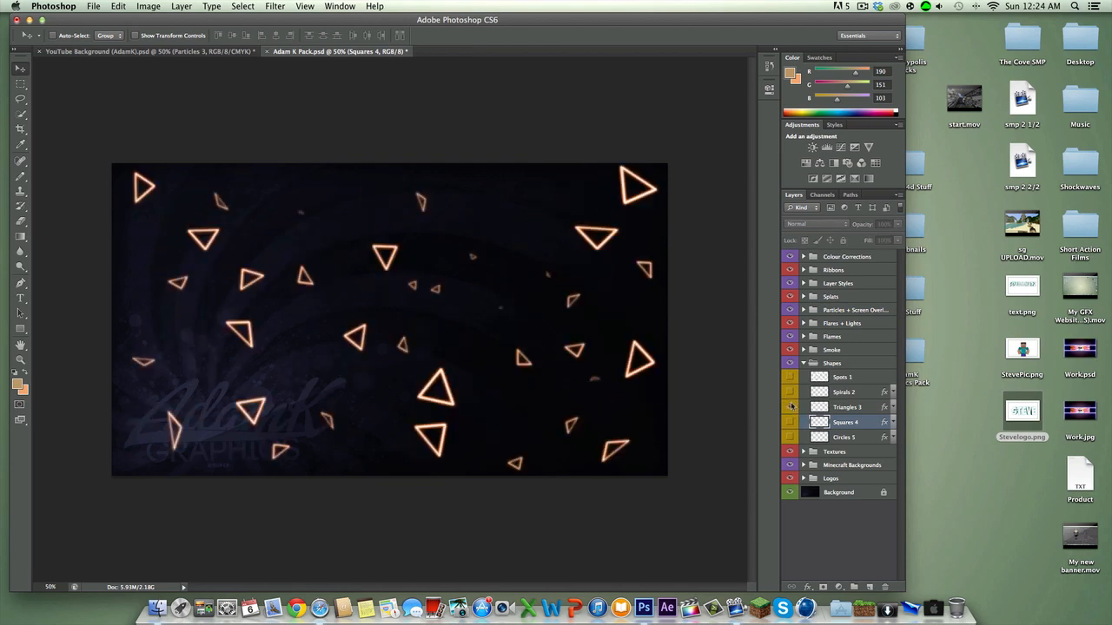
left_click(791, 408)
left_click(791, 408)
left_click(791, 408)
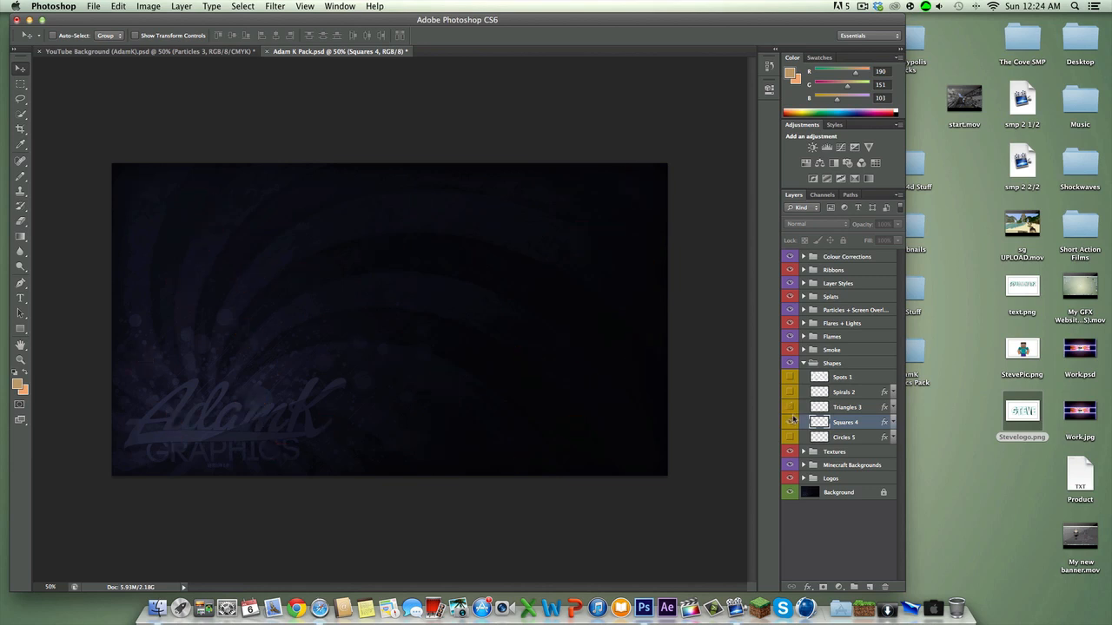
left_click(789, 423)
left_click(789, 422)
left_click(788, 422)
left_click(789, 422)
Duplicate the Triangles 3 layer into YouTube Background (AdamK).psd and switch to that document.
right_click(819, 407)
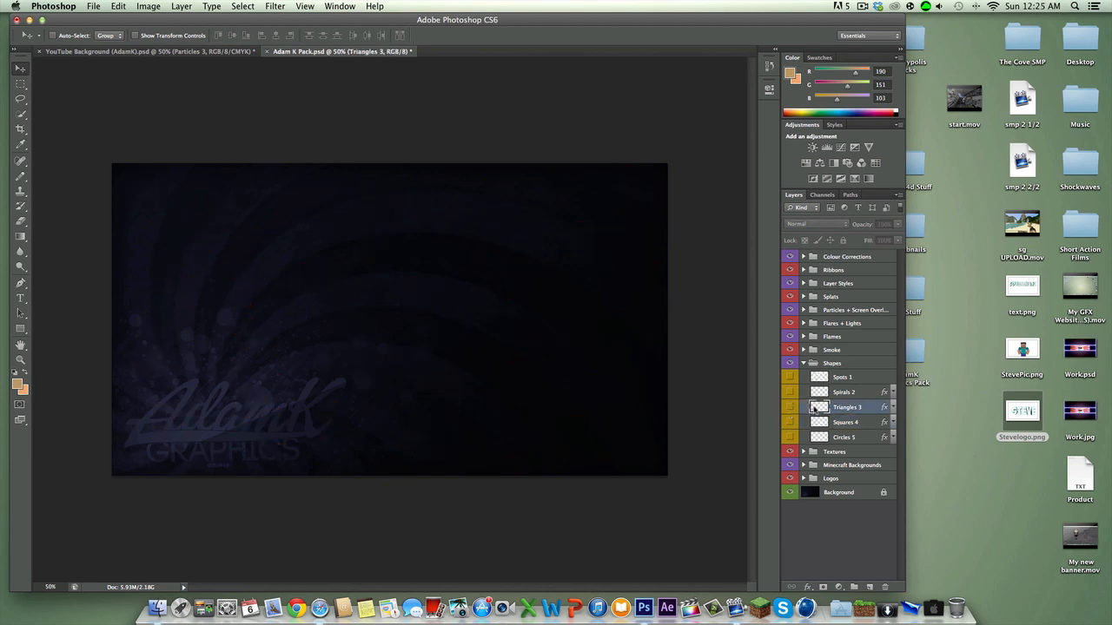
left_click(847, 376)
right_click(854, 406)
left_click(895, 264)
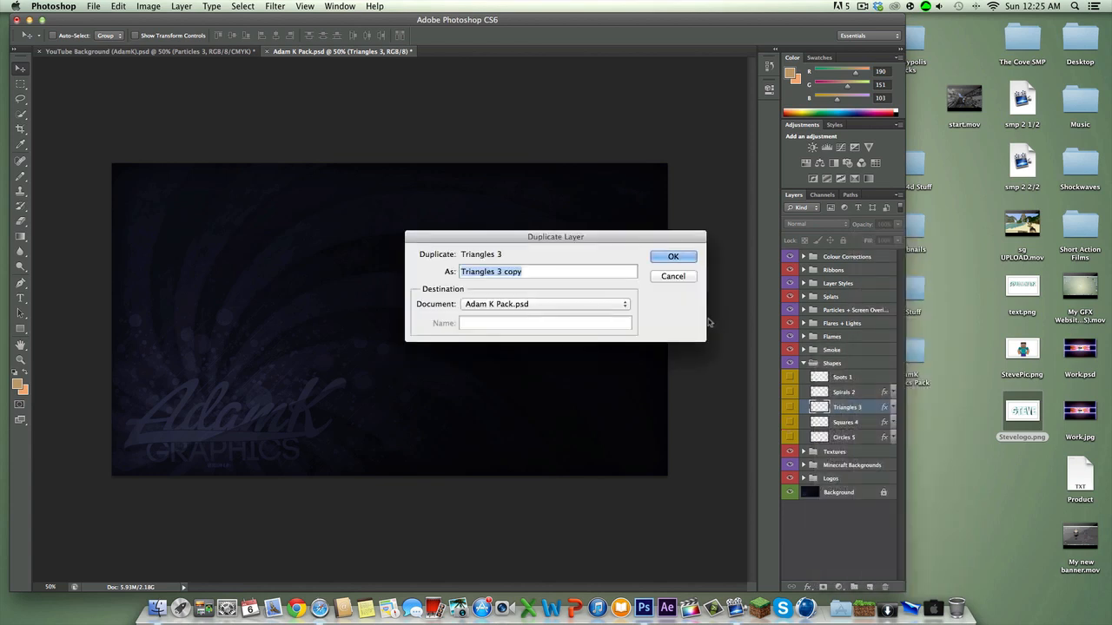
left_click(586, 304)
left_click(595, 314)
left_click(662, 257)
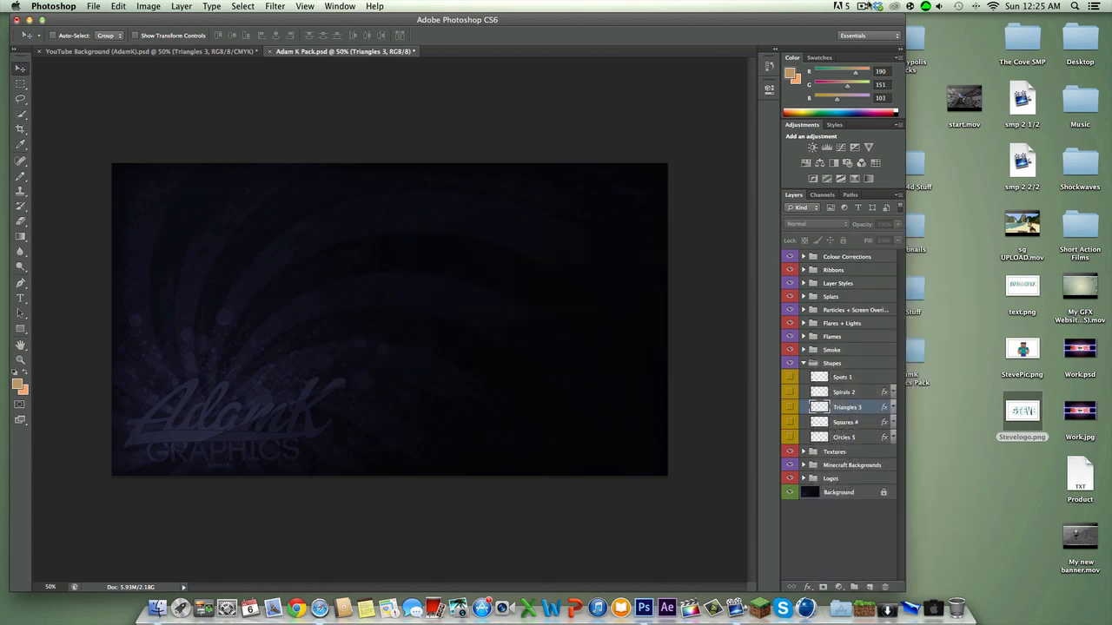
left_click(217, 52)
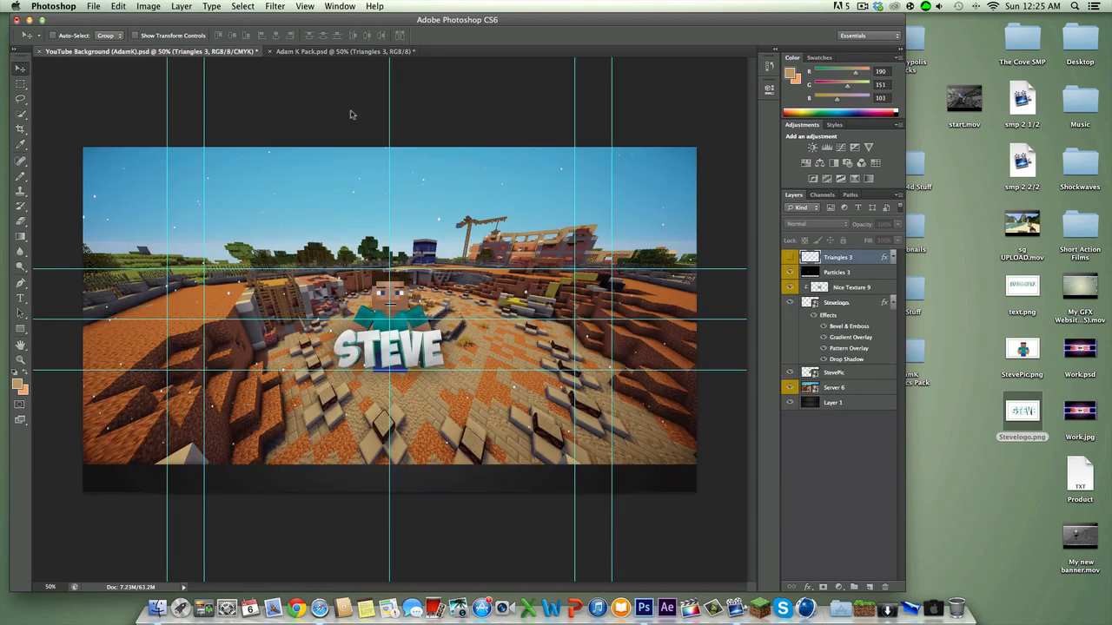
Make the Triangles 3 layer visible and shift it right and down over the banner.
left_click(789, 257)
left_click_drag(562, 270, 572, 271)
key("super+z")
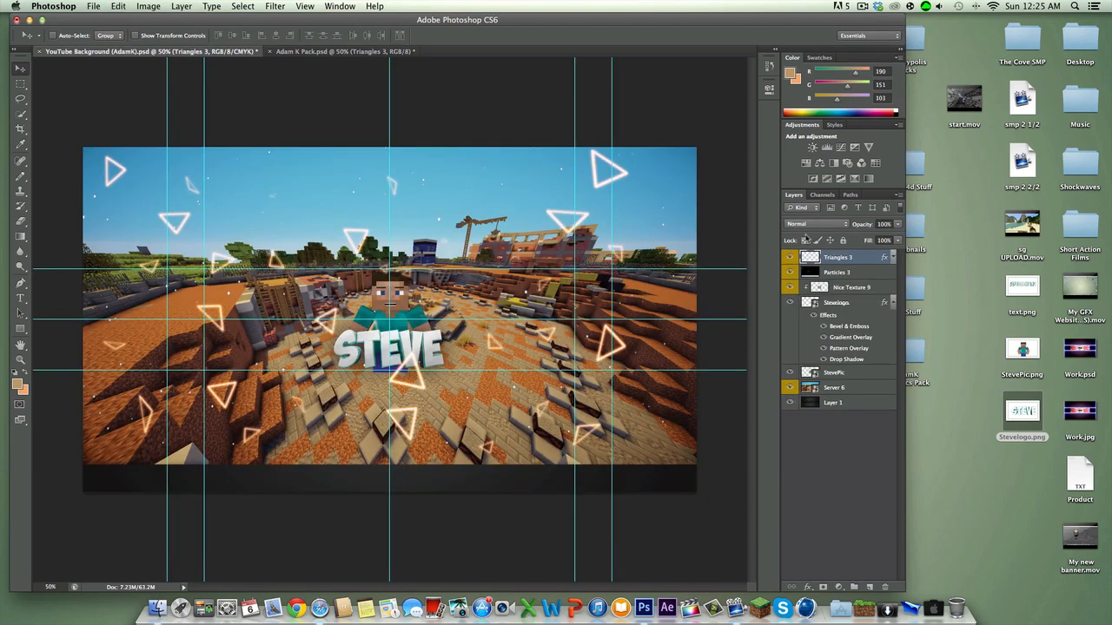
left_click_drag(429, 184, 455, 200)
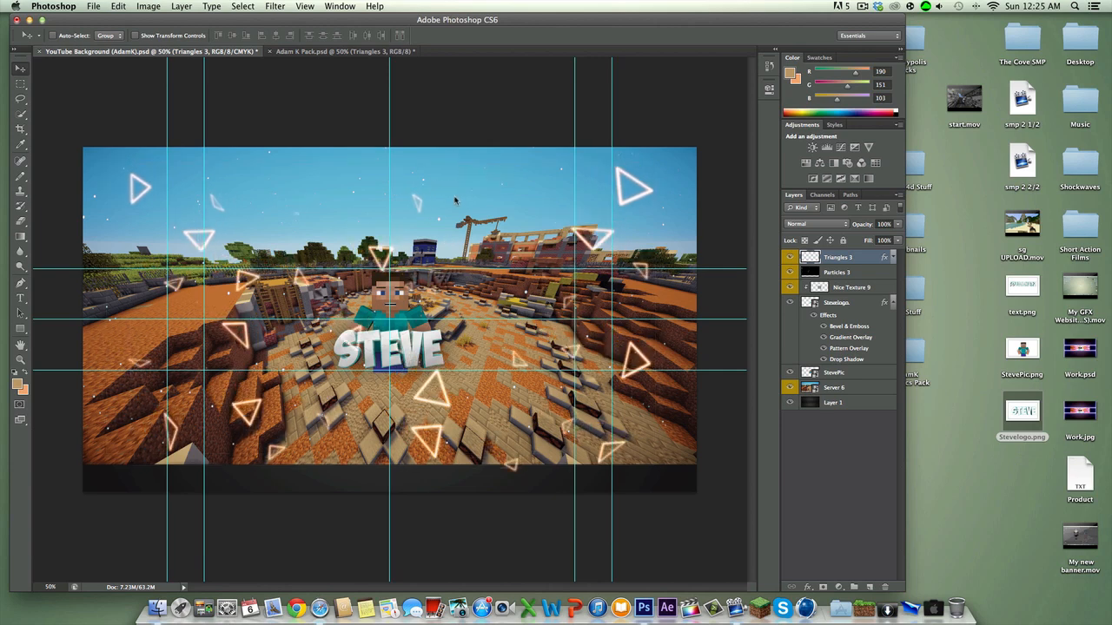
Scale the Triangles 3 layer to about 117% to span the banner's width, and reposition it vertically to cover the banner.
key("super+t")
left_click_drag(655, 167, 698, 140)
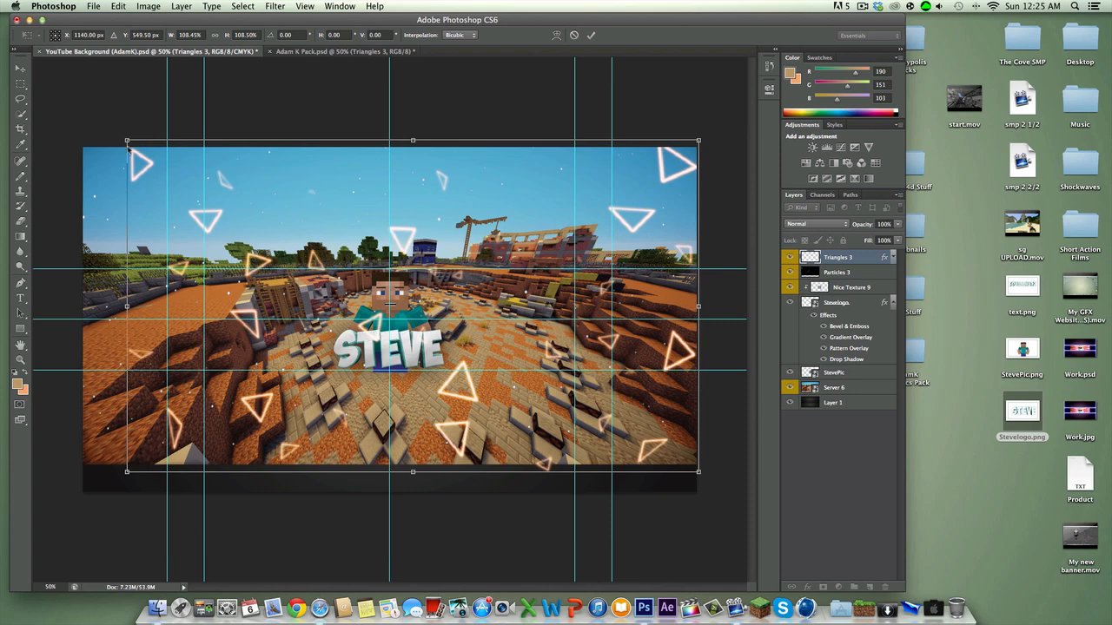
left_click_drag(126, 139, 83, 115)
left_click_drag(340, 281, 343, 218)
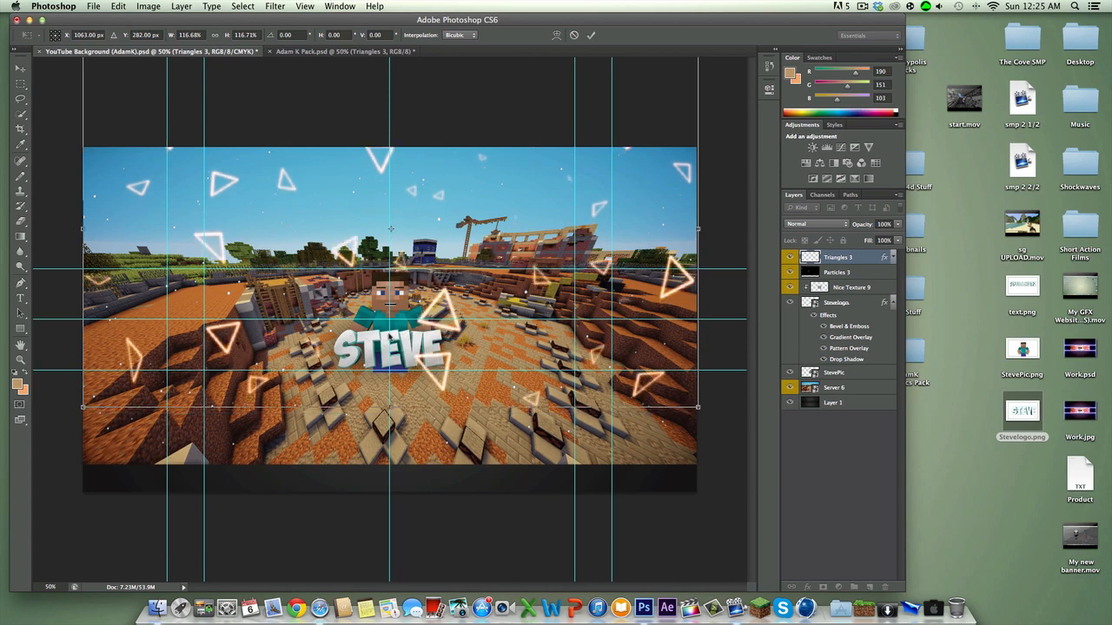
left_click_drag(527, 315, 524, 298)
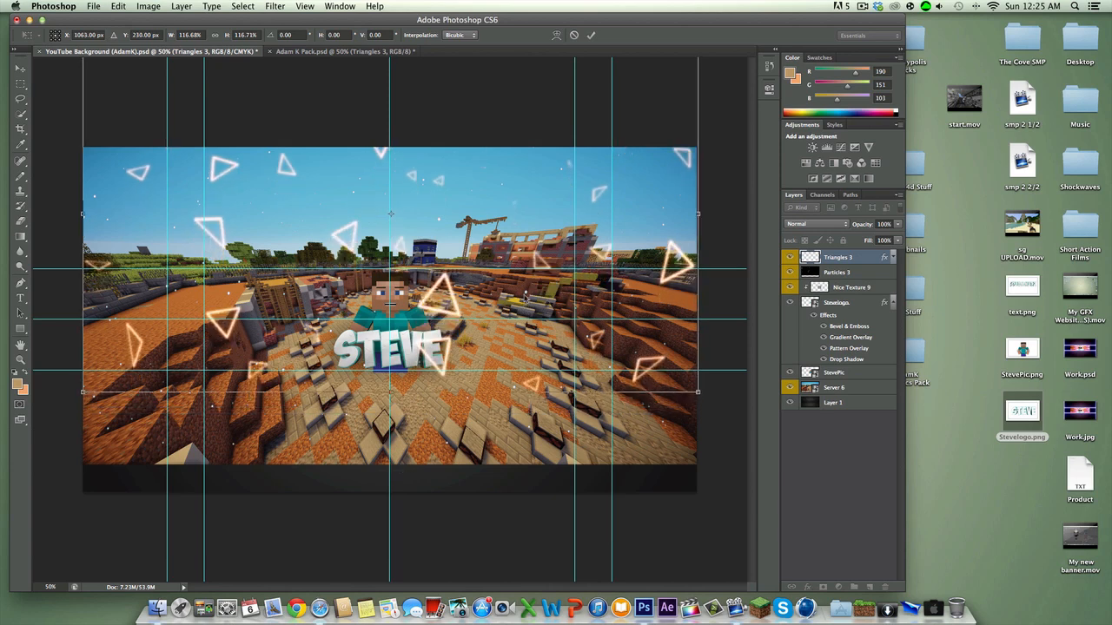
left_click(591, 35)
left_click_drag(471, 363, 484, 476)
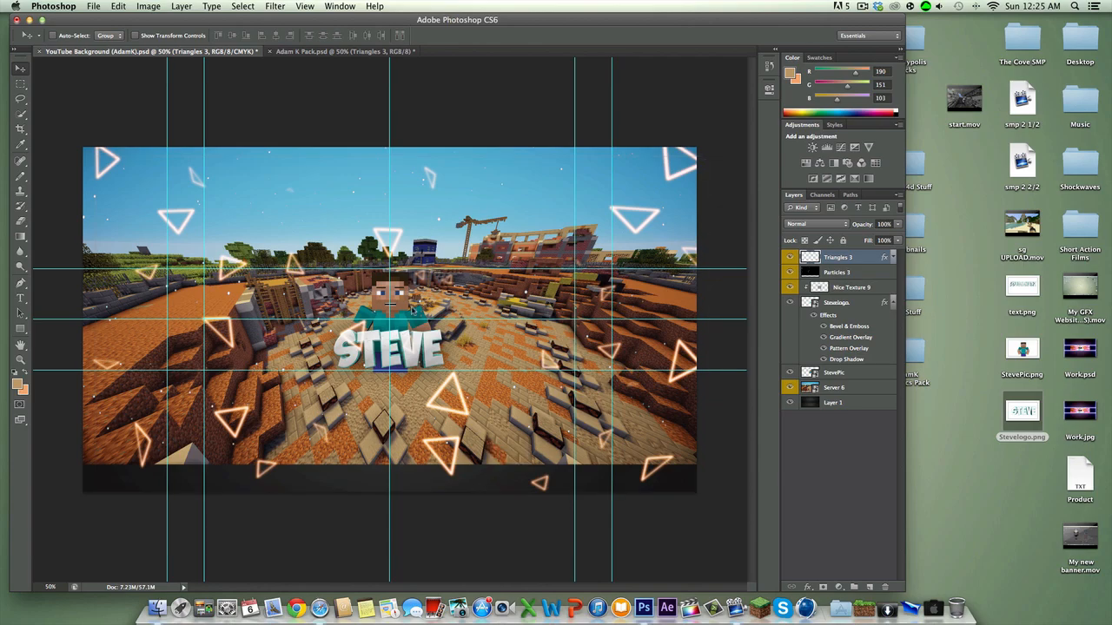
Examine the triangles and particles around the STEVE logo and character up close and at a wider view.
key("super+plus")
key("super+plus")
key("super+plus")
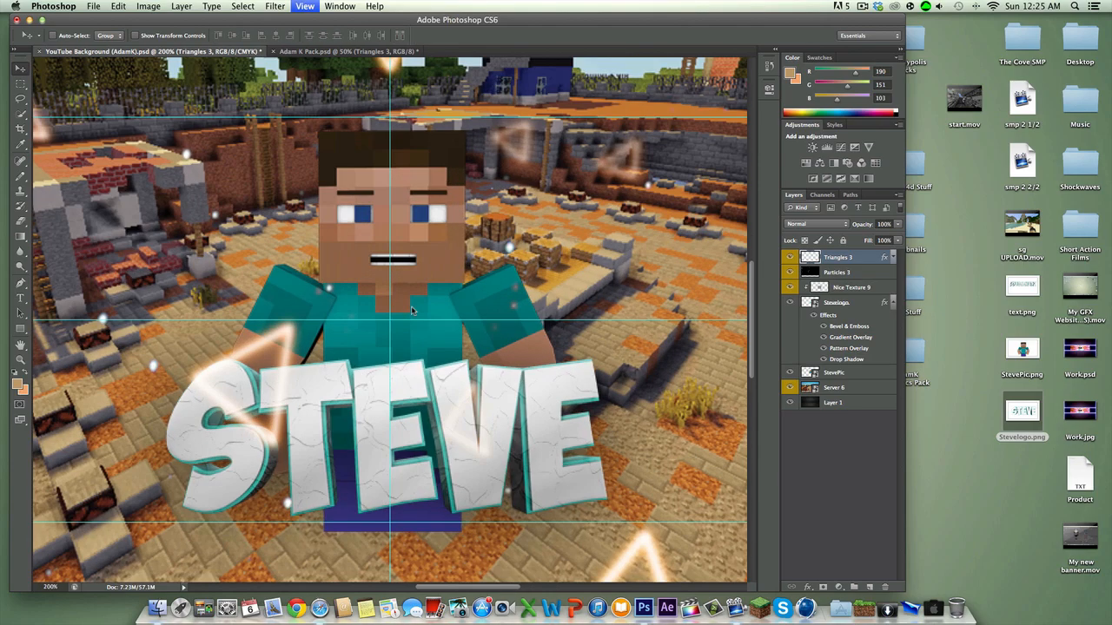
key("super+minus")
key("super+minus")
key("super+minus")
key("super+plus")
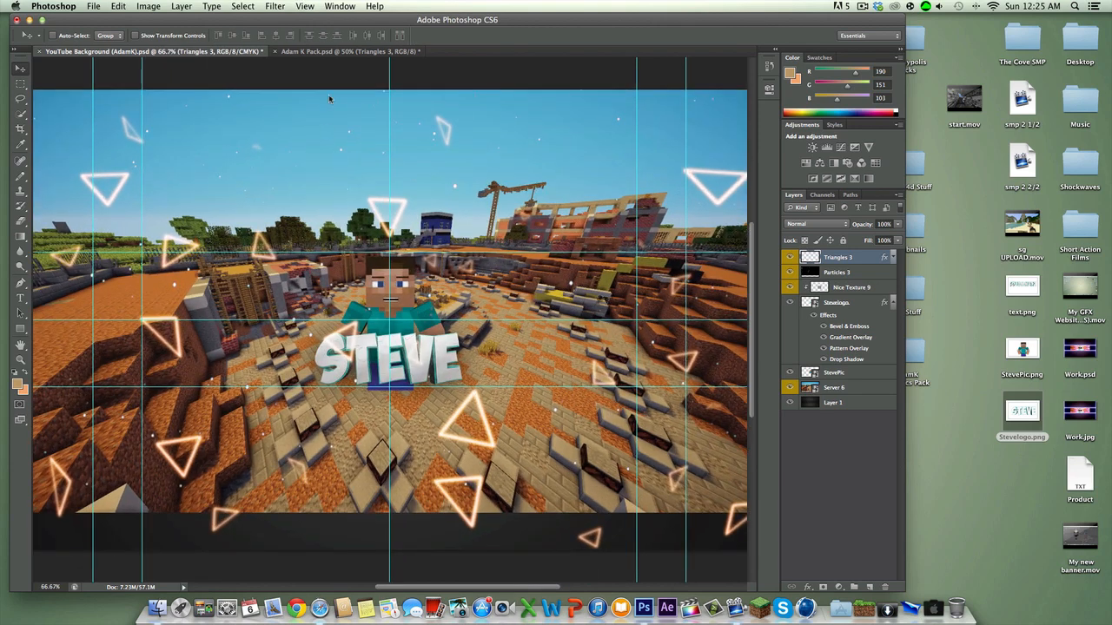
Duplicate the Colour Corrections group from Adam K Pack.psd into YouTube Background (AdamK).psd.
left_click(343, 52)
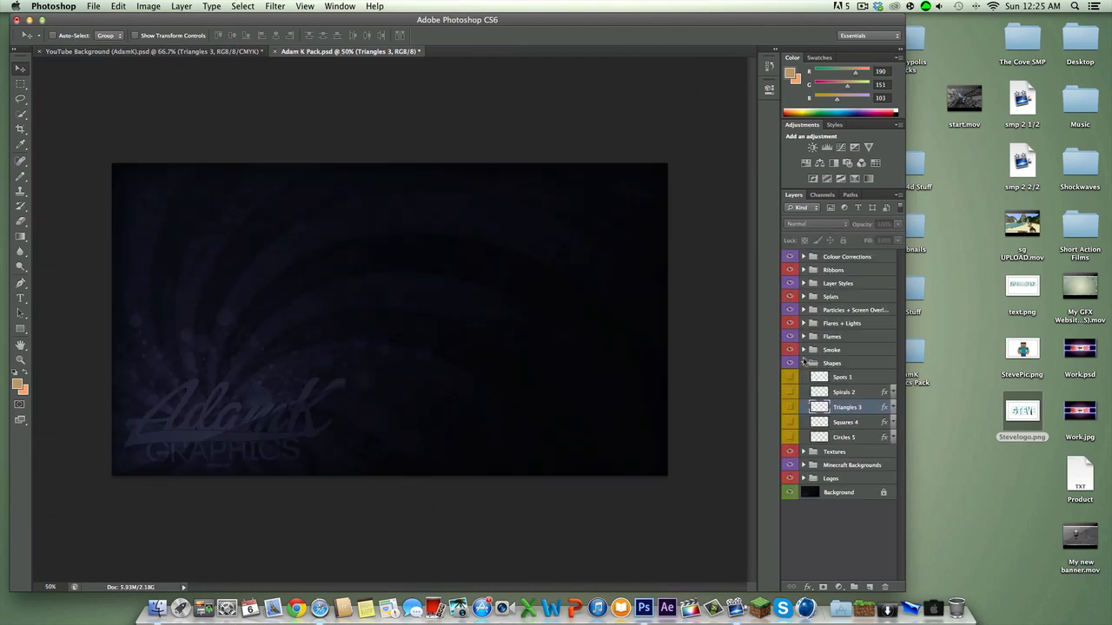
left_click(813, 363)
left_click(804, 364)
right_click(846, 259)
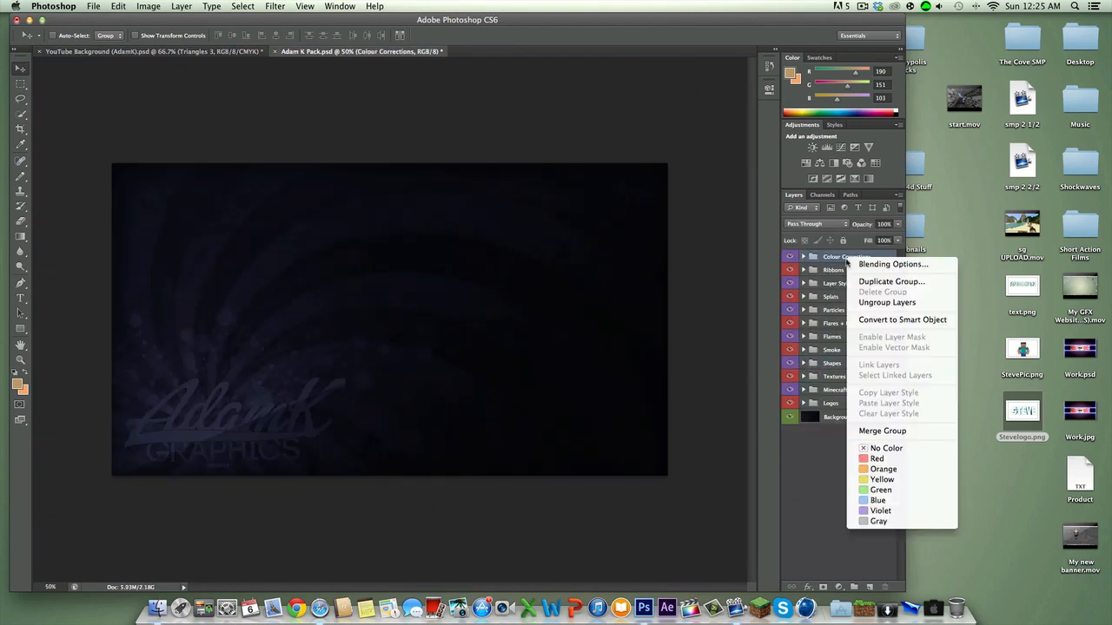
left_click(890, 281)
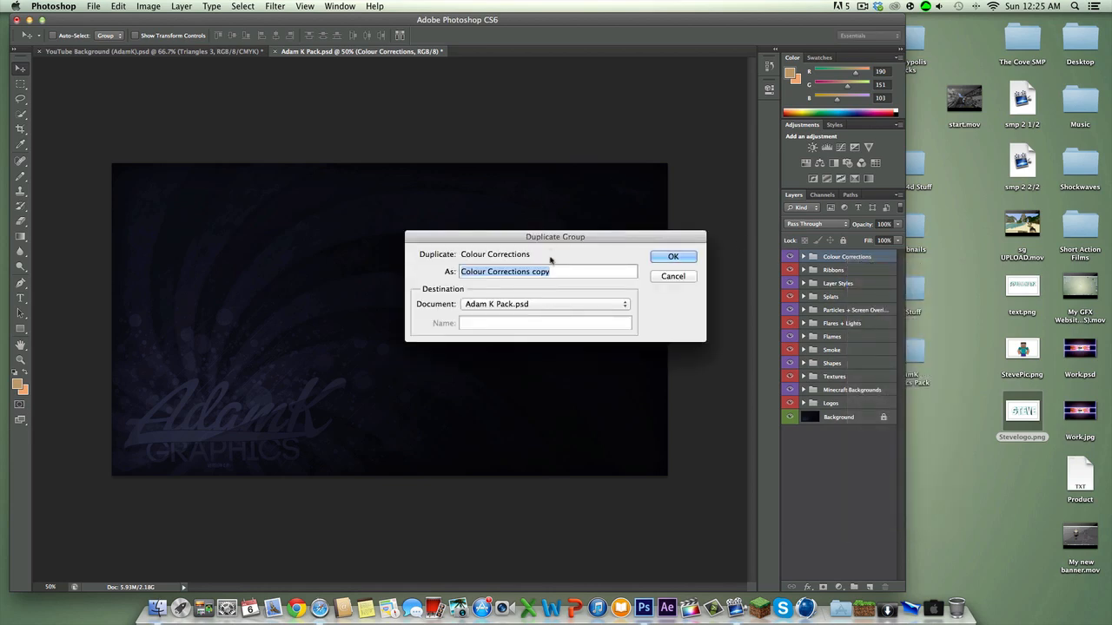
left_click(552, 303)
left_click(549, 316)
left_click(673, 256)
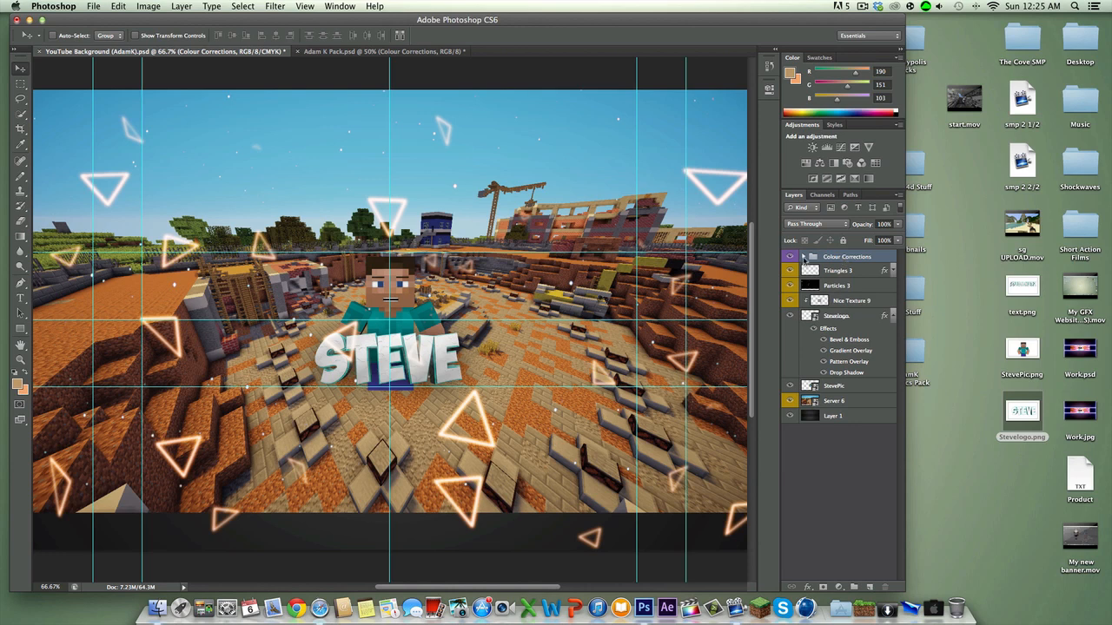
Preview the colour corrections from AdamKsummer to AdamKsad on the banner one at a time, hiding each again.
left_click(803, 257)
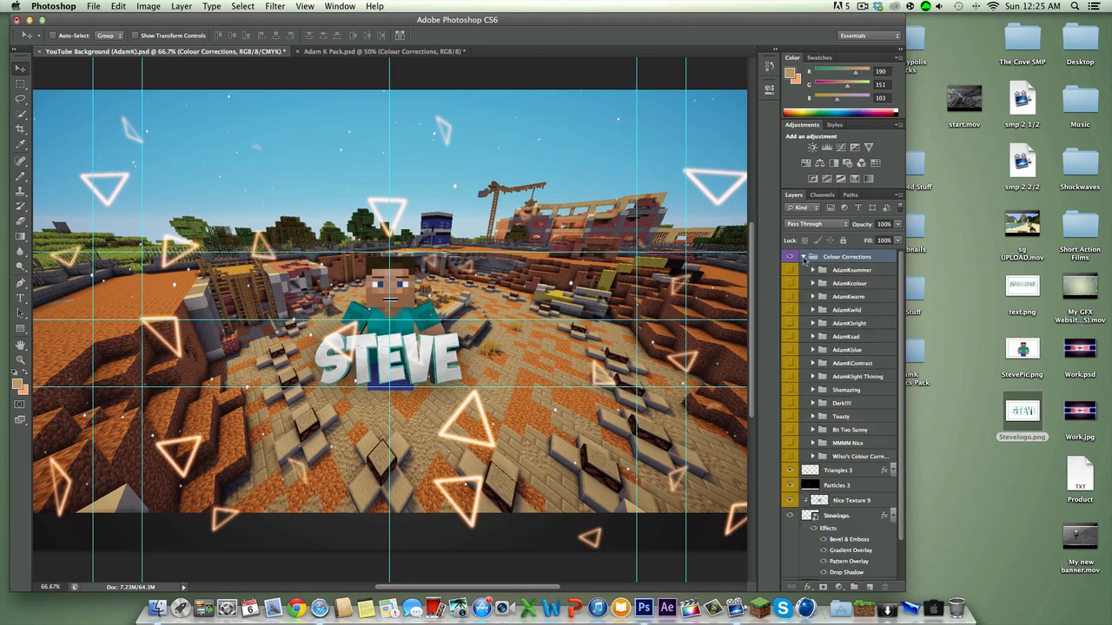
left_click(790, 270)
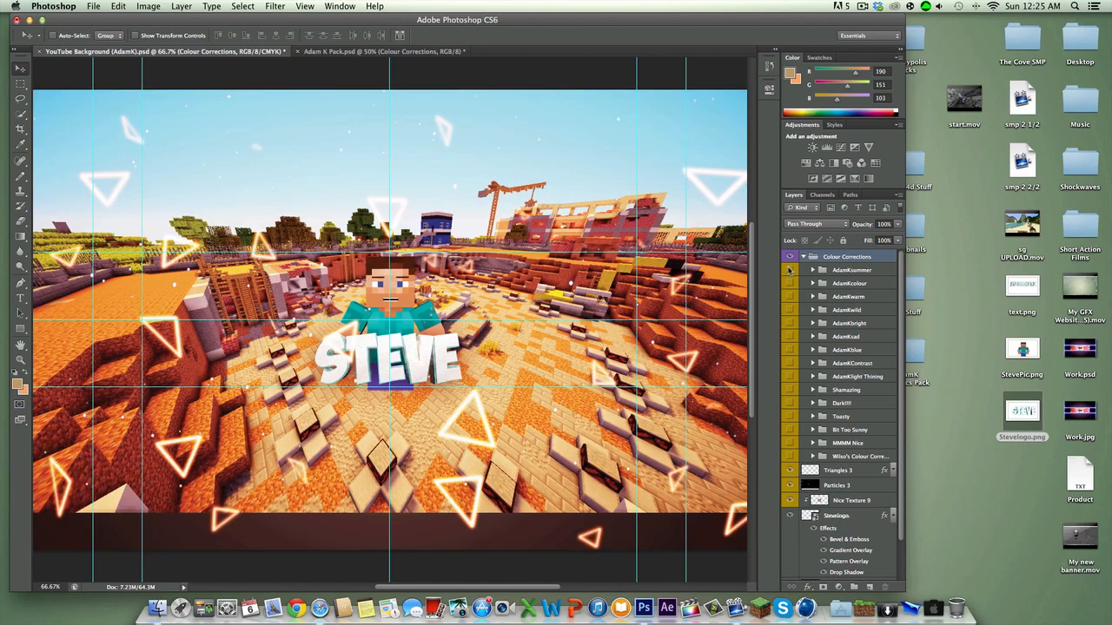
left_click(790, 270)
left_click(789, 283)
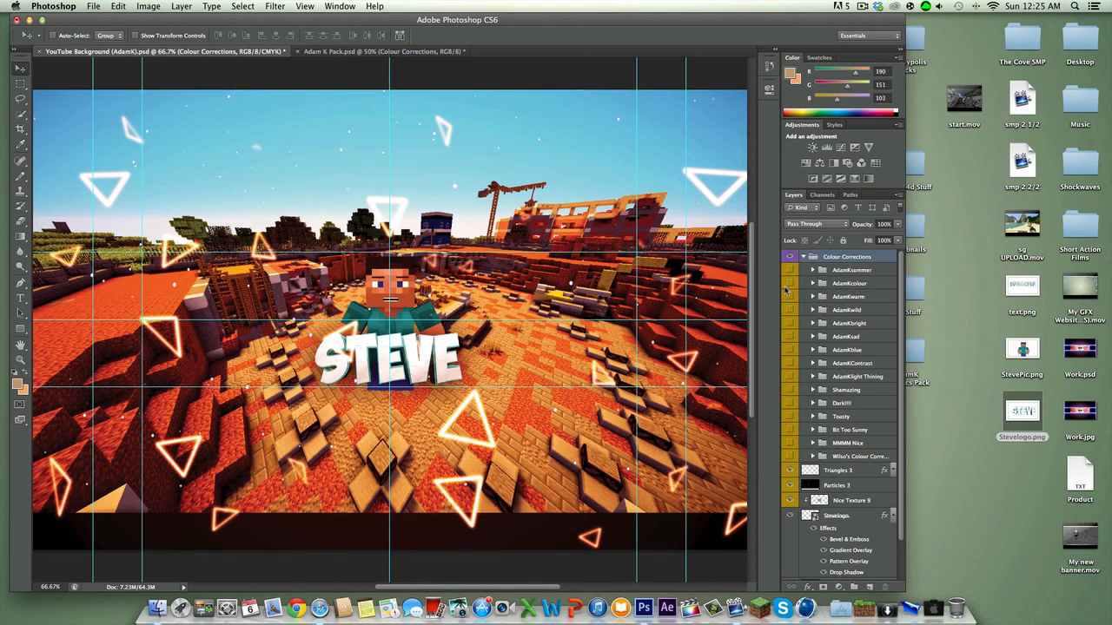
left_click(787, 287)
left_click(790, 298)
left_click(790, 298)
left_click(790, 297)
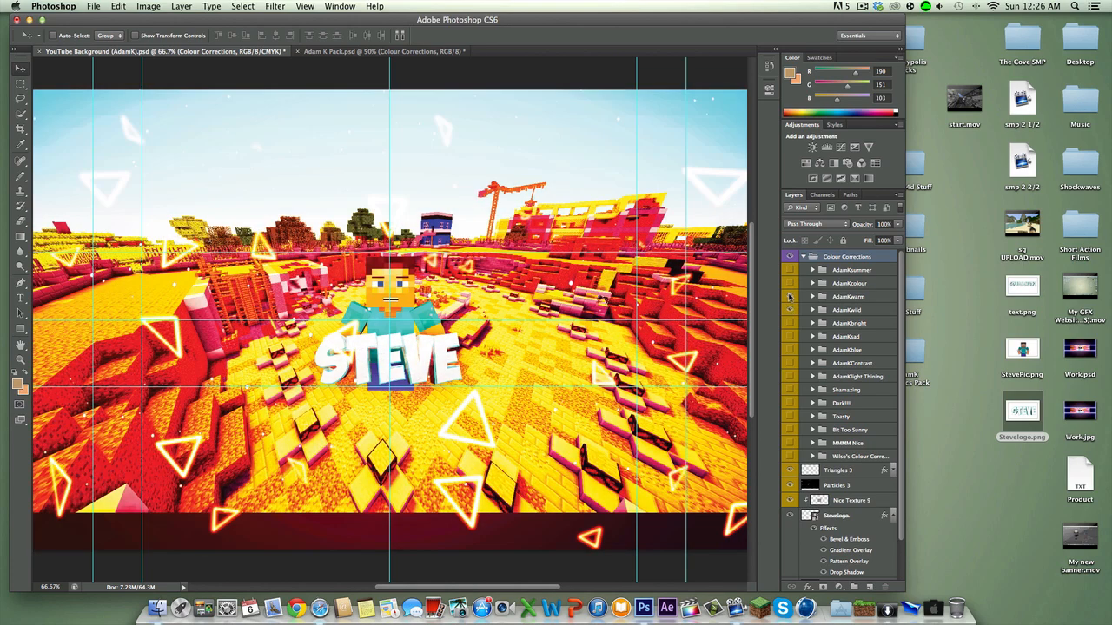
left_click(789, 298)
left_click(790, 323)
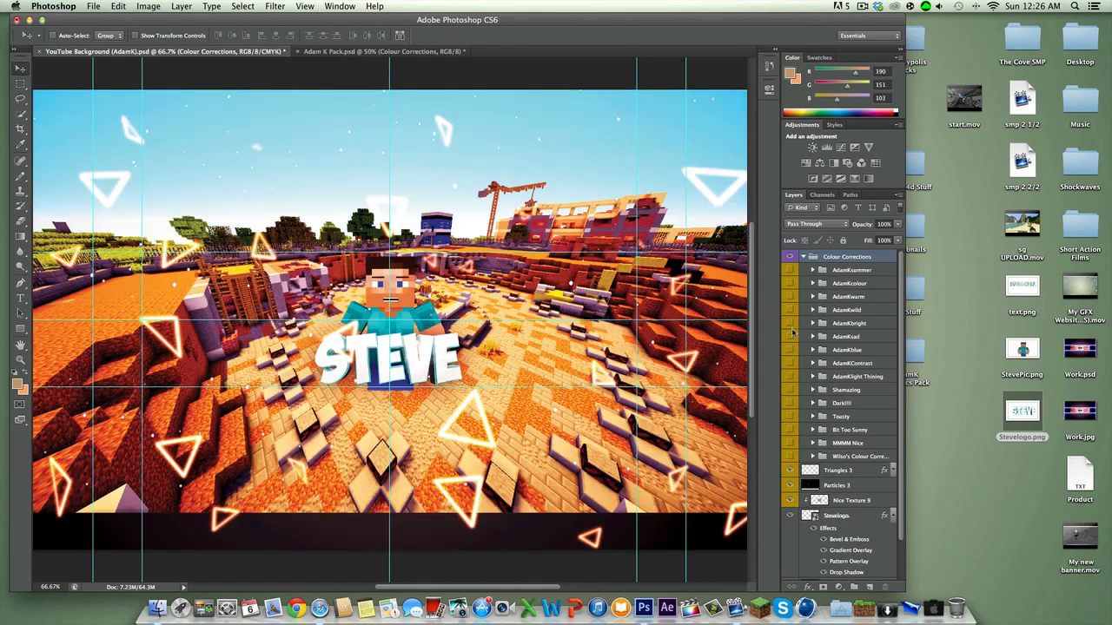
left_click(789, 336)
left_click(789, 336)
Preview the colour corrections from AdamKContrast to Wilso's, plus AdamKsummer once more, hiding each again.
left_click(789, 363)
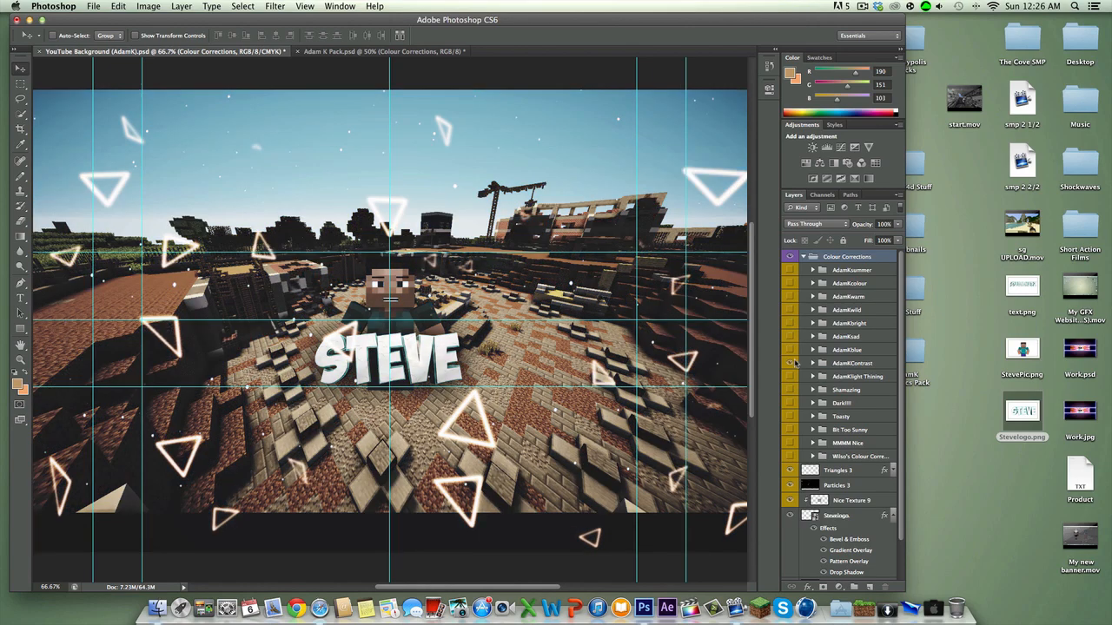
left_click(790, 363)
left_click(789, 363)
left_click(789, 376)
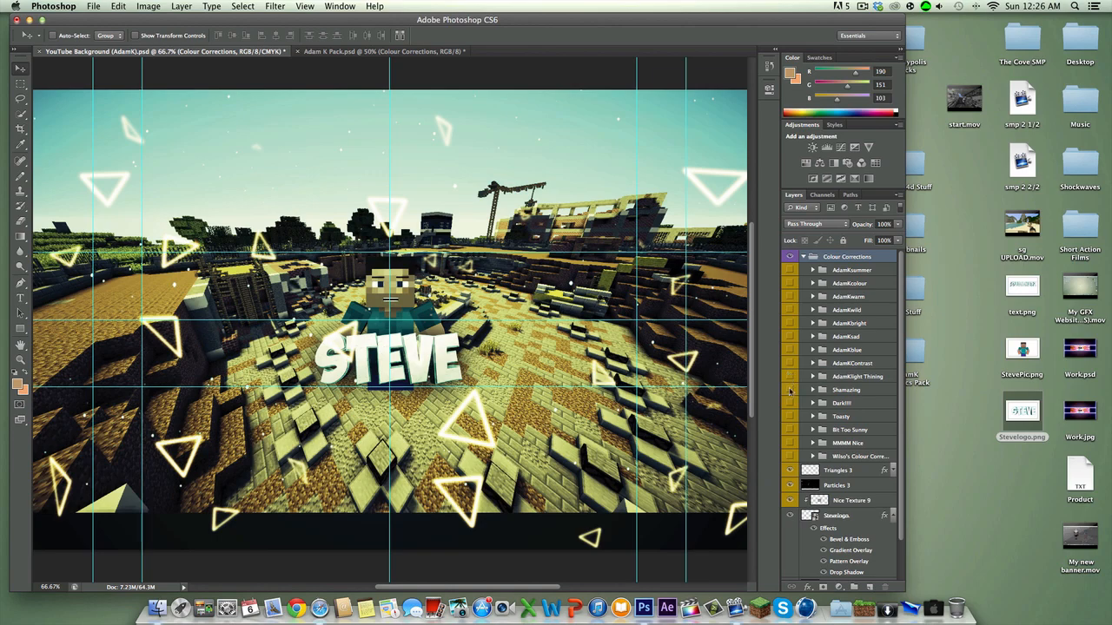
left_click(790, 390)
left_click(789, 392)
left_click(790, 405)
left_click(789, 405)
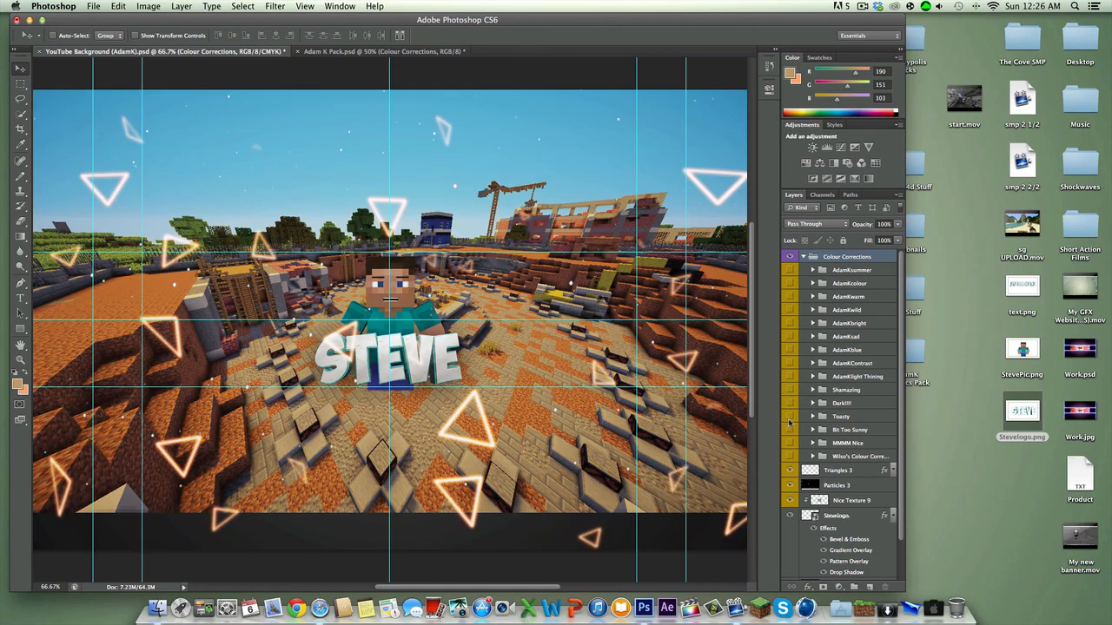
left_click(789, 430)
left_click(790, 431)
left_click(789, 444)
left_click(789, 444)
left_click(789, 457)
left_click(790, 457)
left_click(790, 457)
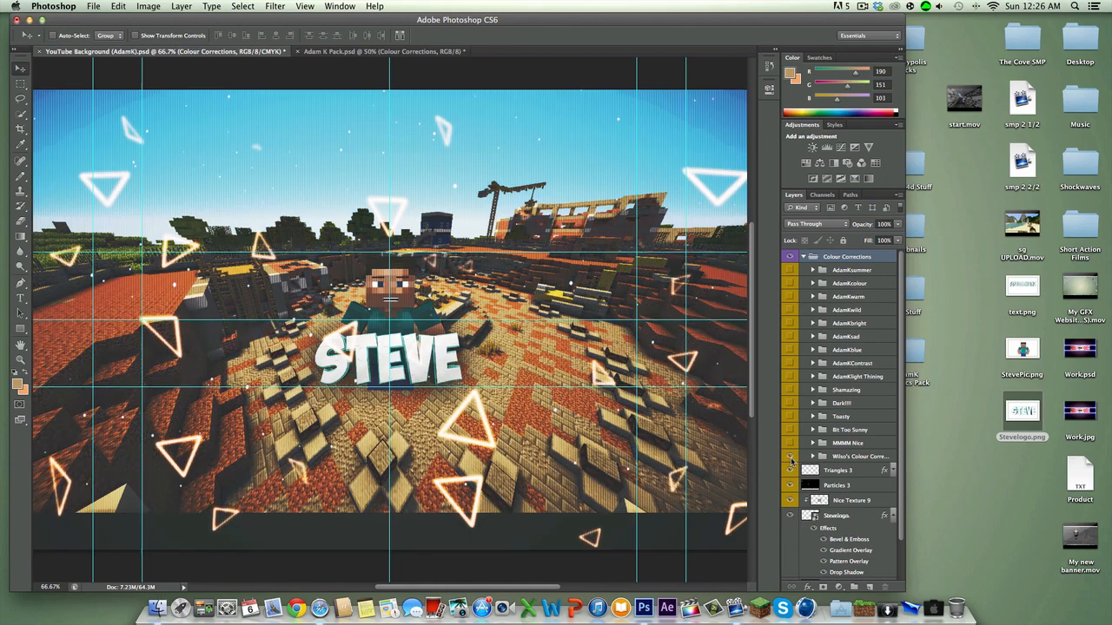
left_click(789, 457)
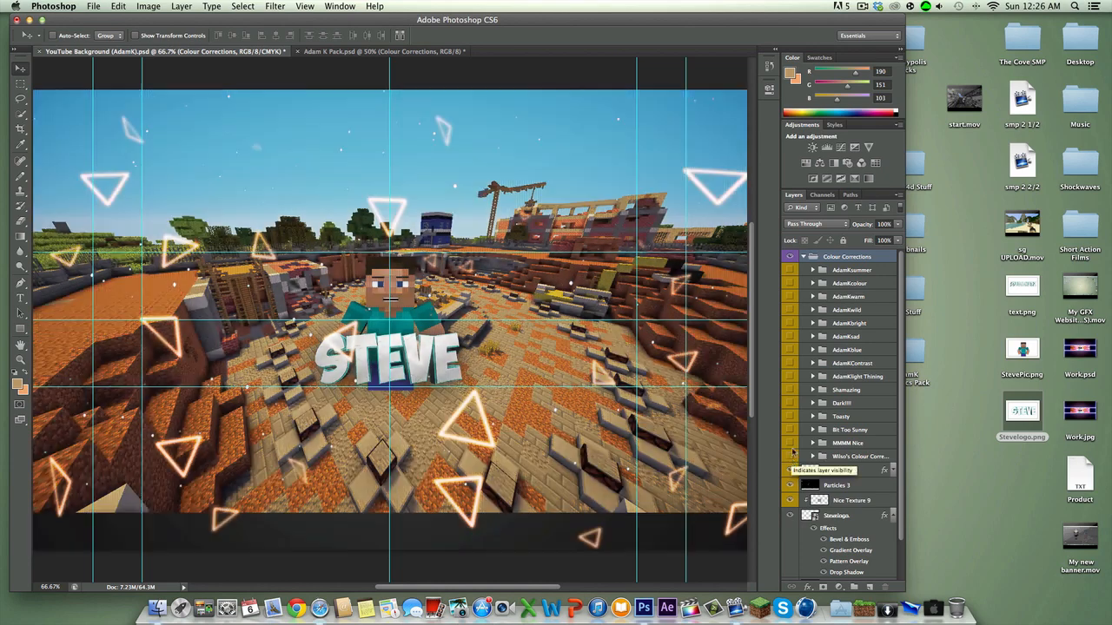
left_click(790, 270)
left_click(791, 270)
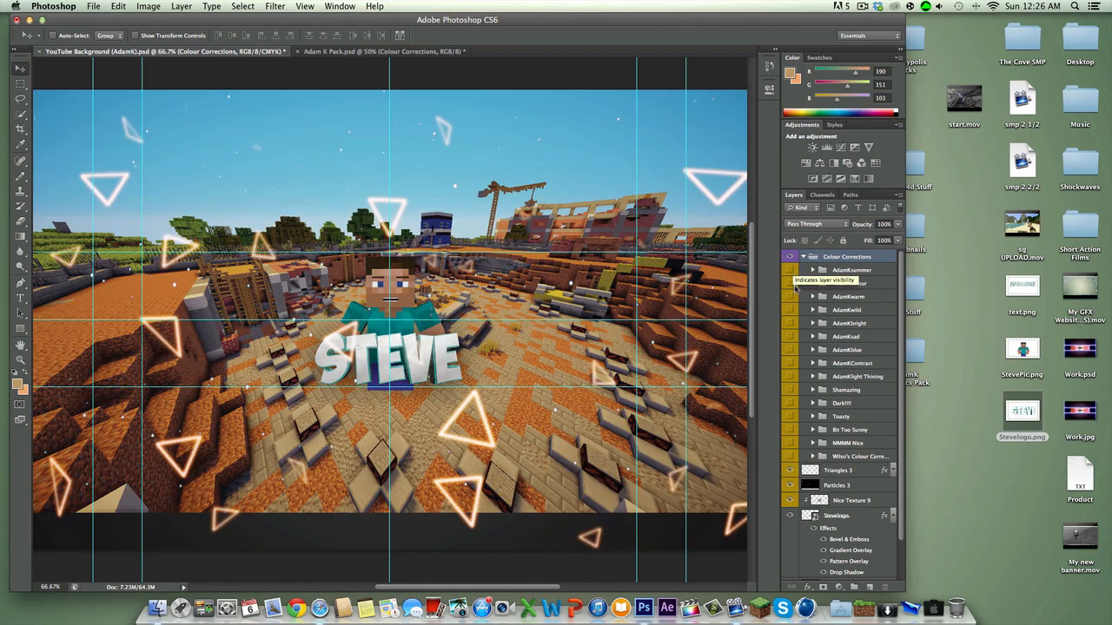
Apply the AdamKwarm colour correction to the banner and collapse the Colour Corrections group.
left_click(790, 296)
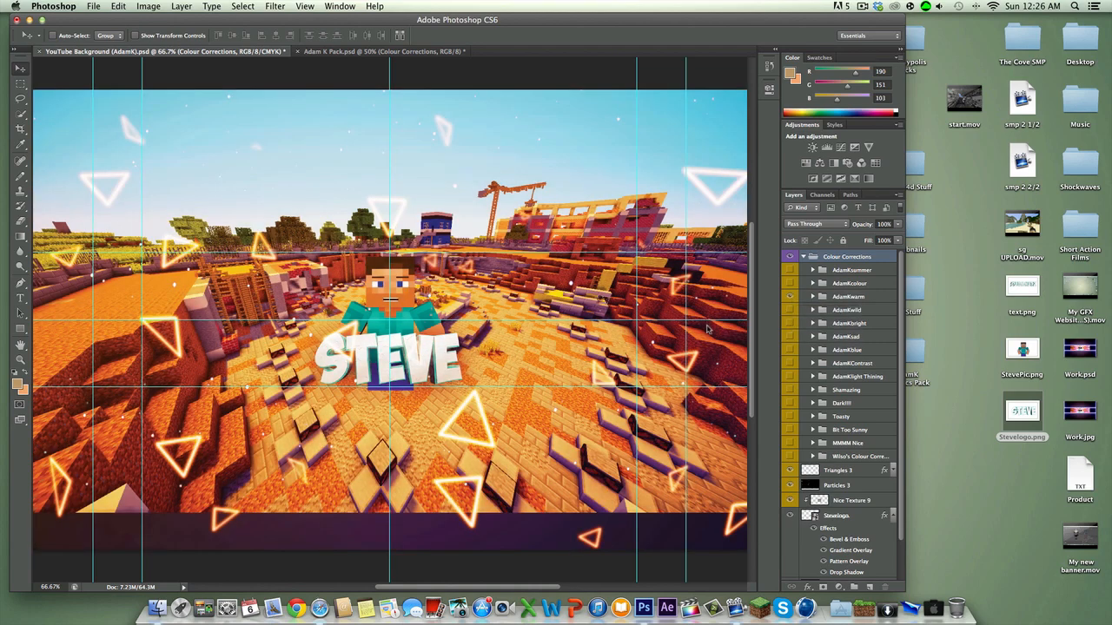
key("super+minus")
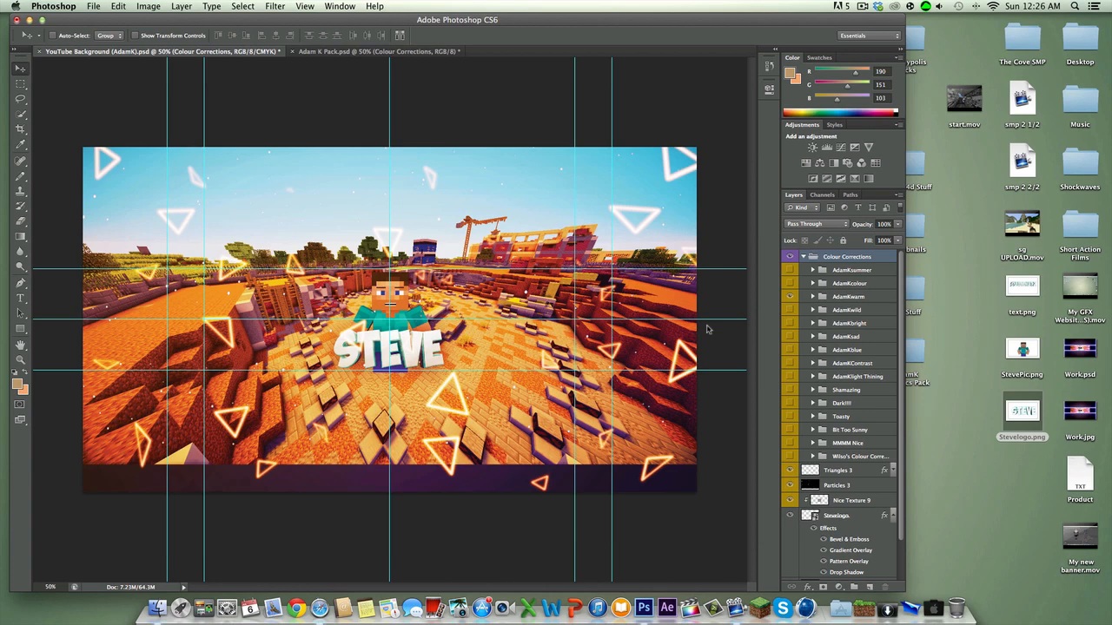
left_click(25, 84)
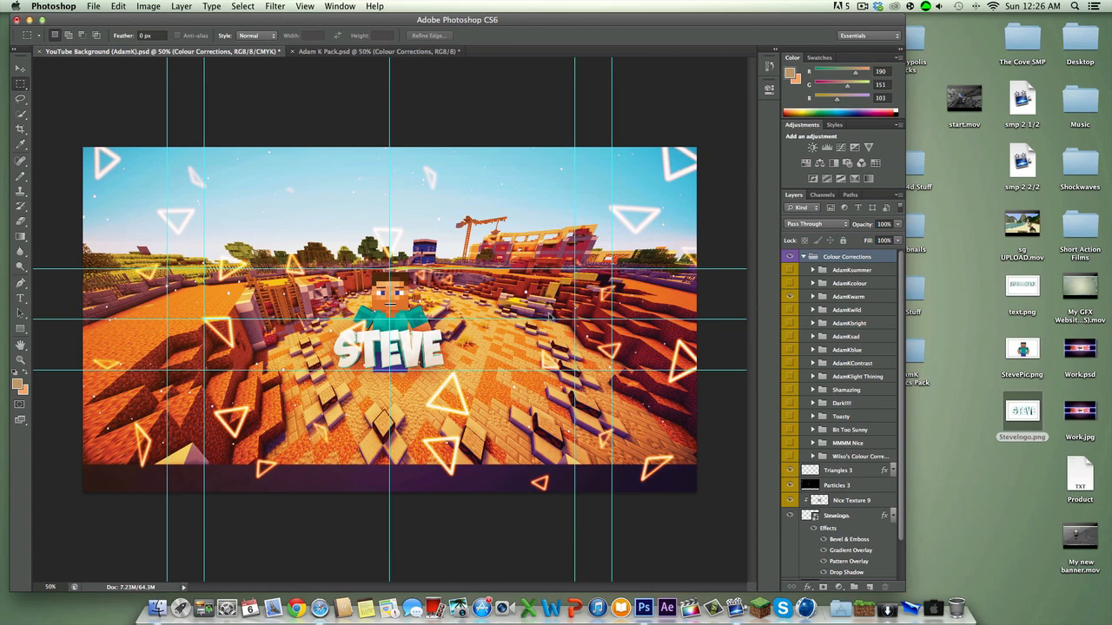
left_click(803, 256)
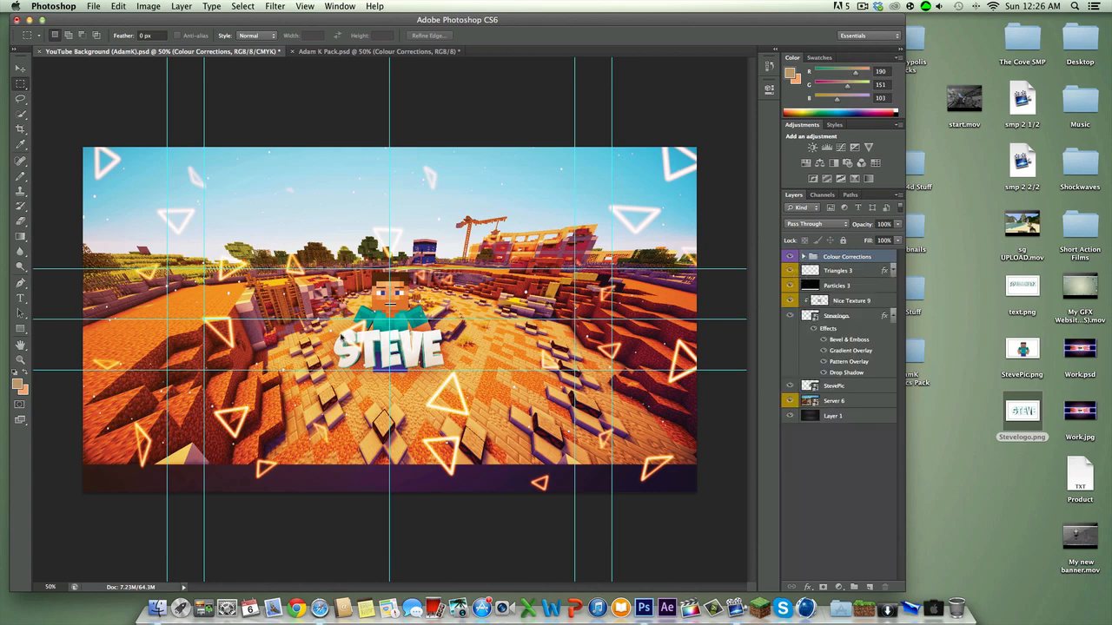
Erase the triangles above the upper horizontal guide on the Triangles 3 layer with a 153 px eraser.
left_click(821, 271)
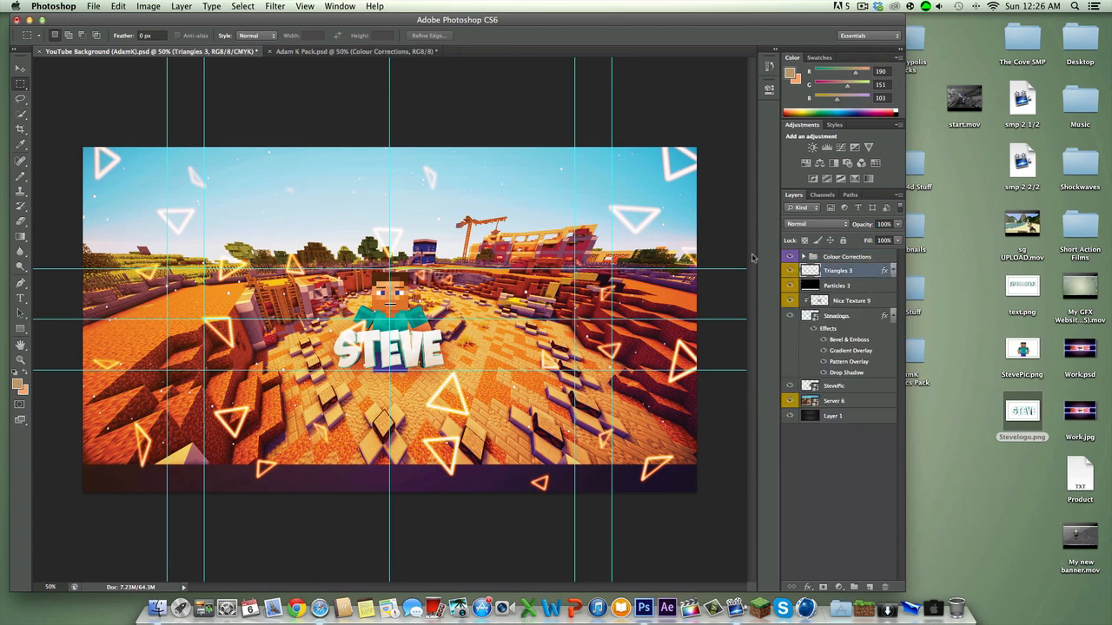
left_click(20, 221)
right_click(172, 228)
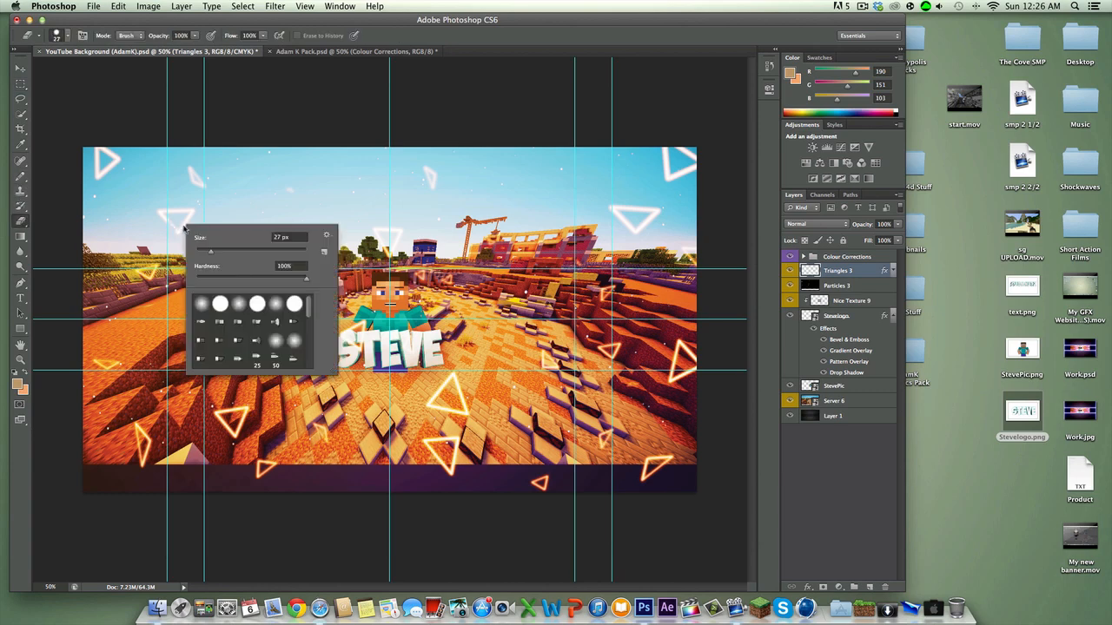
left_click(170, 203)
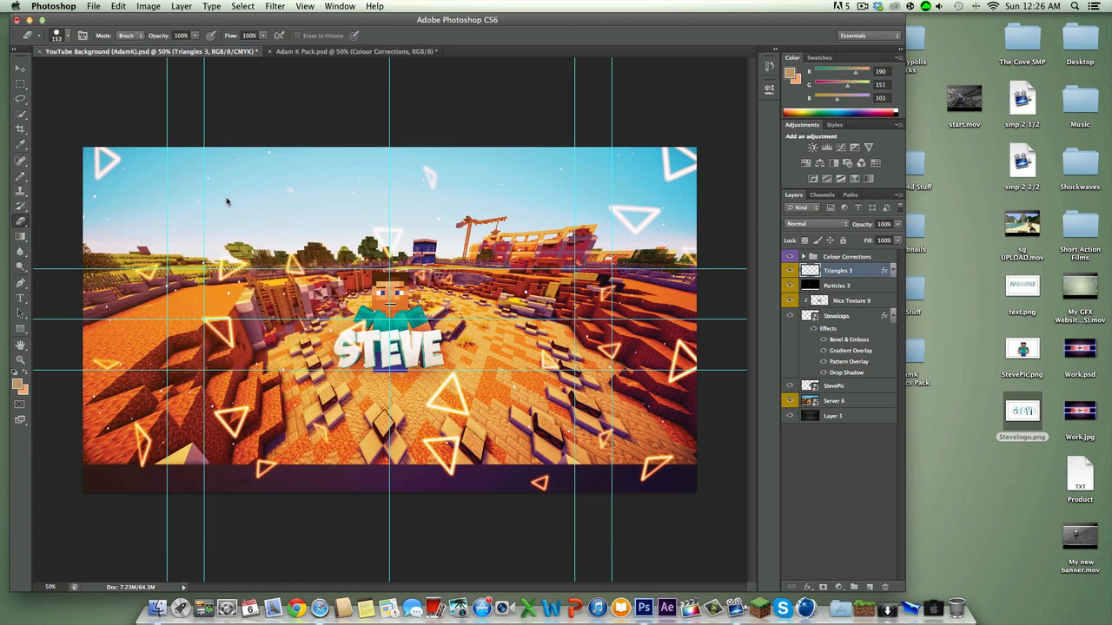
left_click(104, 162)
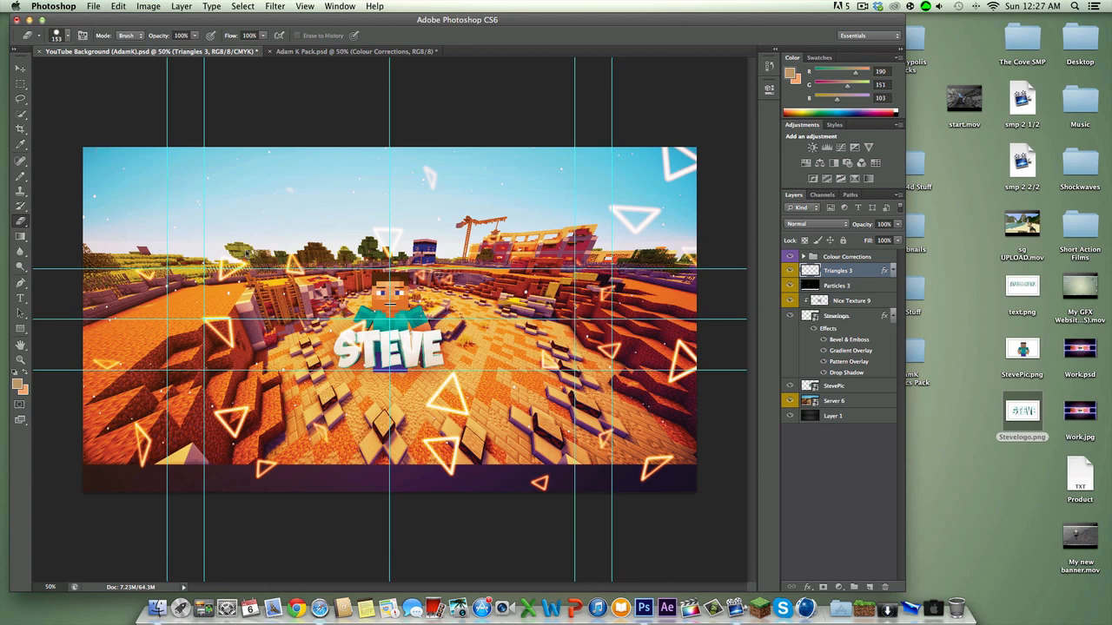
left_click(295, 264)
left_click(386, 233)
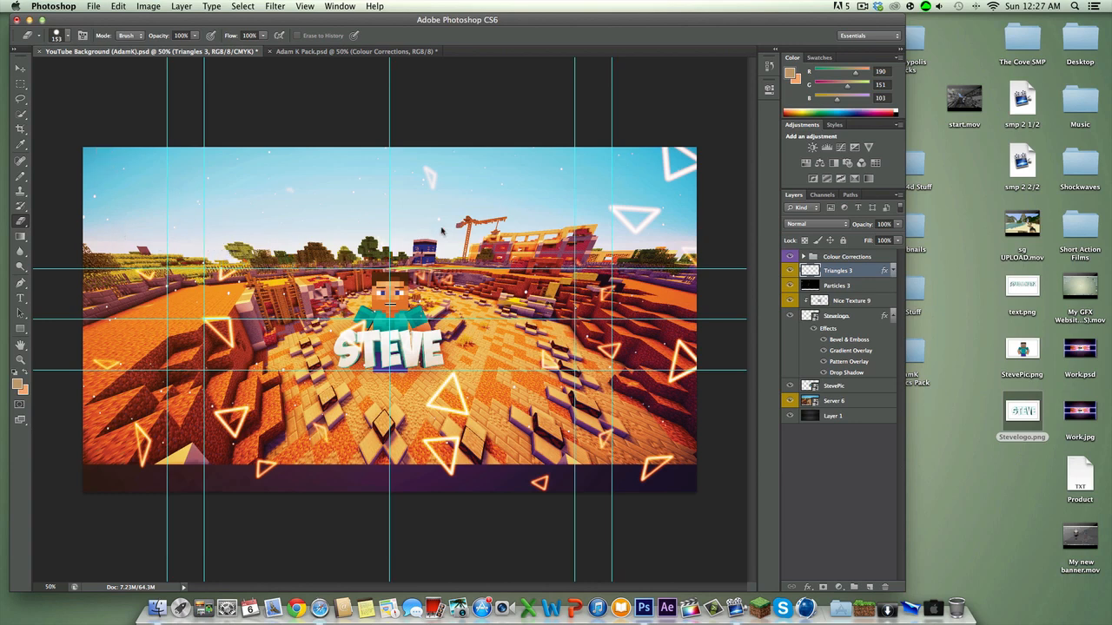
left_click(429, 178)
left_click(639, 209)
left_click(669, 164)
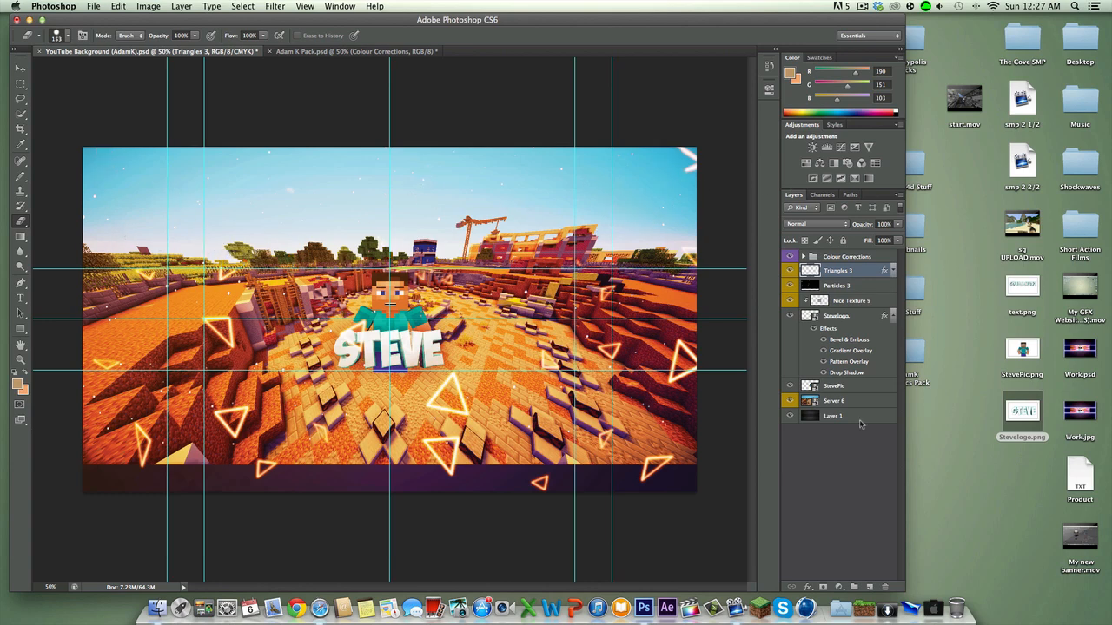
Erase the triangles below the lower horizontal guide on the Triangles 3 layer.
left_click(682, 392)
mouse_move(653, 462)
left_mouse_down()
mouse_move(460, 494)
mouse_move(472, 435)
mouse_move(464, 396)
mouse_move(242, 482)
mouse_move(257, 432)
mouse_move(139, 435)
mouse_move(213, 428)
left_mouse_up()
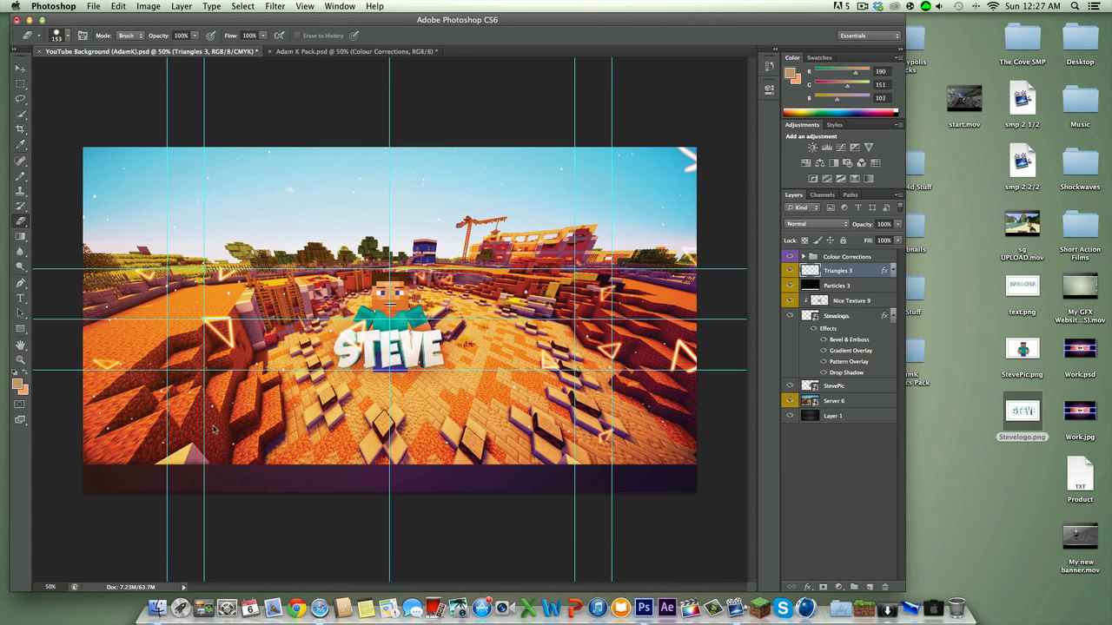
left_click(21, 69)
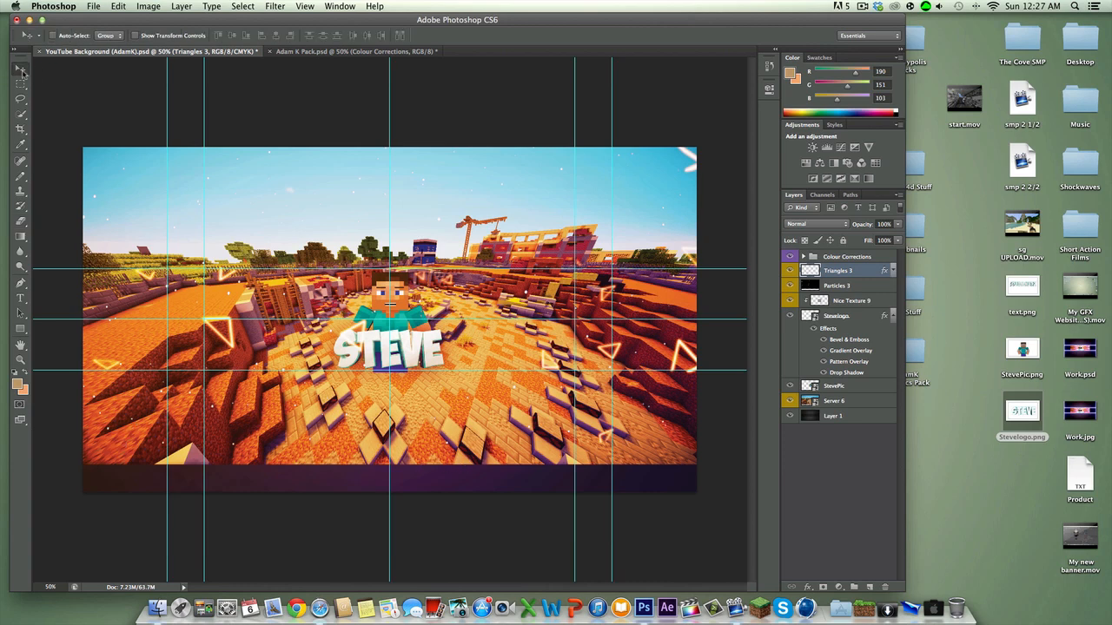
Erase the particles above and below the middle band between the guides on the Particles 3 layer.
left_click(847, 287)
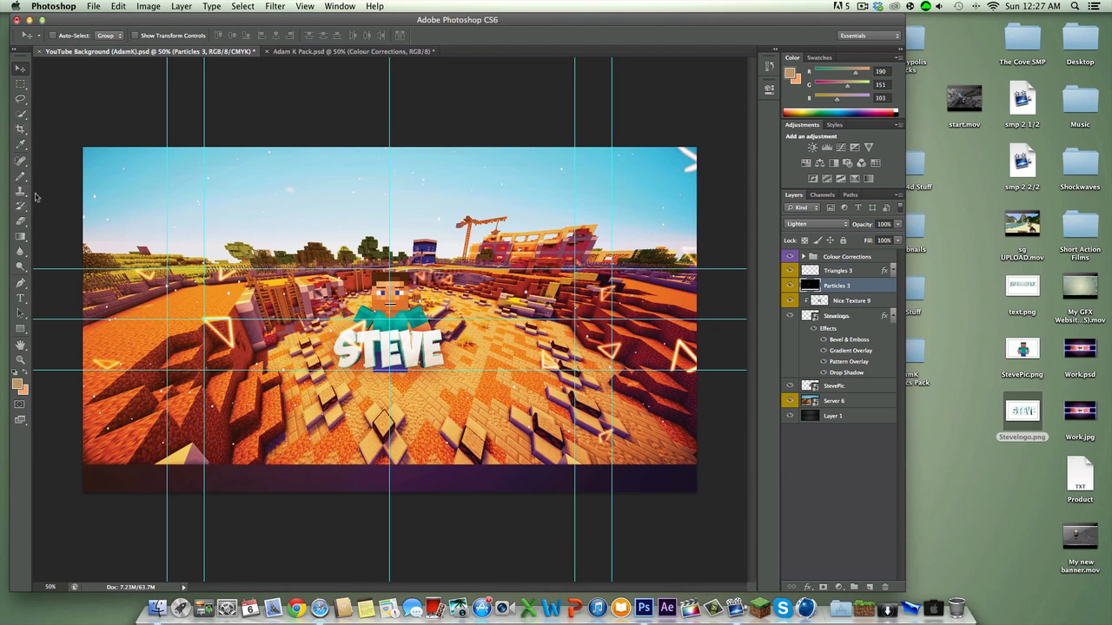
left_click(21, 221)
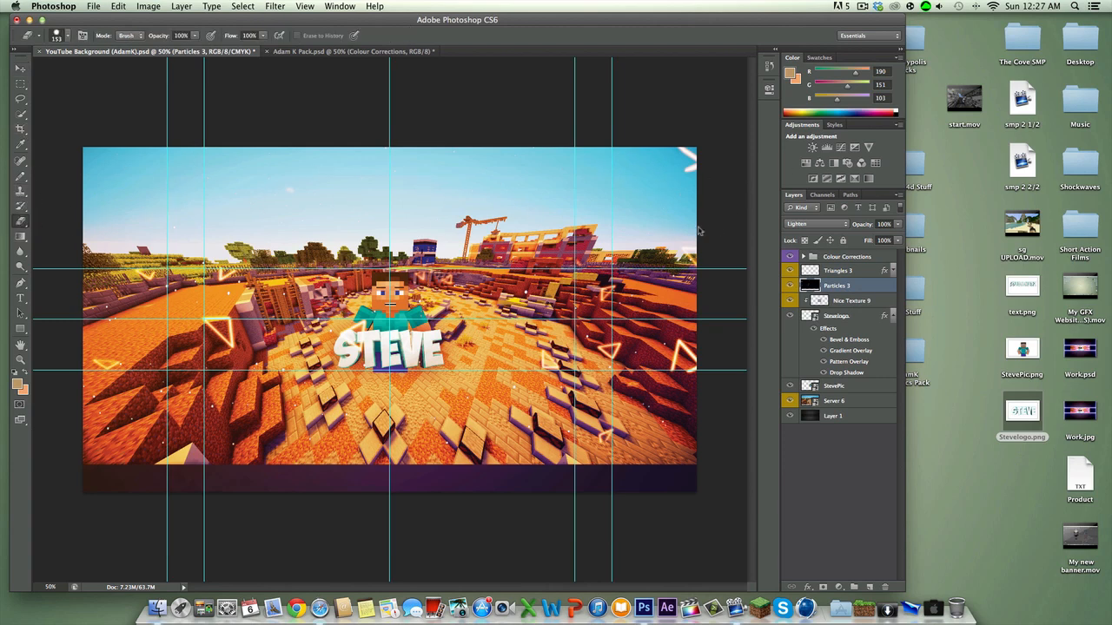
left_click_drag(698, 231, 699, 237)
left_click(24, 68)
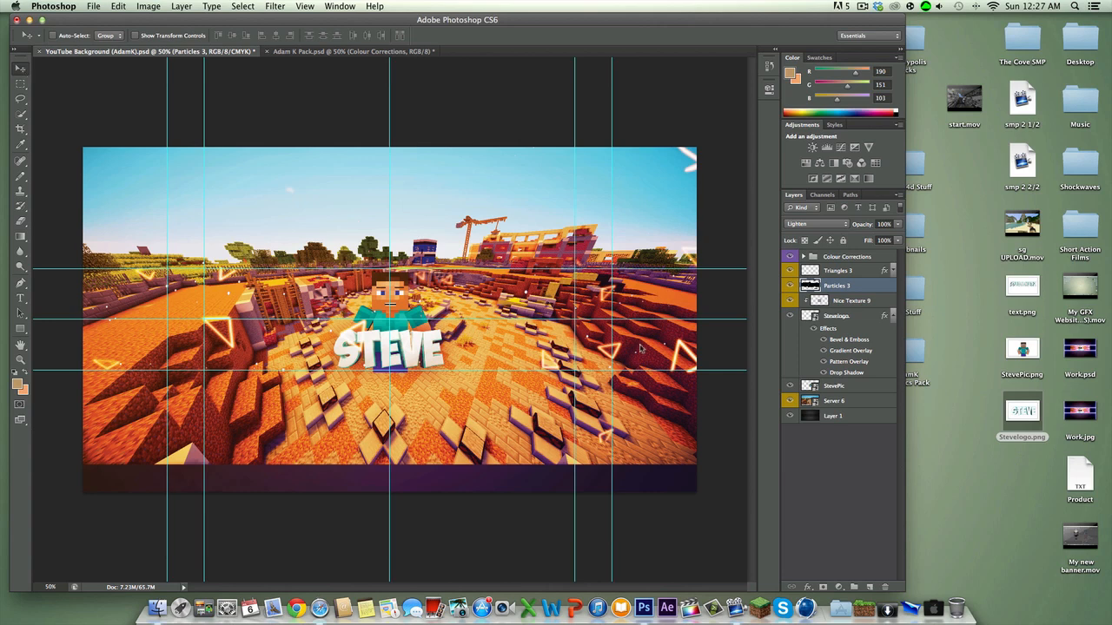
Select the full-width area below the lower horizontal guide, rasterize the Server 6 layer and erase that part of it.
left_click(856, 399)
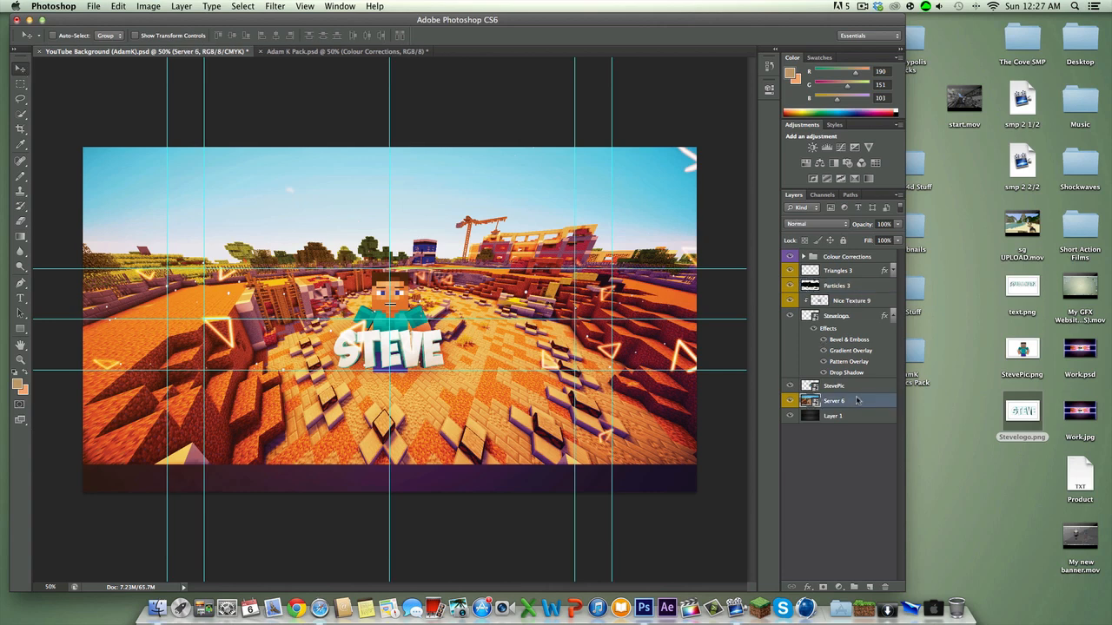
left_click(20, 85)
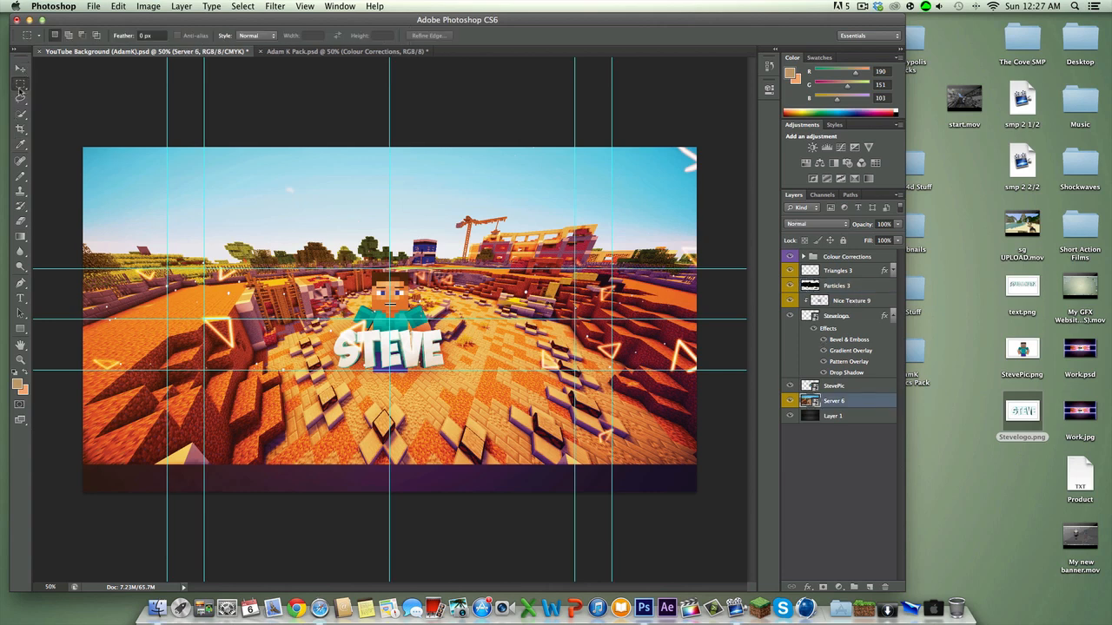
left_click(20, 88)
left_click(20, 91)
left_click_drag(80, 497, 708, 375)
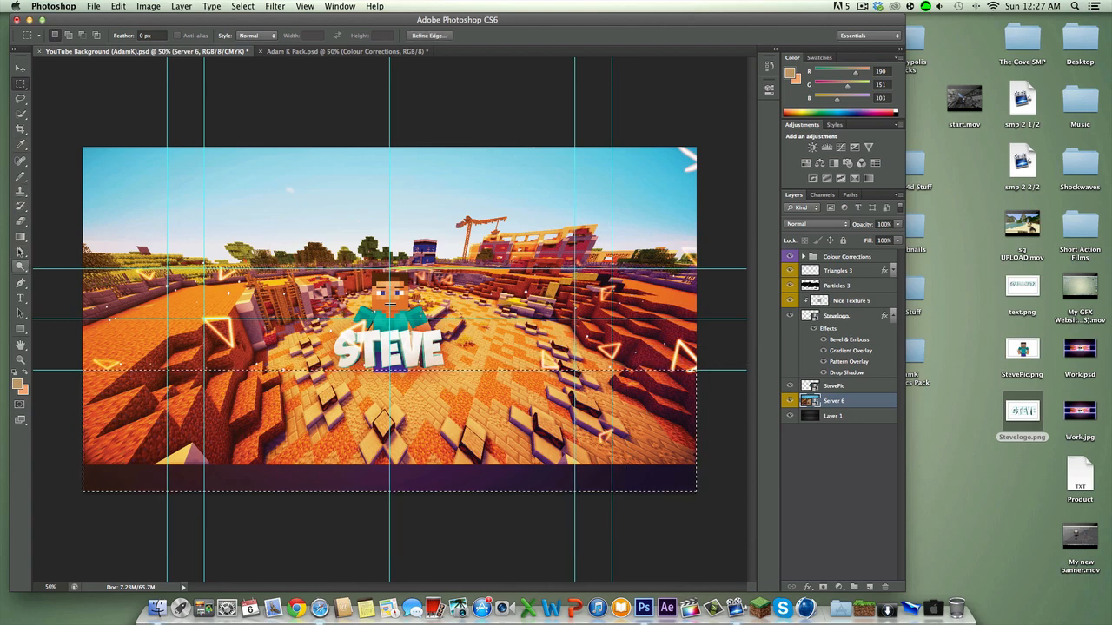
left_click(20, 222)
left_click(185, 396)
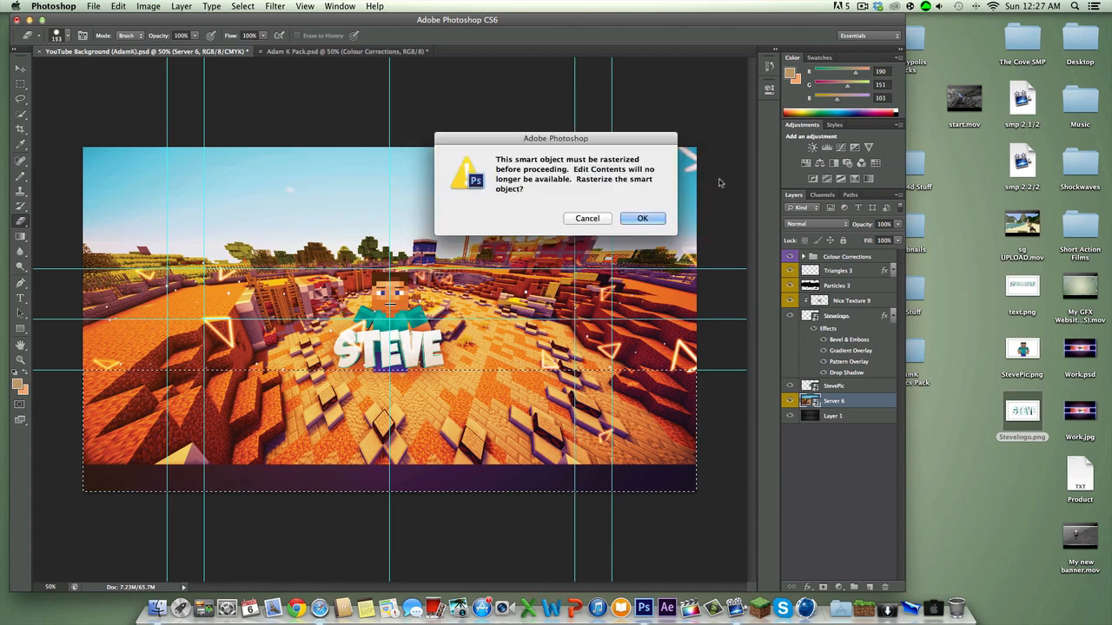
key("Escape")
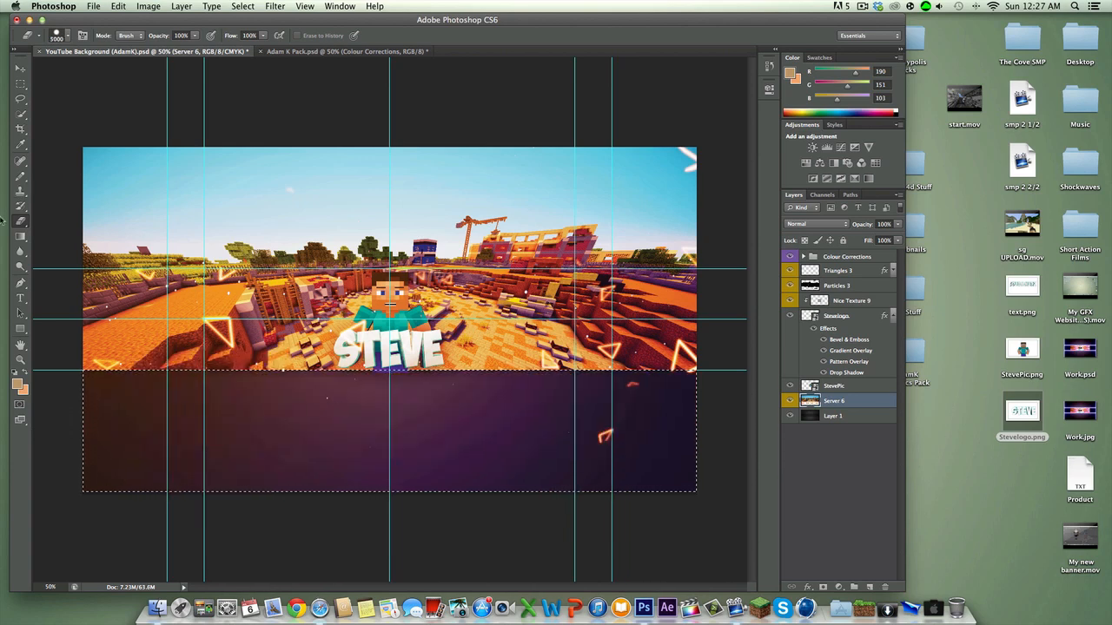
Move the selection to the full-width area above the upper horizontal guide and erase that part of the Server 6 layer.
left_click(21, 98)
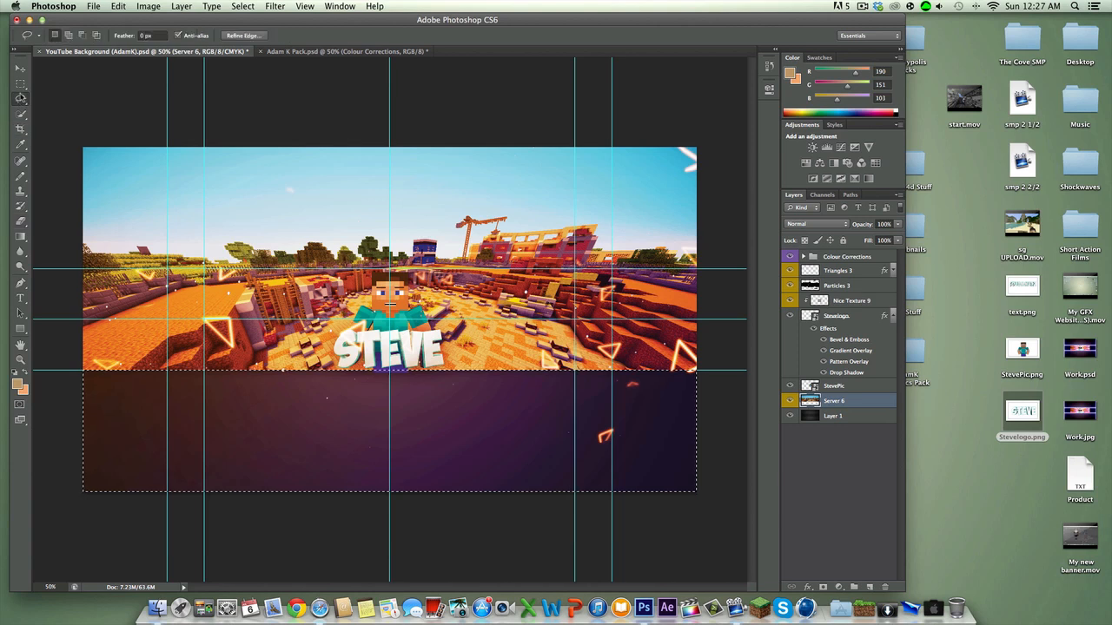
right_click(242, 399)
key("Escape")
left_click_drag(285, 421, 328, 193)
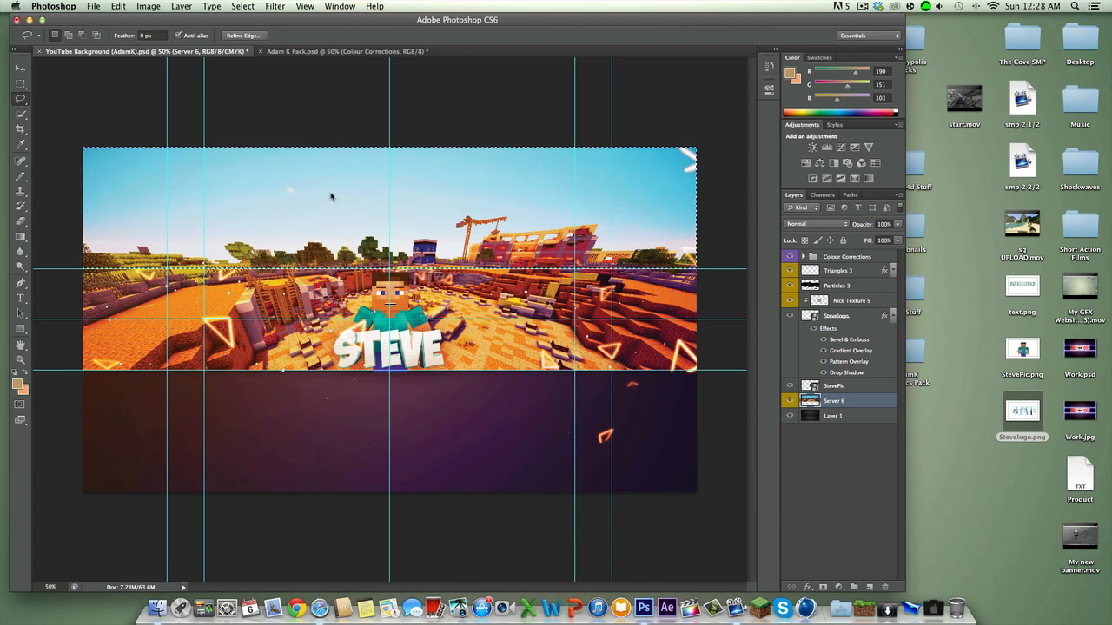
left_click(21, 221)
key("Delete")
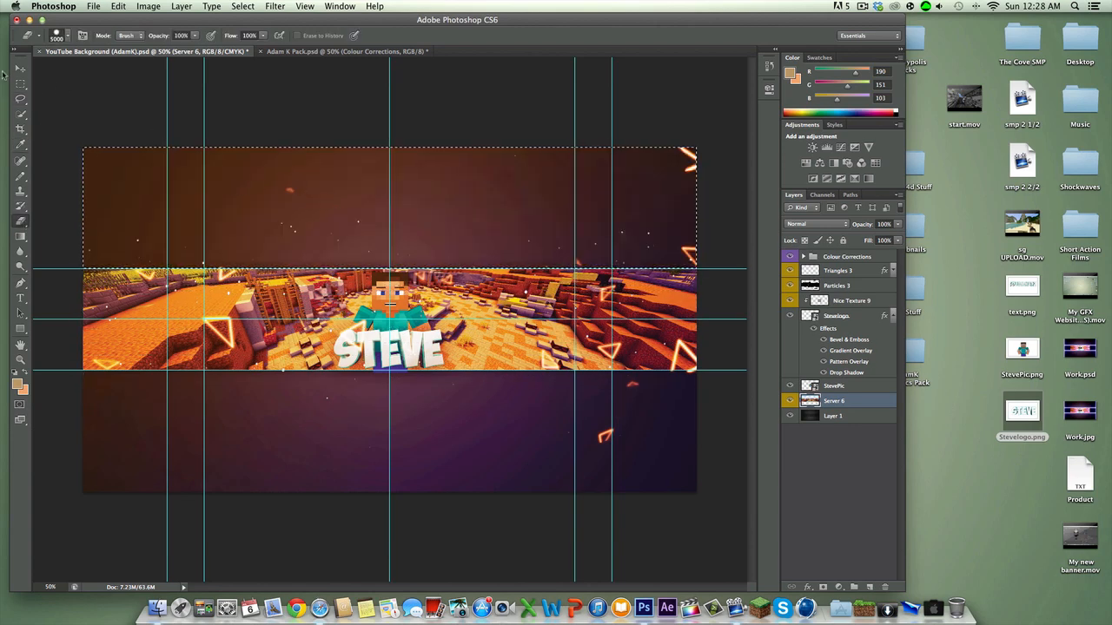
Invert the selection and clear it with Deselect.
left_click(21, 68)
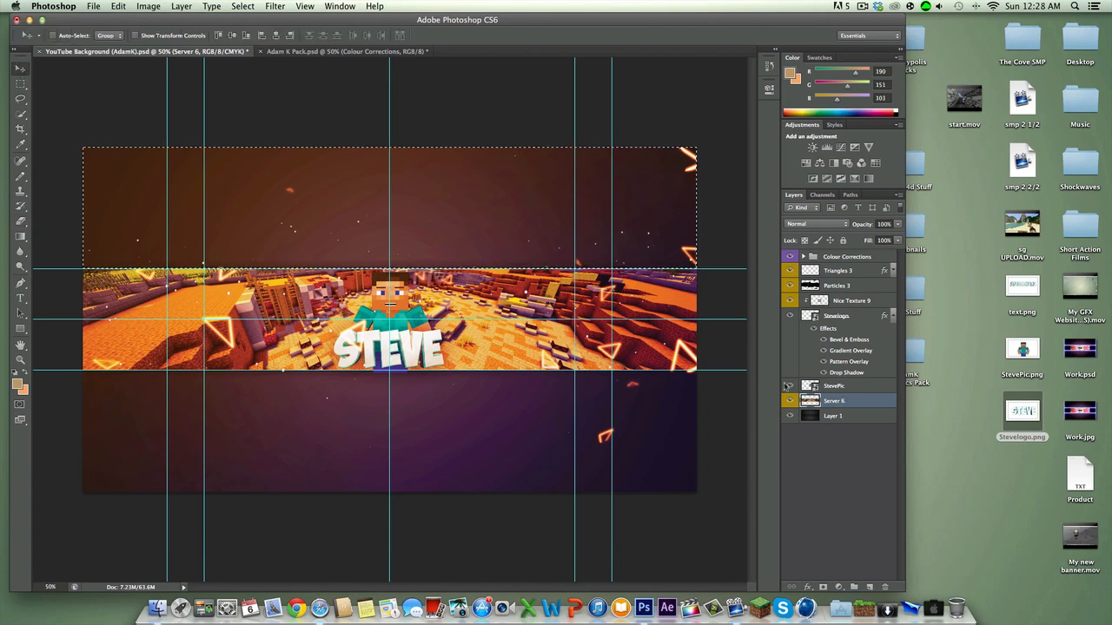
left_click(21, 84)
right_click(178, 175)
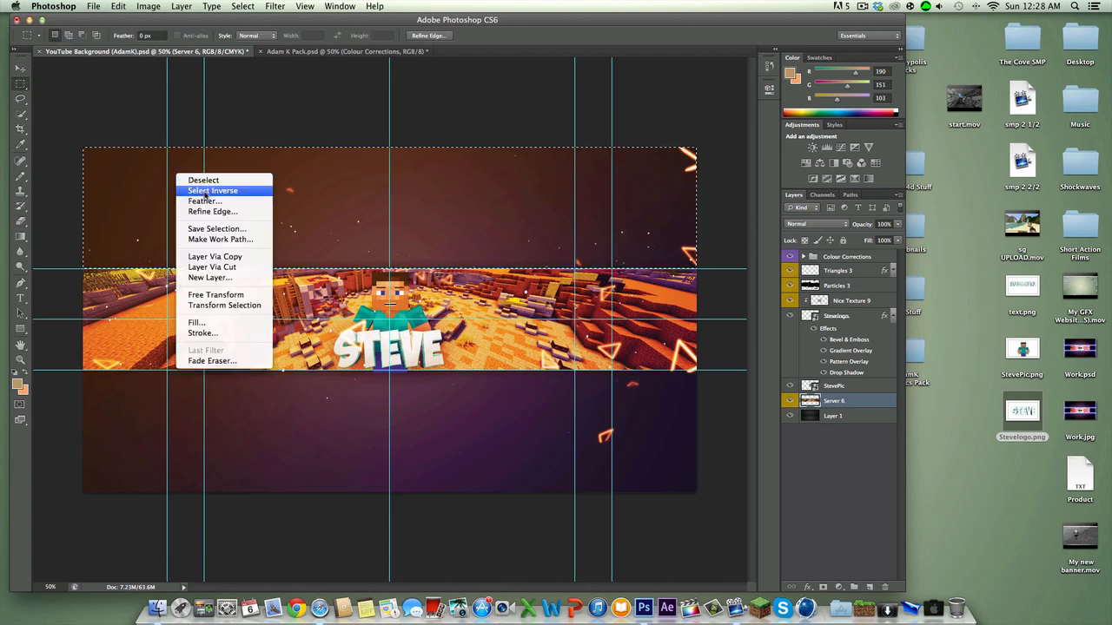
left_click(205, 192)
right_click(223, 321)
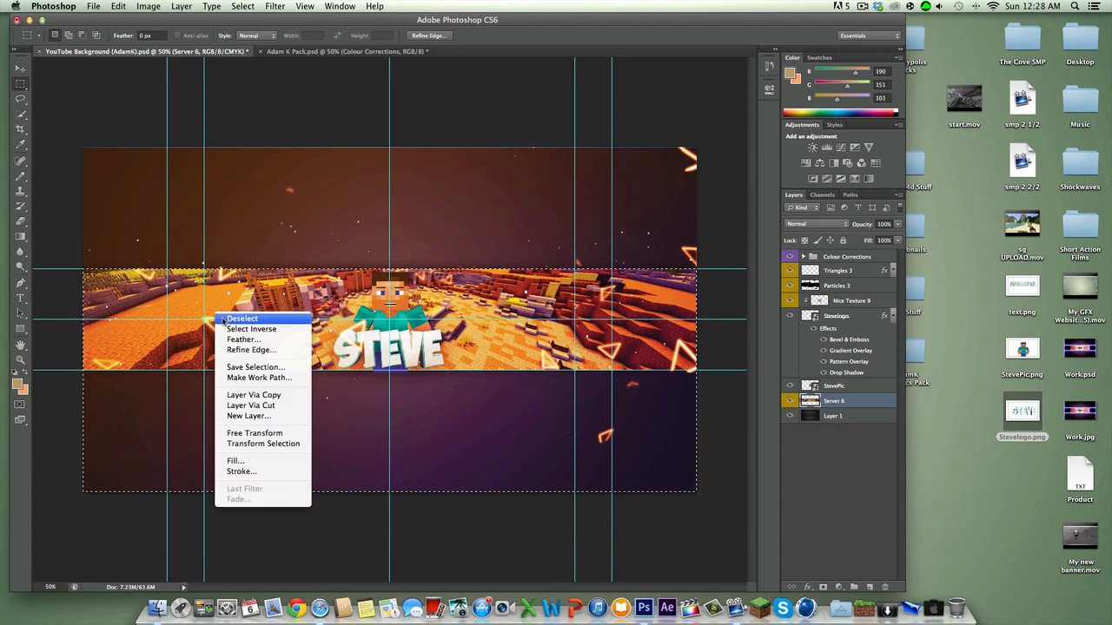
left_click(235, 319)
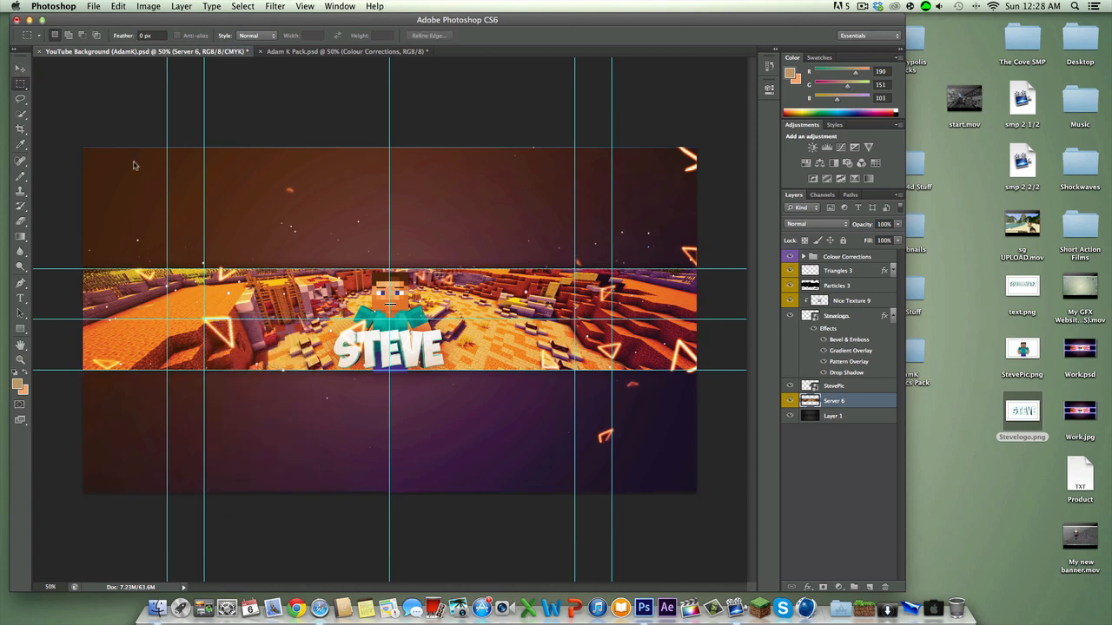
Erase the leftover particles outside the middle band on the Particles 3 layer with a 201 px eraser.
left_click(839, 286)
left_click(21, 221)
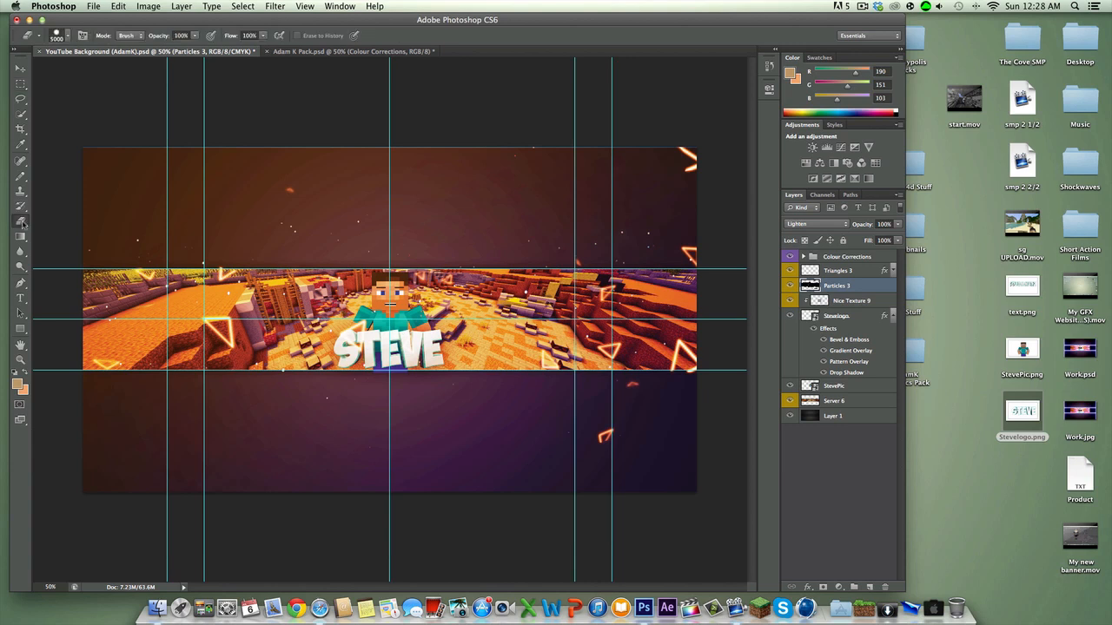
left_click(316, 226)
key("super+z")
right_click(329, 215)
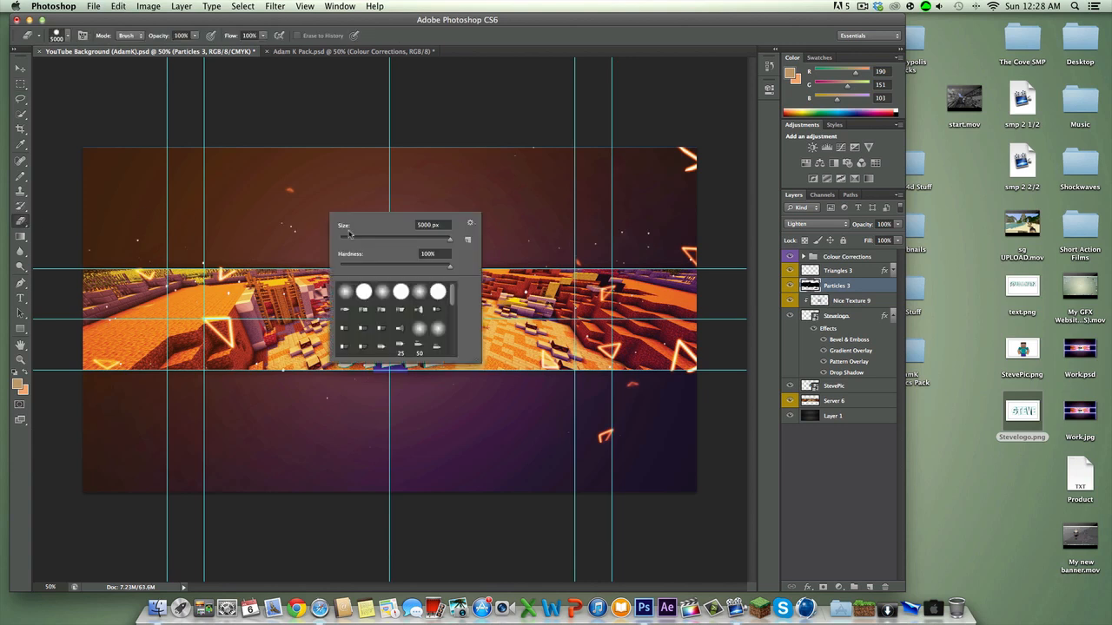
left_click(373, 240)
left_click(301, 218)
right_click(297, 220)
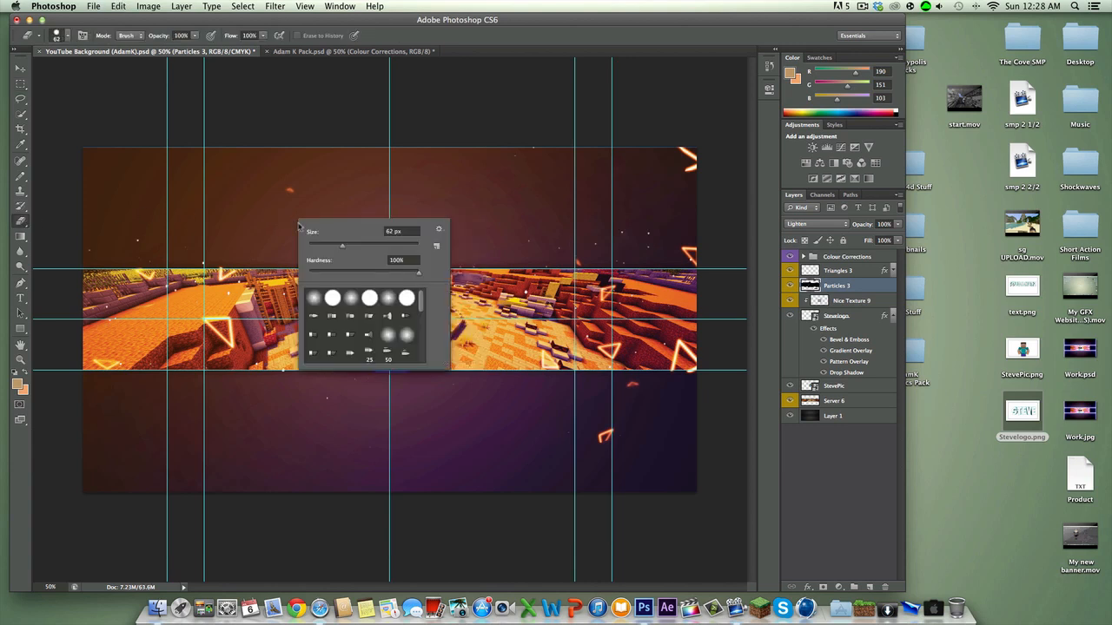
left_click_drag(343, 247, 384, 248)
left_click(568, 222)
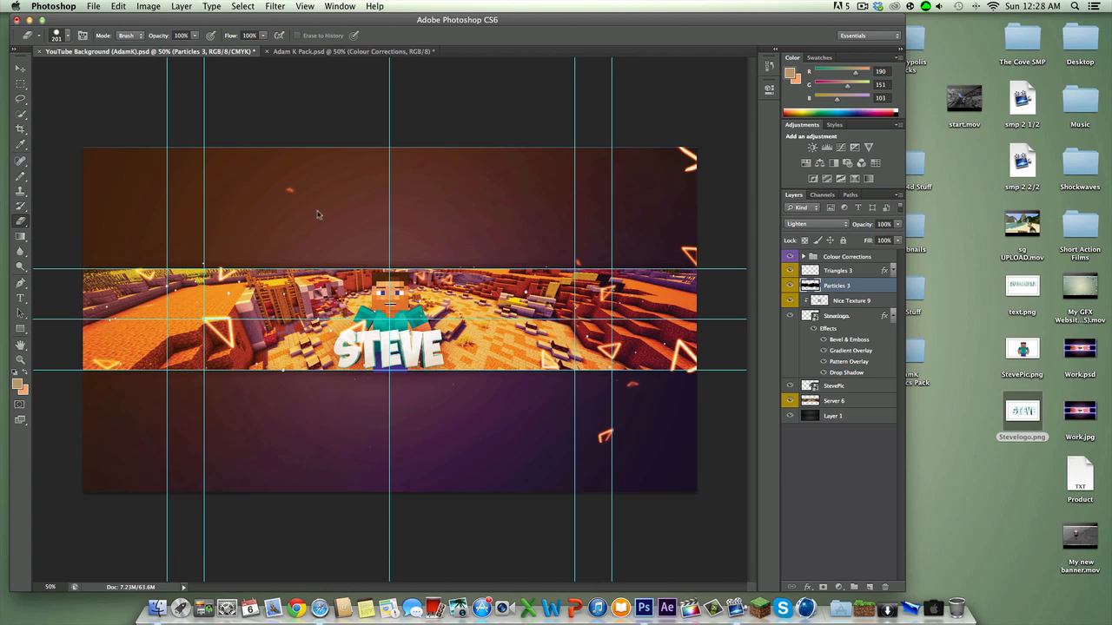
Erase the remaining triangles outside the middle band on the Triangles 3 layer and reselect the Particles 3 layer.
left_click(842, 274)
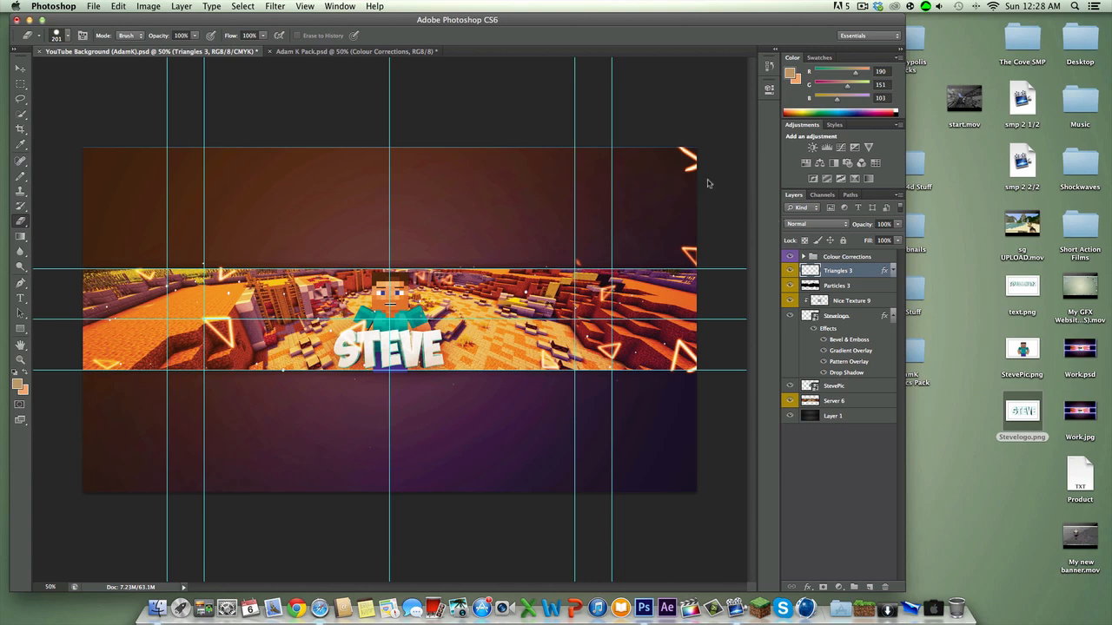
mouse_move(708, 182)
left_mouse_down()
mouse_move(692, 221)
mouse_move(701, 239)
left_mouse_up()
left_click(844, 286)
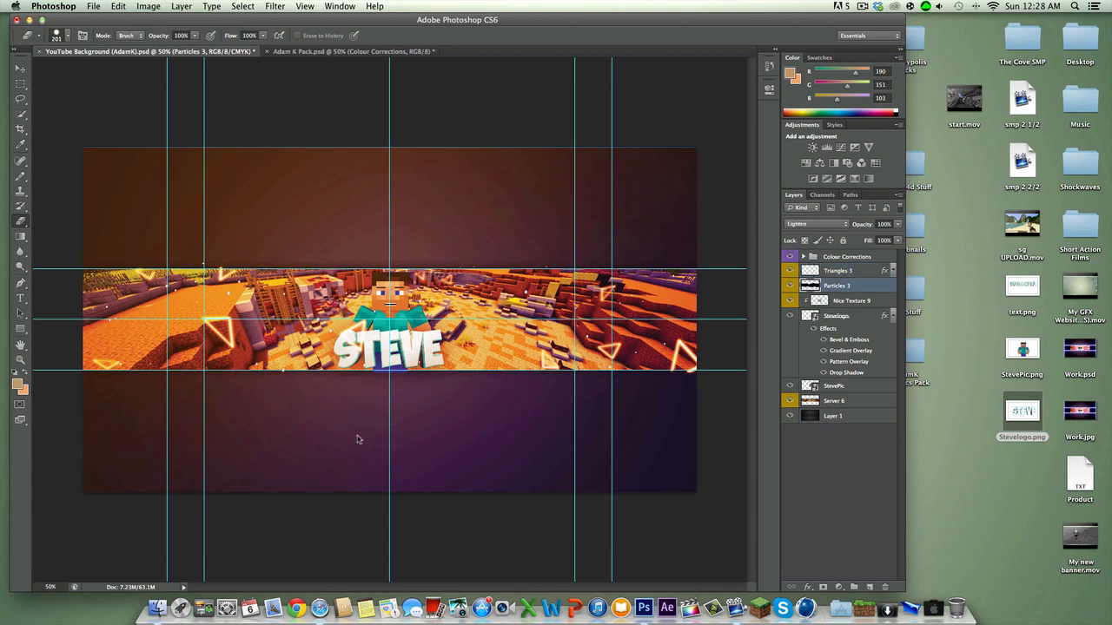
left_click(21, 69)
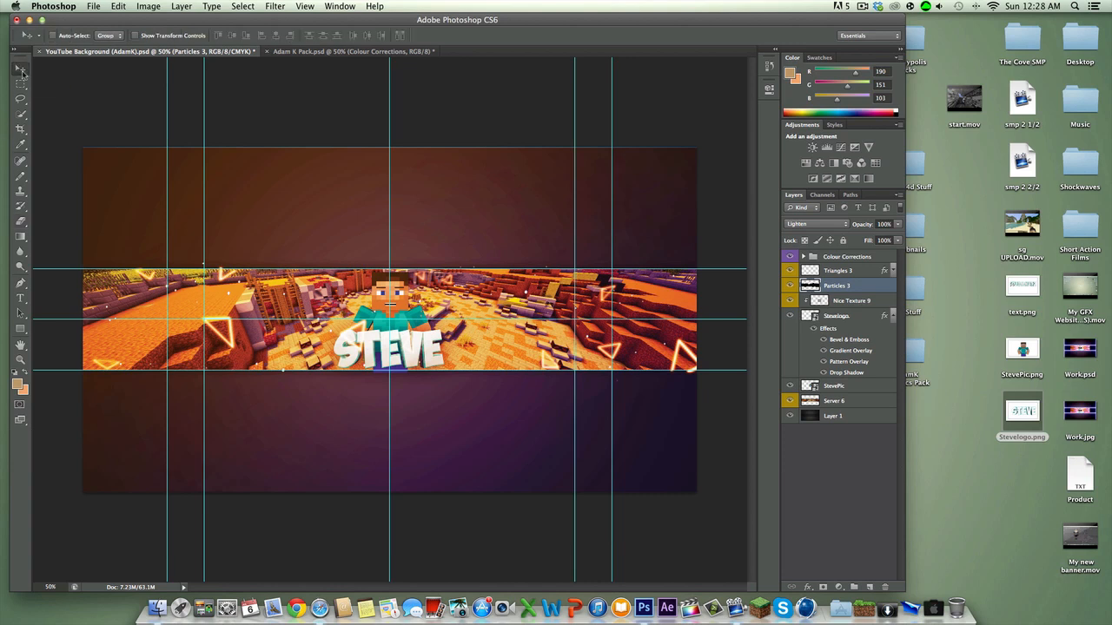
Look through the Layer Styles, Textures and Minecraft Backgrounds groups in Adam K Pack.psd for further elements.
left_click(373, 52)
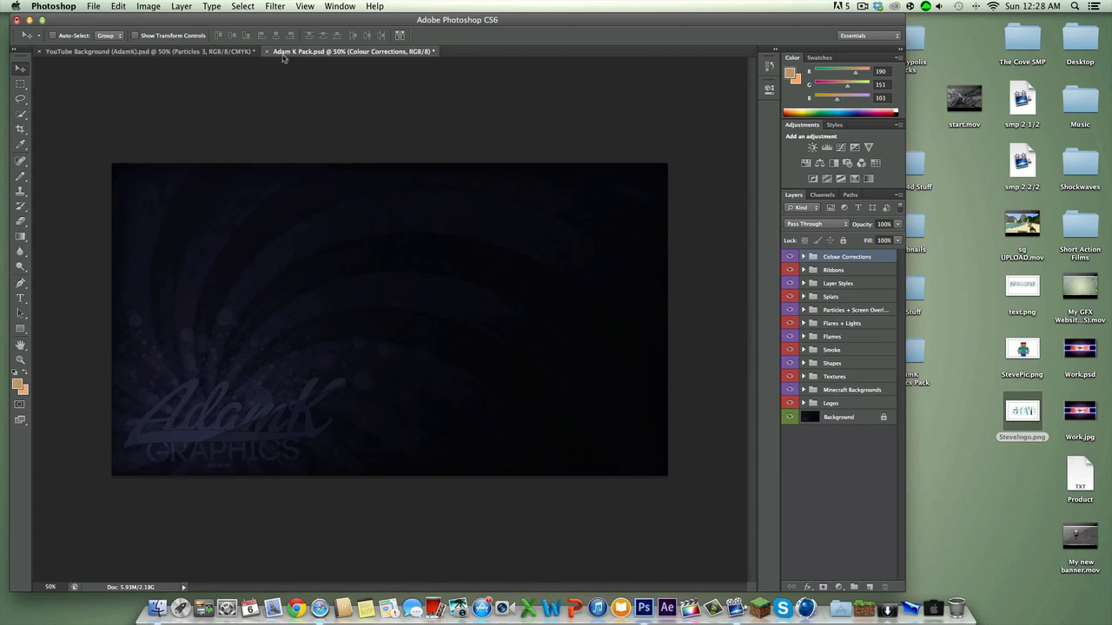
left_click(247, 52)
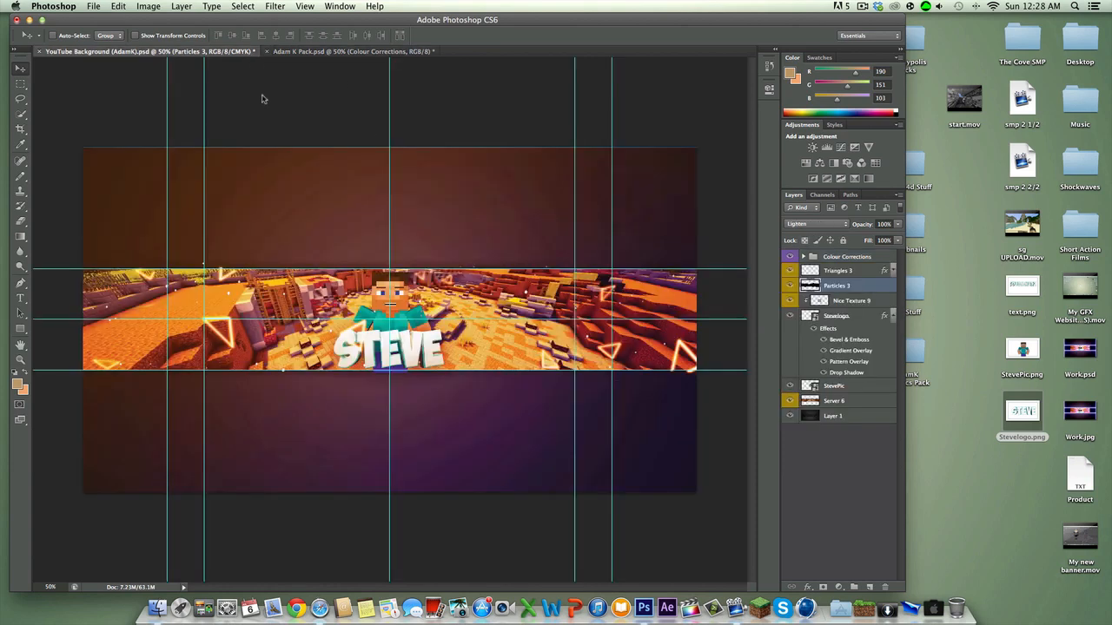
left_click(423, 52)
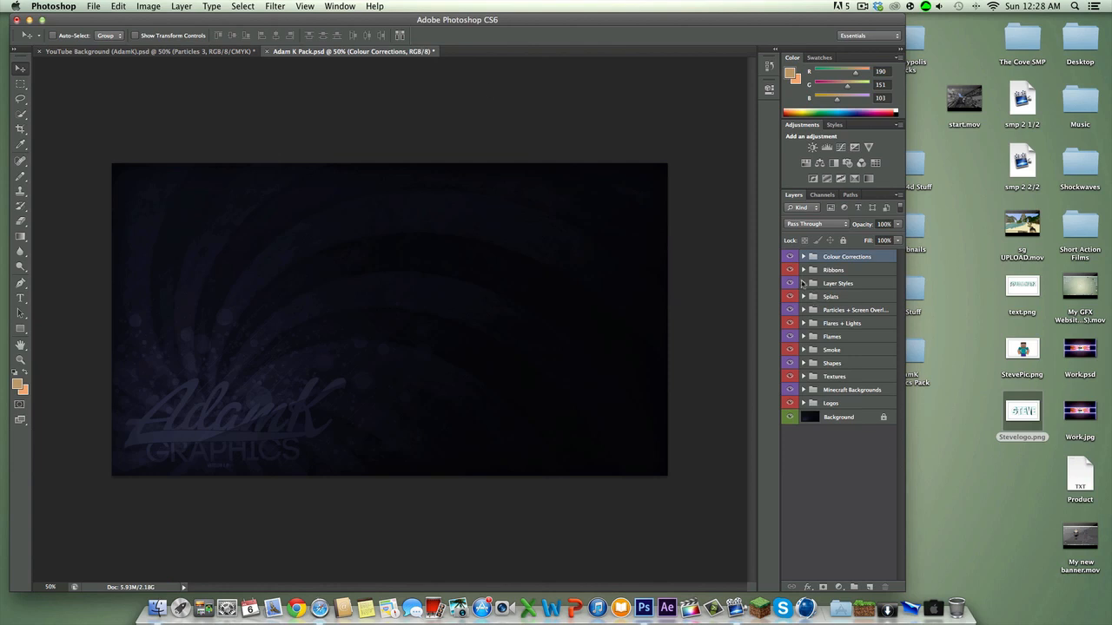
left_click(802, 284)
left_click(802, 283)
left_click(803, 377)
left_click(803, 377)
left_click(804, 390)
left_click(804, 390)
left_click(804, 390)
left_click(803, 390)
Preview the Glowing 1 and Glowing 2 layers of the Glowing Orbes group in Flares + Lights.
left_click(803, 324)
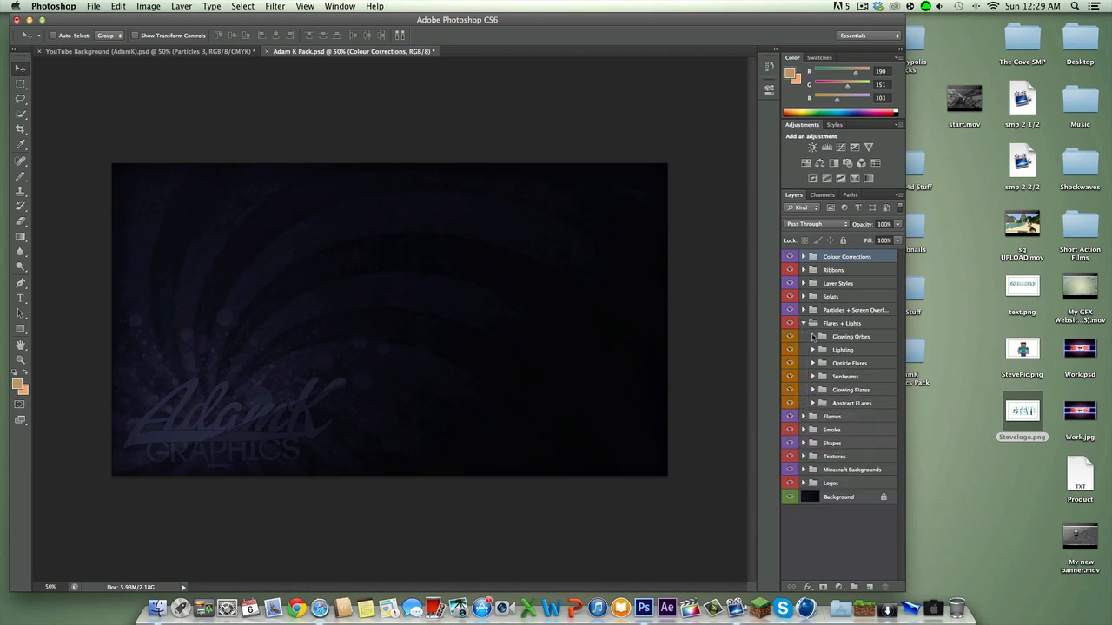
left_click(813, 336)
left_click(789, 351)
left_click(790, 351)
left_click(791, 365)
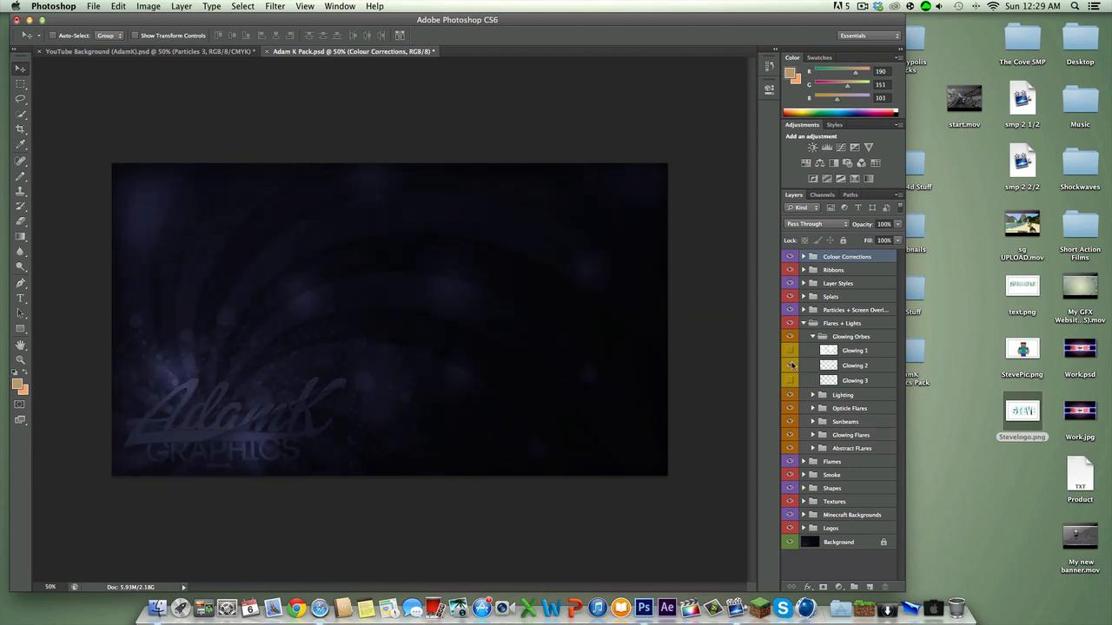
left_click(790, 364)
left_click(813, 336)
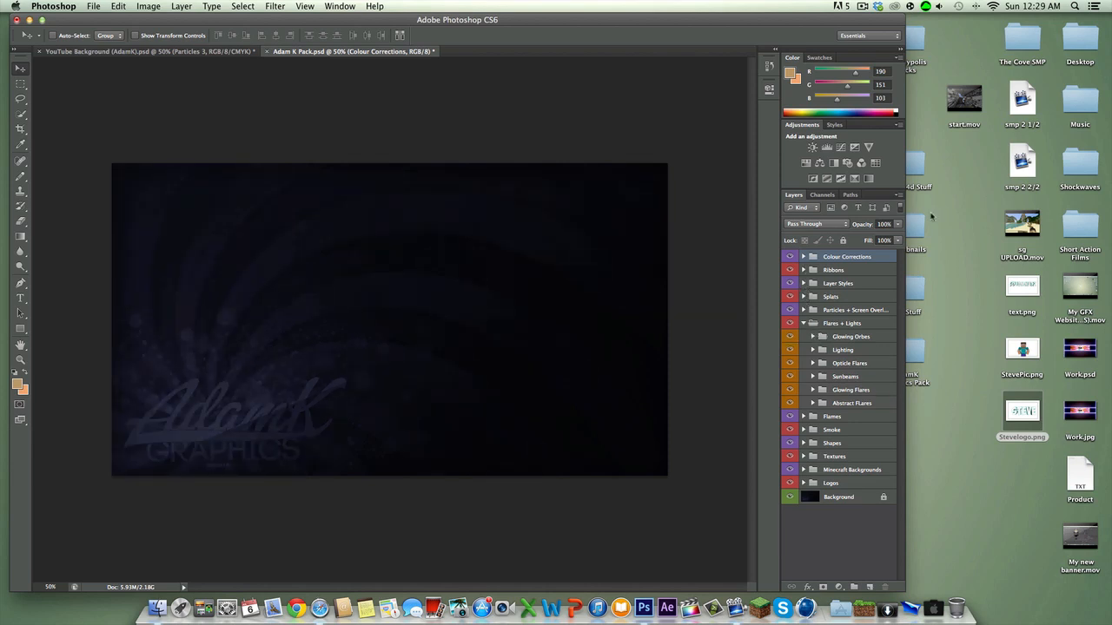
Return to the YouTube Background document, narrow the Photoshop window and open the pack's Renders > Animals folder in Finder.
left_click(240, 51)
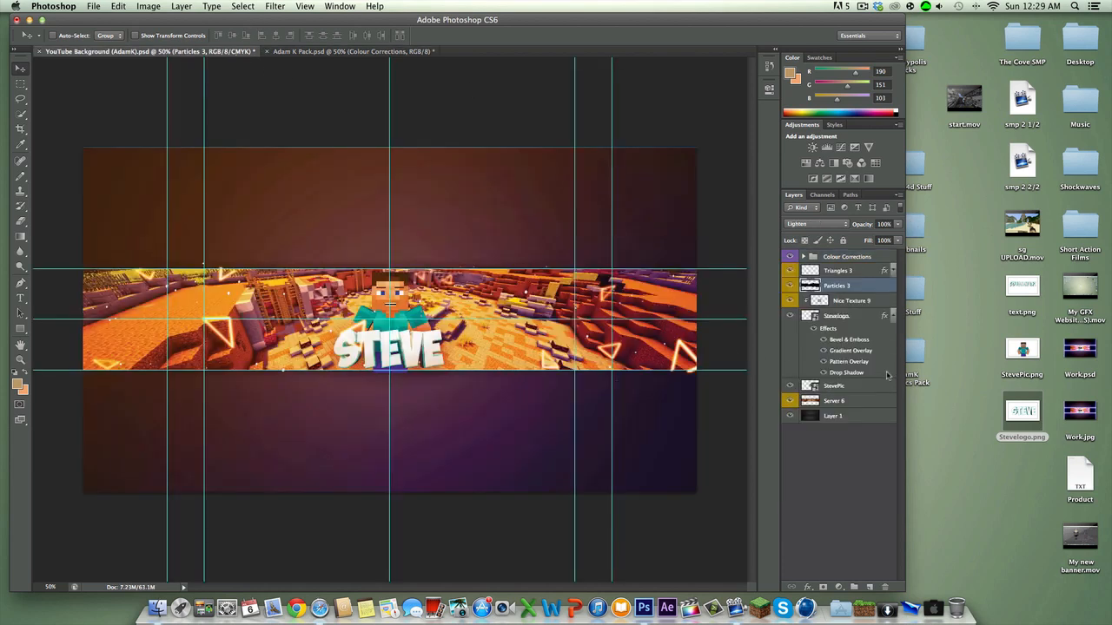
left_click_drag(906, 373, 876, 373)
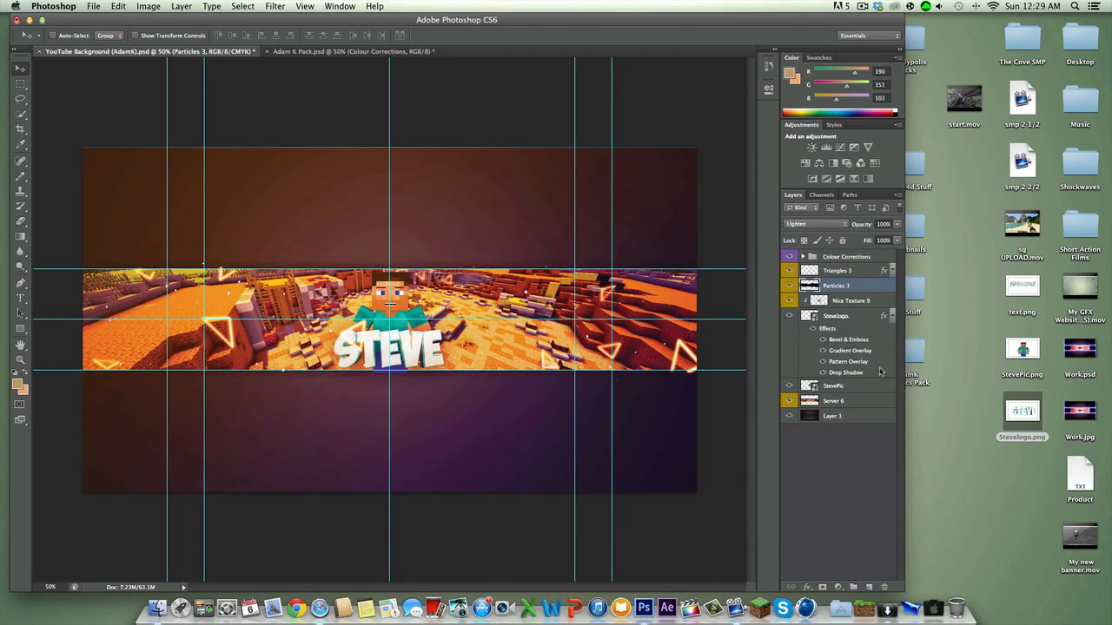
double_click(907, 350)
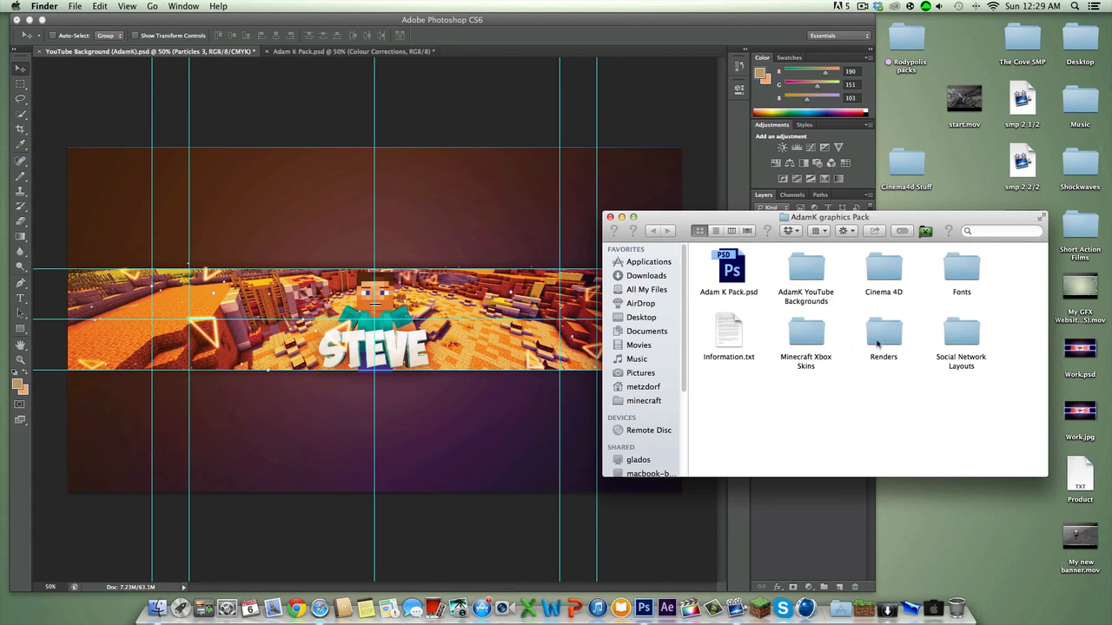
double_click(877, 345)
double_click(732, 265)
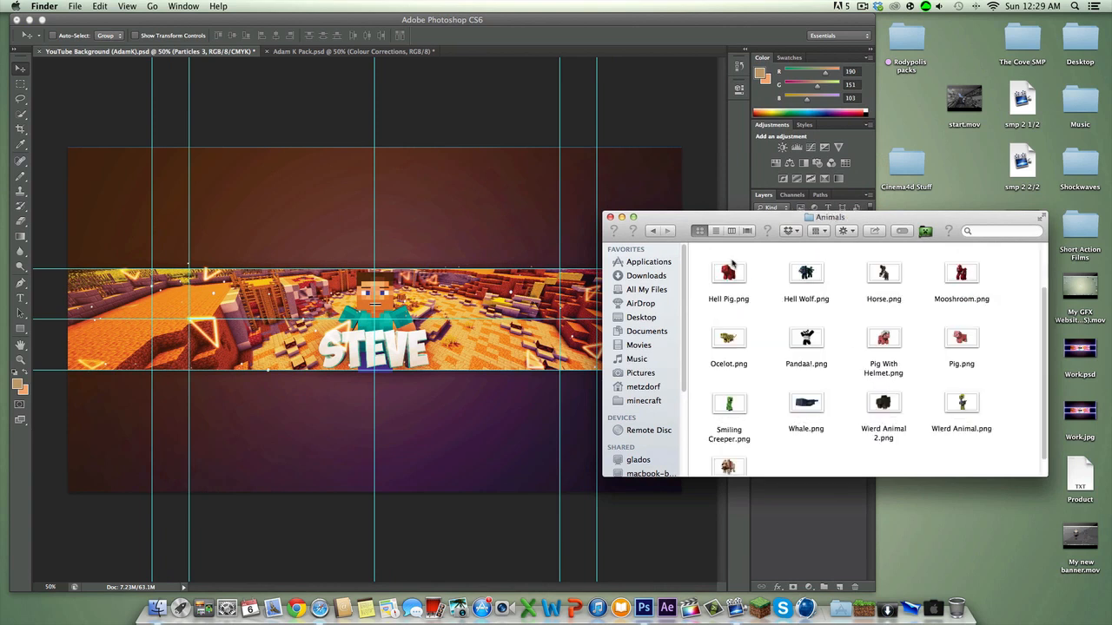
scroll(706, 267, "down", 2)
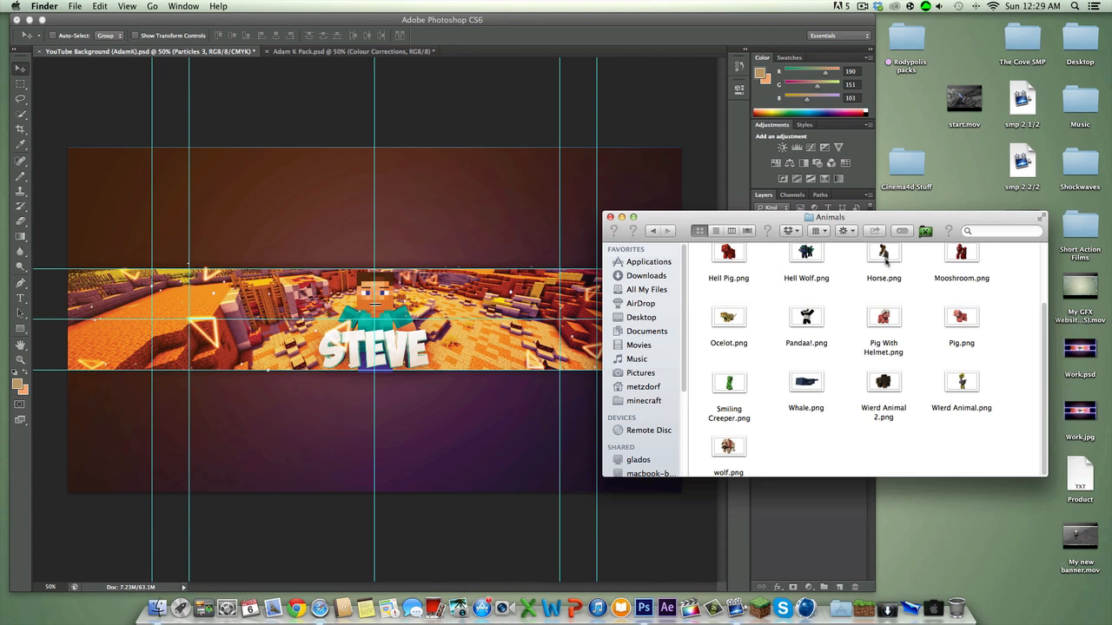
Place Horse.png into the YouTube Background document and rasterize its layer using the Magic Eraser on the empty area.
left_click_drag(884, 252, 647, 483)
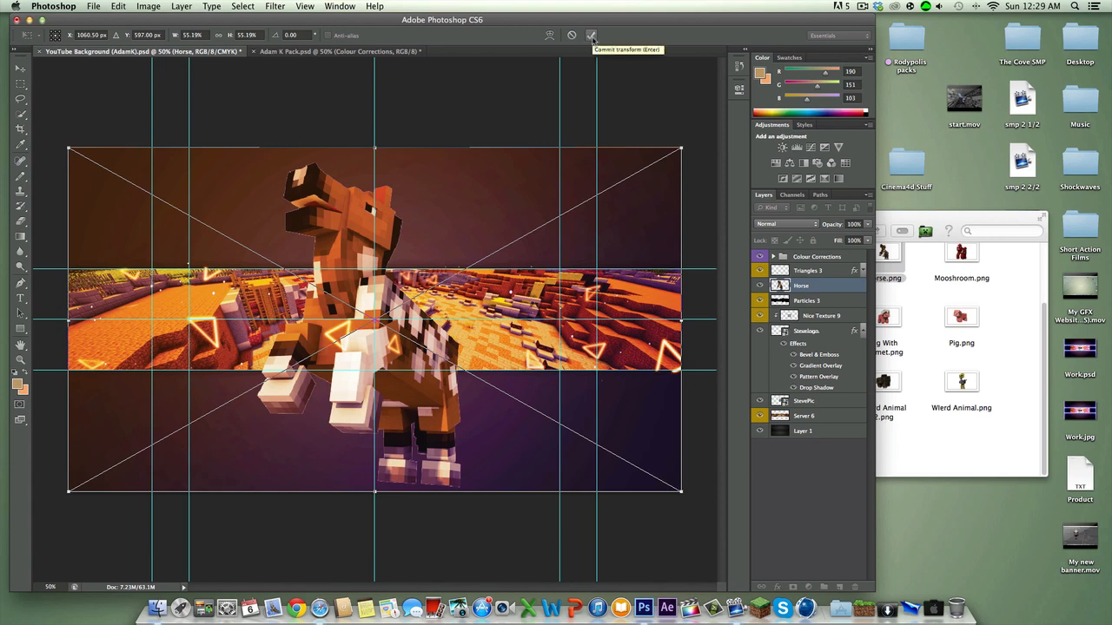
left_click(591, 35)
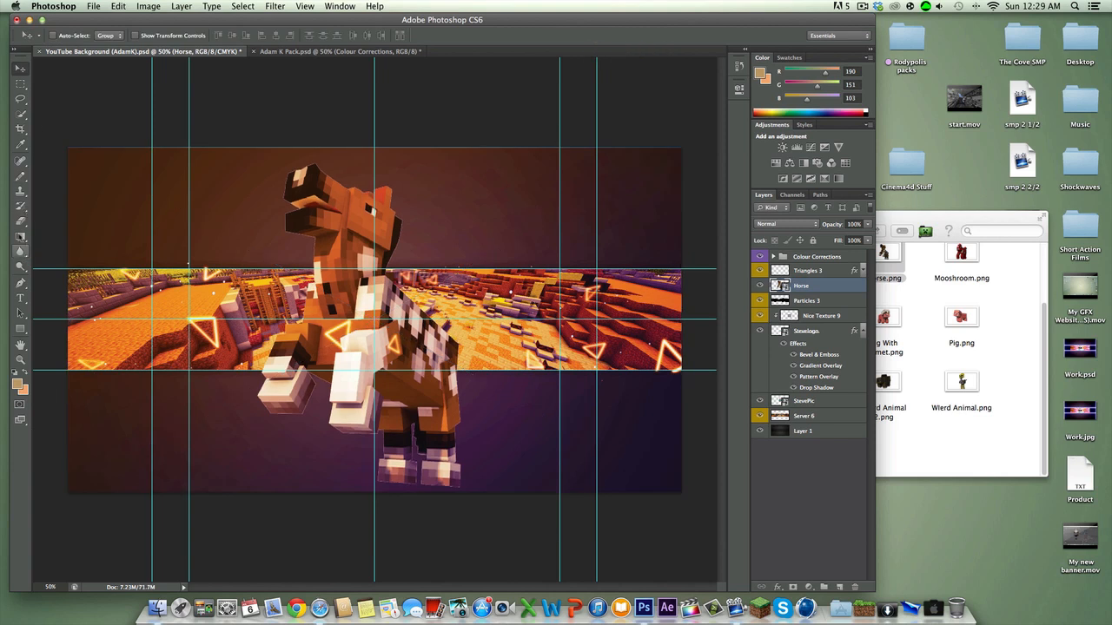
left_click_drag(19, 231, 72, 243)
left_click(649, 338)
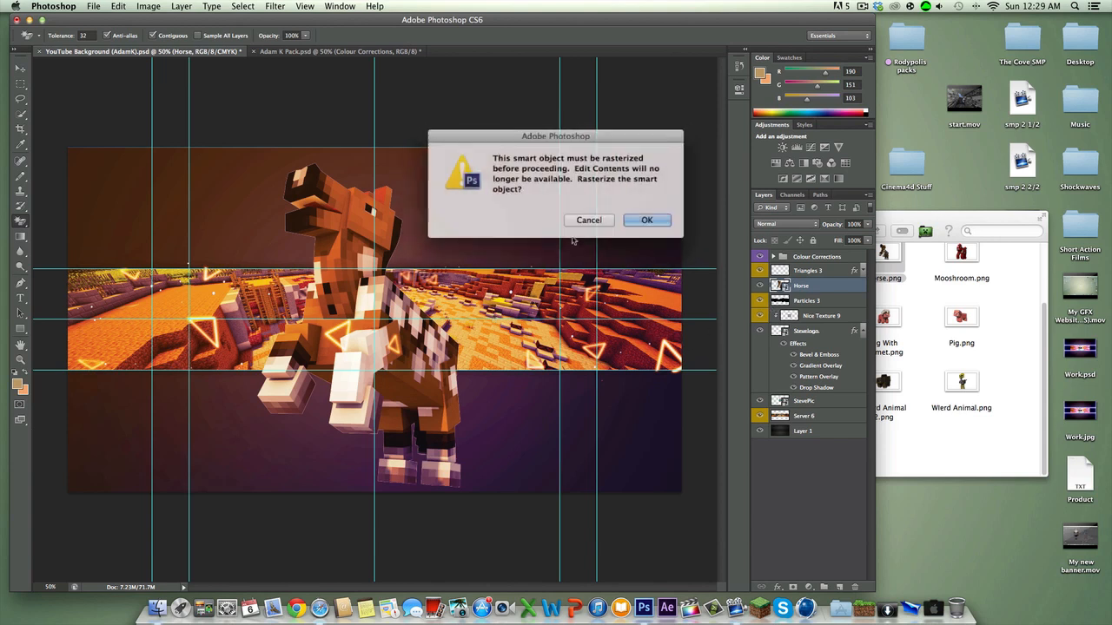
left_click(643, 218)
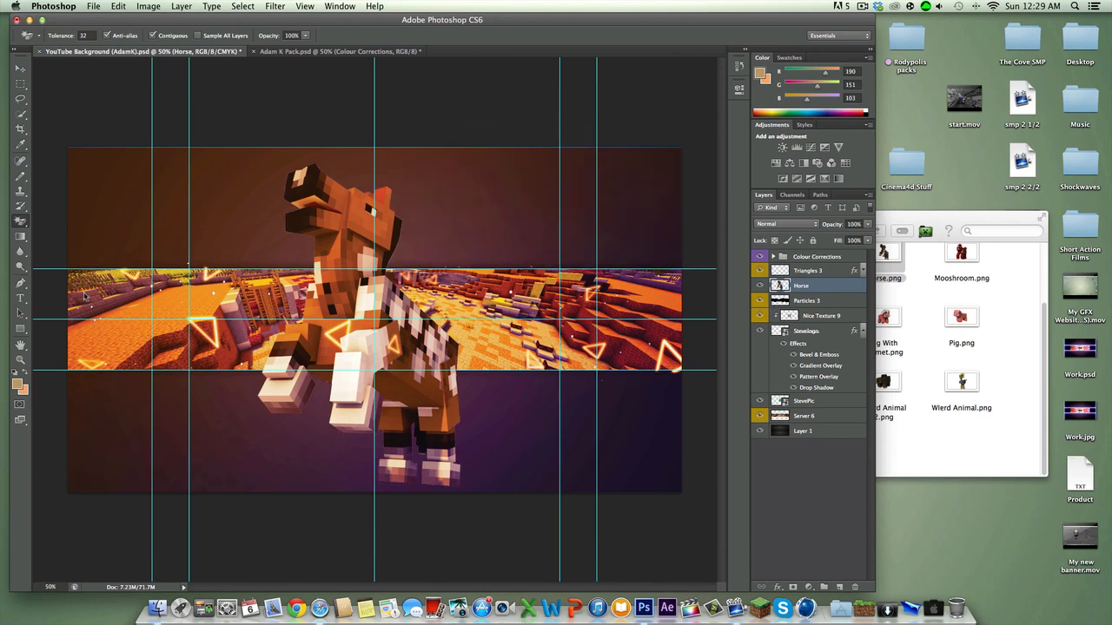
Scale the horse to 29.61%, position it beside Steve within the middle band and move its layer directly below StevePic.
left_click(20, 68)
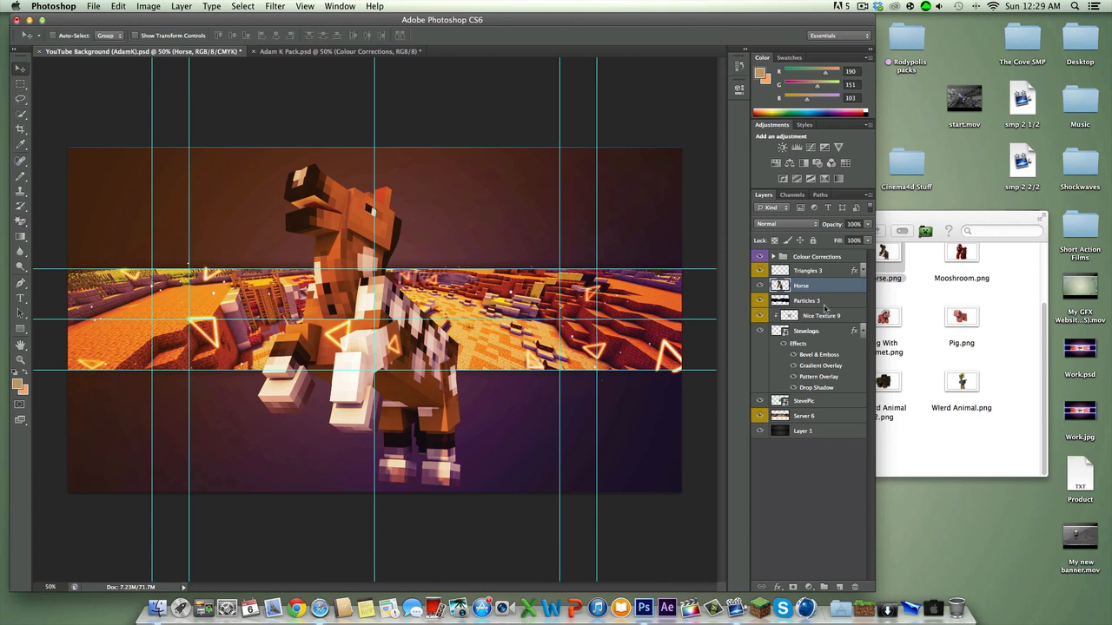
key("super+t")
left_click_drag(459, 487, 318, 258, "shift")
left_click_drag(294, 205, 319, 309)
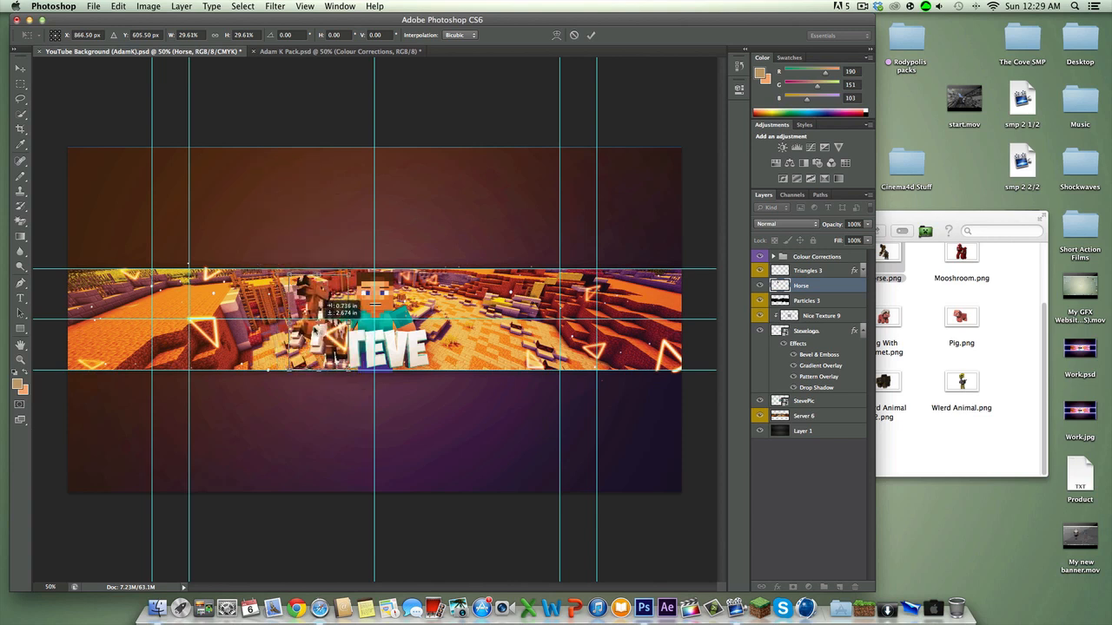
left_click(590, 35)
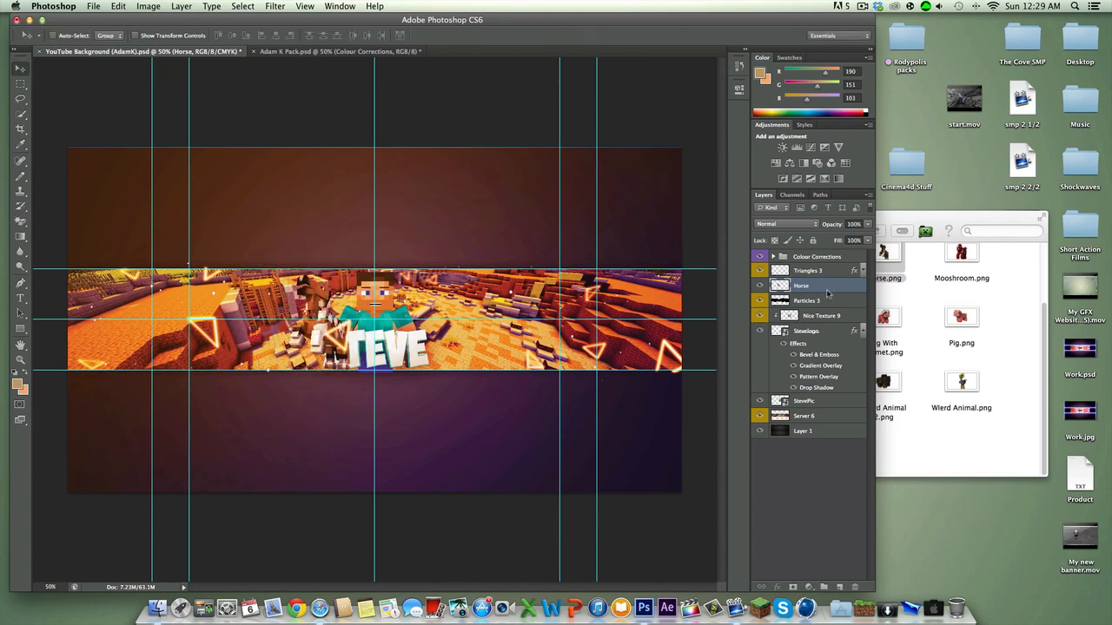
left_click_drag(834, 400, 840, 409)
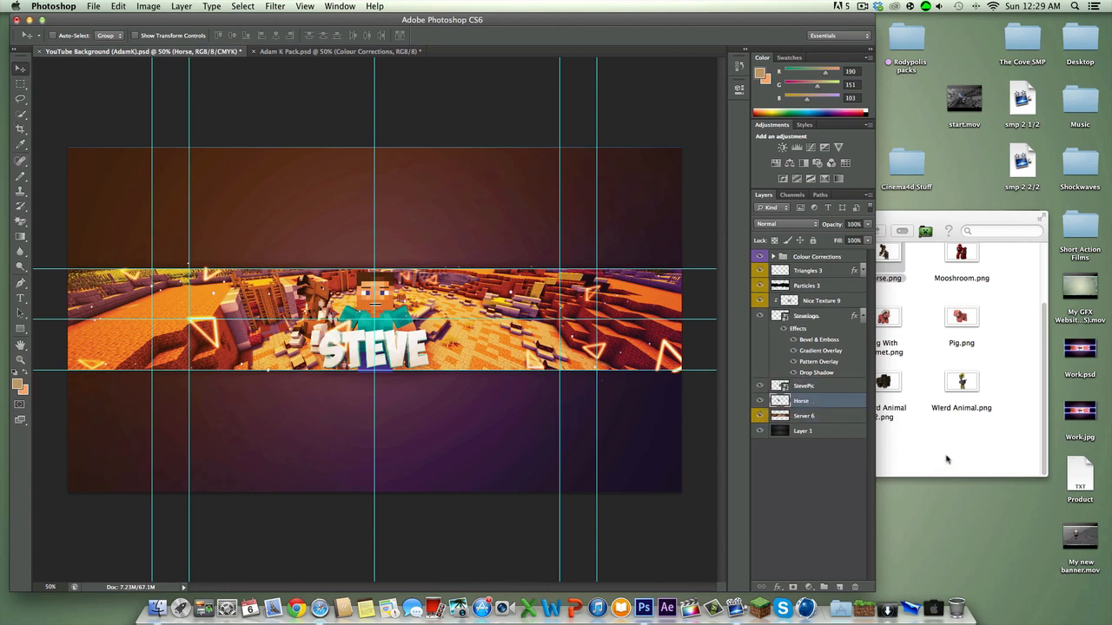
Place Pig With Helmet.png from the Animals folder into the YouTube Background document and rasterize its layer using the Magic Eraser on the empty area.
left_click(947, 458)
scroll(860, 461, "up", 1)
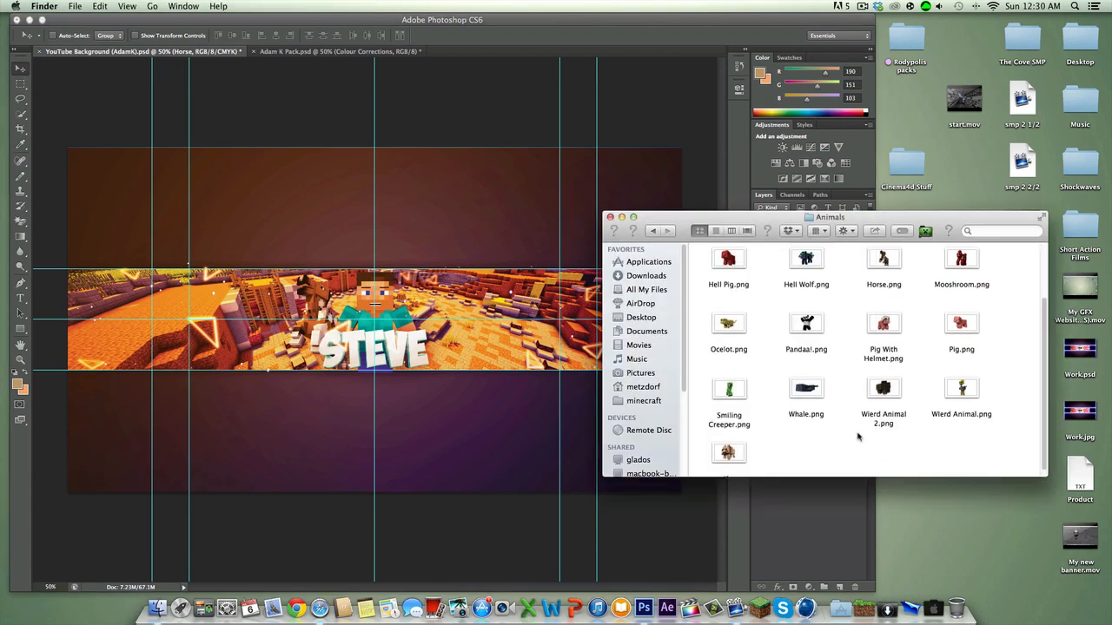
scroll(859, 437, "up", 1)
left_click_drag(884, 374, 446, 382)
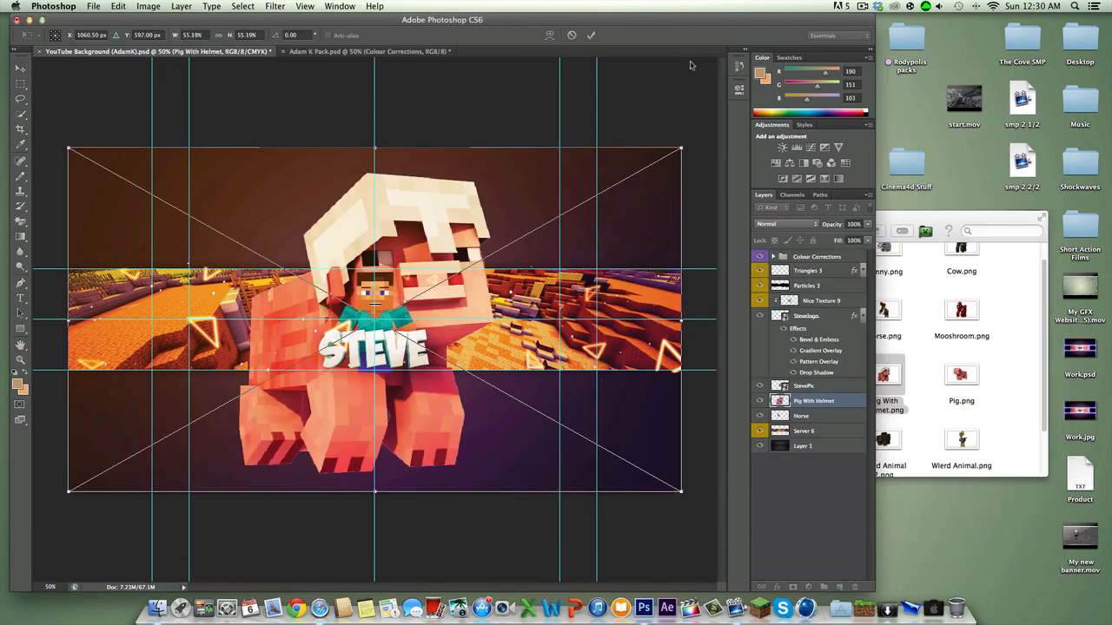
left_click(591, 35)
left_click(24, 222)
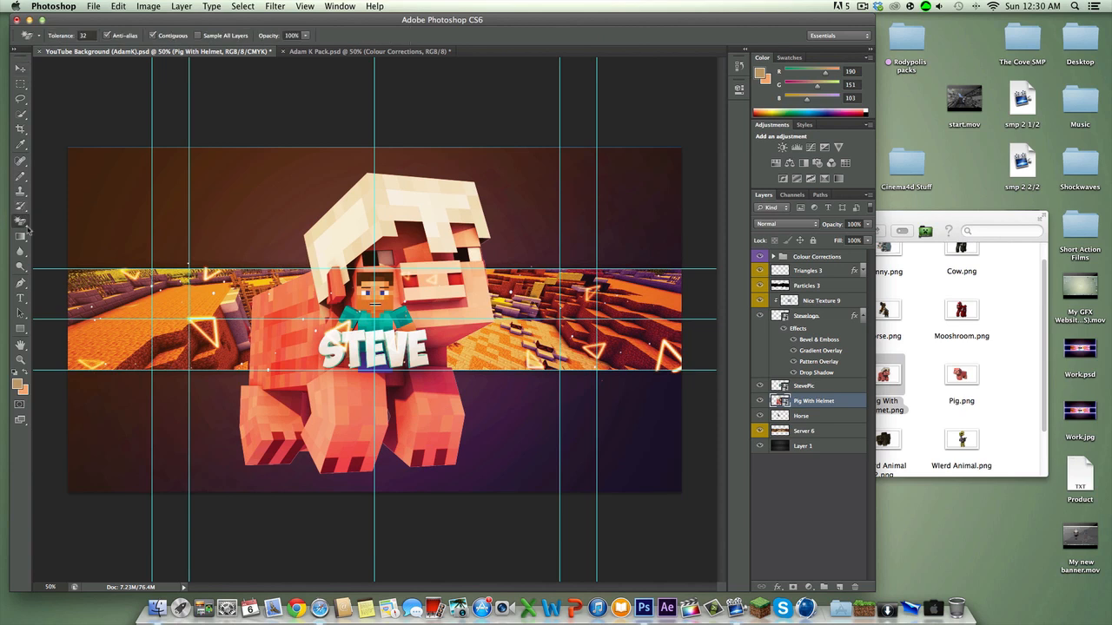
left_click(175, 337)
left_click(643, 219)
Scale the helmeted pig down proportionally to fit the middle band and position it beside Steve, on the opposite side from the horse.
left_click(20, 68)
key("super+t")
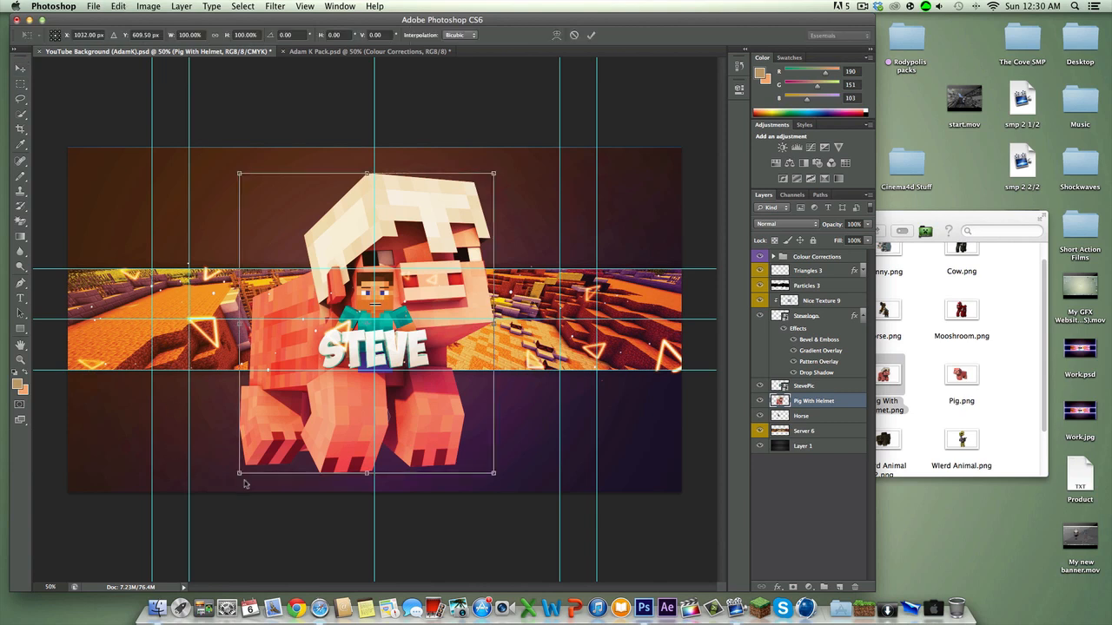
left_click_drag(240, 475, 446, 354, "shift")
left_click(590, 35)
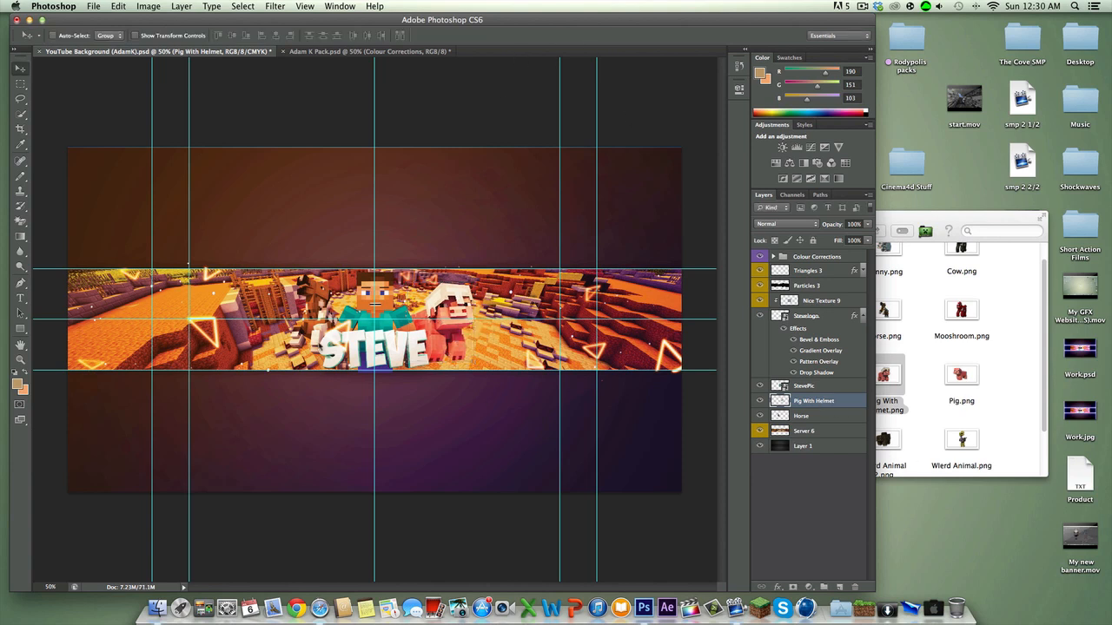
Examine the banner composition with Steve, the horse and the pig both close up and as a whole.
key("super+equal")
key("super+equal")
key("super+equal")
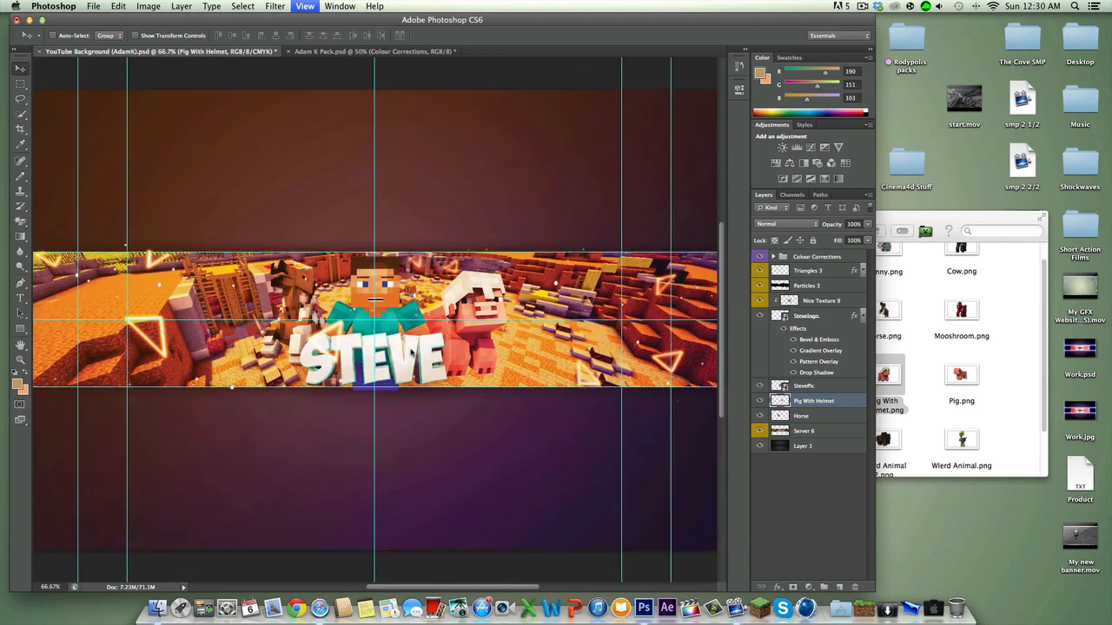
key("super+minus")
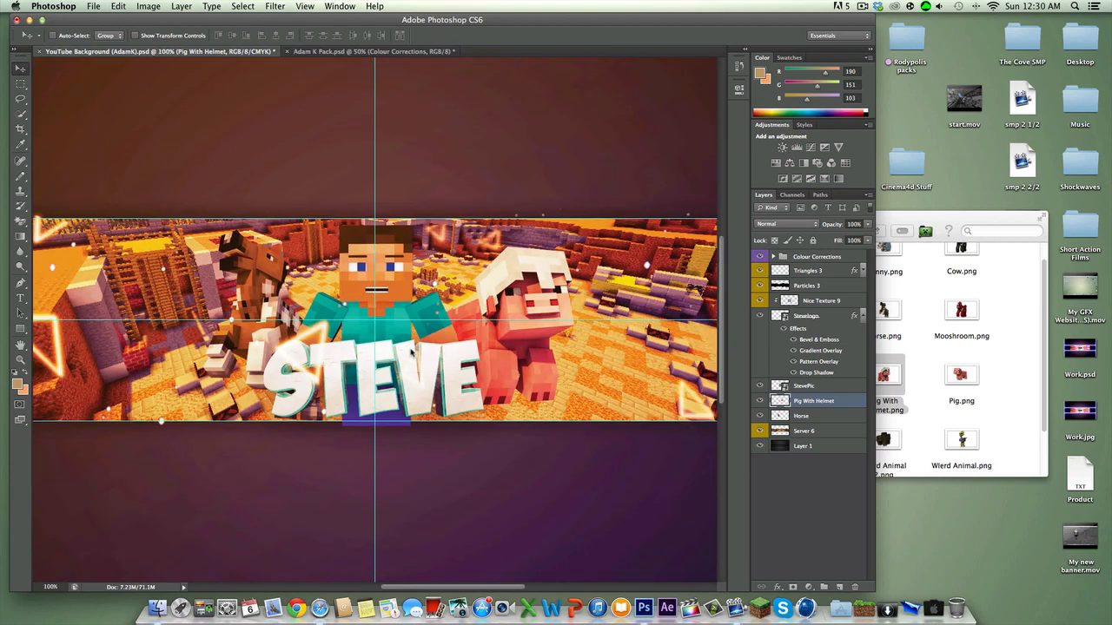
key("super+minus")
key("super+minus")
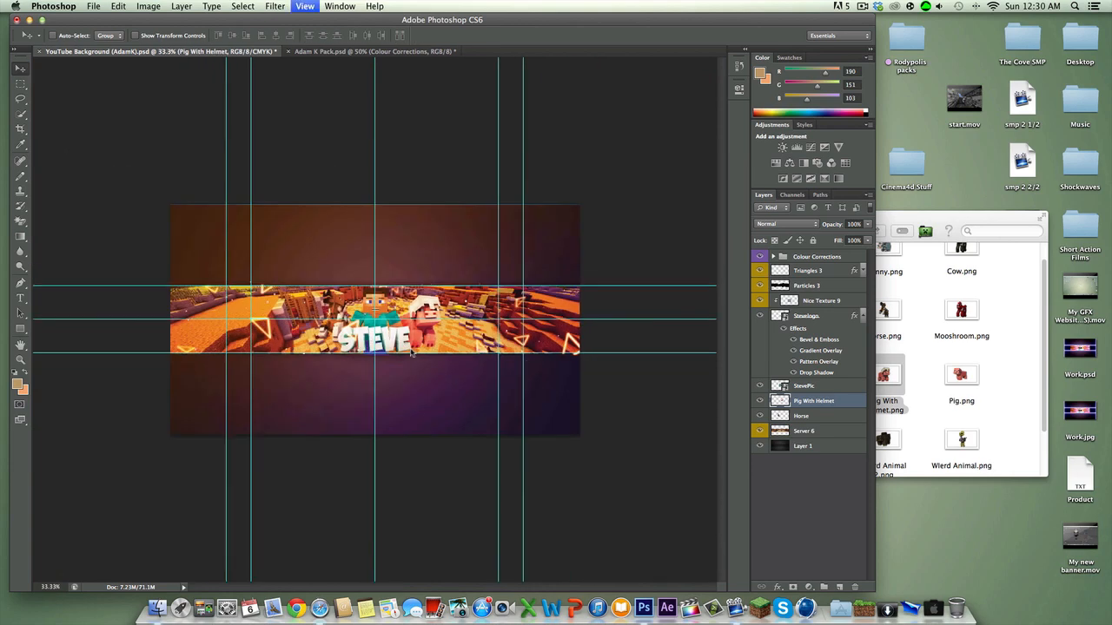
key("super+equal")
key("super+equal")
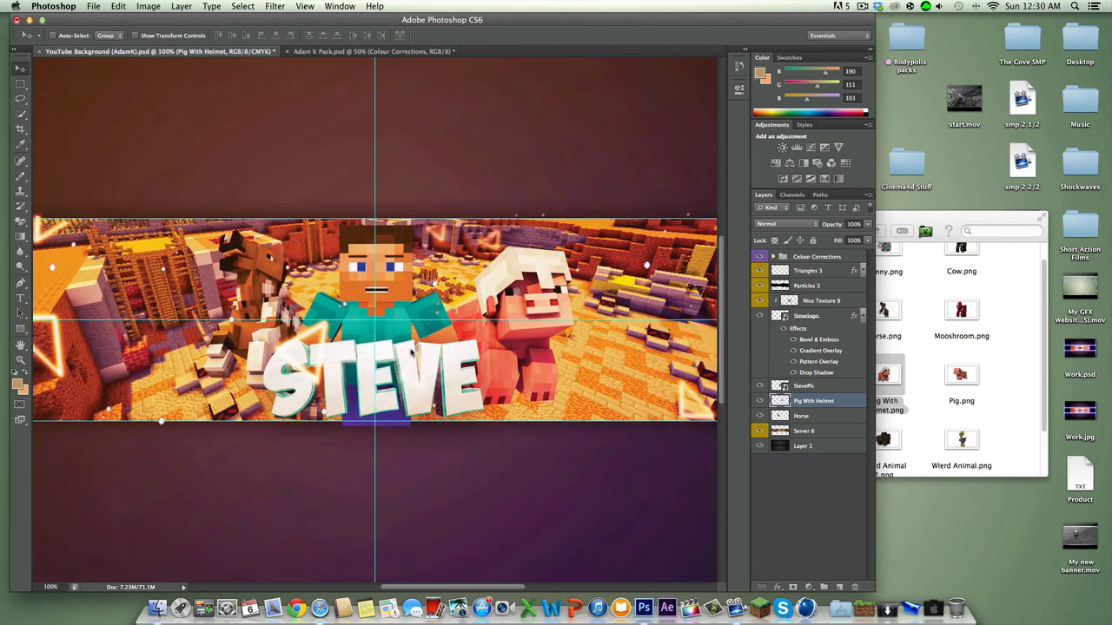
key("super+equal")
key("super+minus")
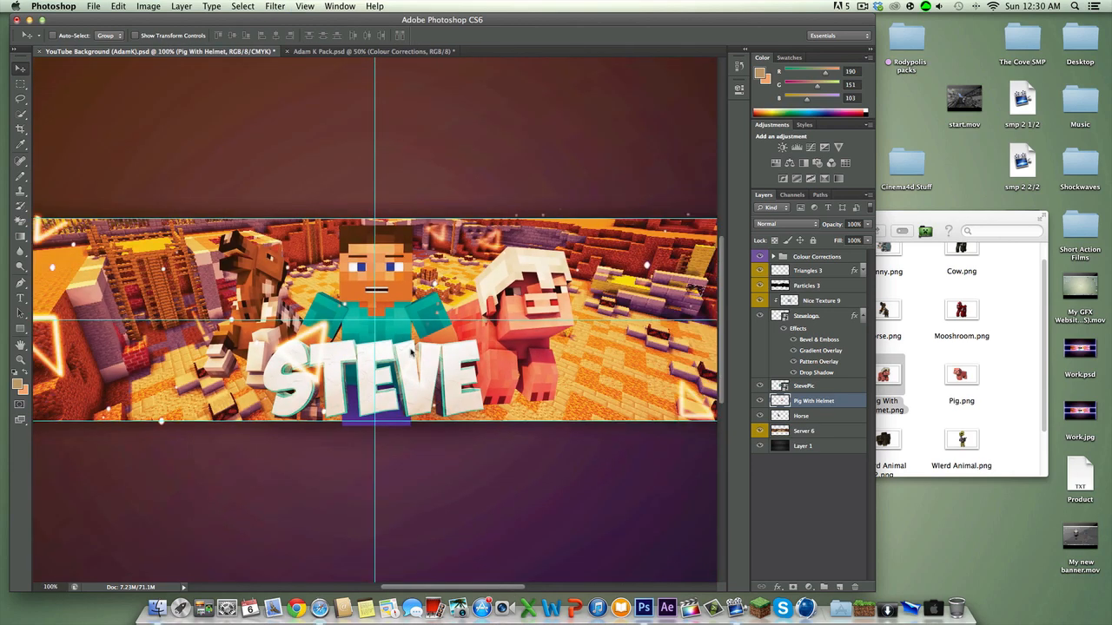